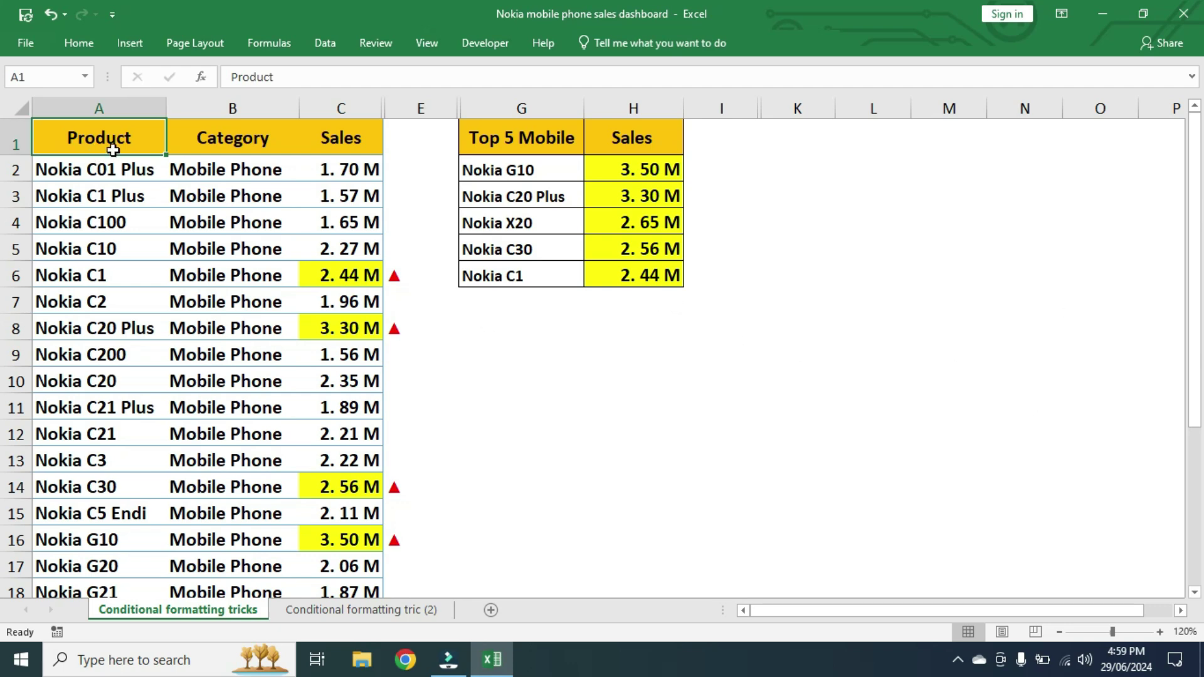
# Examine the Product, Category and Sales columns with their highlighted top values, and the Top 5 Mobile table beside them
pyautogui.moveTo(129, 139); pyautogui.dragTo(107, 528)
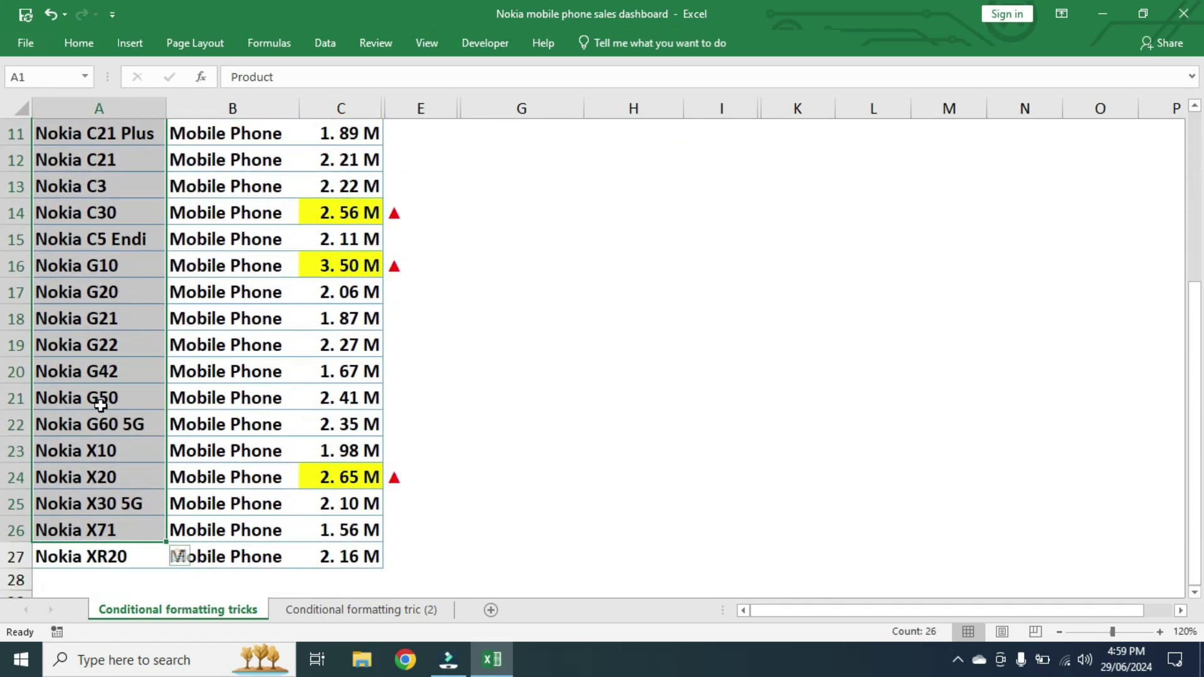
pyautogui.scroll(4, 100, 405)
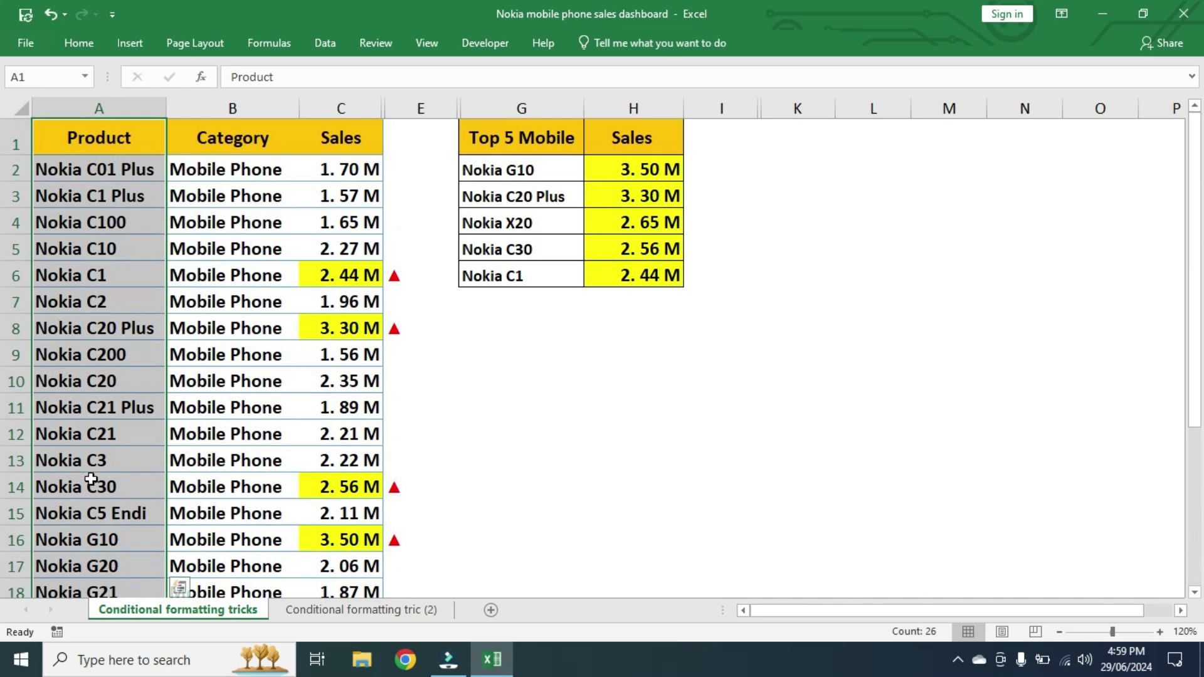
pyautogui.click(226, 110)
pyautogui.click(341, 108)
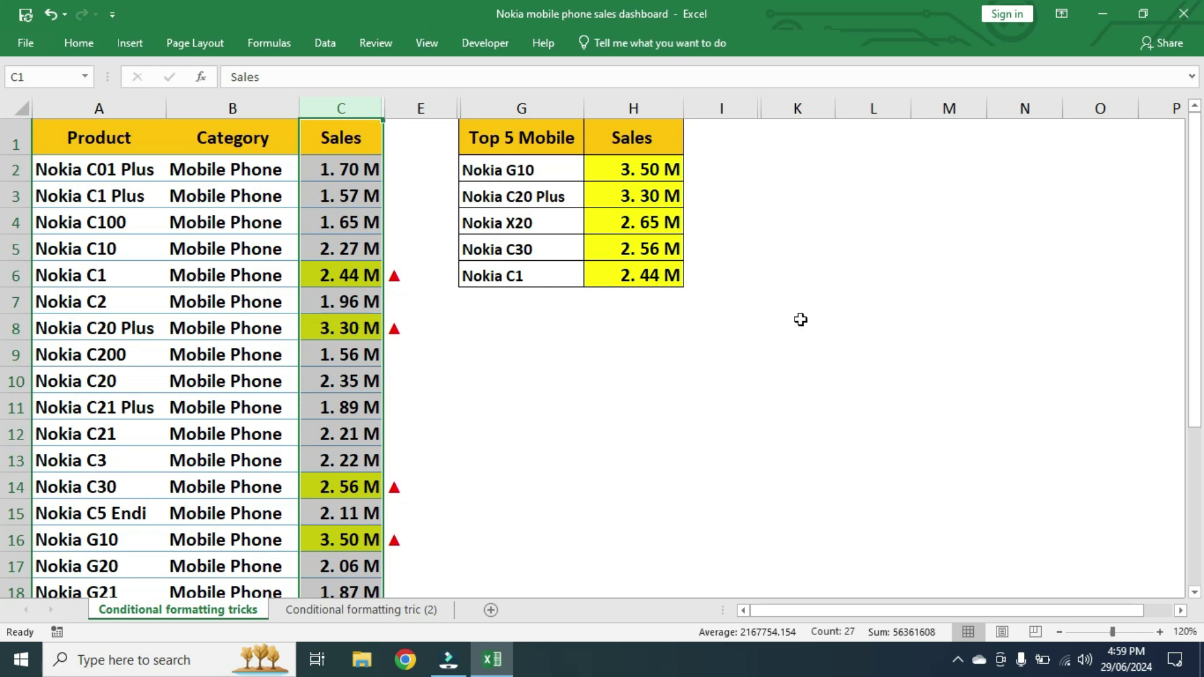
pyautogui.click(732, 260)
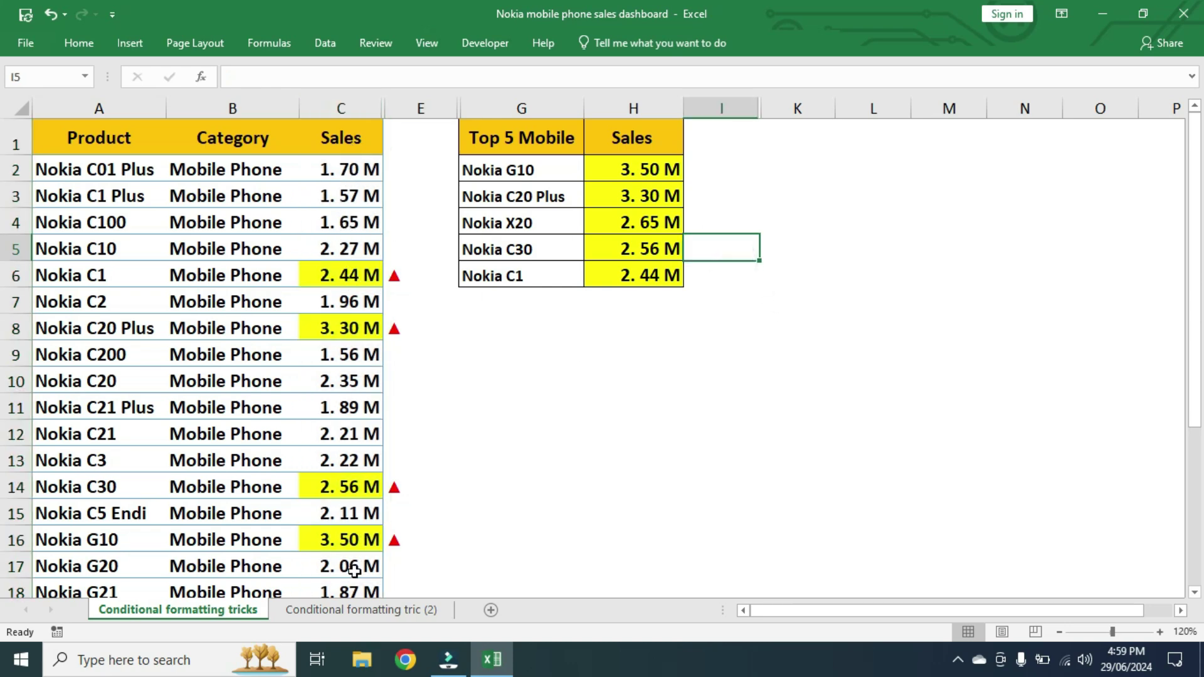
pyautogui.scroll(-3, 347, 523)
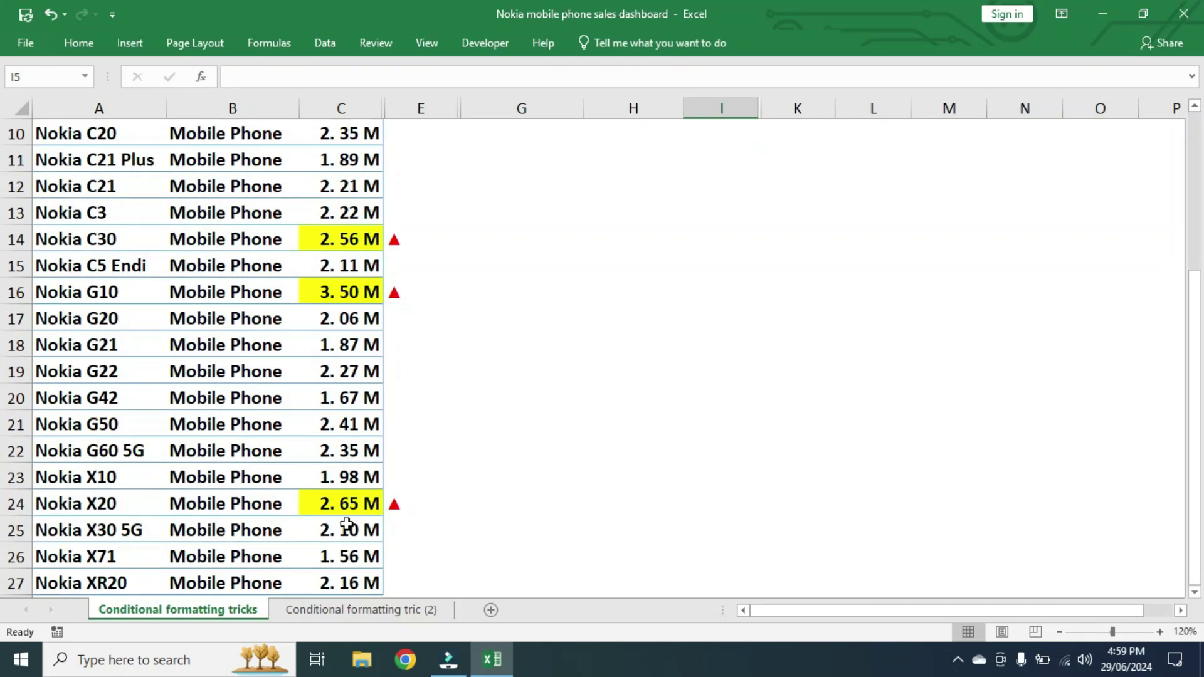
pyautogui.scroll(-1, 348, 524)
pyautogui.scroll(4, 349, 476)
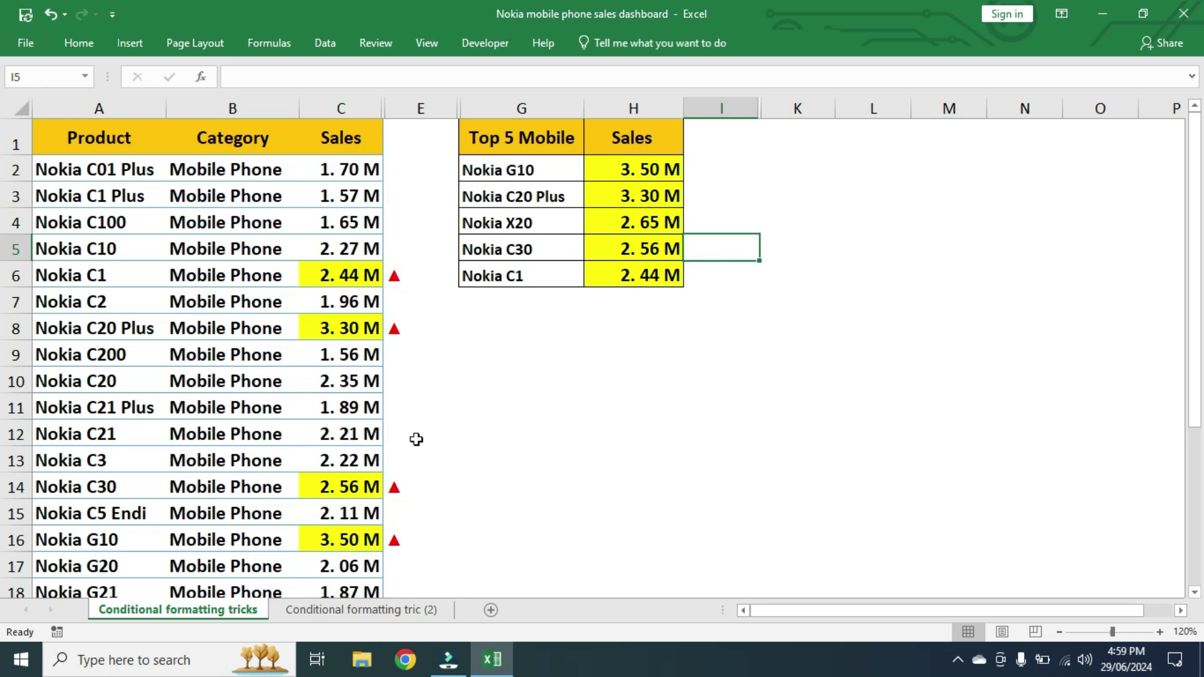
pyautogui.scroll(-3, 411, 498)
pyautogui.scroll(3, 382, 408)
pyautogui.moveTo(538, 169); pyautogui.dragTo(539, 273)
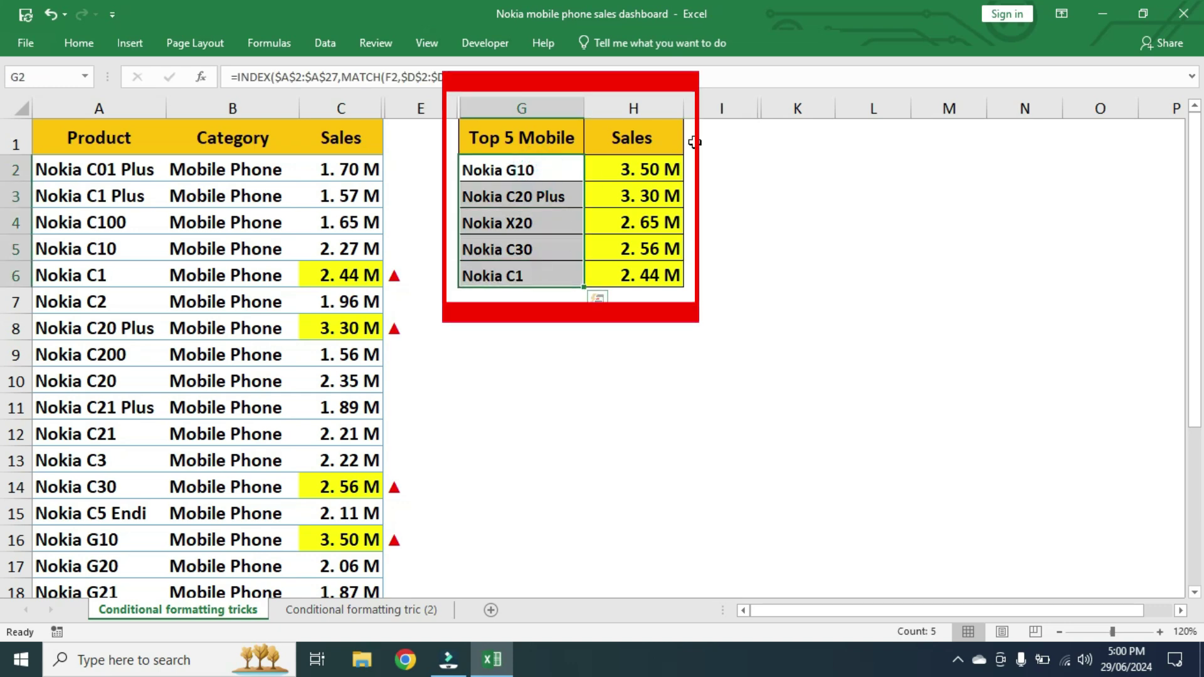
pyautogui.moveTo(629, 169); pyautogui.dragTo(631, 274)
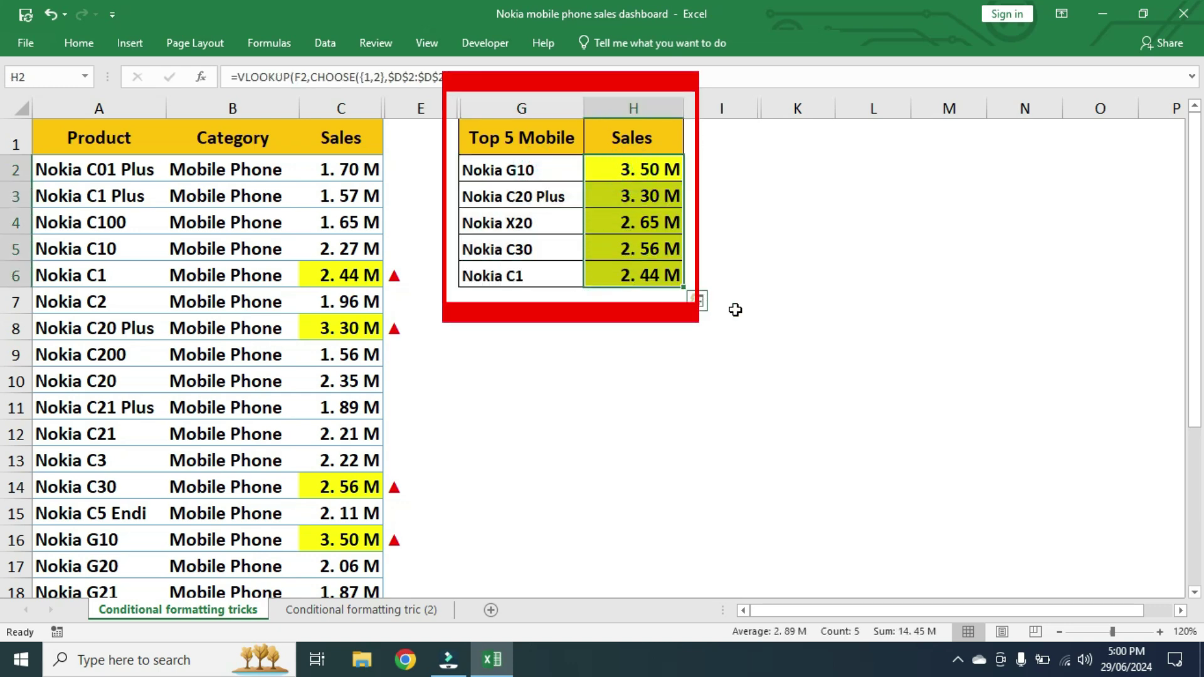
pyautogui.click(856, 379)
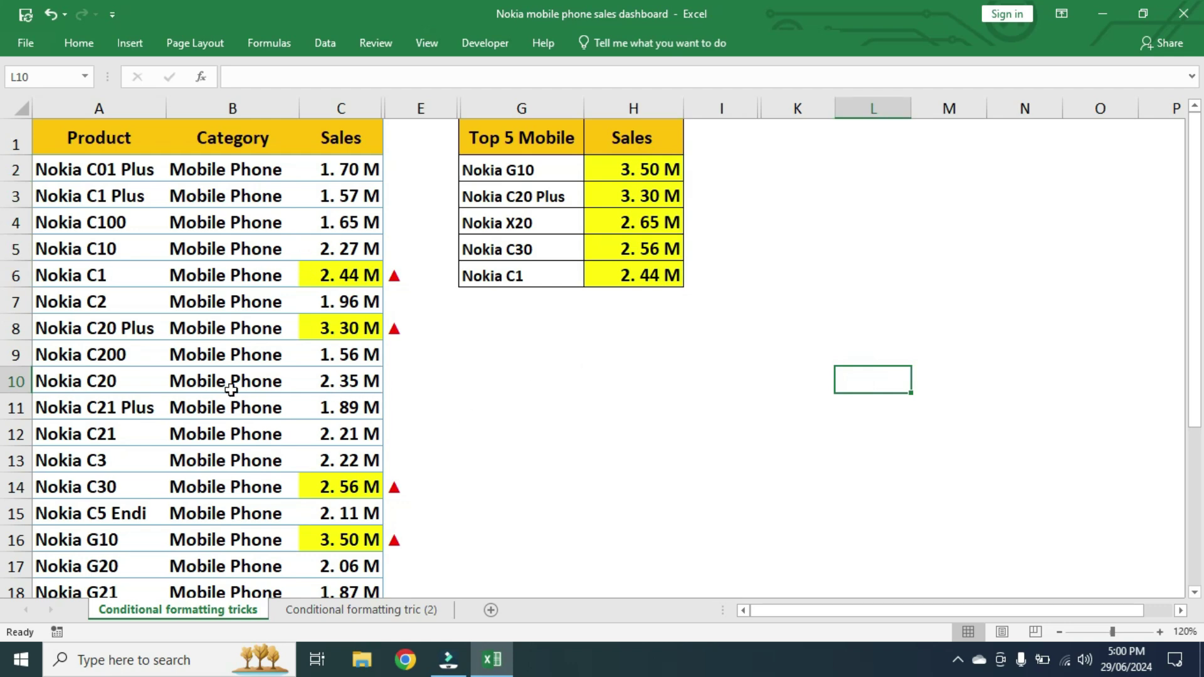
# Set the sales value of Nokia C20 in cell C10 to 5000000
pyautogui.click(336, 384)
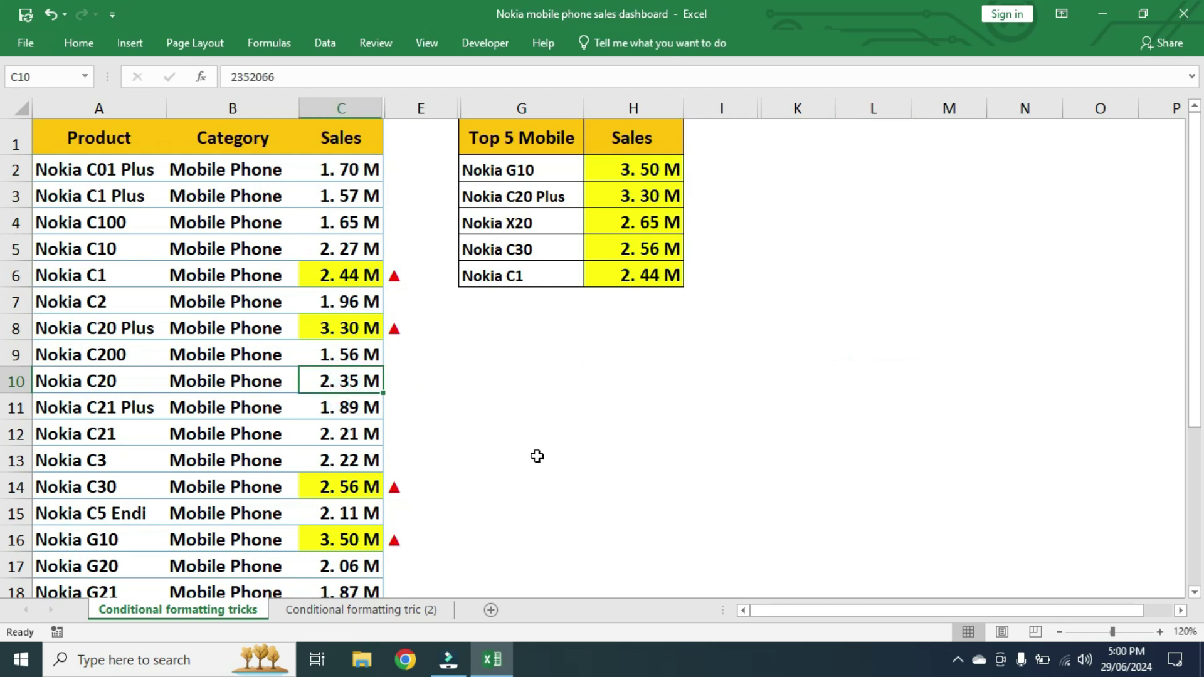
pyautogui.write('5000000')
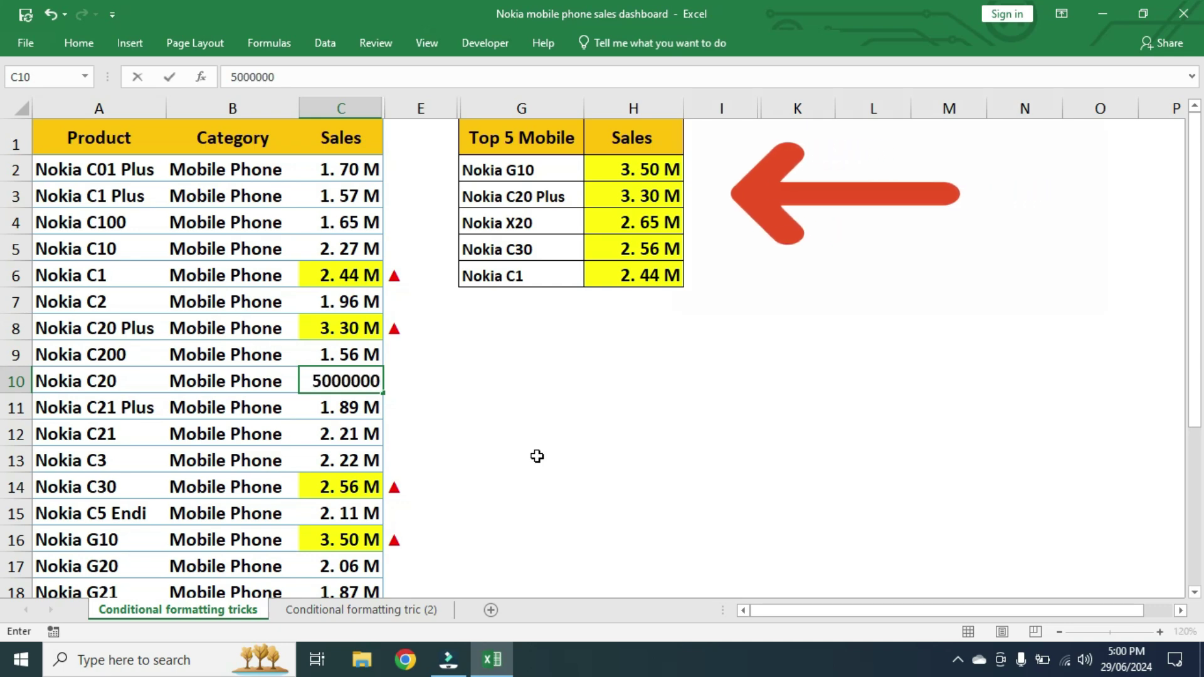
pyautogui.press('Return')
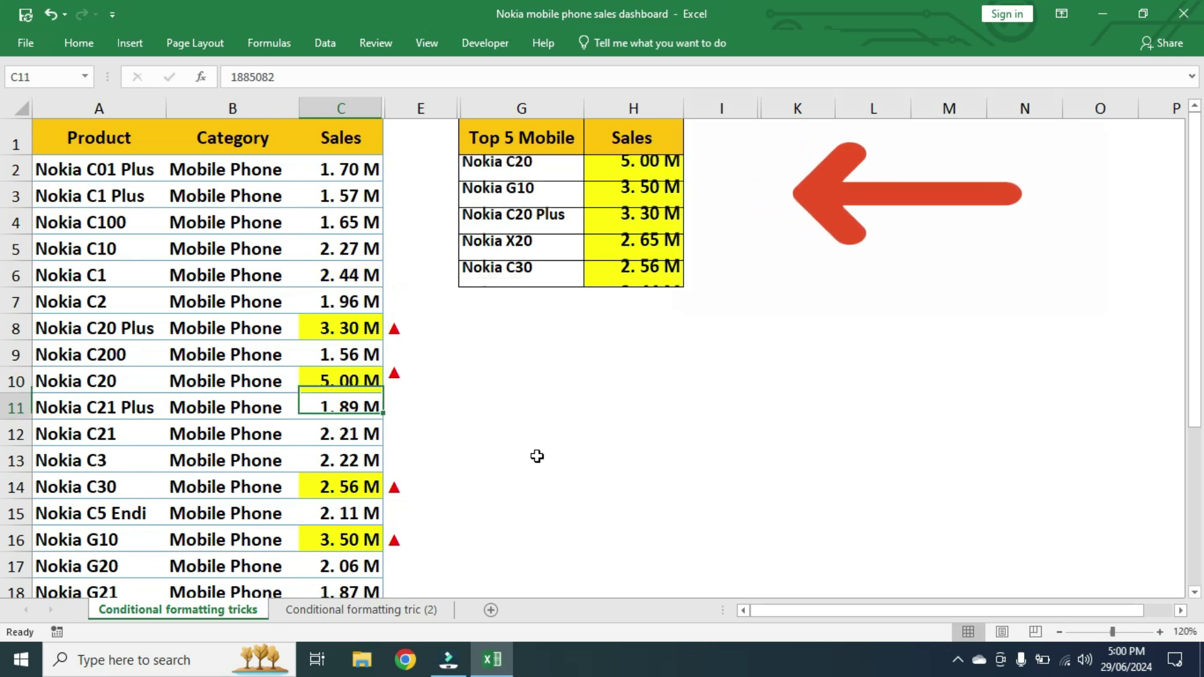
# Check the Nokia C20 row and its marker, and review each product and sales entry in the Top 5 Mobile table
pyautogui.click(116, 384)
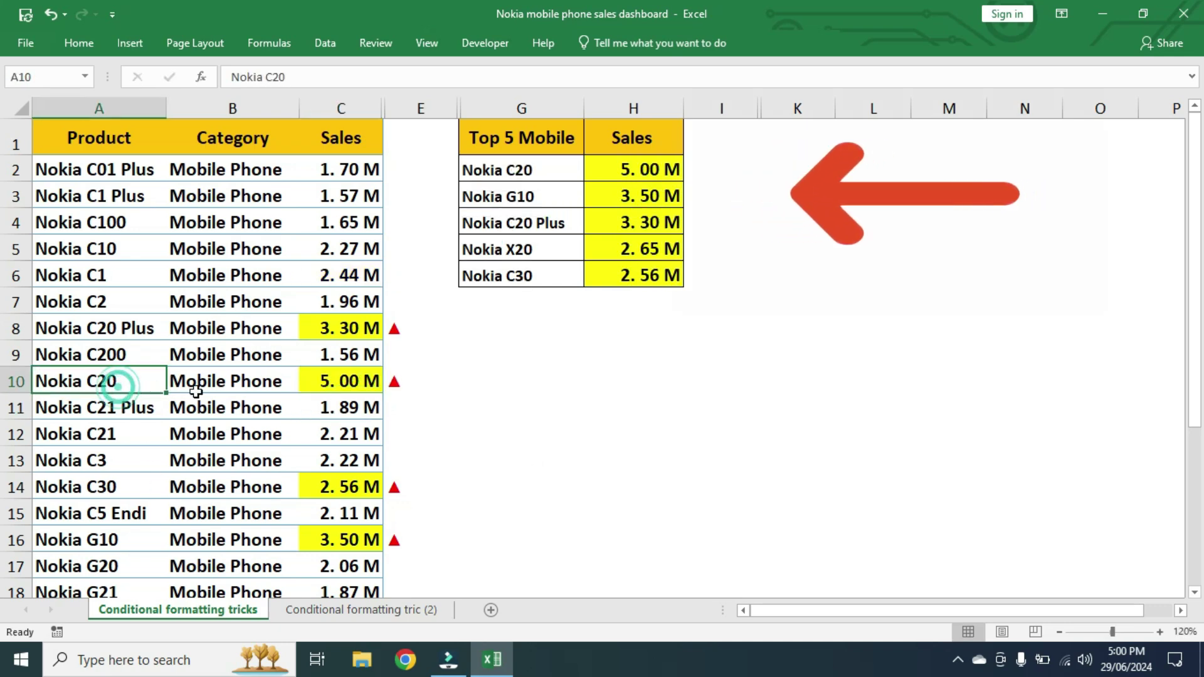
pyautogui.click(364, 381)
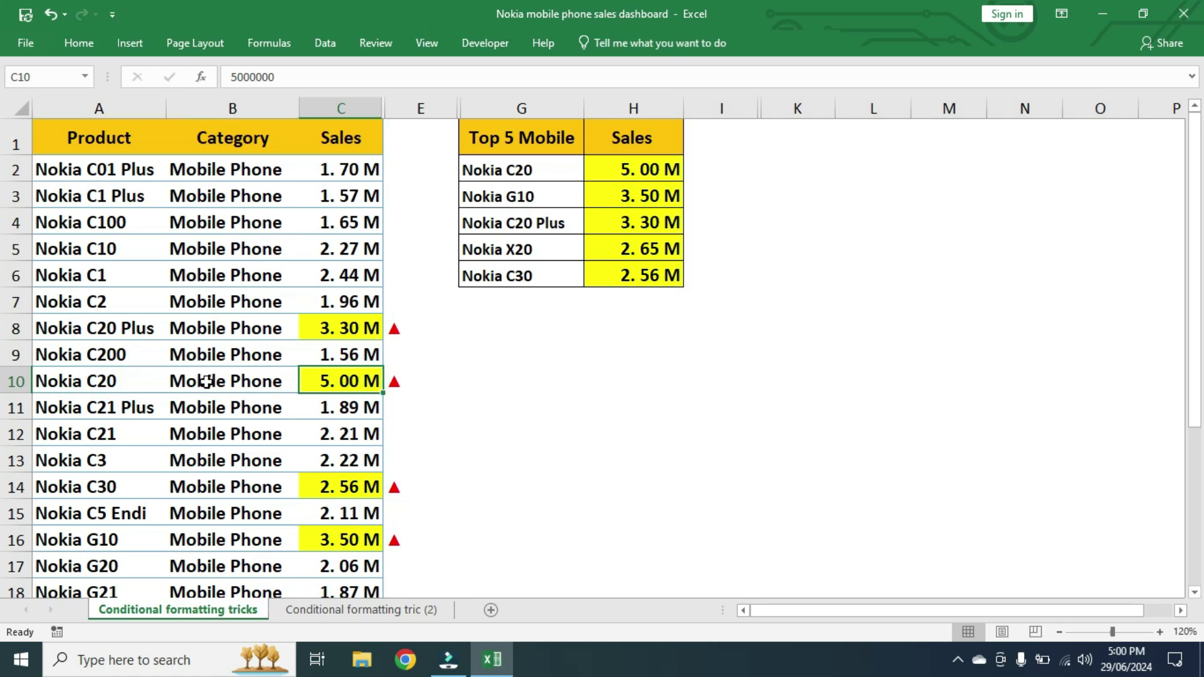
pyautogui.click(406, 386)
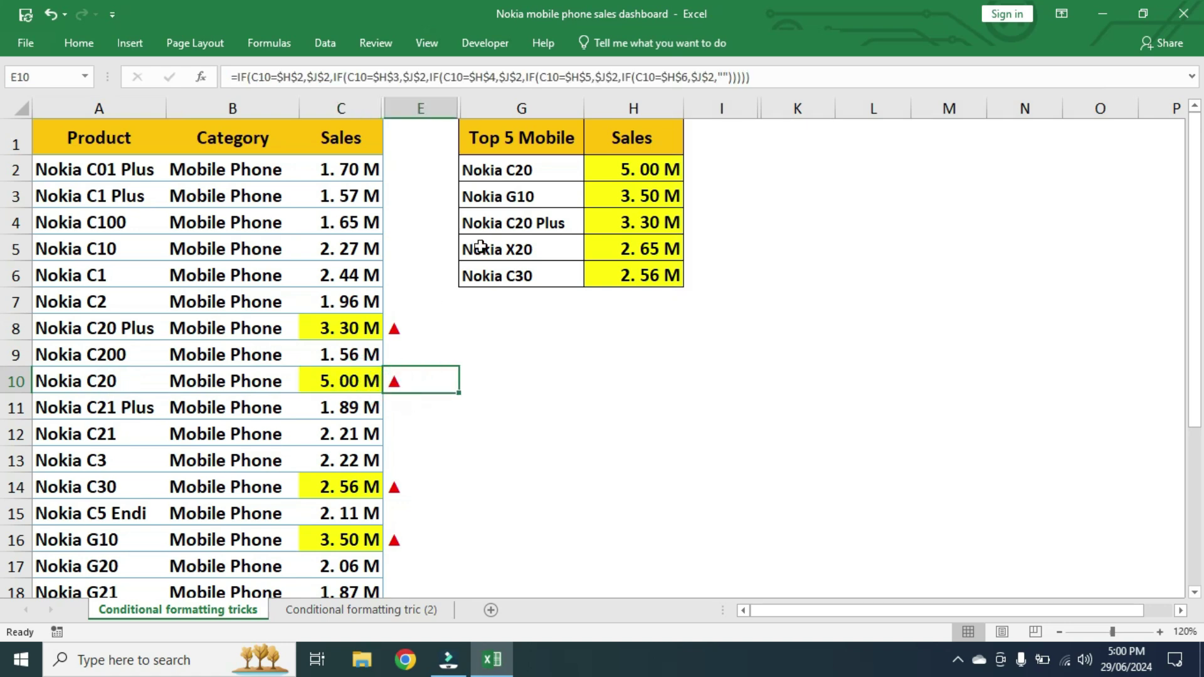
pyautogui.click(527, 164)
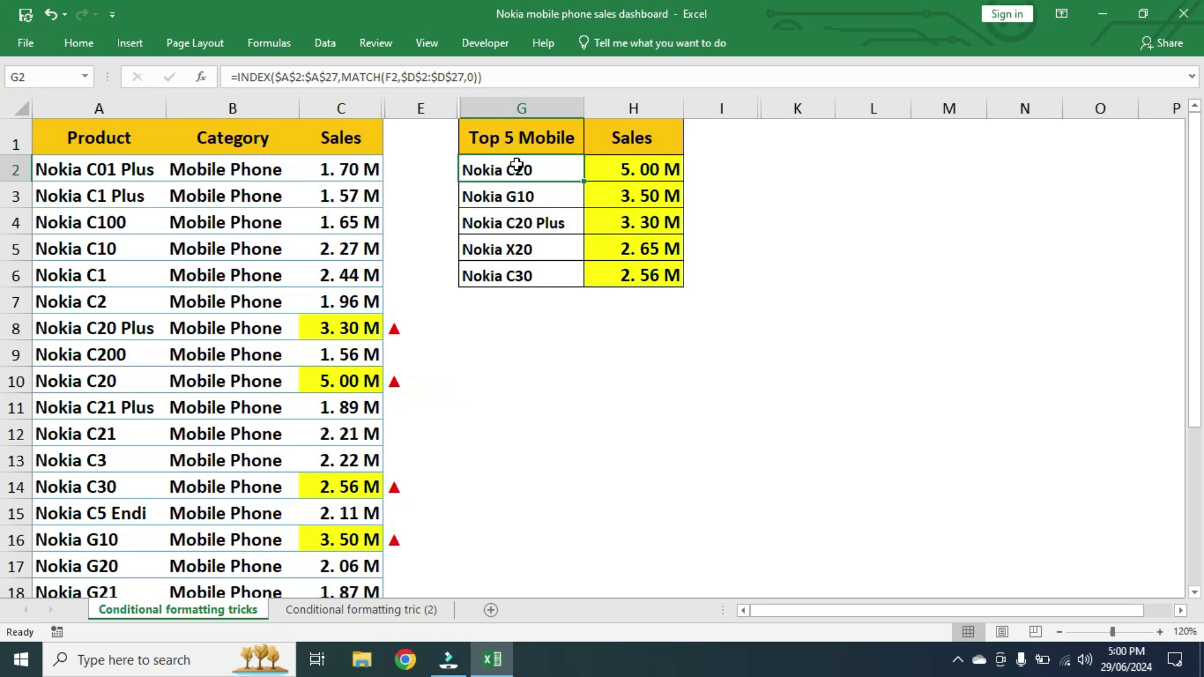
pyautogui.click(674, 169)
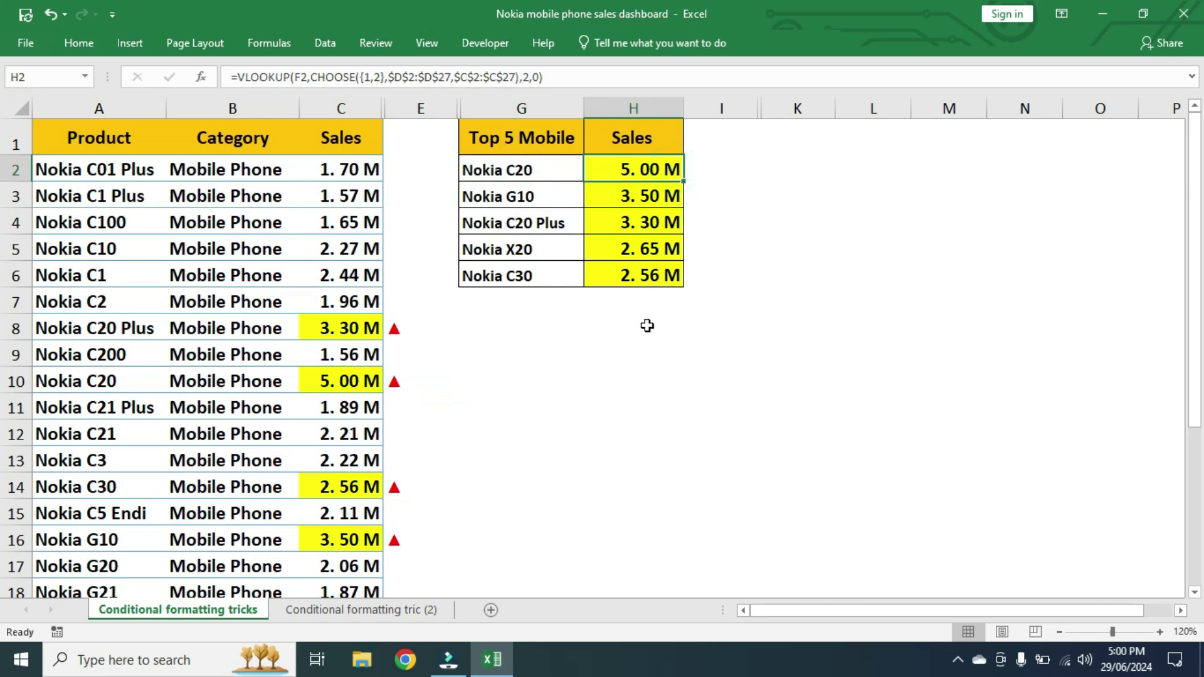
pyautogui.click(545, 202)
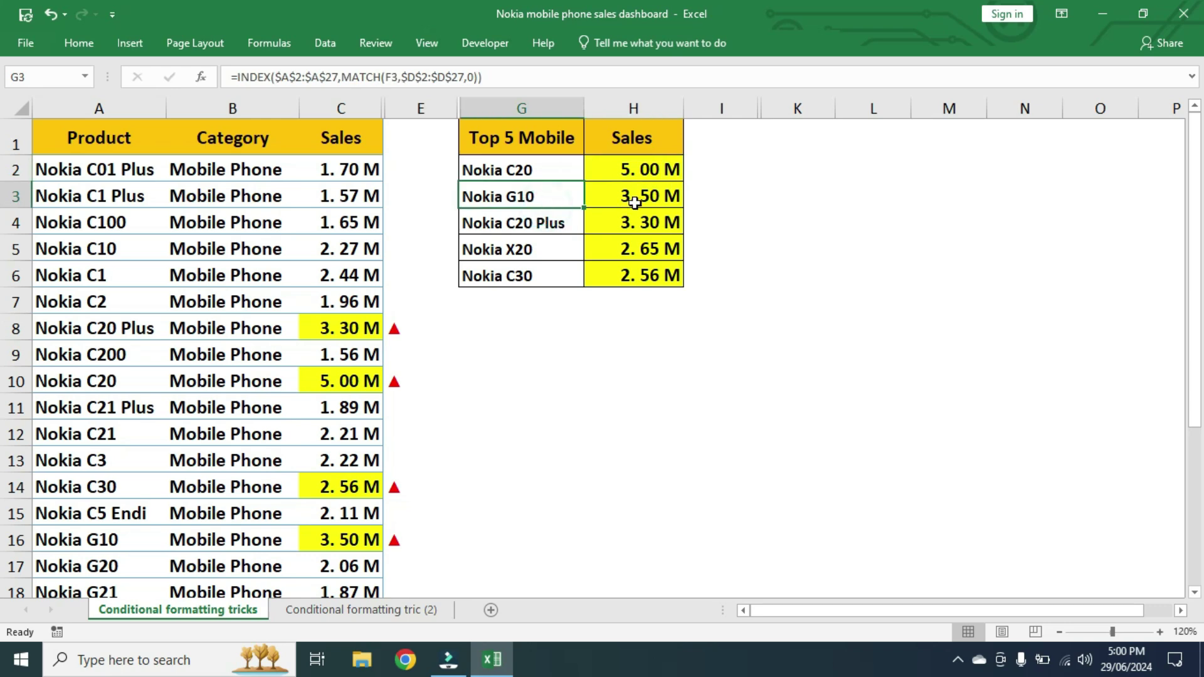
pyautogui.click(646, 197)
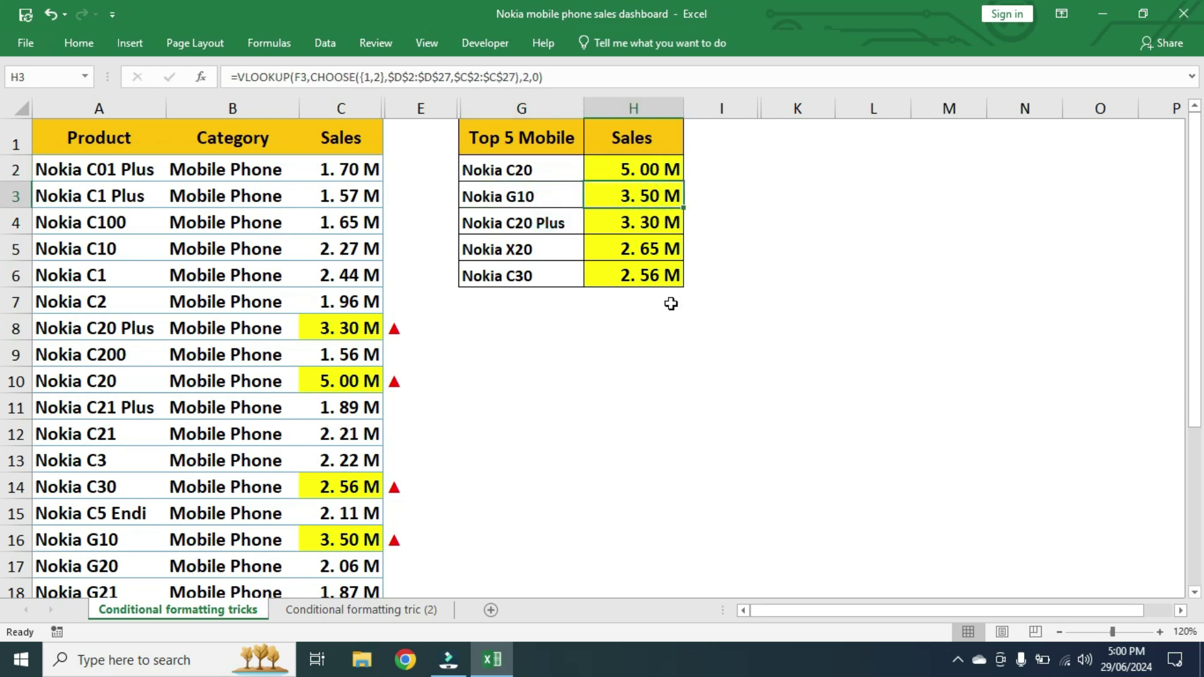
pyautogui.click(546, 224)
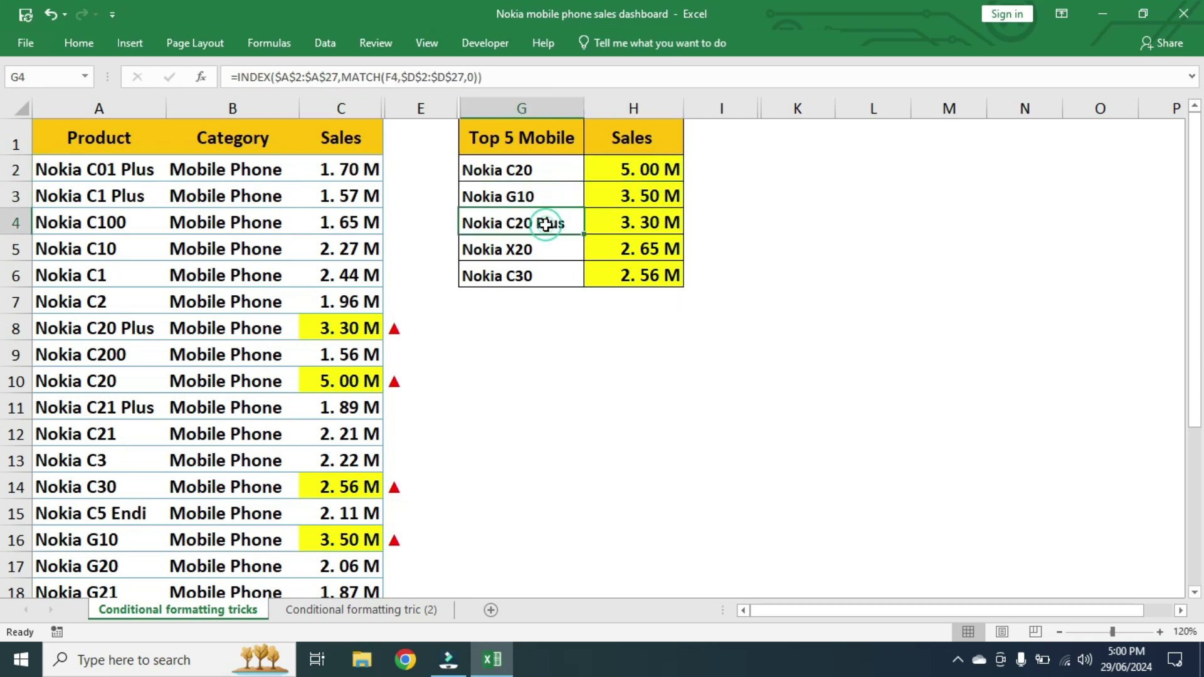
pyautogui.click(651, 222)
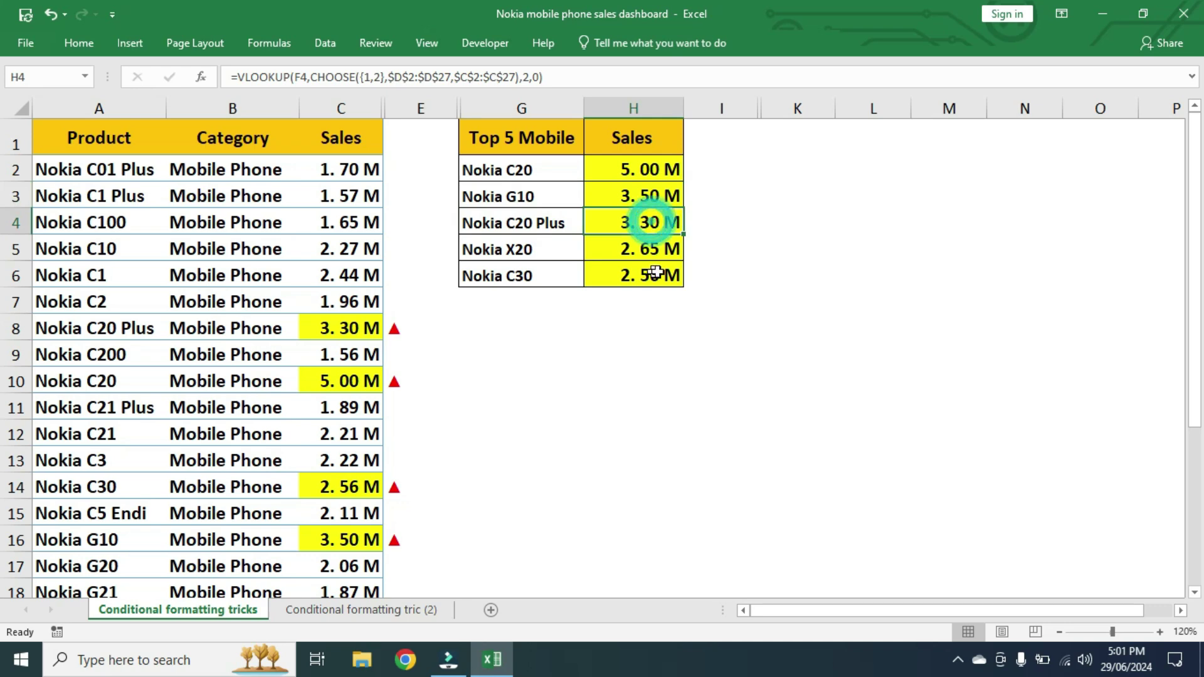
pyautogui.click(531, 248)
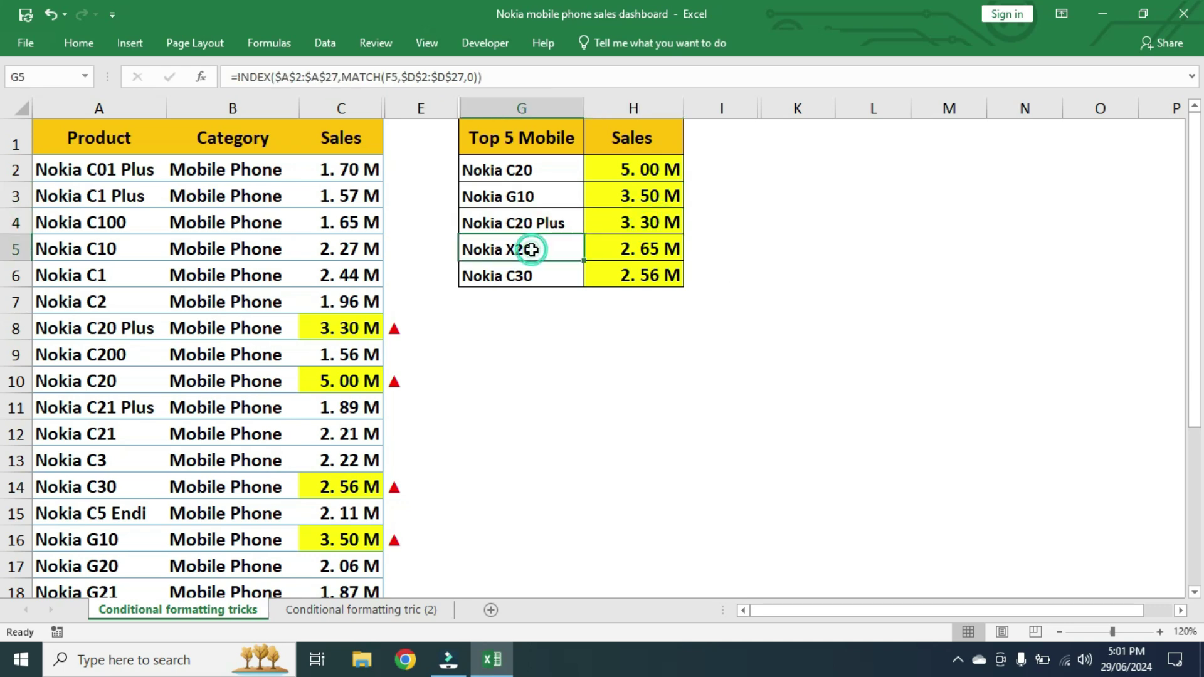
pyautogui.click(637, 247)
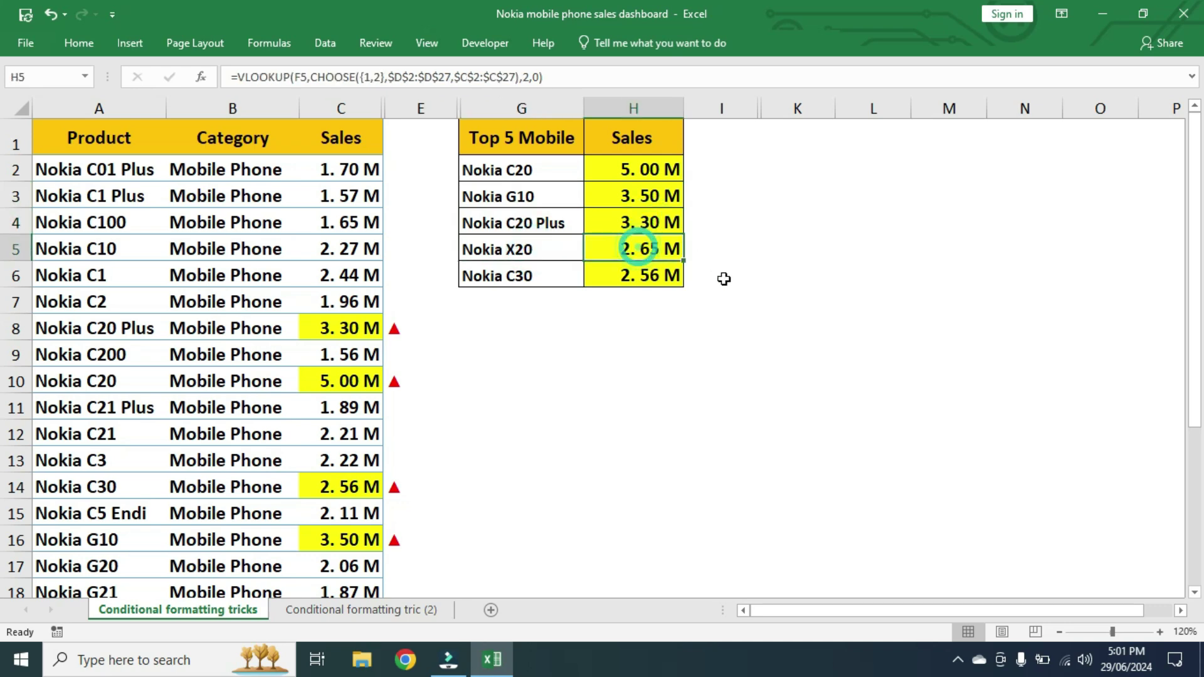
pyautogui.click(536, 277)
pyautogui.click(641, 276)
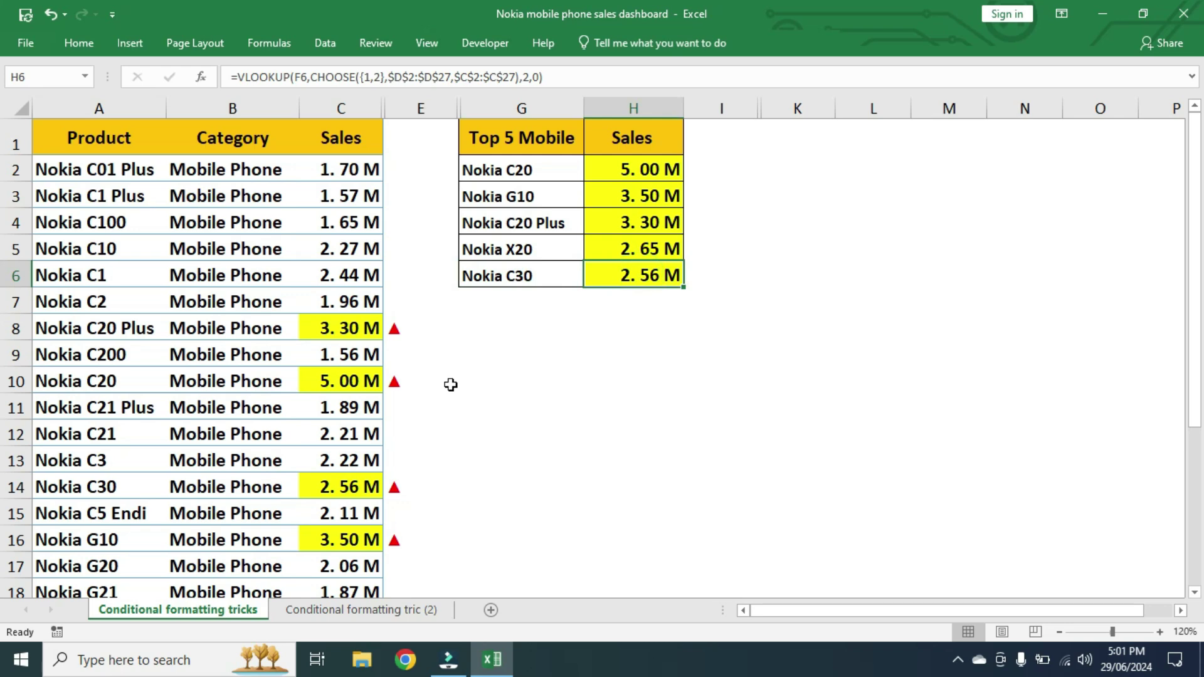
pyautogui.scroll(-1, 516, 363)
pyautogui.scroll(1, 517, 364)
# On the "Conditional formatting tric (2)" sheet, start a conditional formatting rule for the Sales column that formats the top 5 ranked values
pyautogui.click(386, 612)
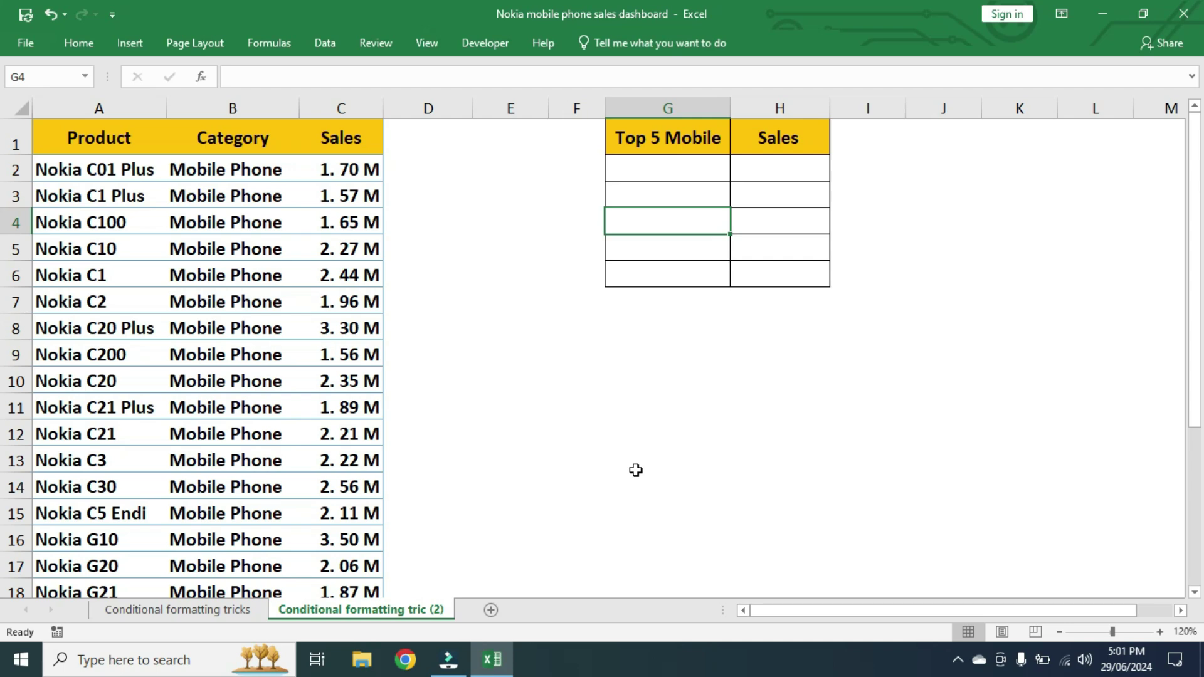
pyautogui.click(1155, 583)
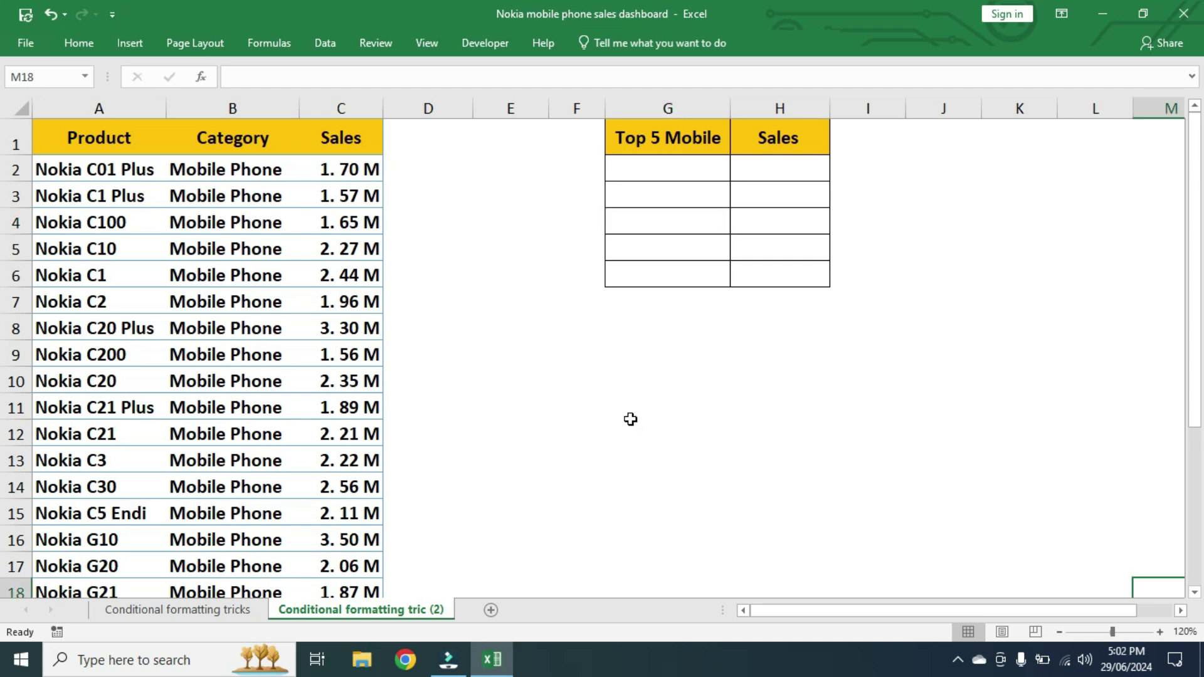
pyautogui.click(355, 112)
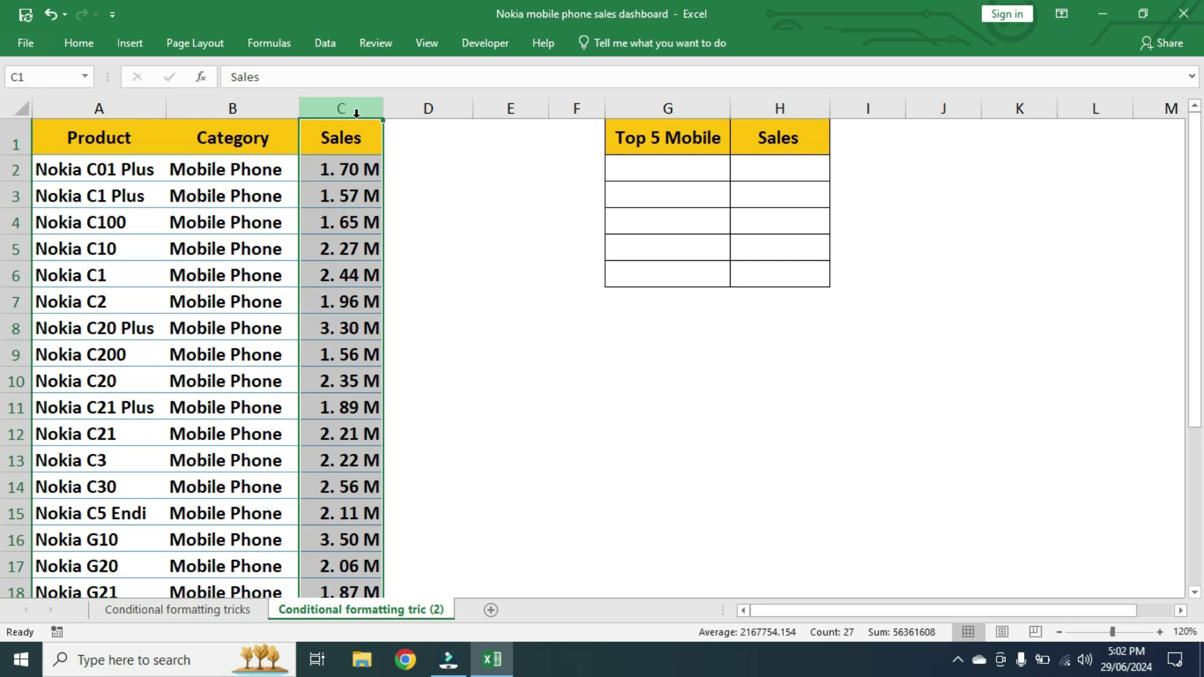
pyautogui.click(79, 44)
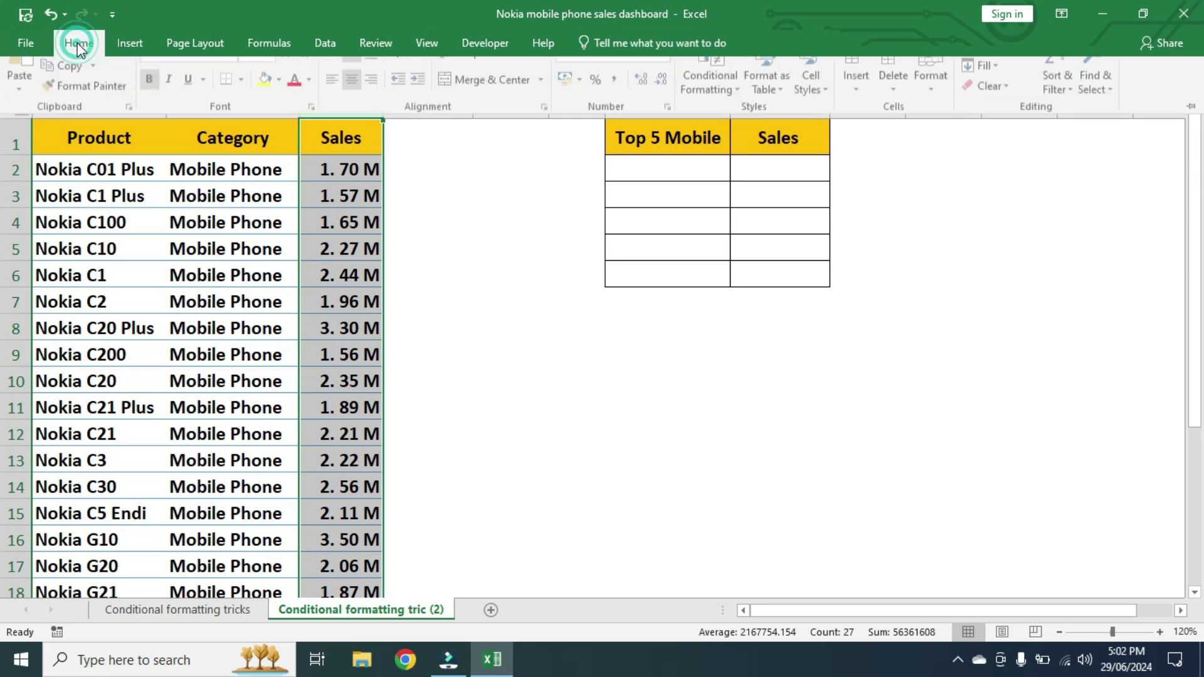
pyautogui.click(716, 106)
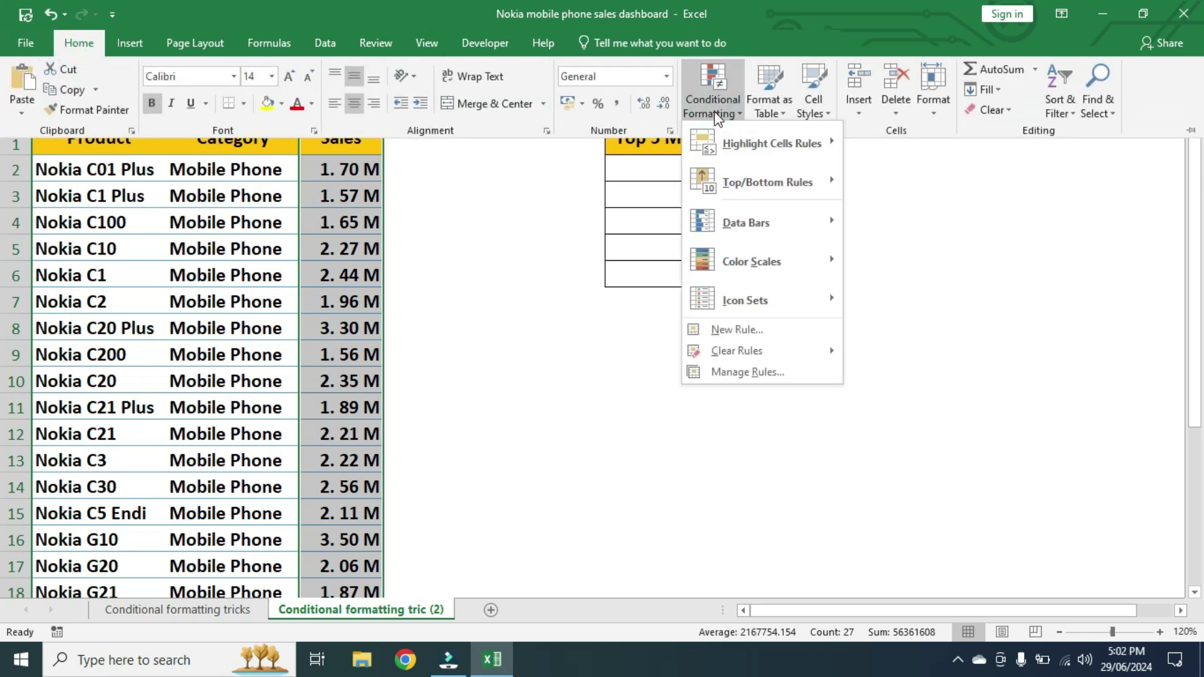
pyautogui.click(729, 333)
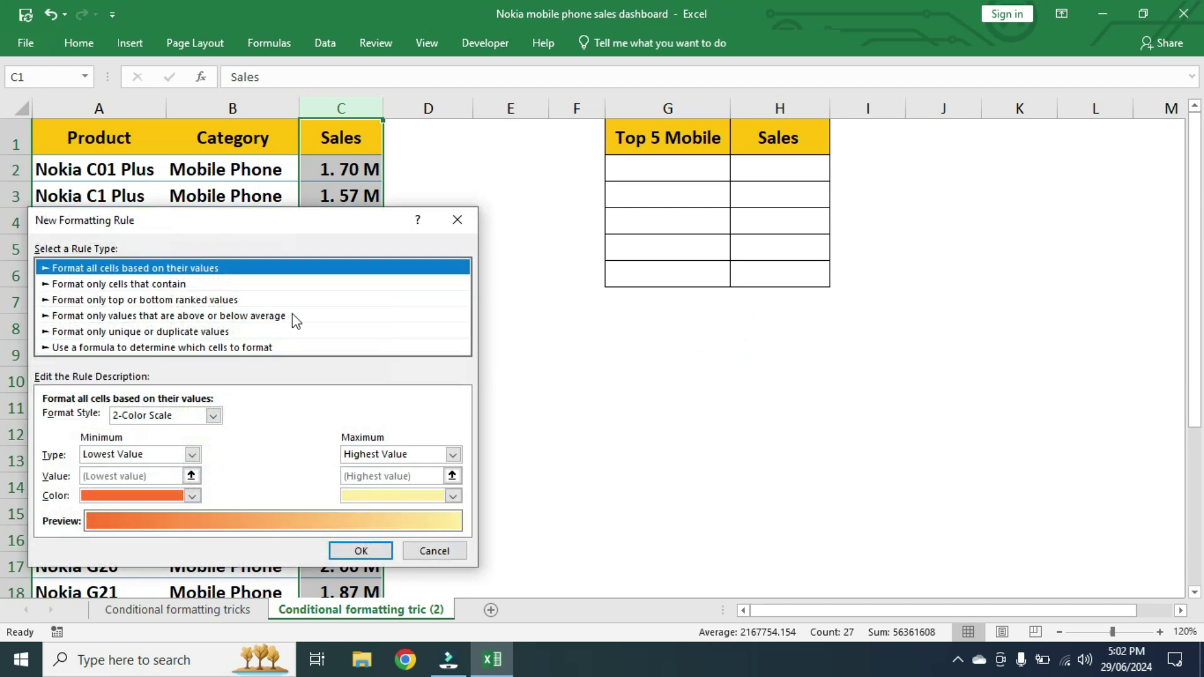
pyautogui.moveTo(188, 228); pyautogui.dragTo(615, 164)
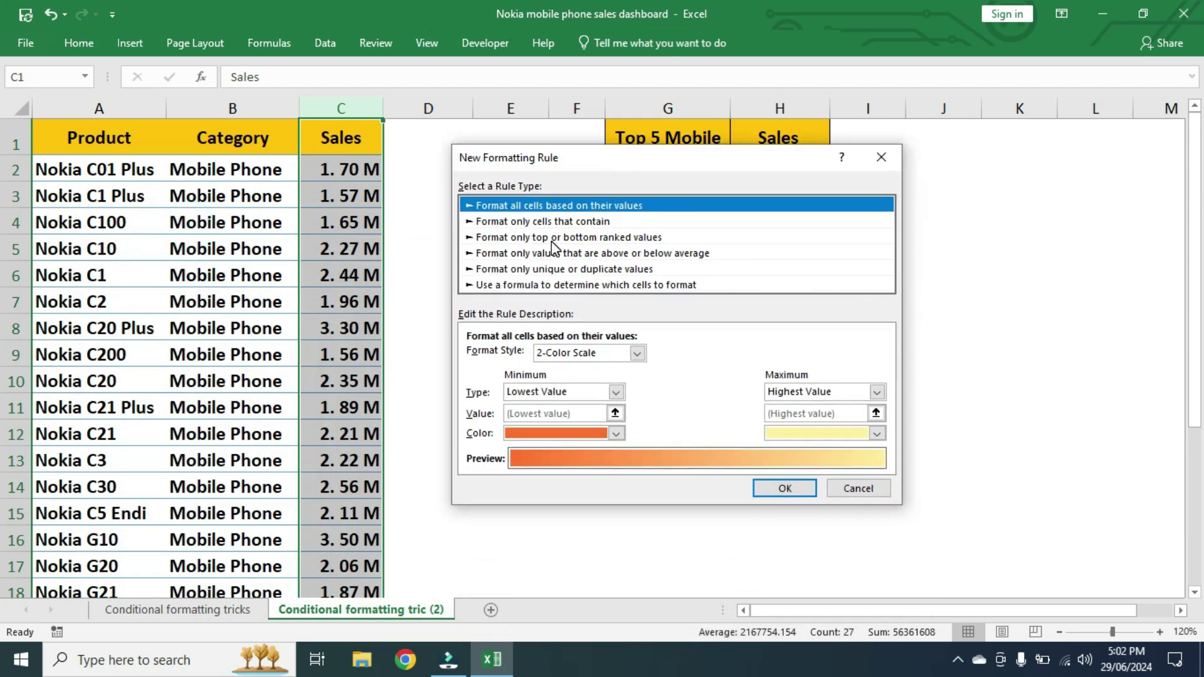
pyautogui.click(573, 239)
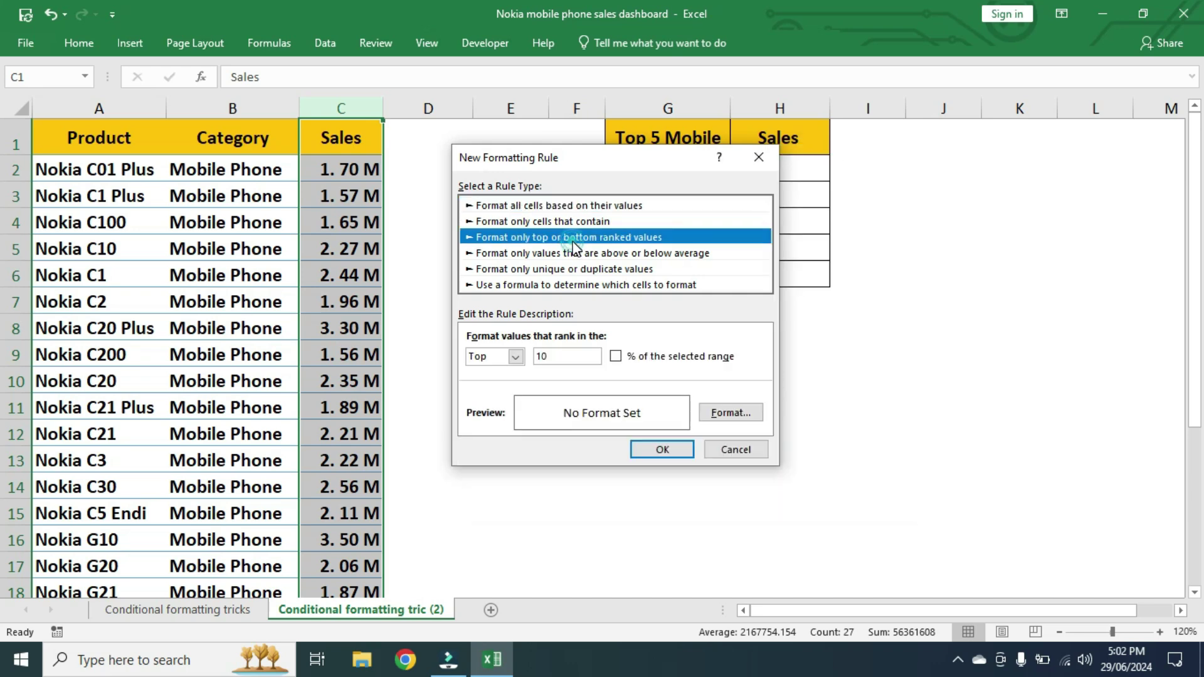
pyautogui.click(573, 358)
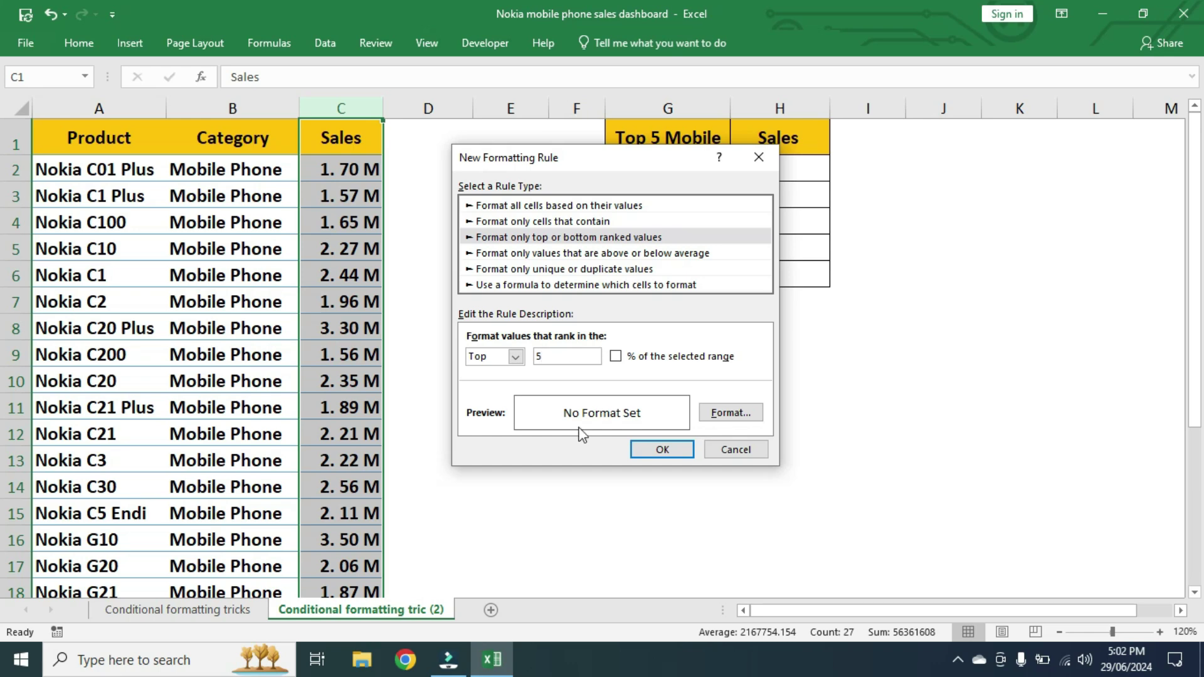
# Give the top 5 rule a yellow fill and apply it to the Sales column
pyautogui.click(726, 414)
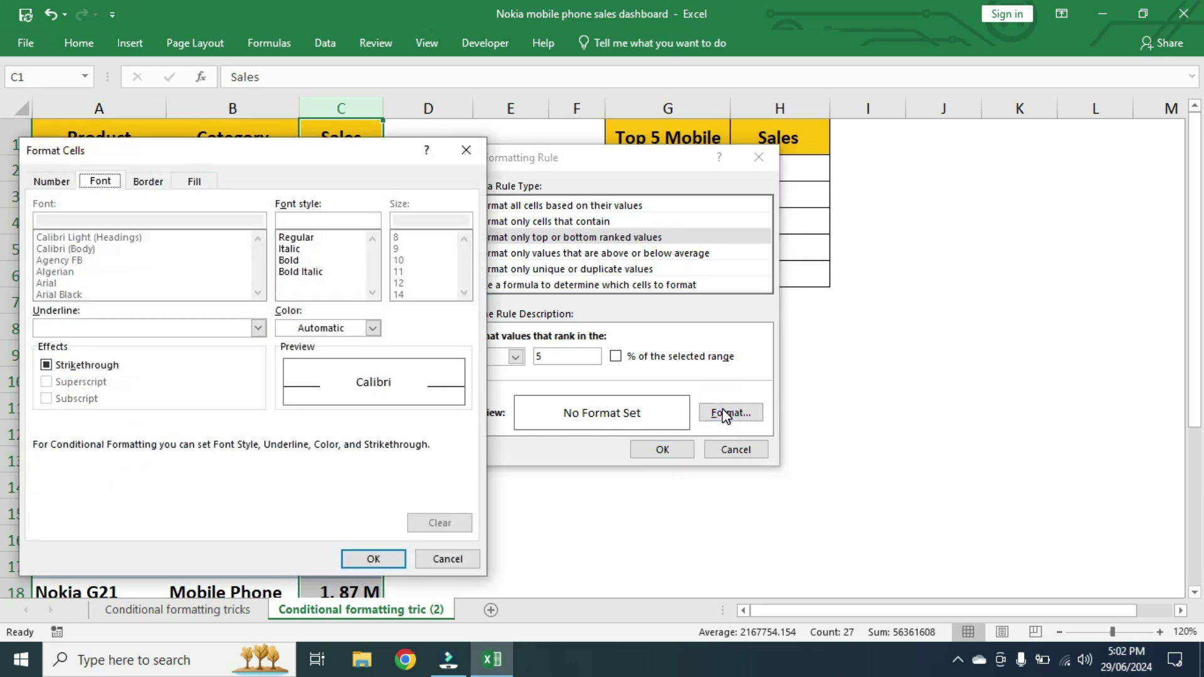
pyautogui.click(202, 181)
pyautogui.click(98, 356)
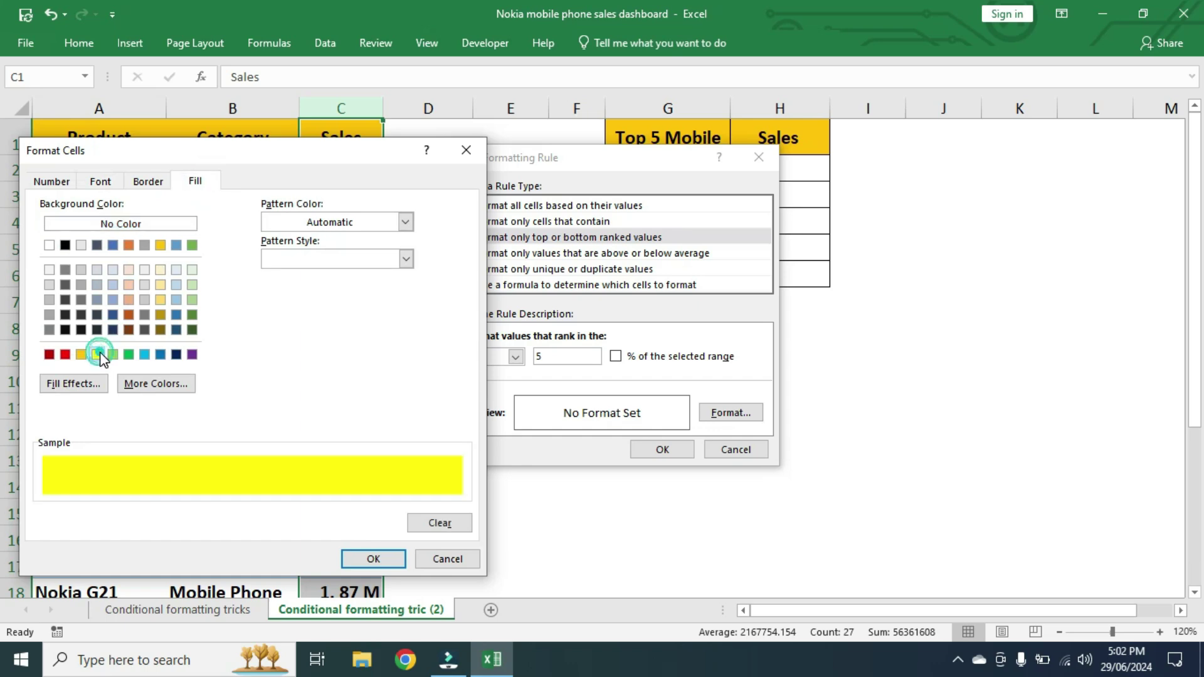
pyautogui.click(357, 564)
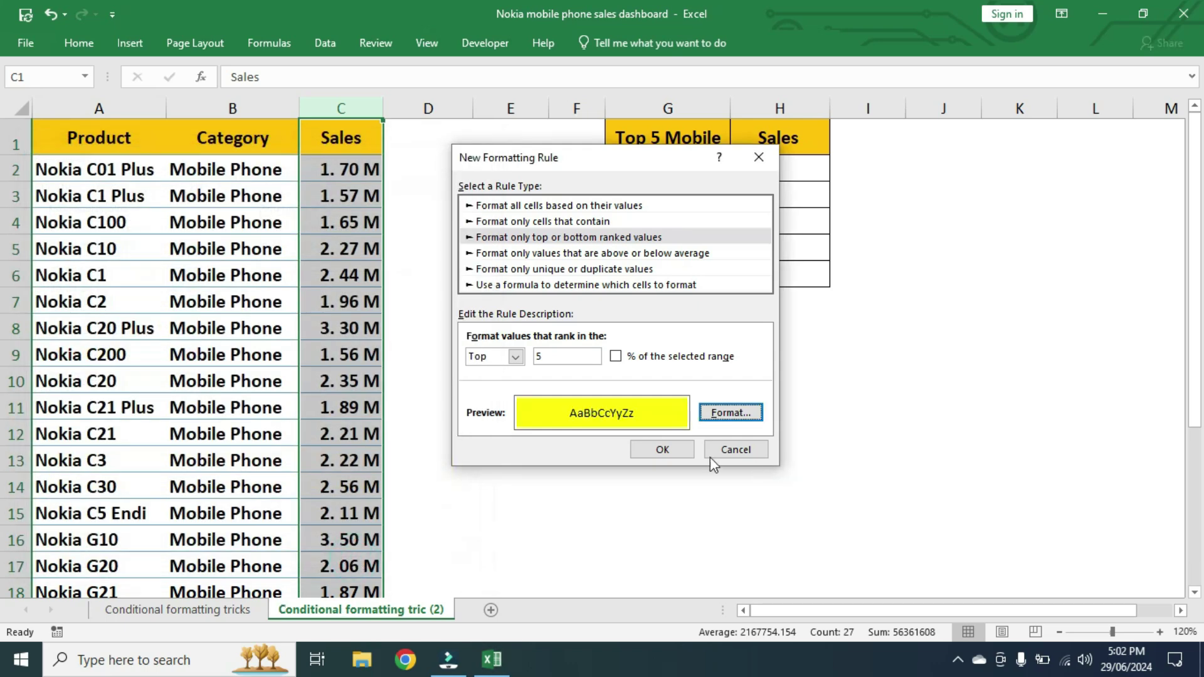
pyautogui.click(663, 450)
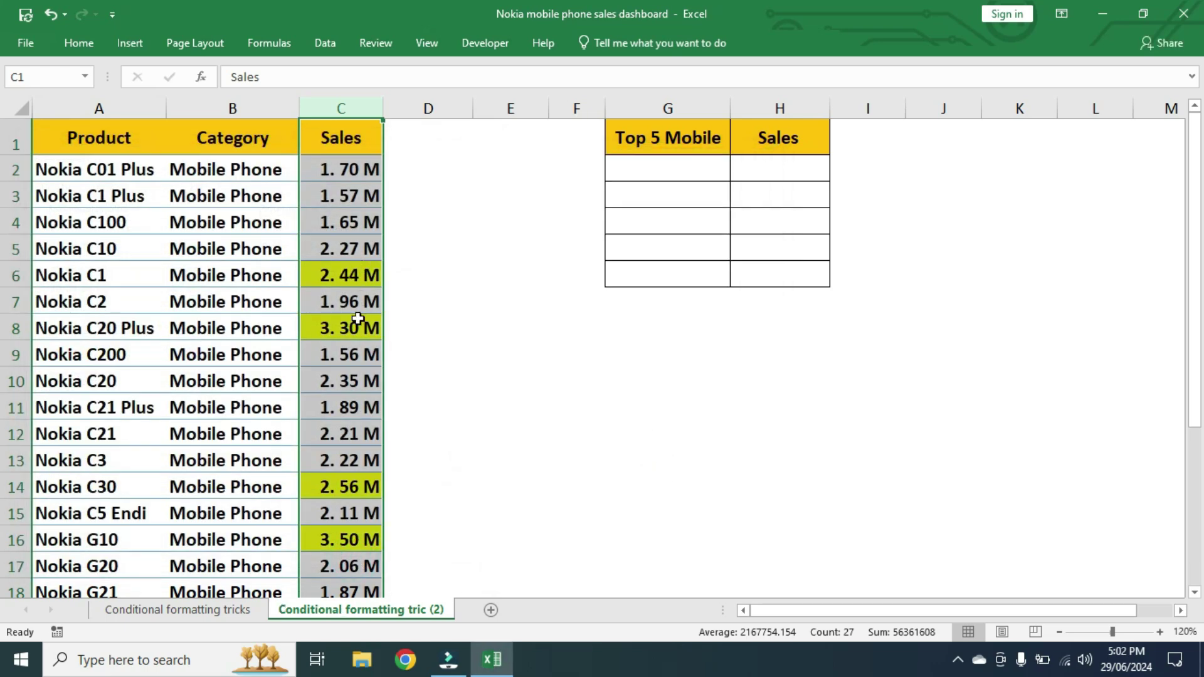
# Examine the highlighted values throughout the Sales column and the empty product and sales cells of the Top 5 Mobile table
pyautogui.scroll(-4, 354, 408)
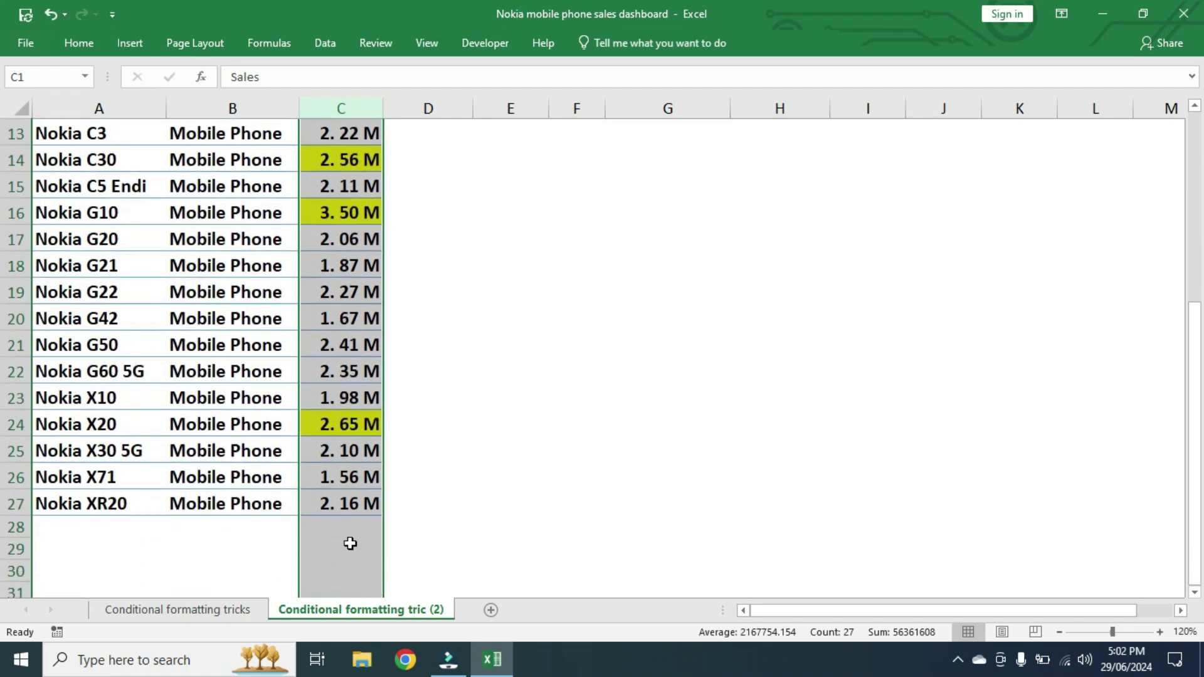
pyautogui.scroll(4, 352, 530)
pyautogui.click(460, 376)
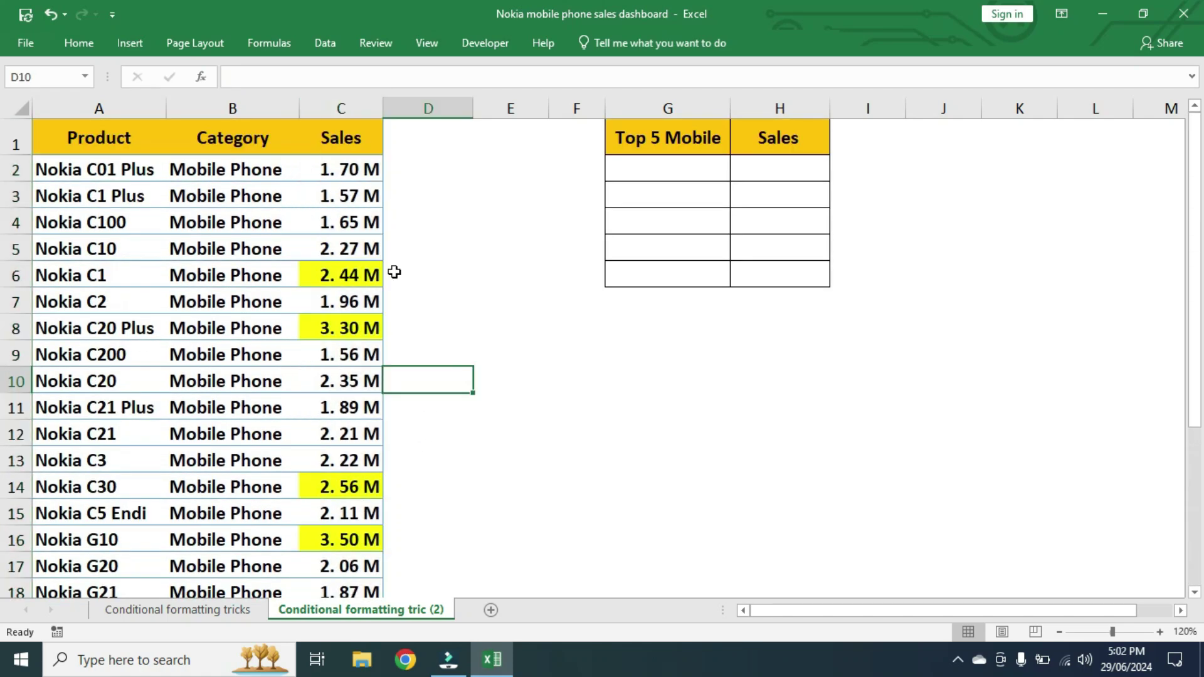
pyautogui.click(394, 272)
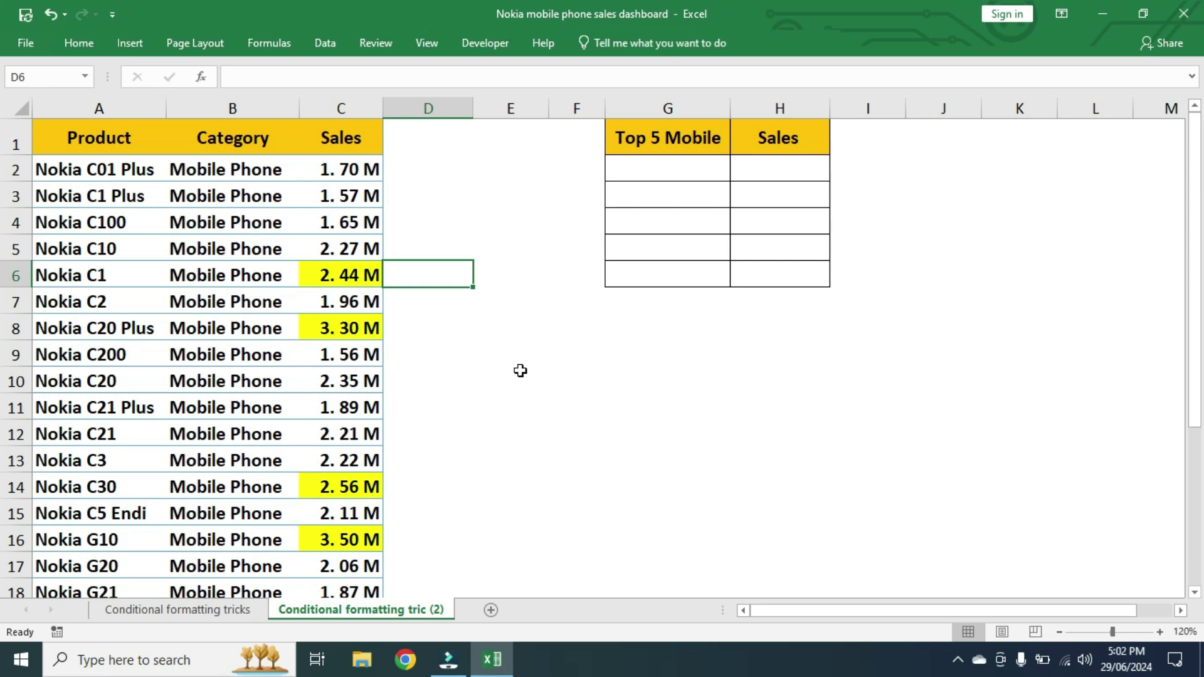
pyautogui.moveTo(672, 165); pyautogui.dragTo(669, 267)
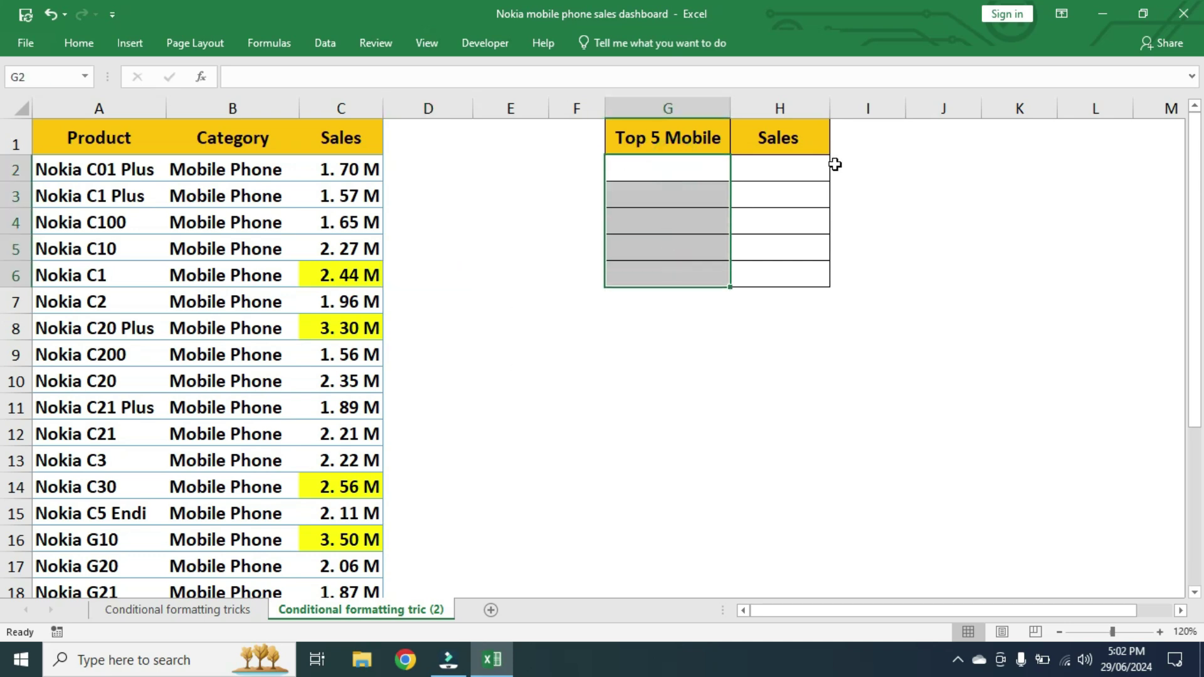
pyautogui.moveTo(789, 164); pyautogui.dragTo(789, 276)
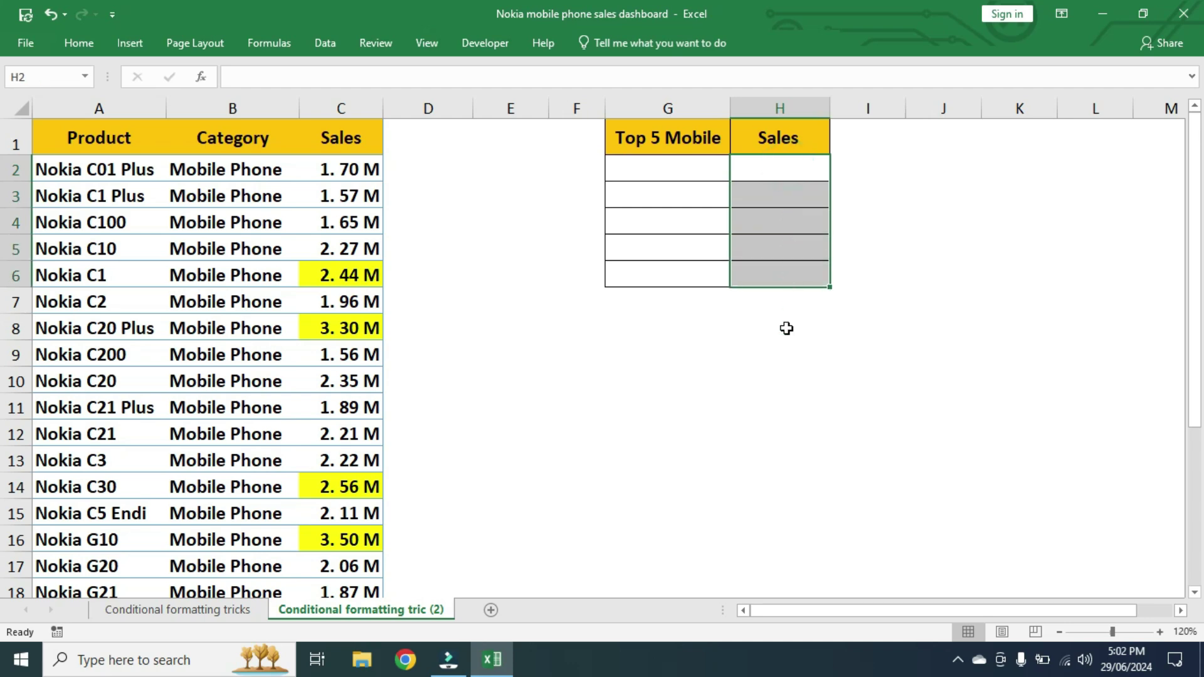
pyautogui.click(341, 109)
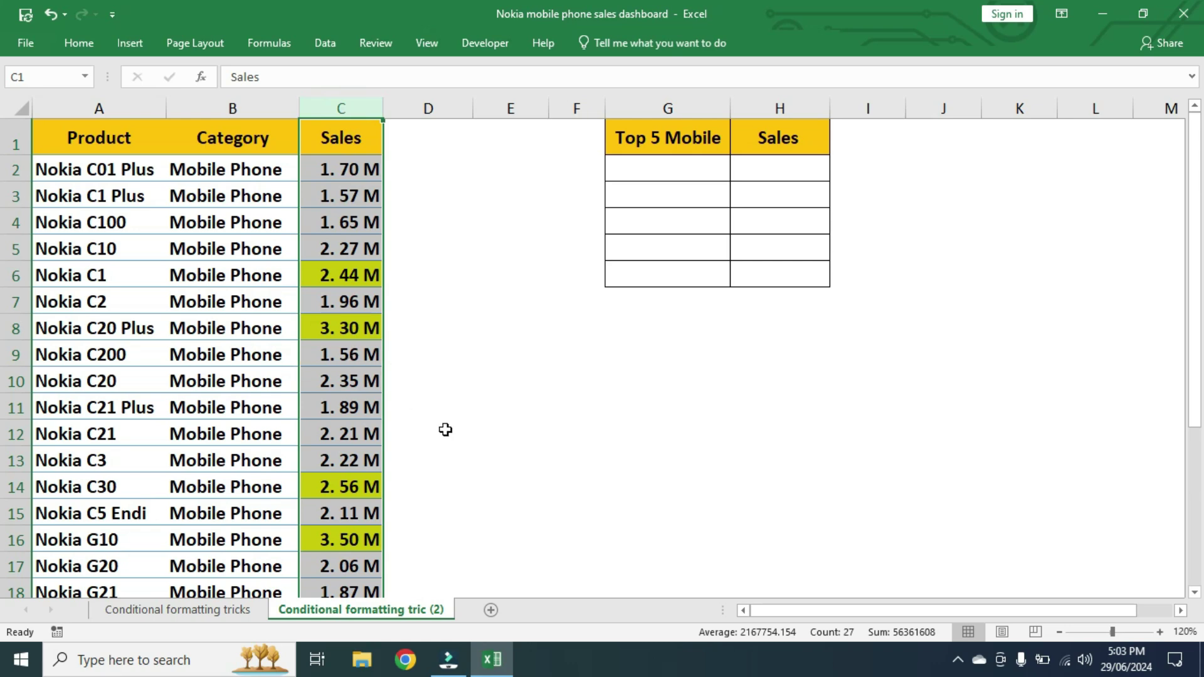
pyautogui.scroll(-1, 349, 400)
pyautogui.scroll(-1, 349, 411)
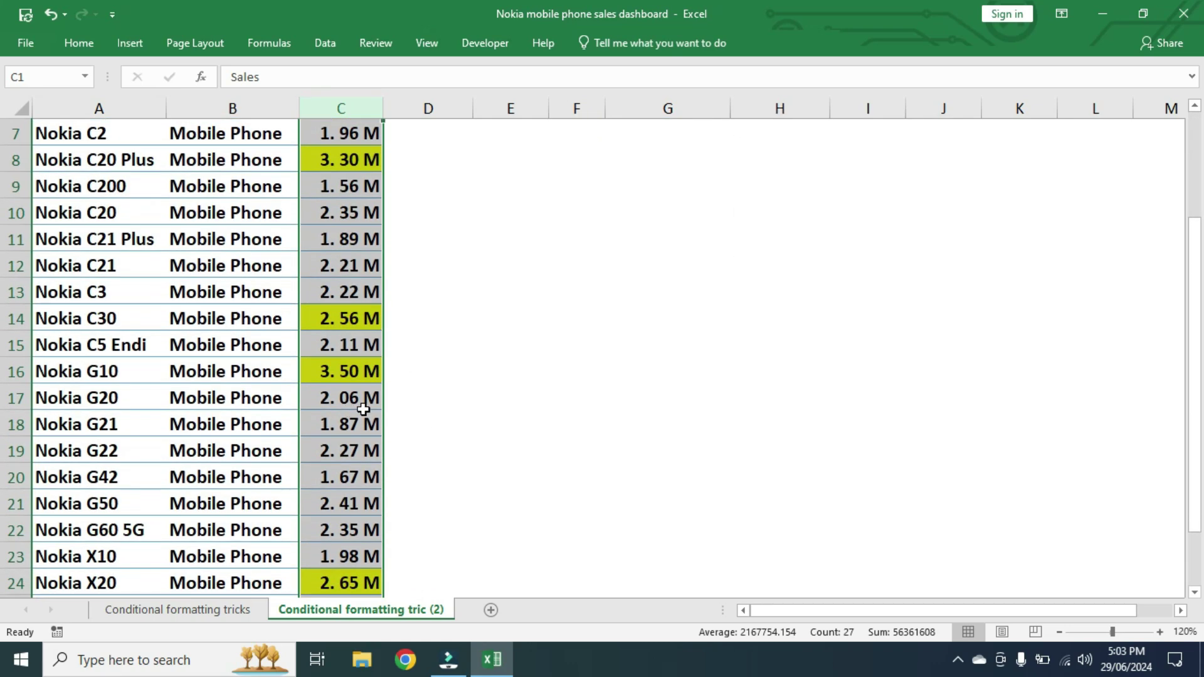
pyautogui.scroll(-1, 353, 407)
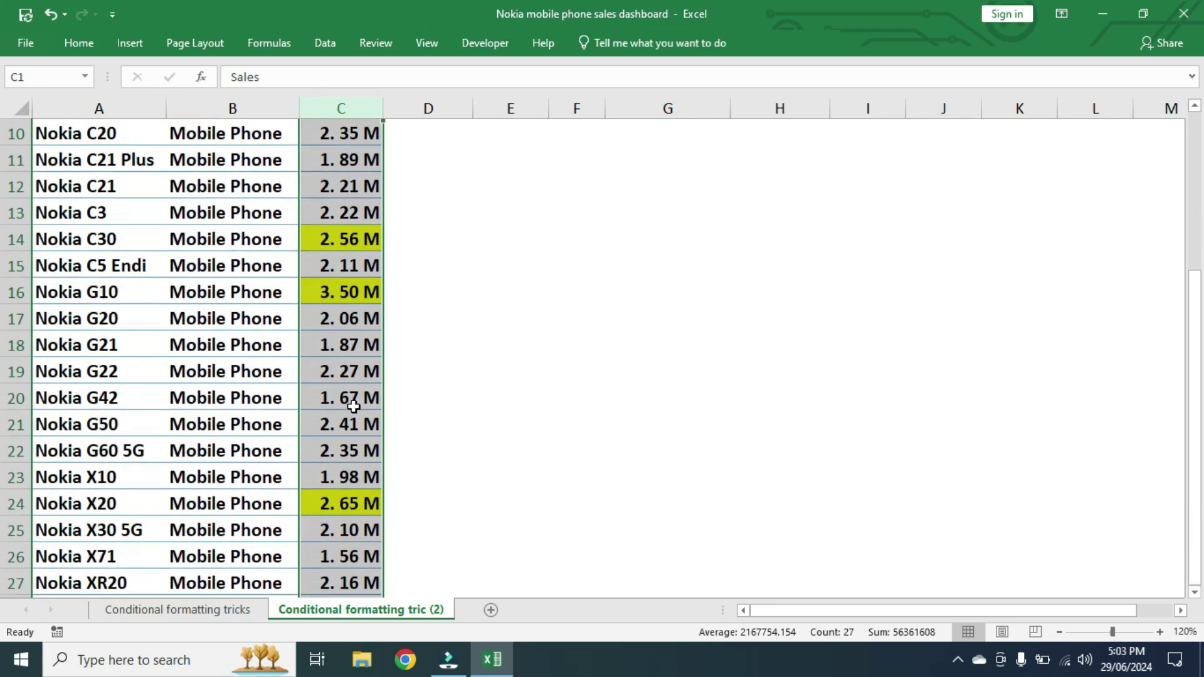
pyautogui.scroll(3, 354, 407)
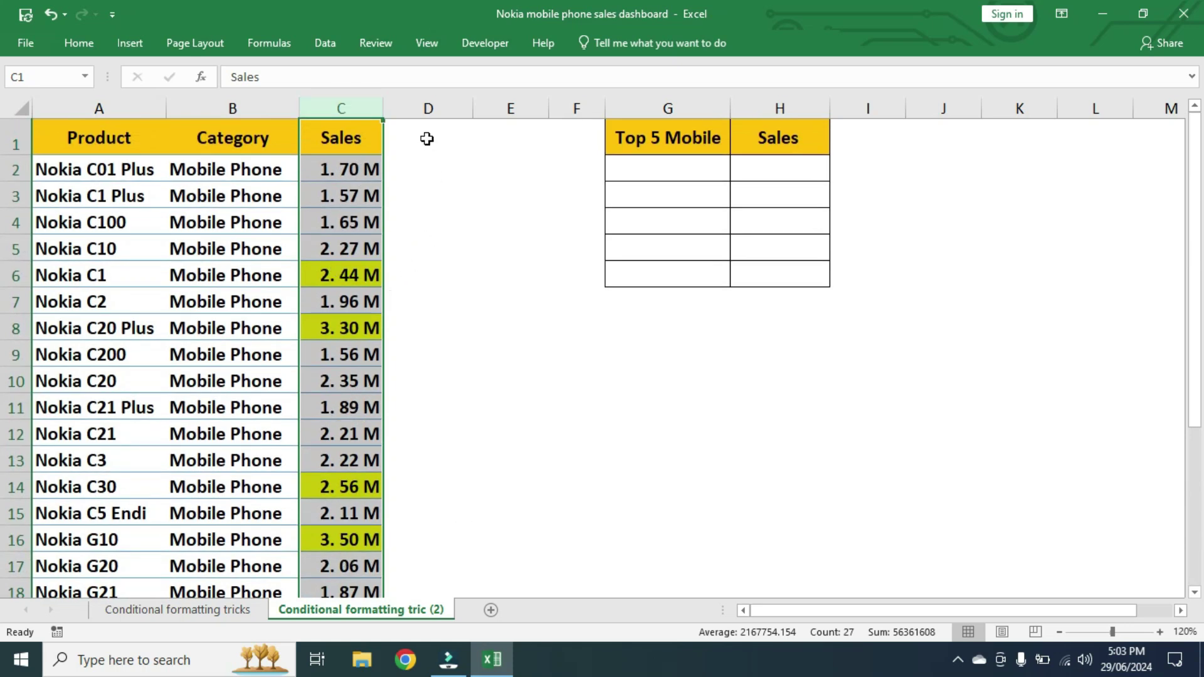
# Enter =RANK(C2,$C$2:$C$27) in cell D2 to rank the first product's sales against the whole sales range
pyautogui.click(405, 170)
pyautogui.write('=ram')
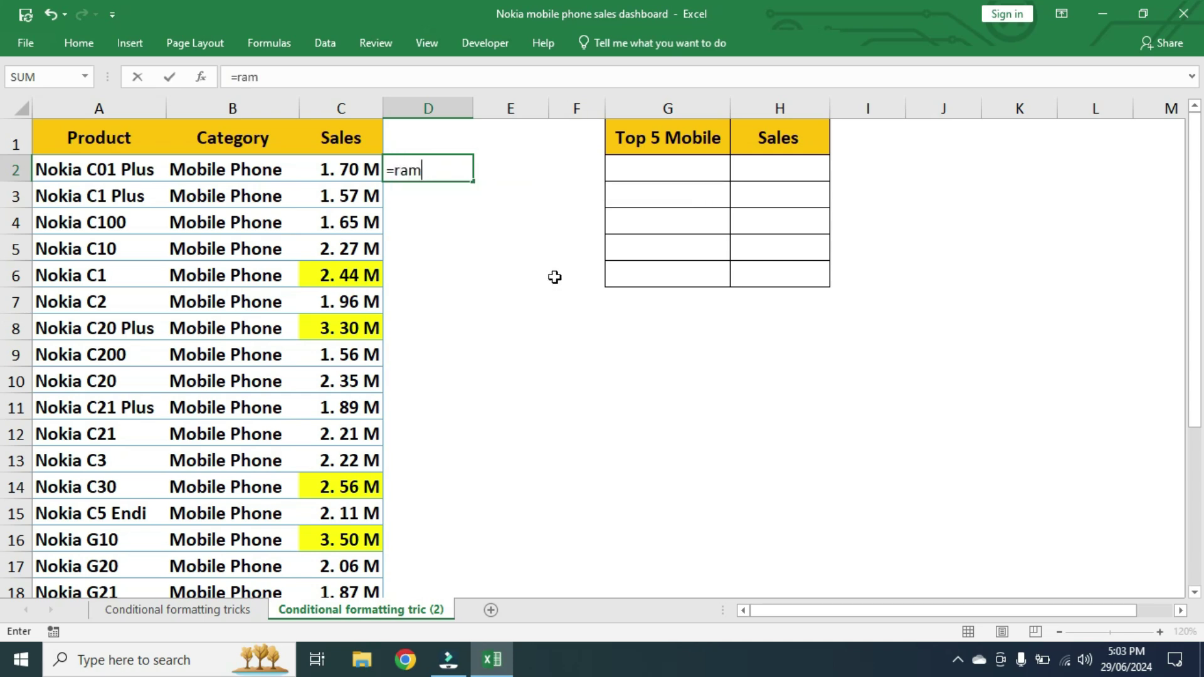
pyautogui.press('BackSpace')
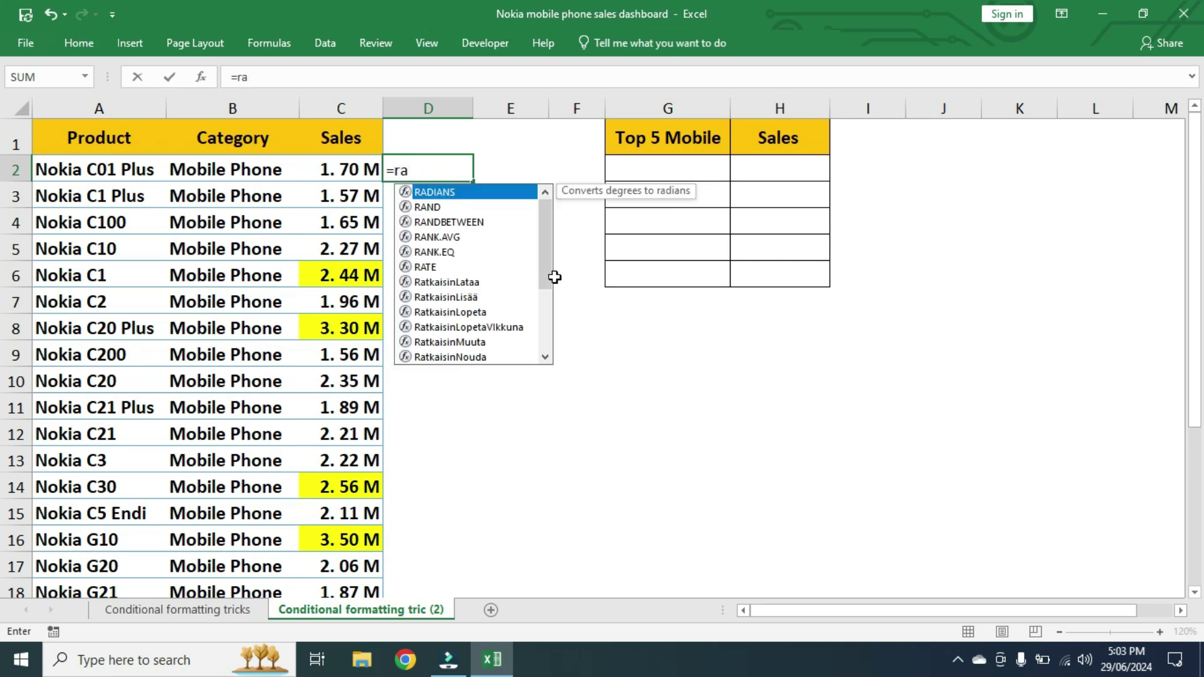
pyautogui.write('k')
pyautogui.press('BackSpace')
pyautogui.write('nk')
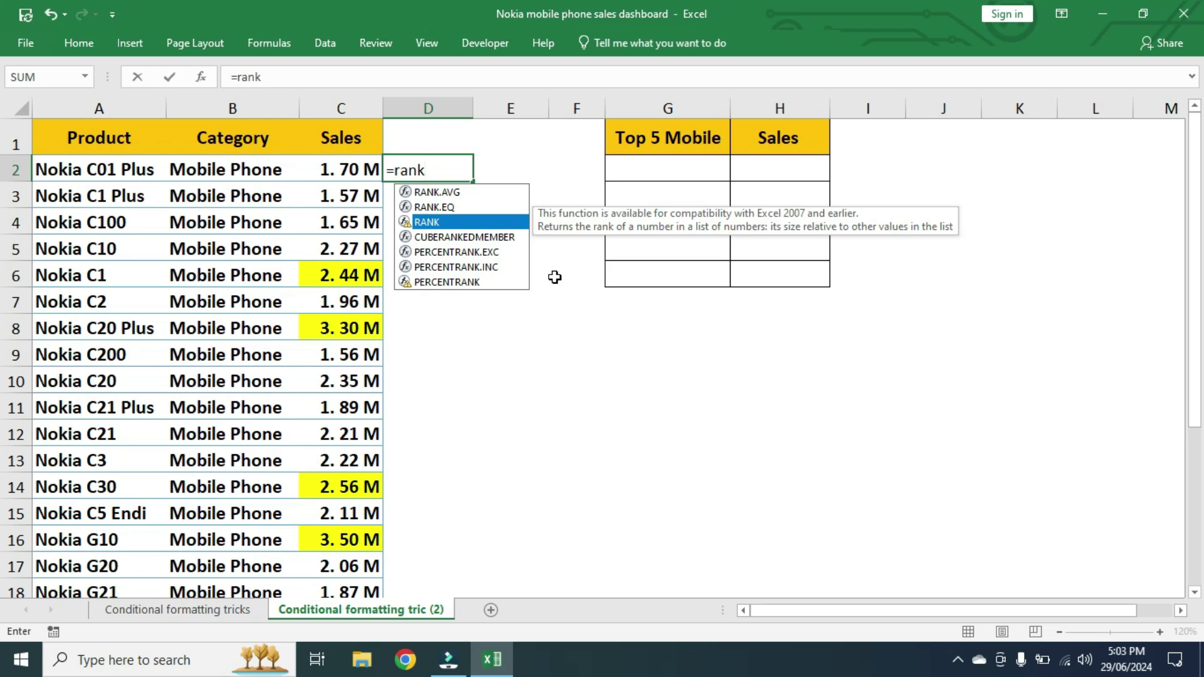
pyautogui.press('Tab')
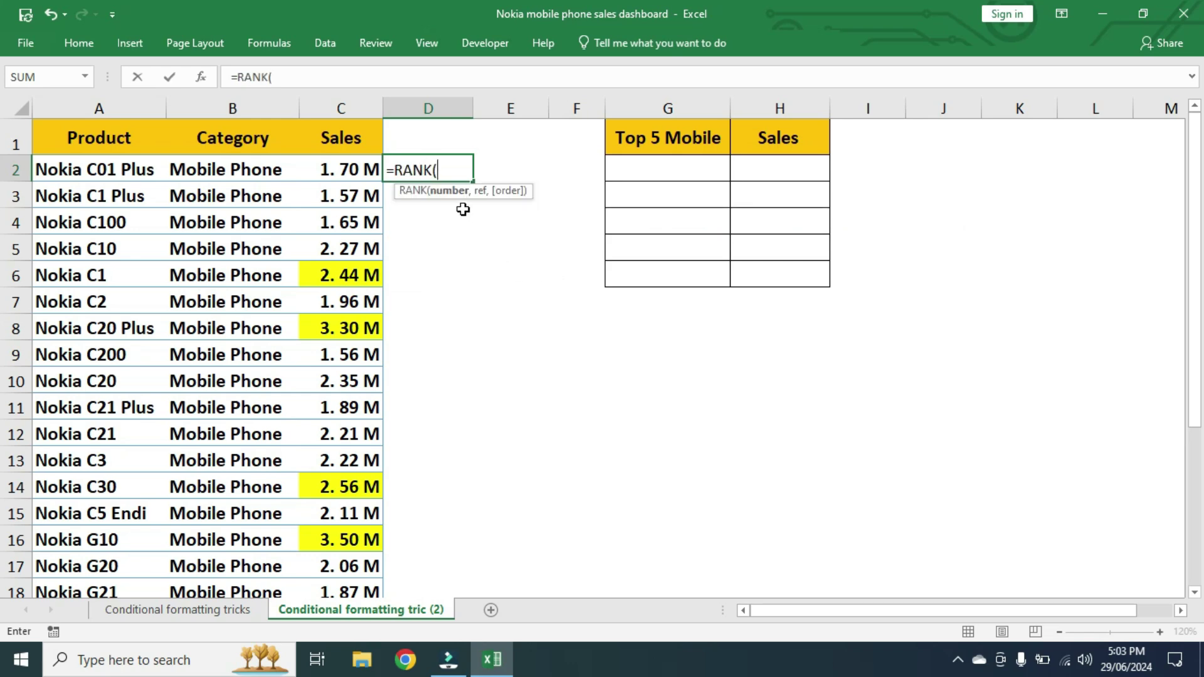
pyautogui.click(357, 170)
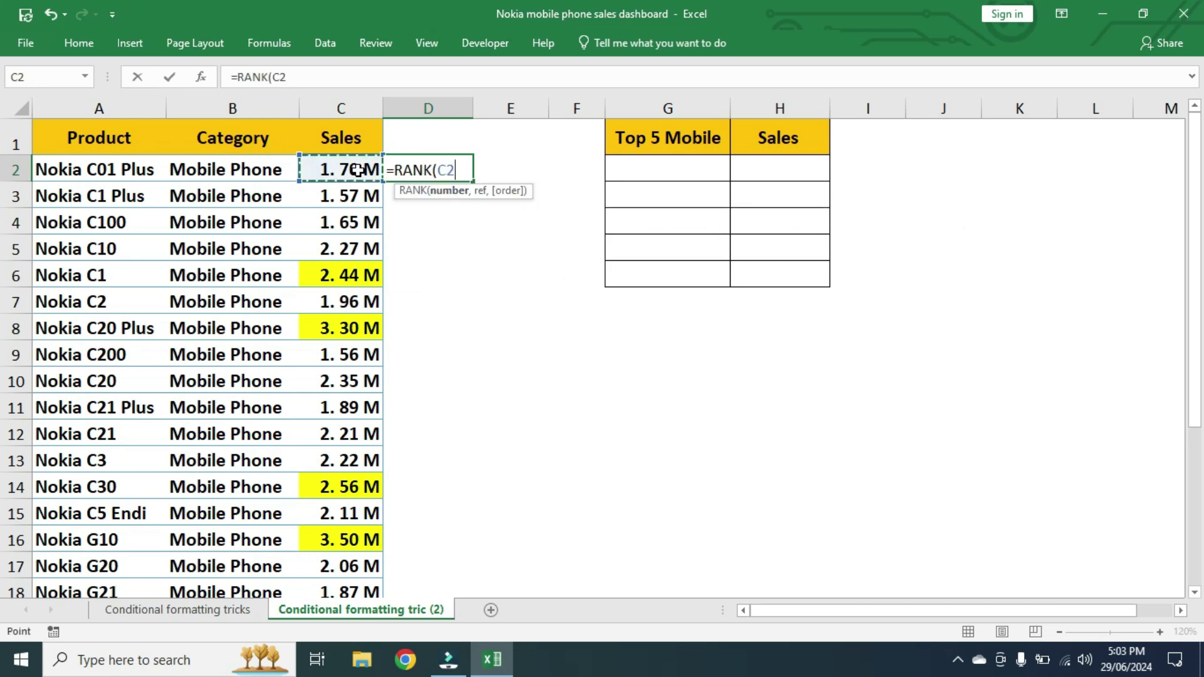
pyautogui.write(',')
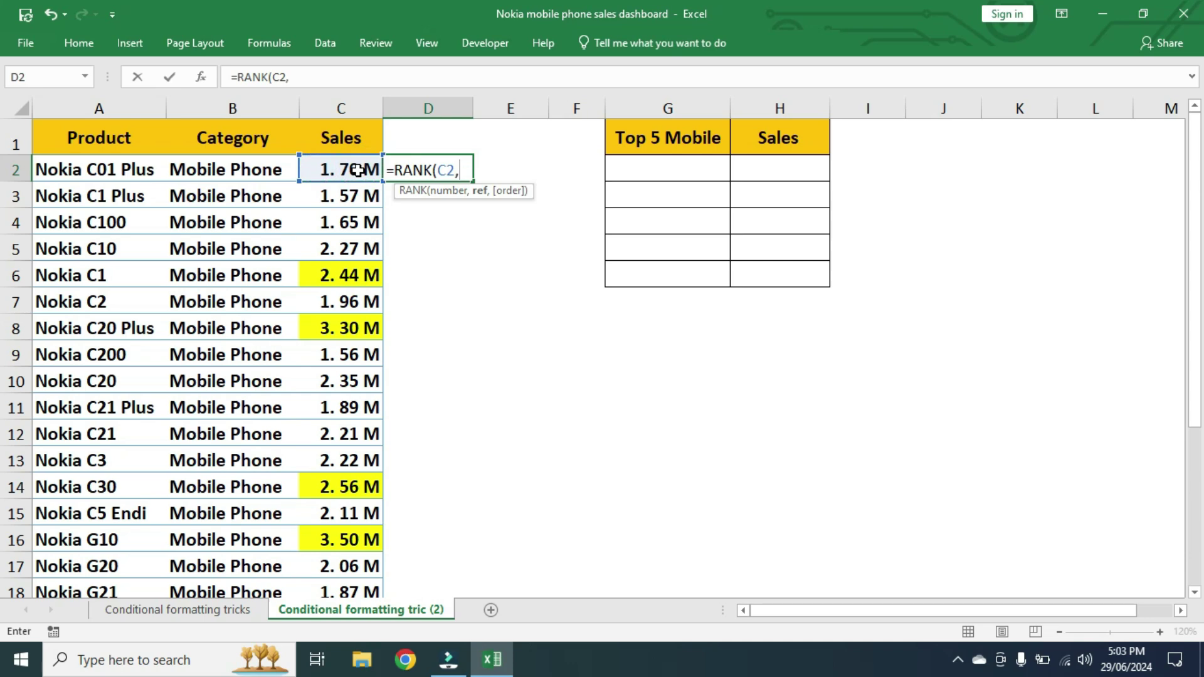
pyautogui.click(359, 171)
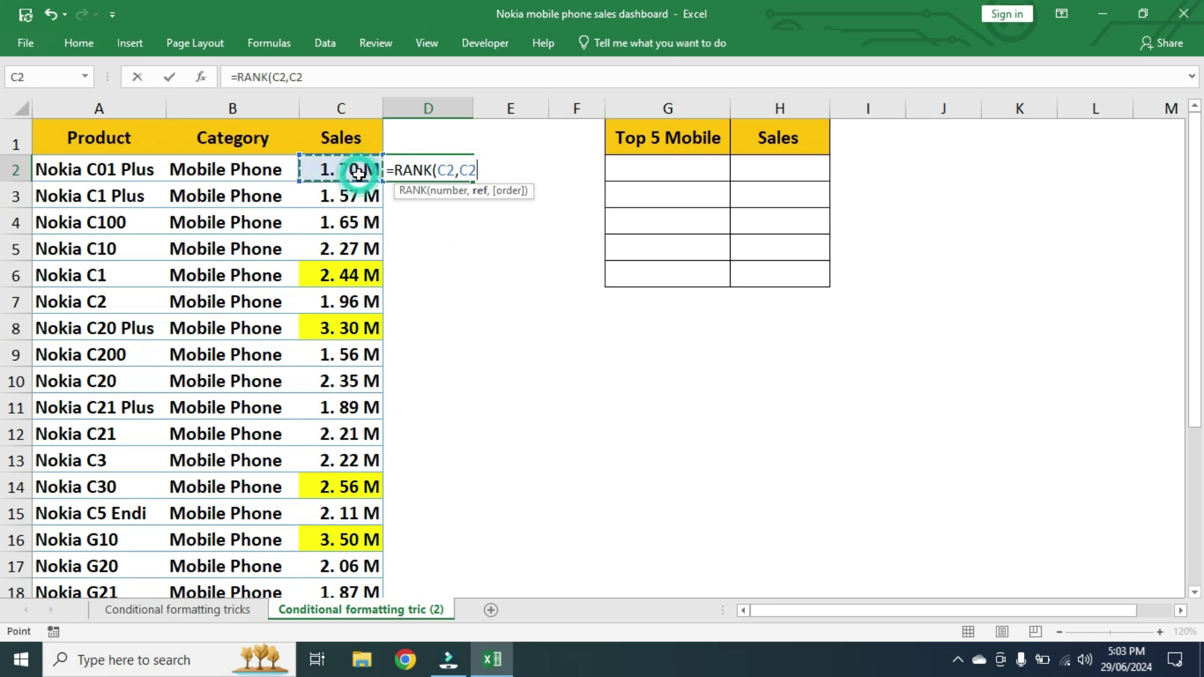
pyautogui.hotkey('ctrl', 'shift', 'Down')
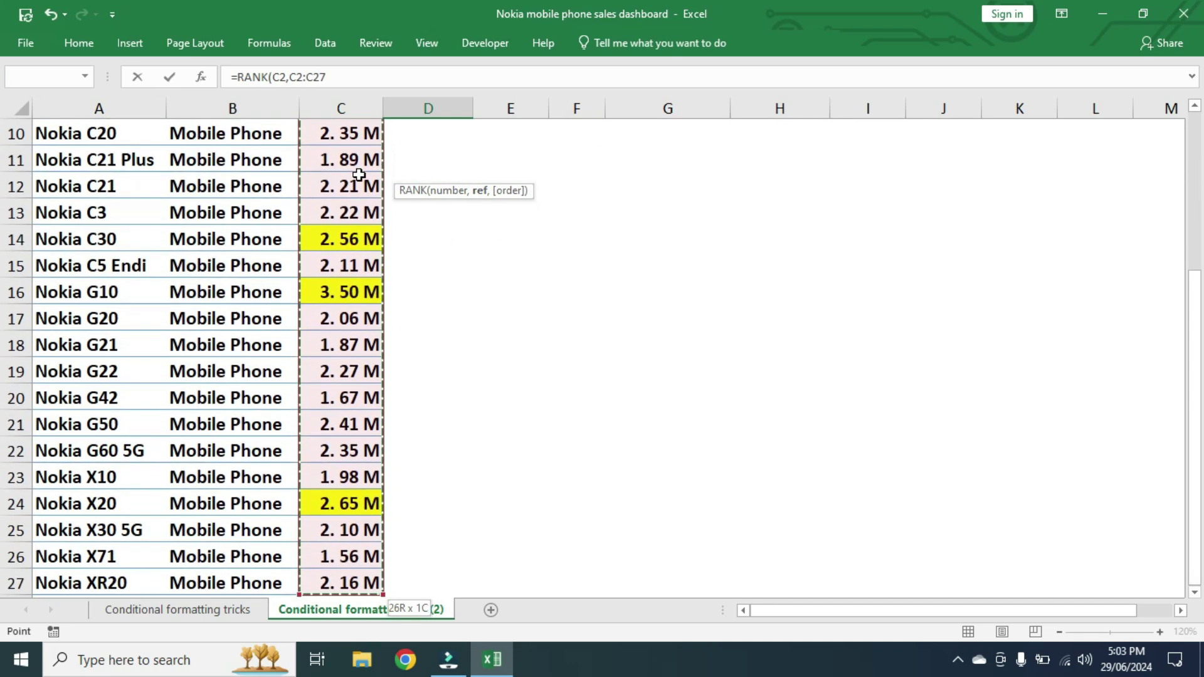
pyautogui.scroll(3, 359, 173)
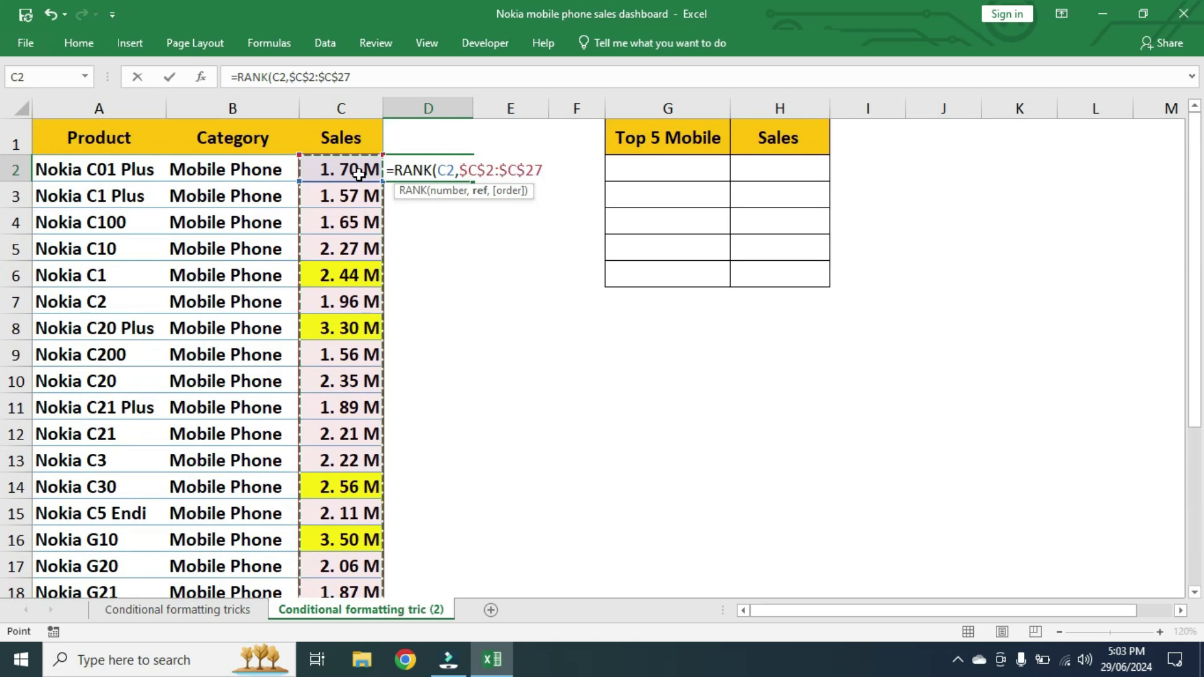
pyautogui.write(')')
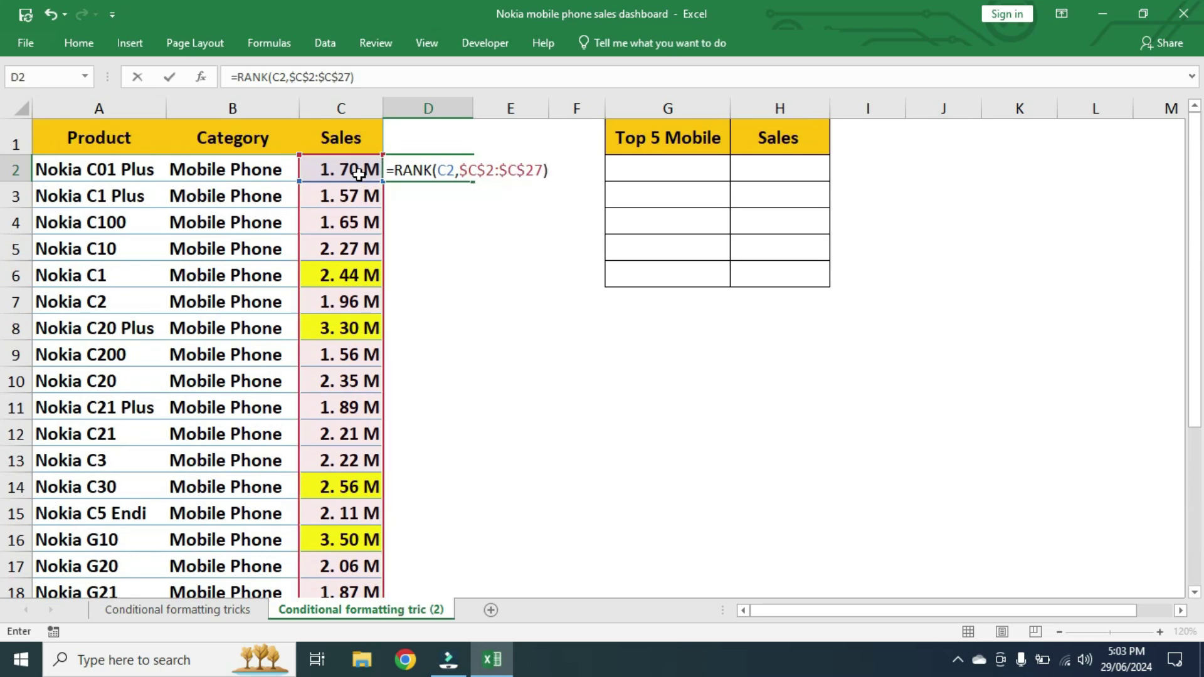
pyautogui.press('Return')
# Fill the RANK formula from D2 down to D27 for all the products
pyautogui.click(430, 169)
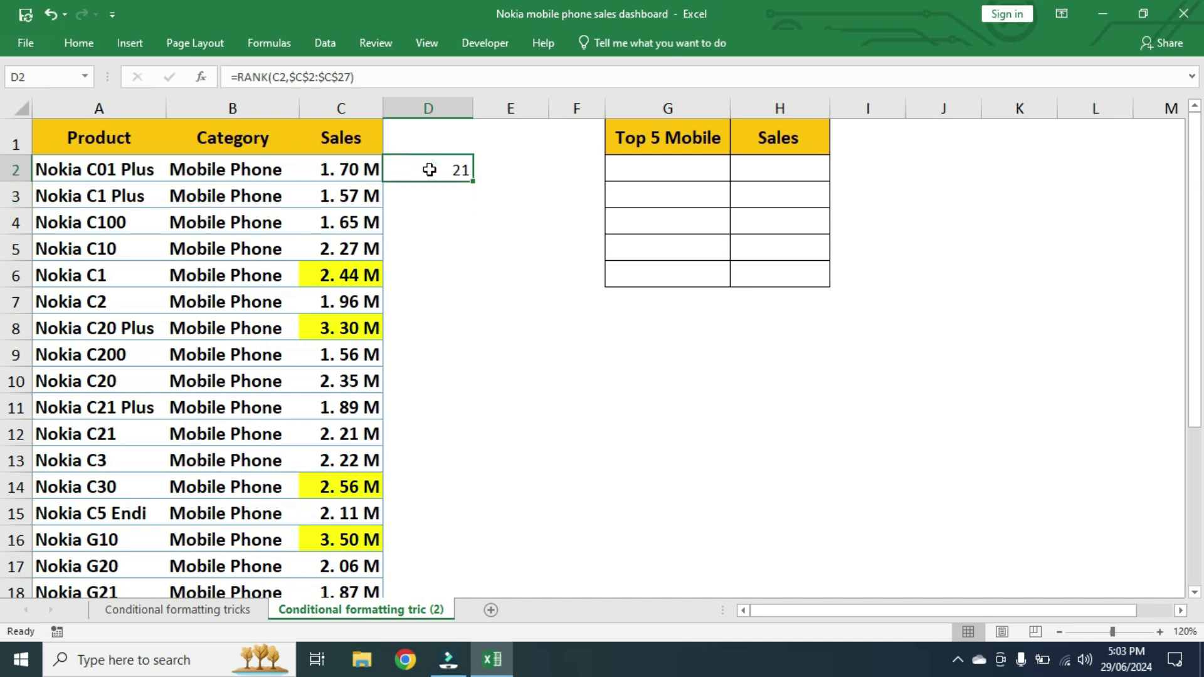
pyautogui.click(97, 169)
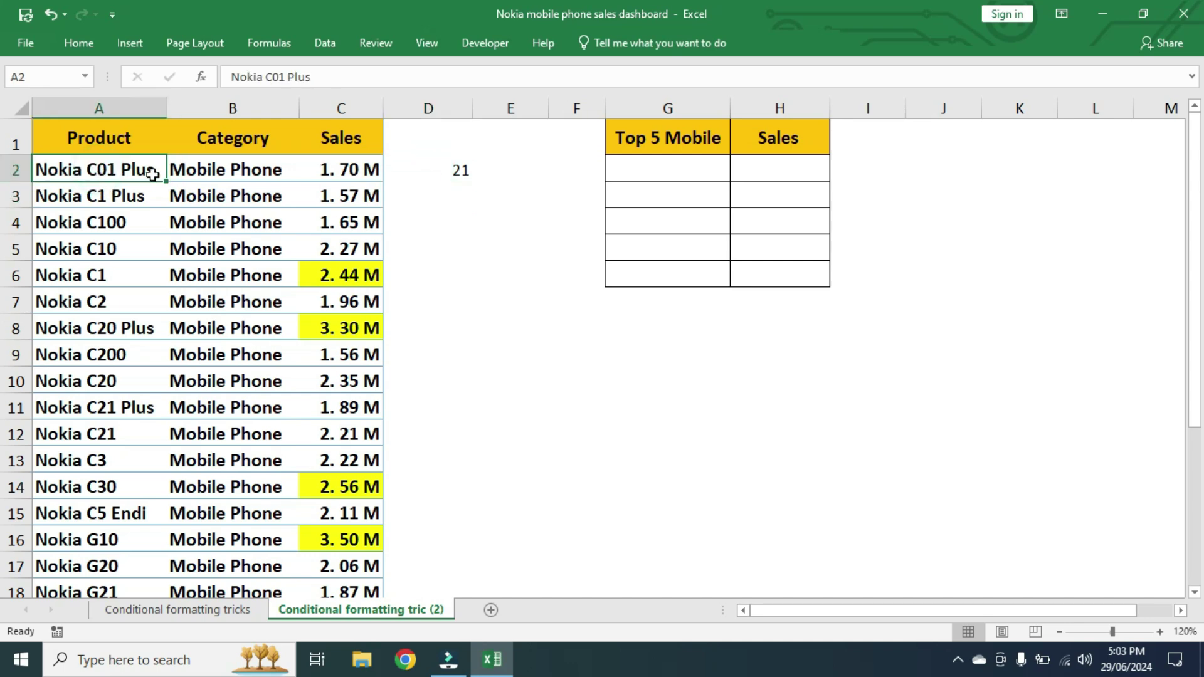
pyautogui.click(442, 178)
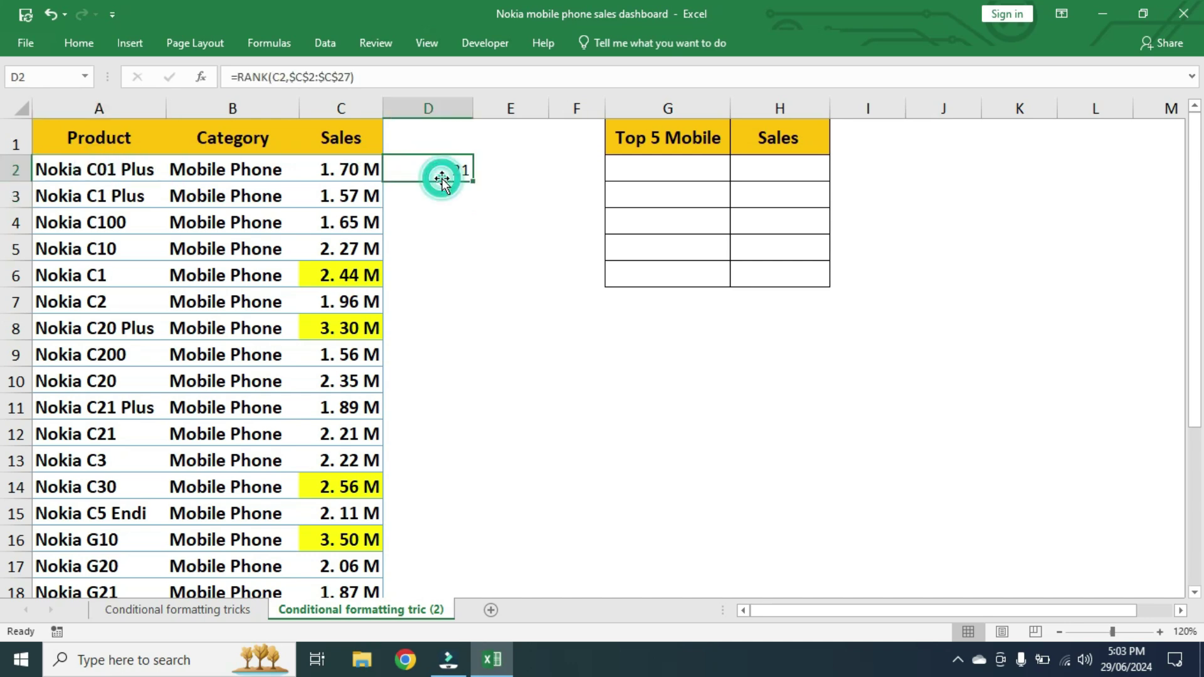
pyautogui.doubleClick(474, 185)
pyautogui.scroll(-3, 557, 407)
pyautogui.scroll(3, 558, 405)
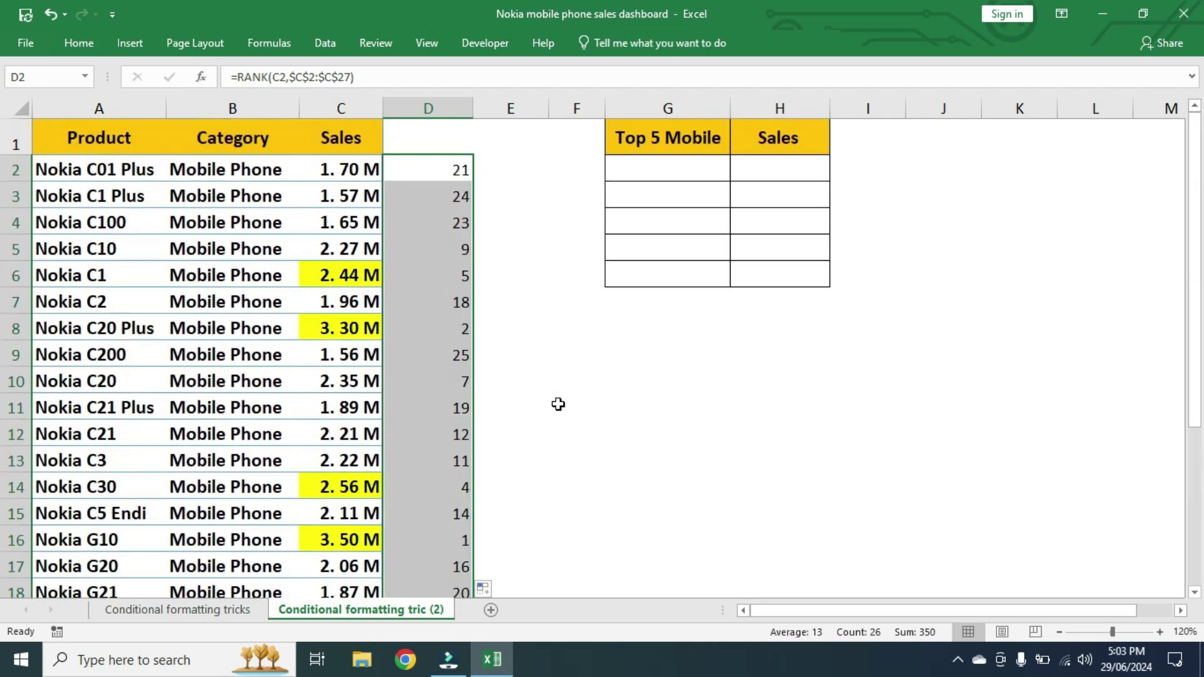
# Review the ranks in column D against the product names and sales values of Nokia G10 and Nokia C20 Plus
pyautogui.scroll(-4, 504, 250)
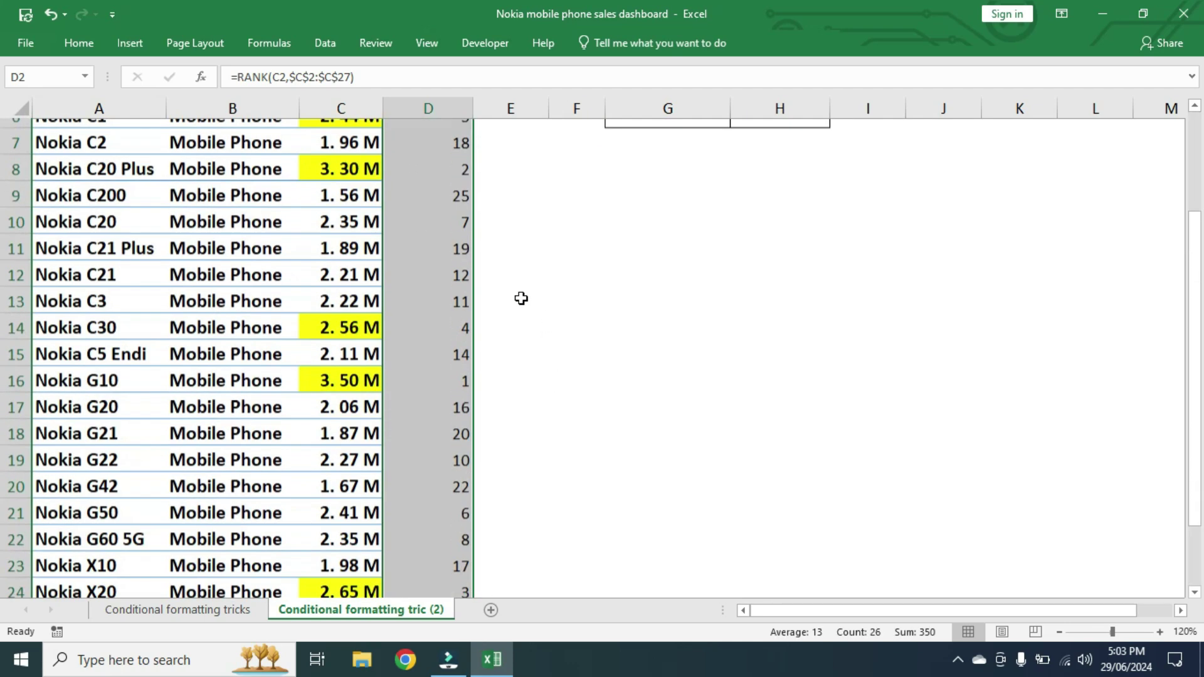
pyautogui.scroll(1, 525, 314)
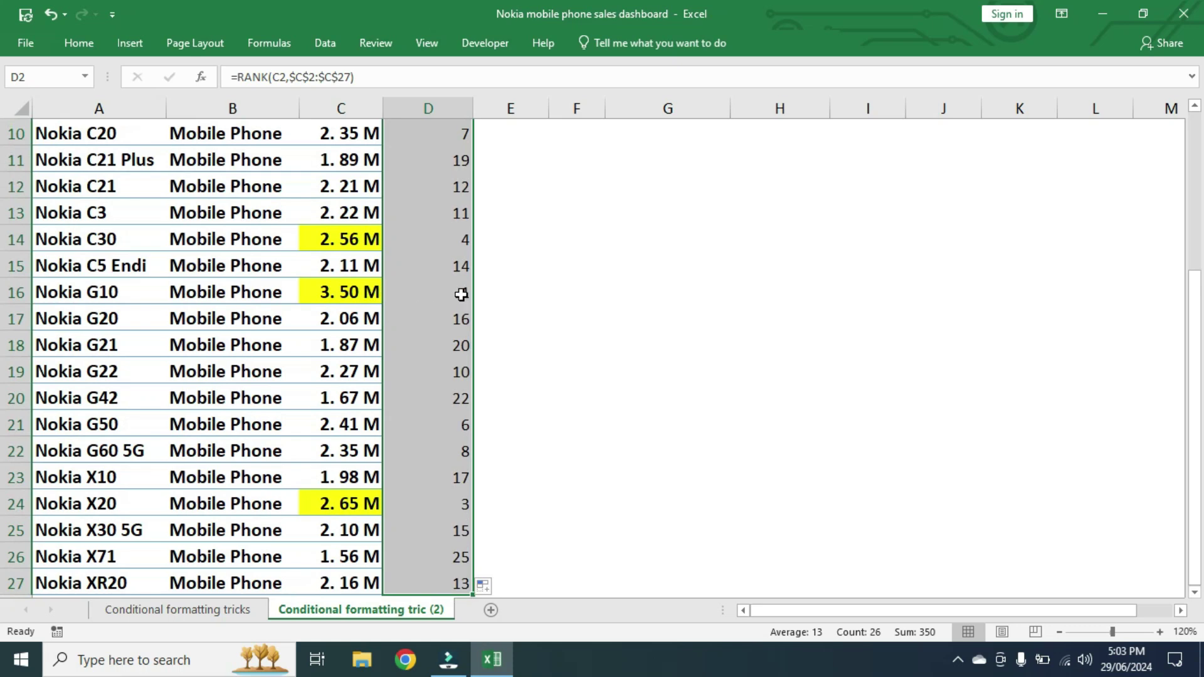
pyautogui.click(123, 284)
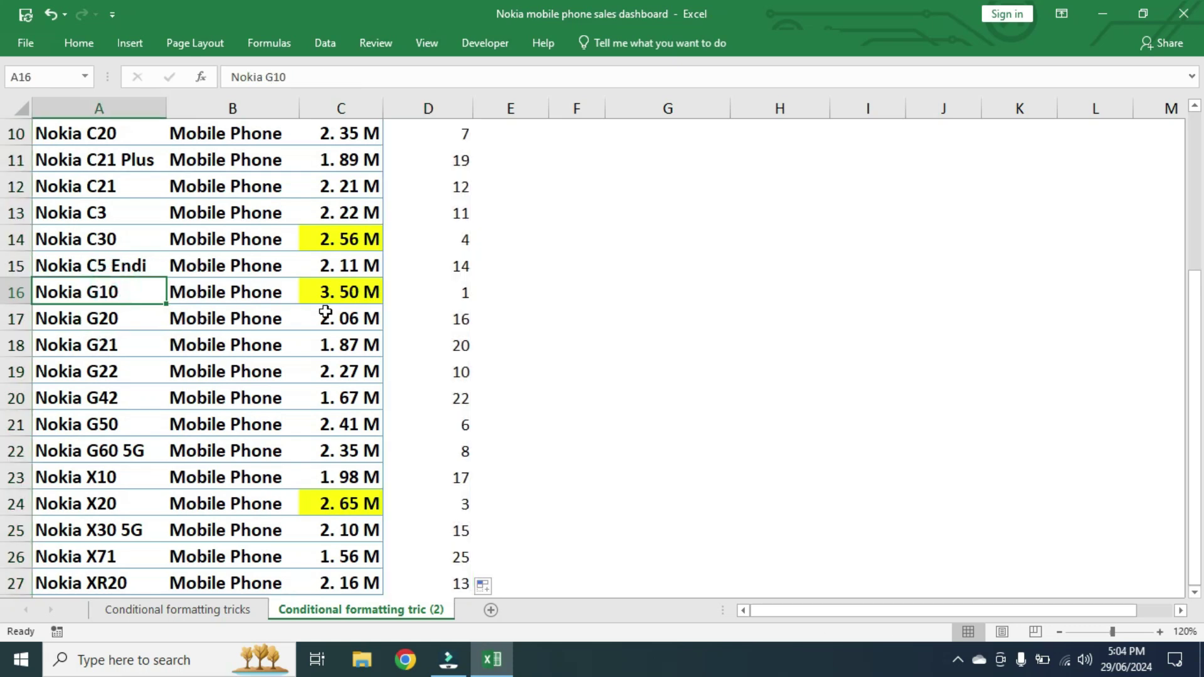
pyautogui.click(359, 296)
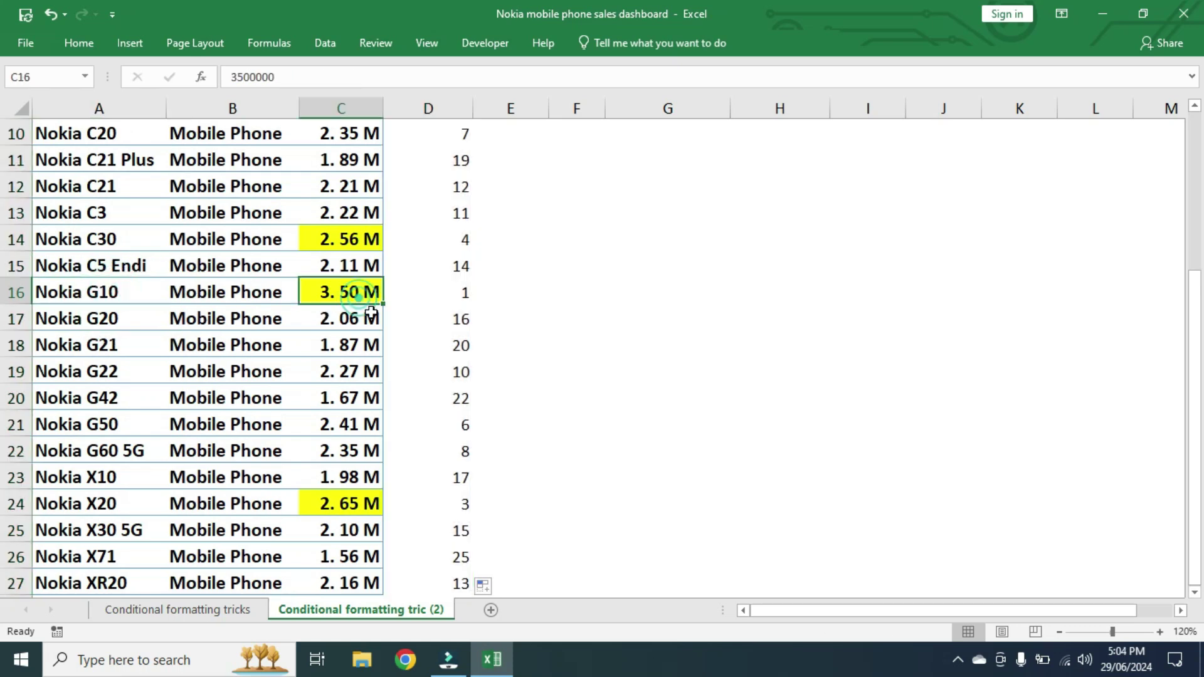
pyautogui.click(439, 294)
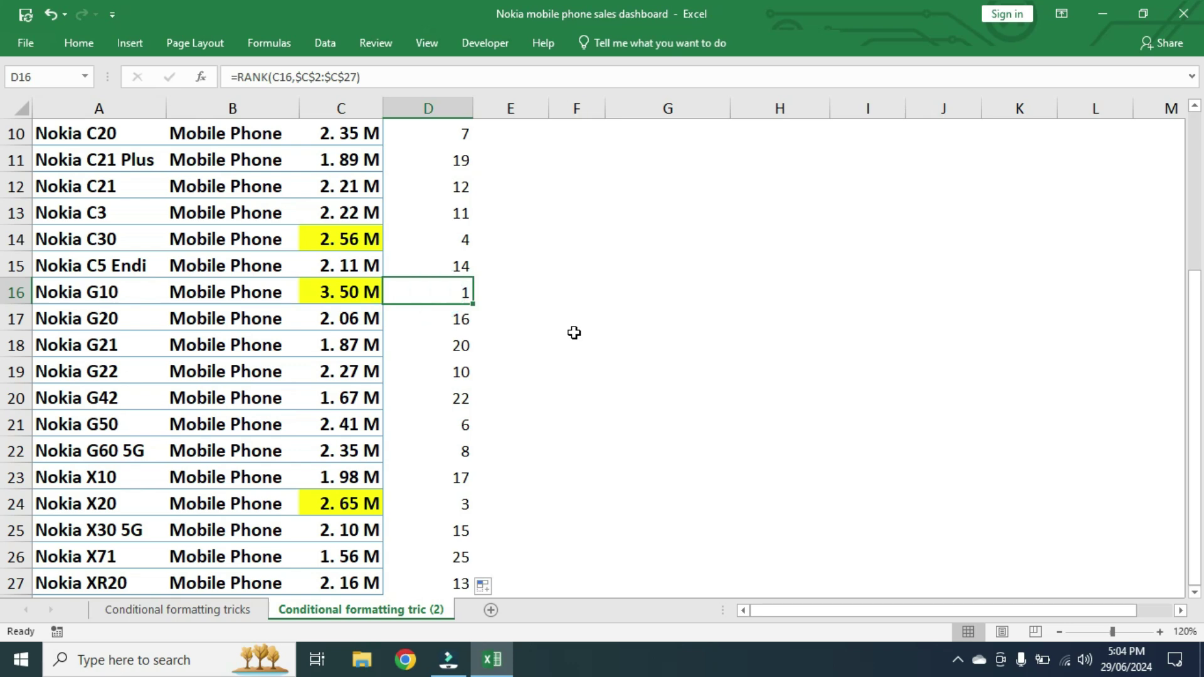
pyautogui.scroll(1, 574, 332)
pyautogui.click(70, 170)
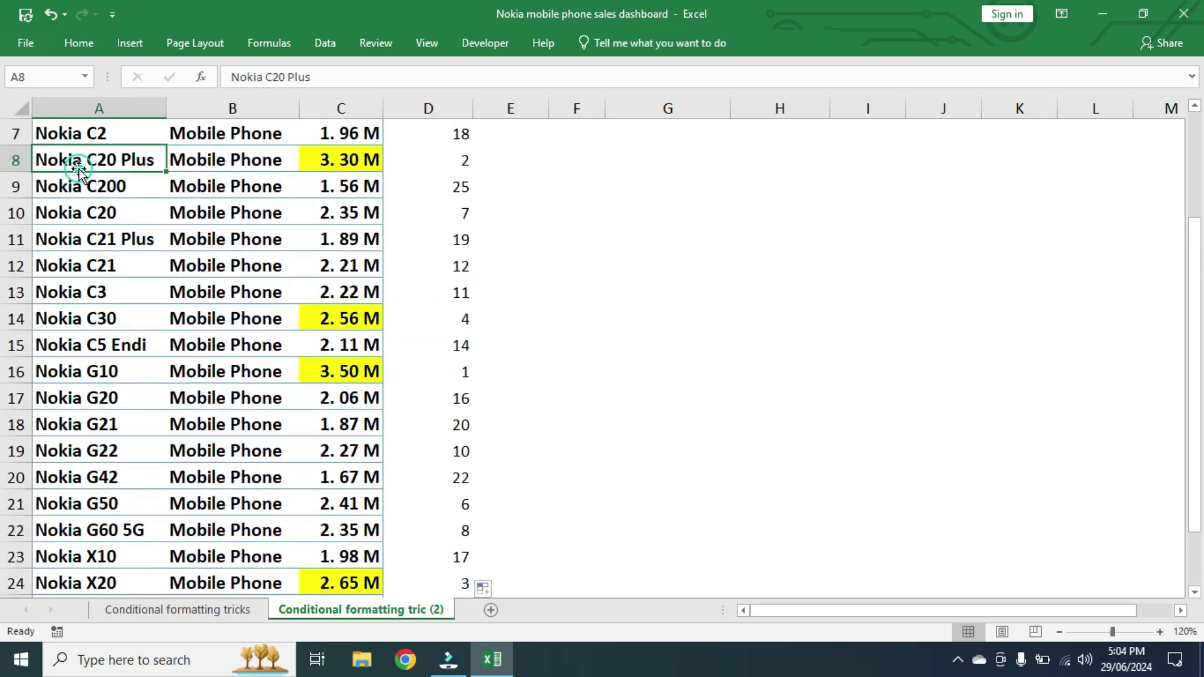
pyautogui.click(355, 161)
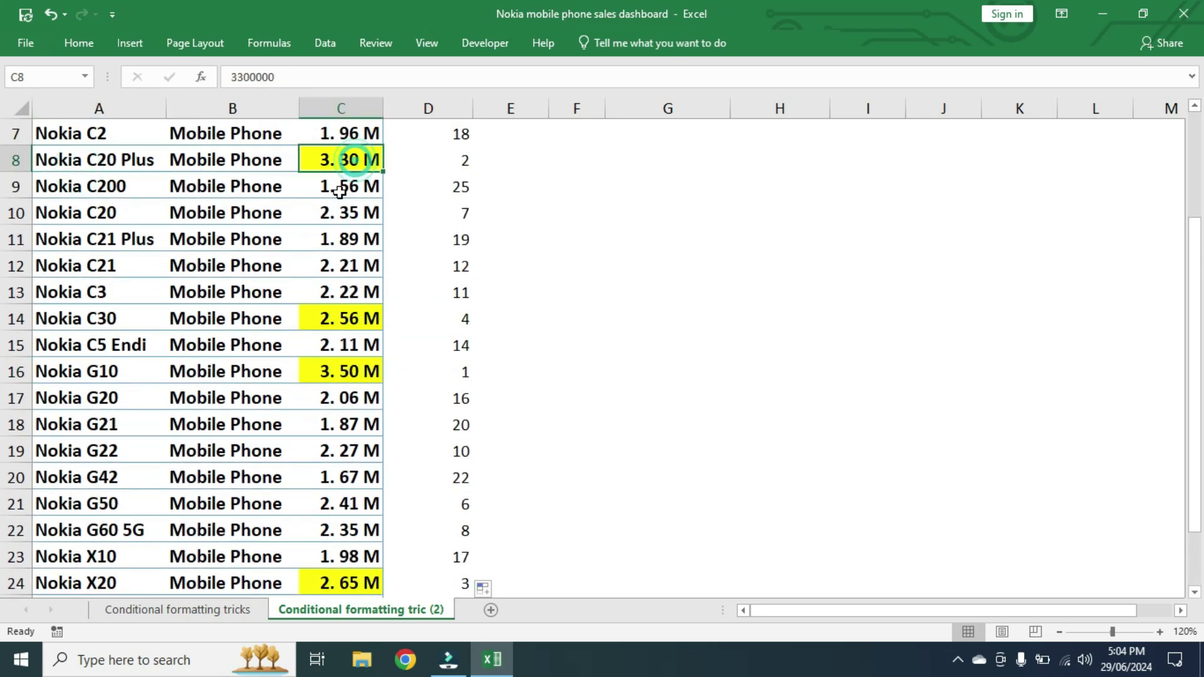
pyautogui.click(442, 160)
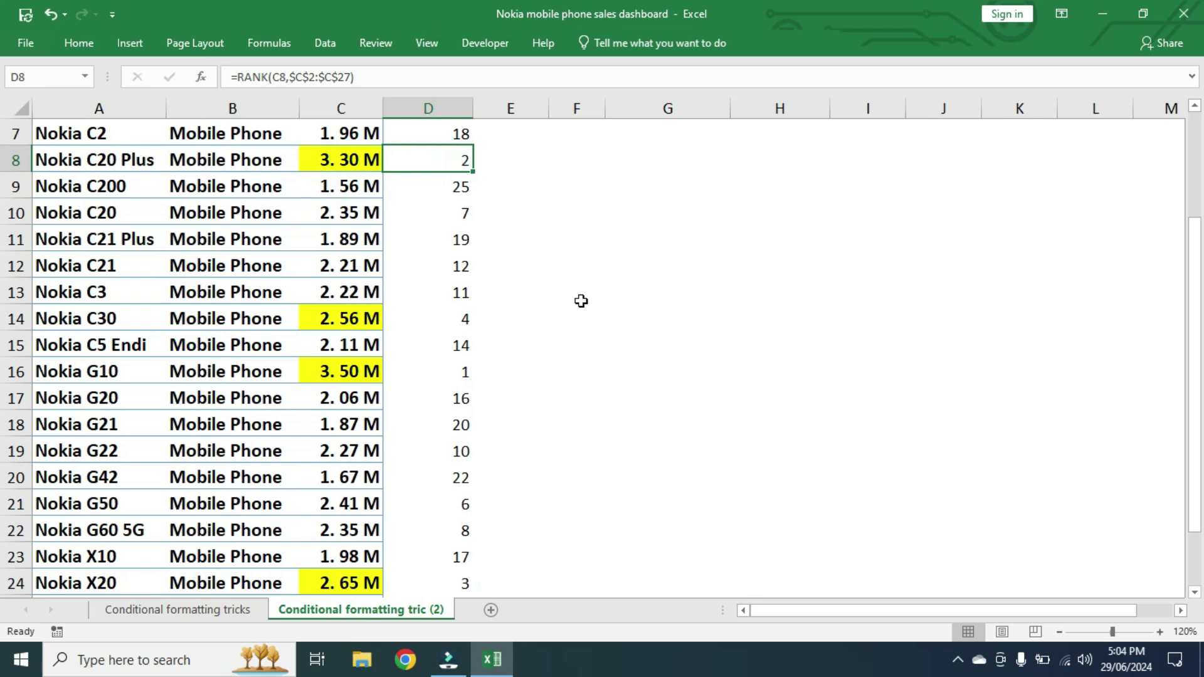
# Compare the product names and sales values of Nokia C20 Plus and Nokia C20 in the sales list
pyautogui.scroll(2, 297, 491)
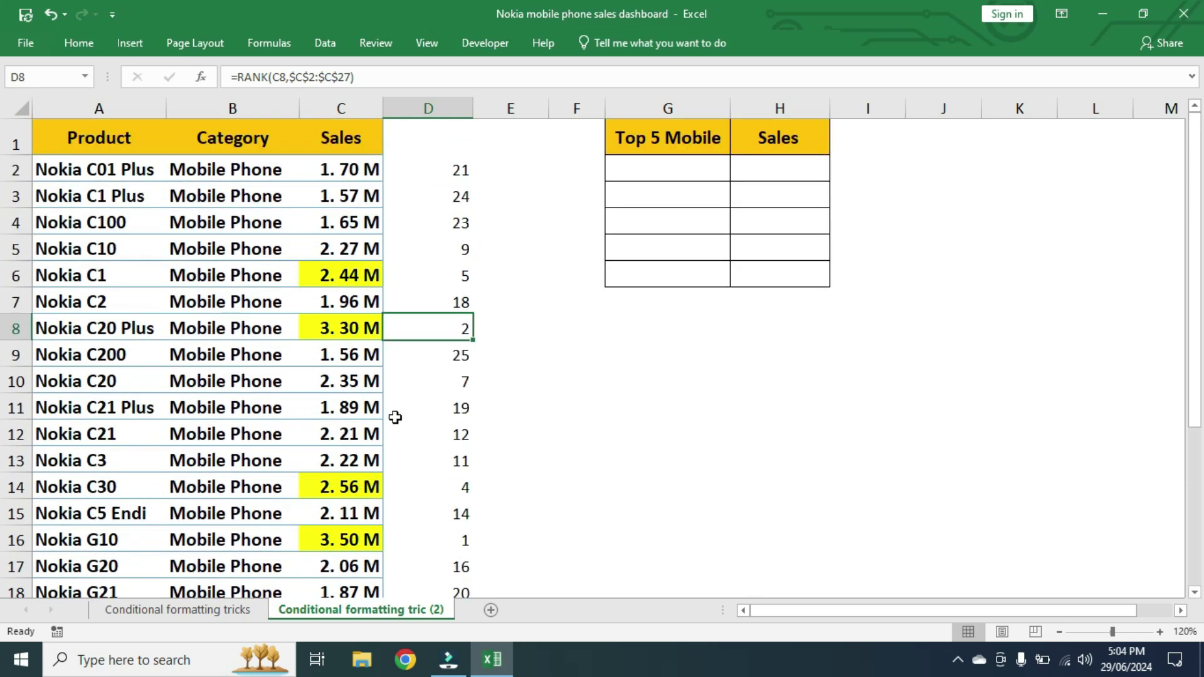
pyautogui.click(346, 111)
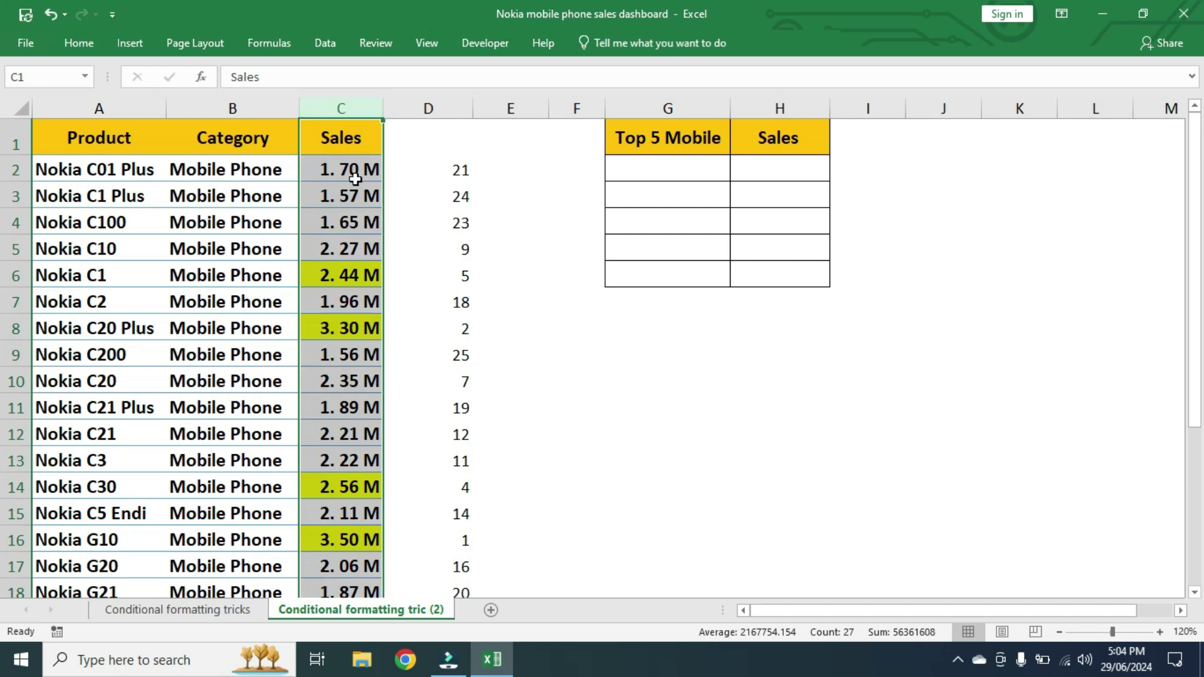
pyautogui.click(352, 382)
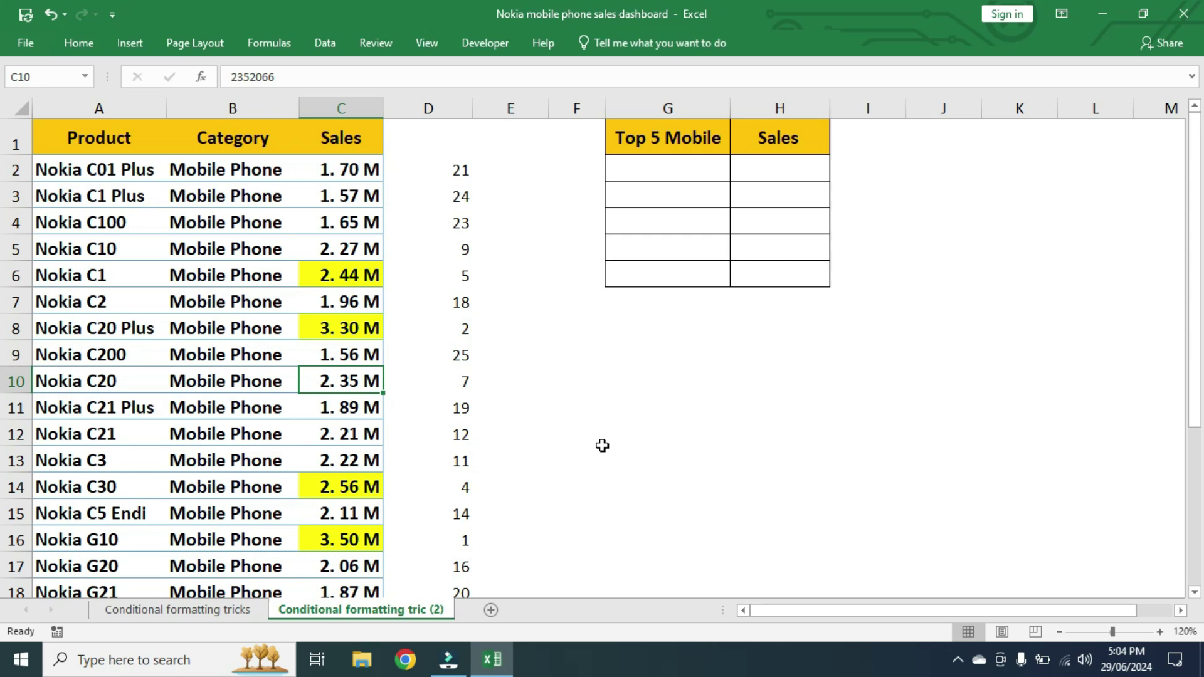
pyautogui.click(81, 330)
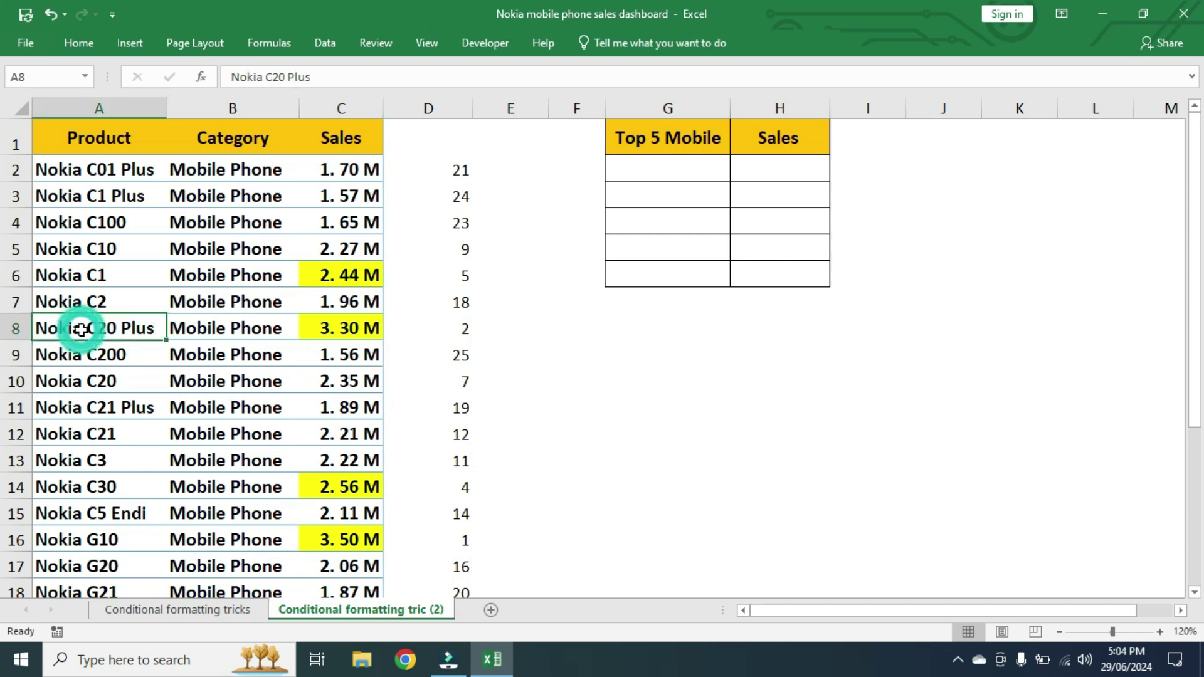
pyautogui.click(367, 333)
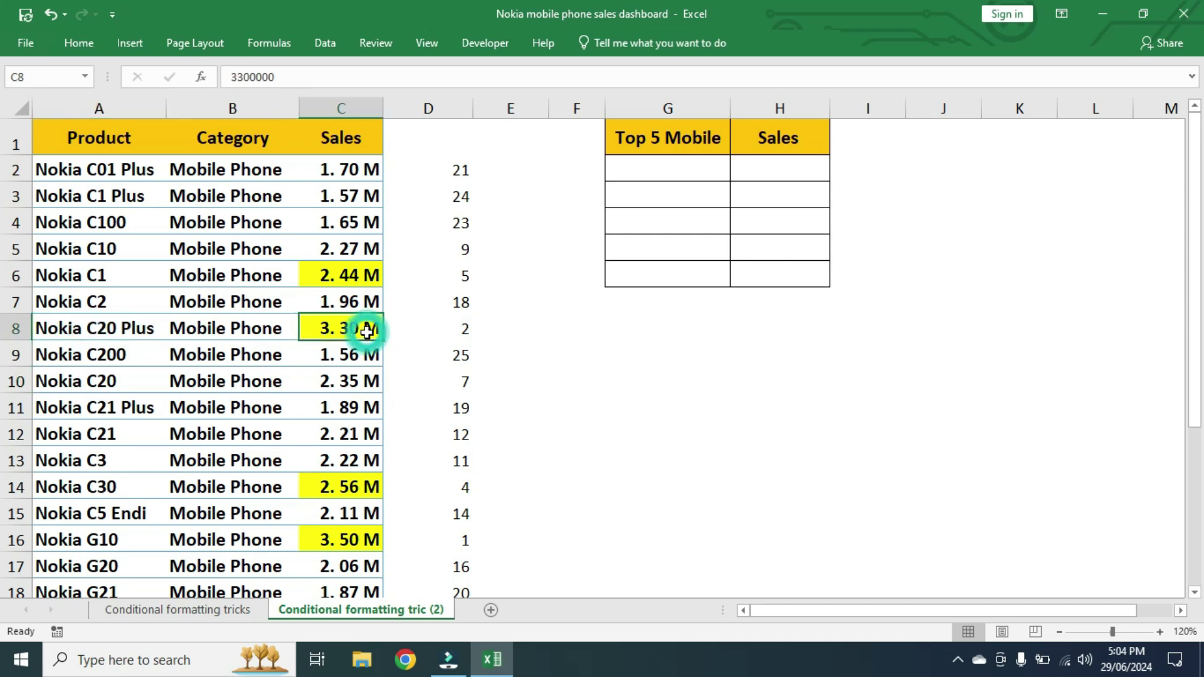
pyautogui.click(89, 384)
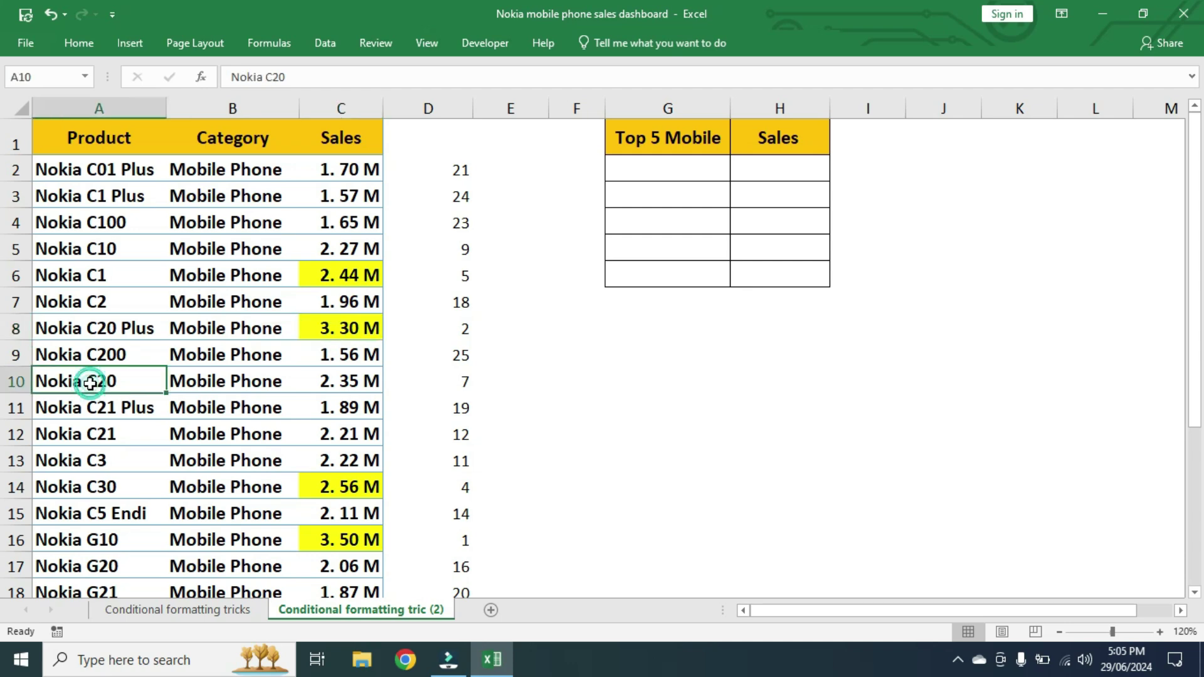
pyautogui.click(328, 381)
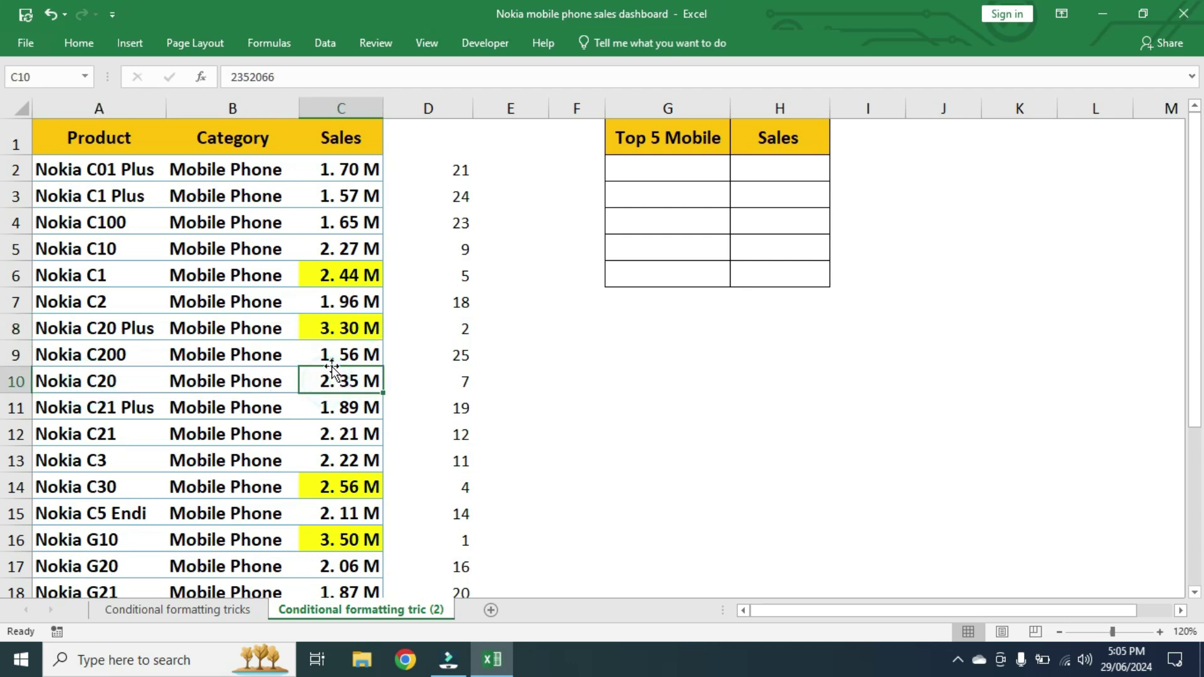
# Copy the Nokia C20 Plus sales value from C8 into the Nokia C20 sales cell C10
pyautogui.click(351, 331)
pyautogui.hotkey('ctrl', 'c')
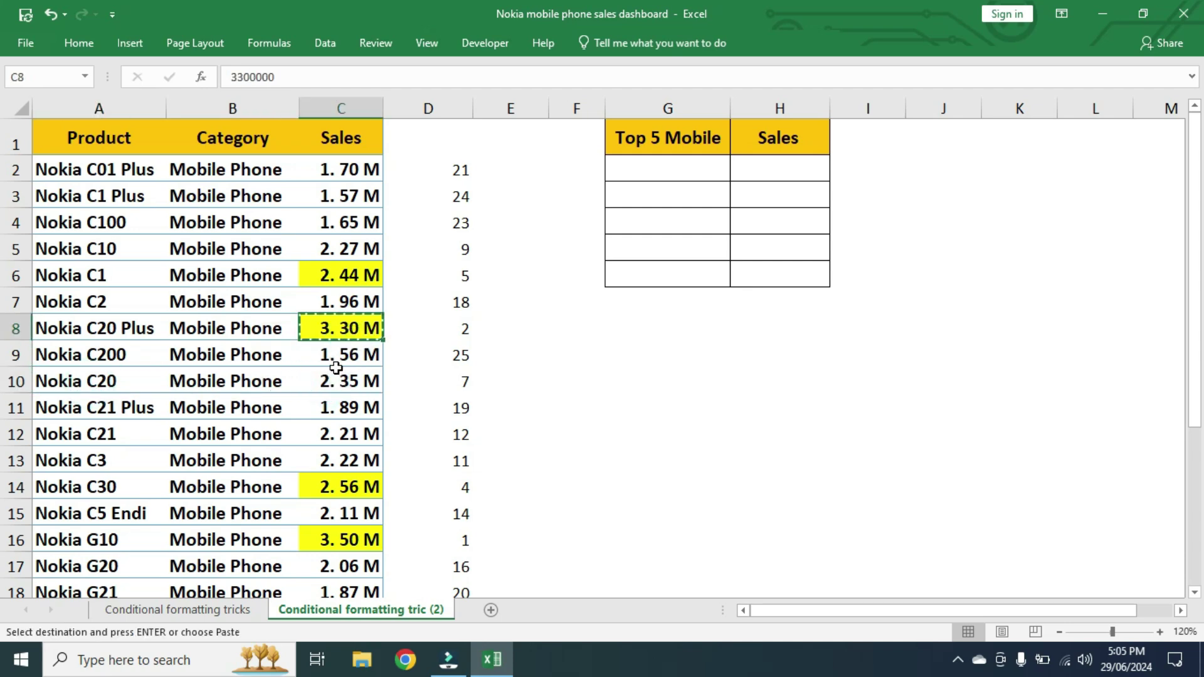
pyautogui.click(331, 381)
pyautogui.hotkey('ctrl', 'v')
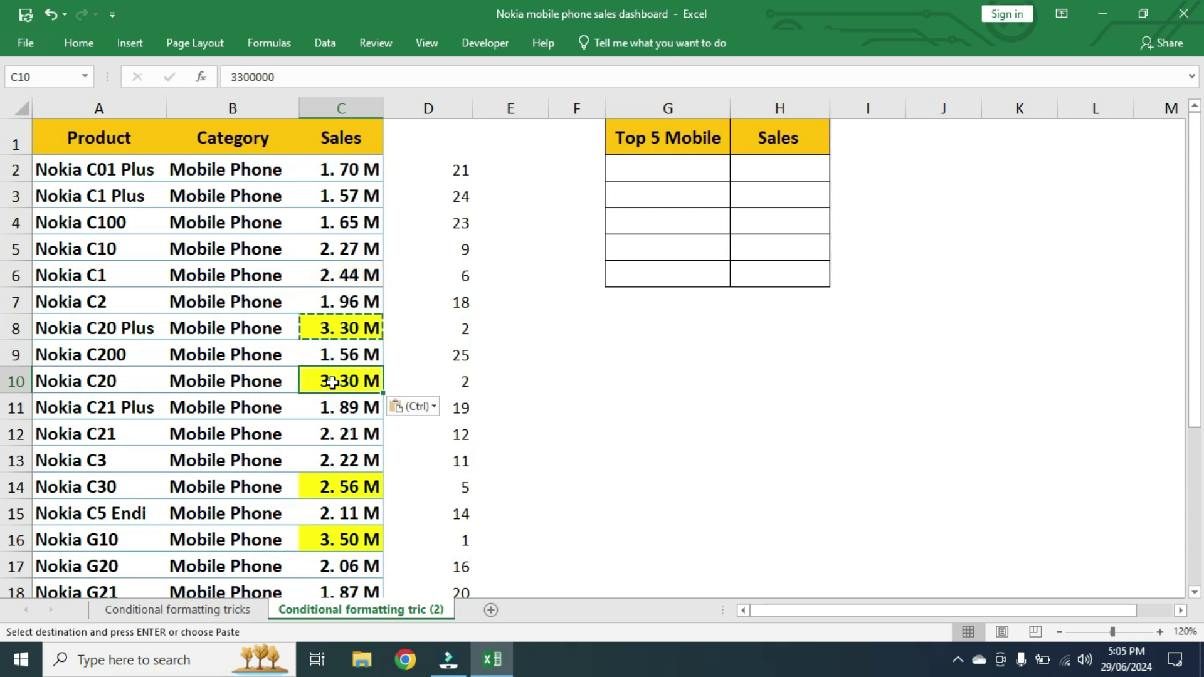
# Compare the column D ranks of Nokia C20 Plus and Nokia C20 with their sales values
pyautogui.click(453, 329)
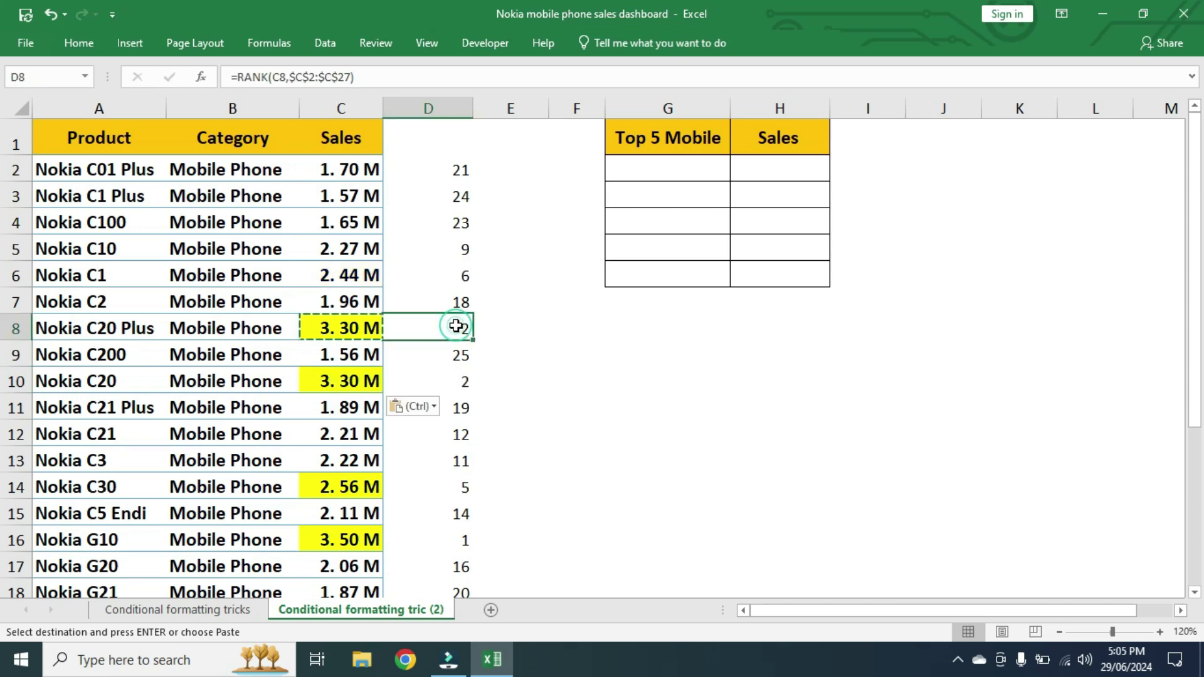
pyautogui.click(462, 382)
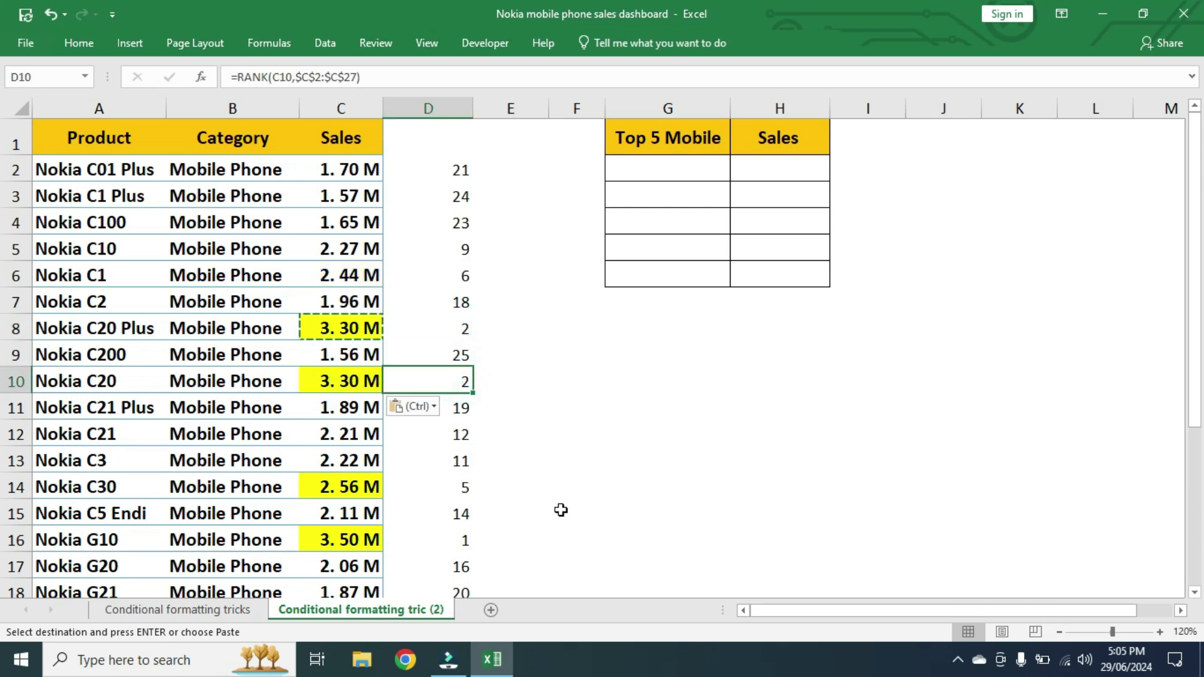
pyautogui.press('Escape')
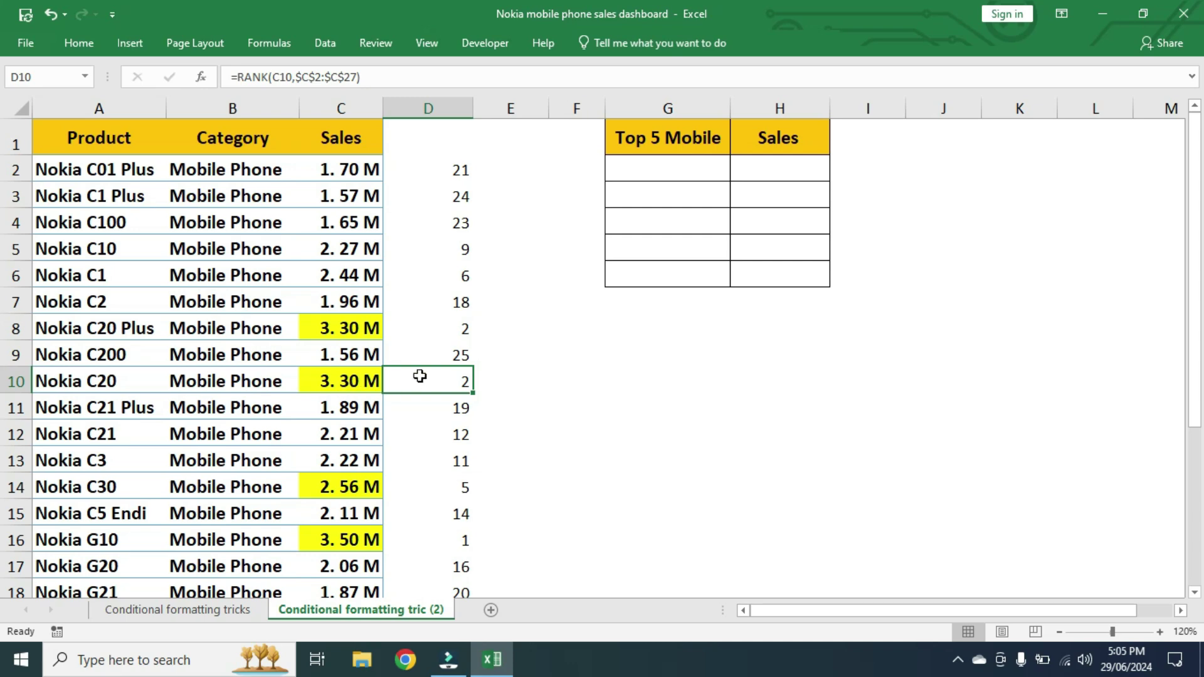
pyautogui.click(345, 327)
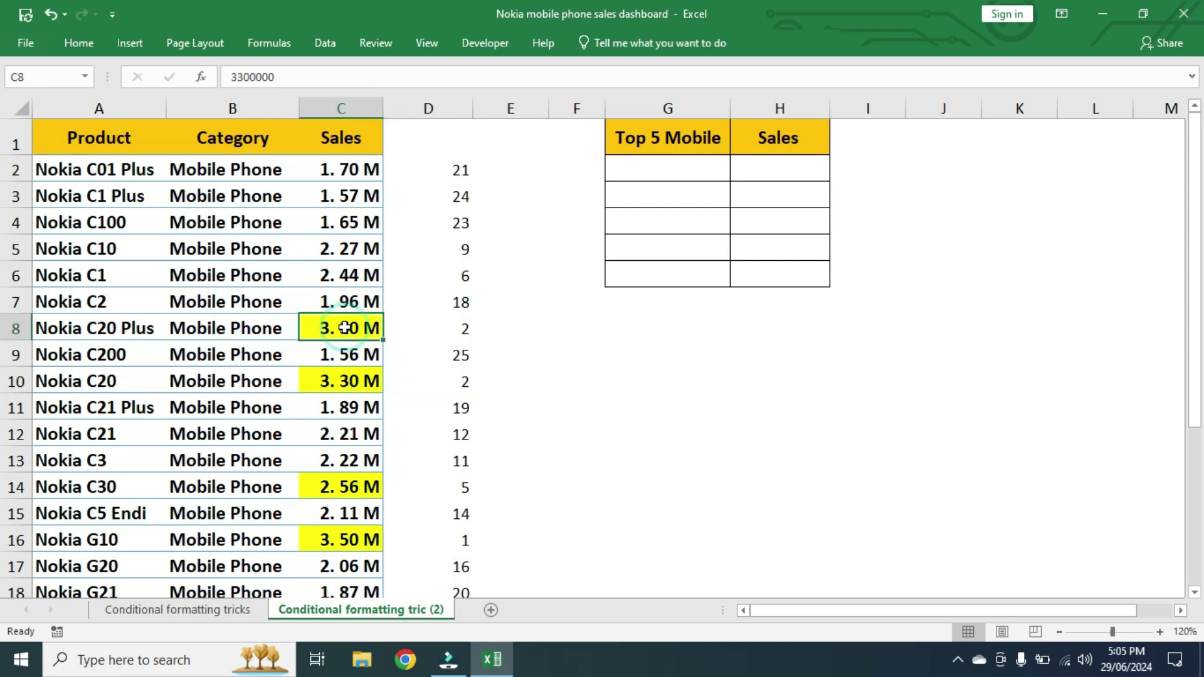
pyautogui.click(437, 326)
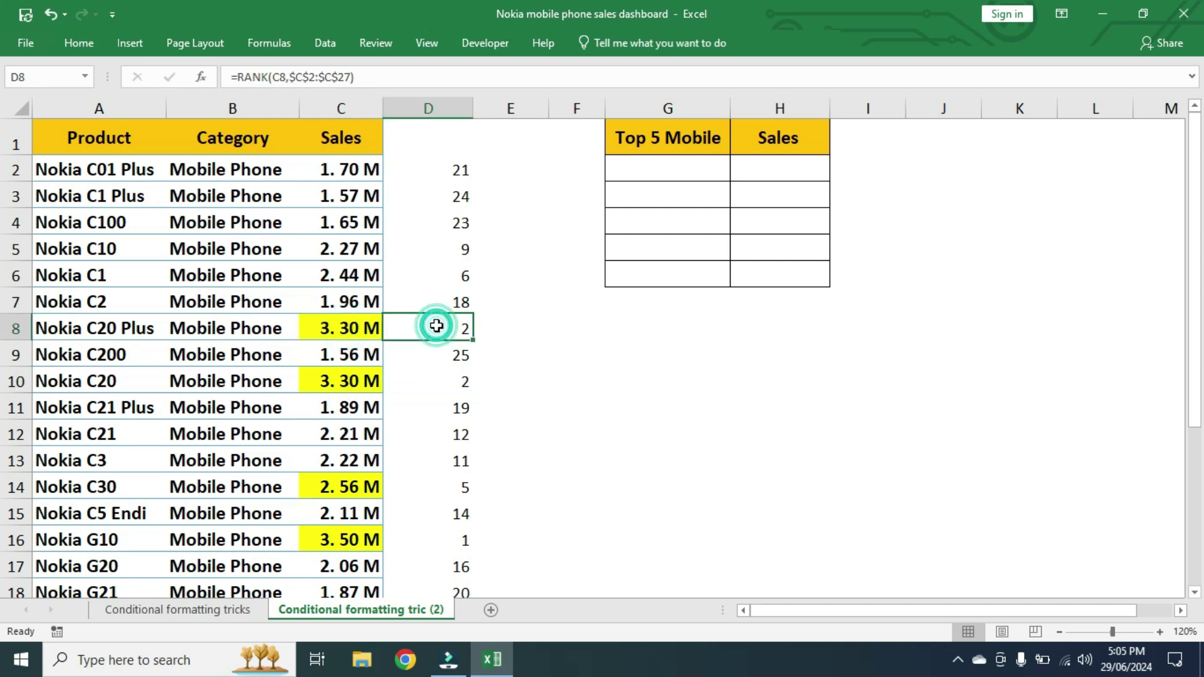
pyautogui.click(355, 389)
pyautogui.click(452, 388)
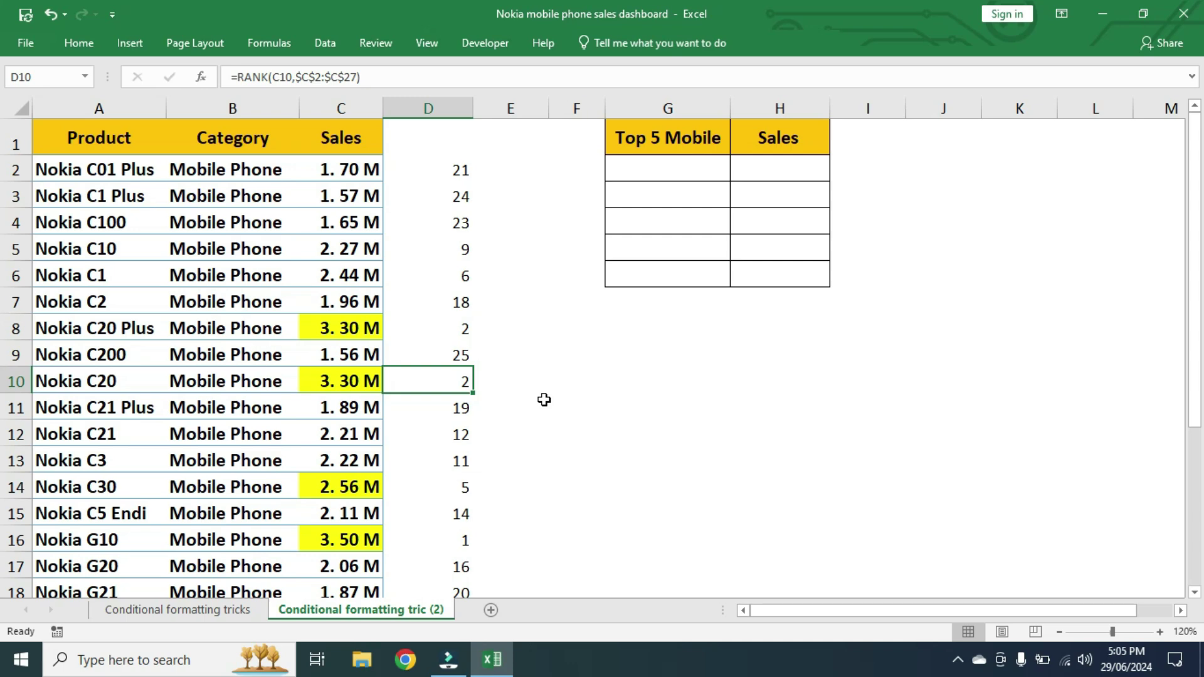
# Append +COUNTIF( to the end of the RANK formula in cell D2
pyautogui.click(435, 166)
pyautogui.doubleClick(434, 167)
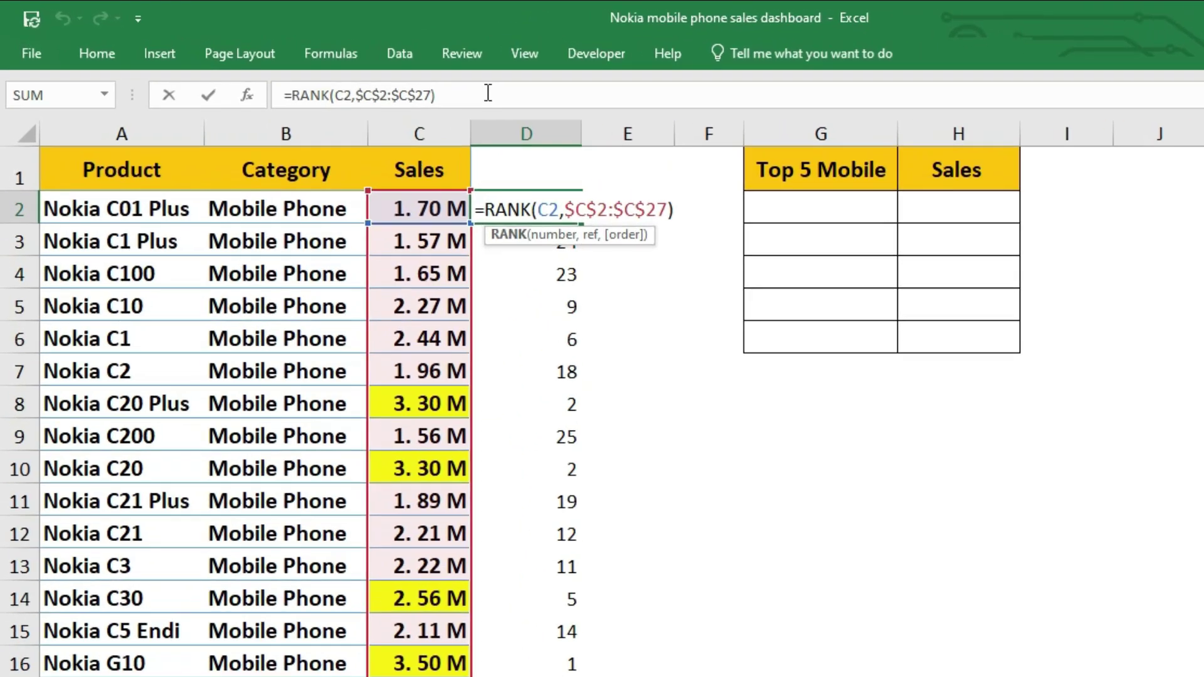
pyautogui.click(397, 75)
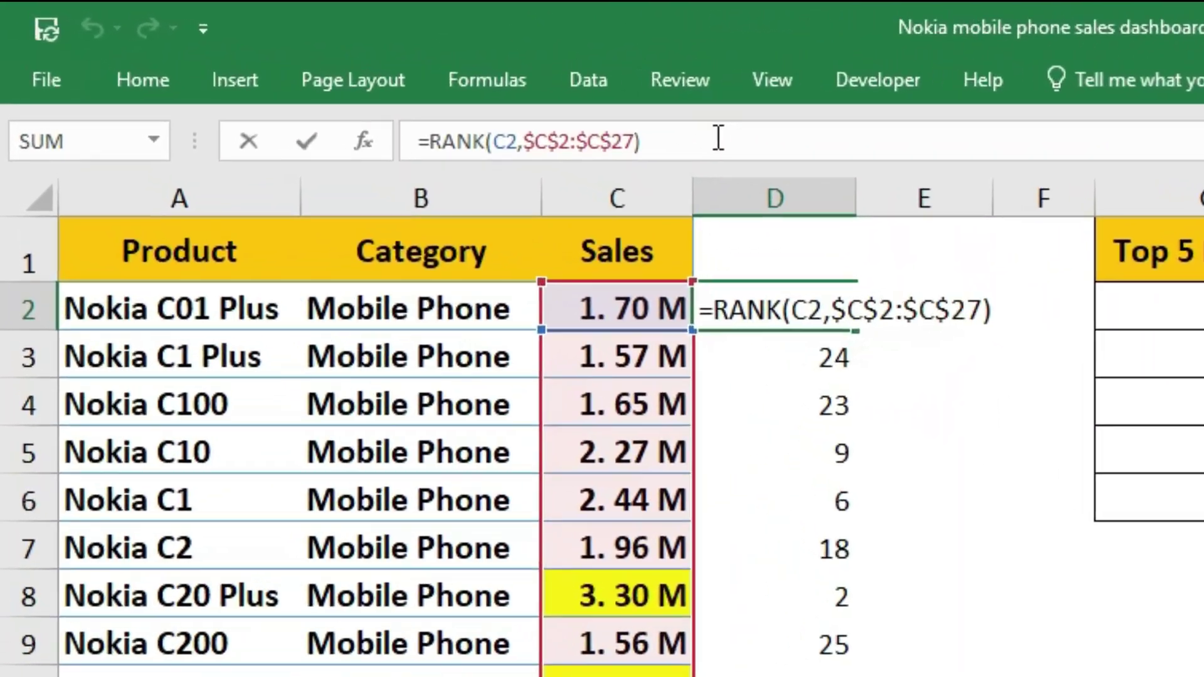
pyautogui.write('+countif')
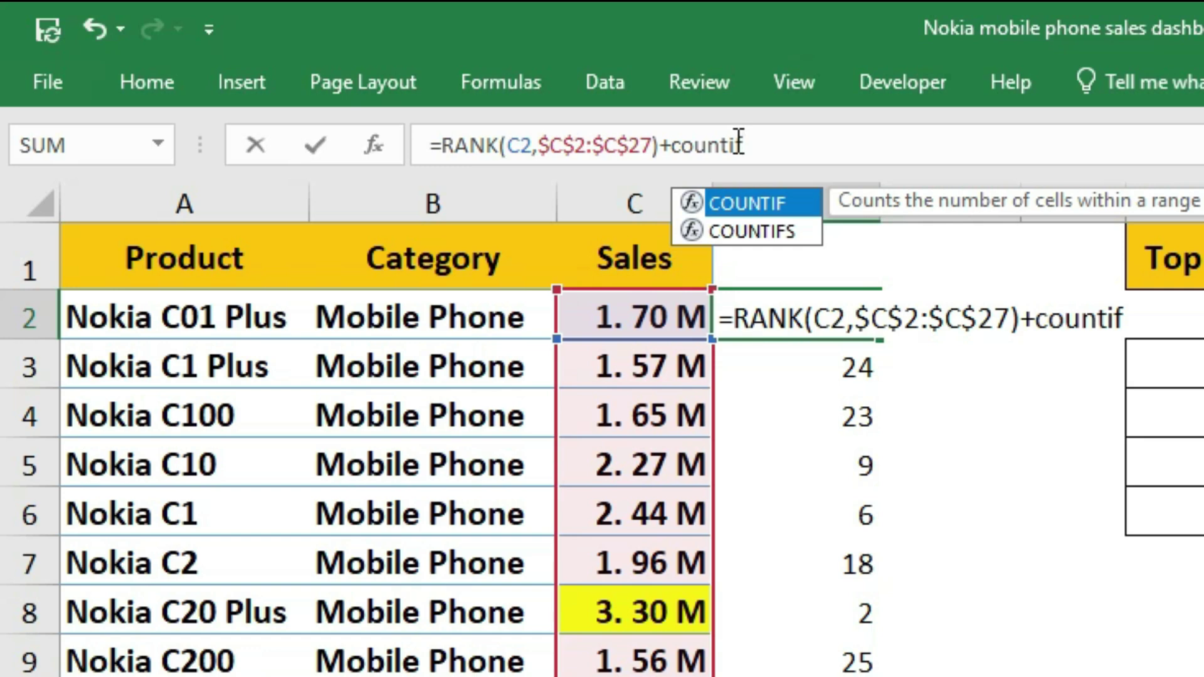
pyautogui.press('Tab')
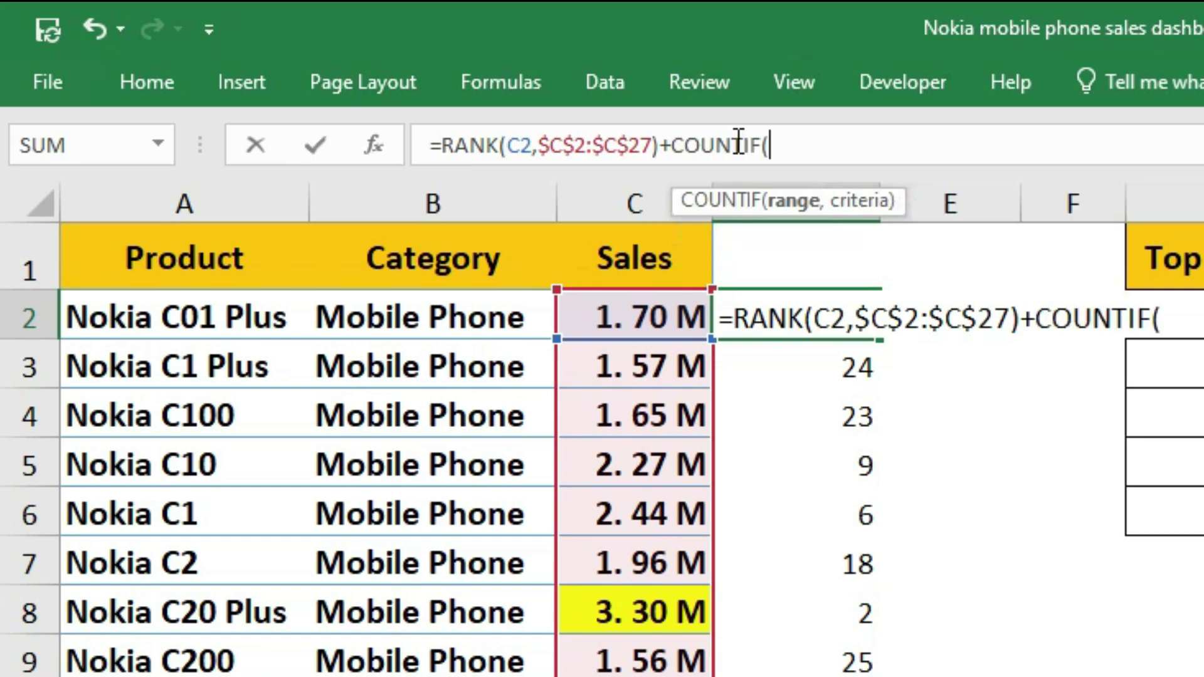
# Give the COUNTIF function the expanding range $C$2:C2, with only its first reference absolute
pyautogui.click(627, 321)
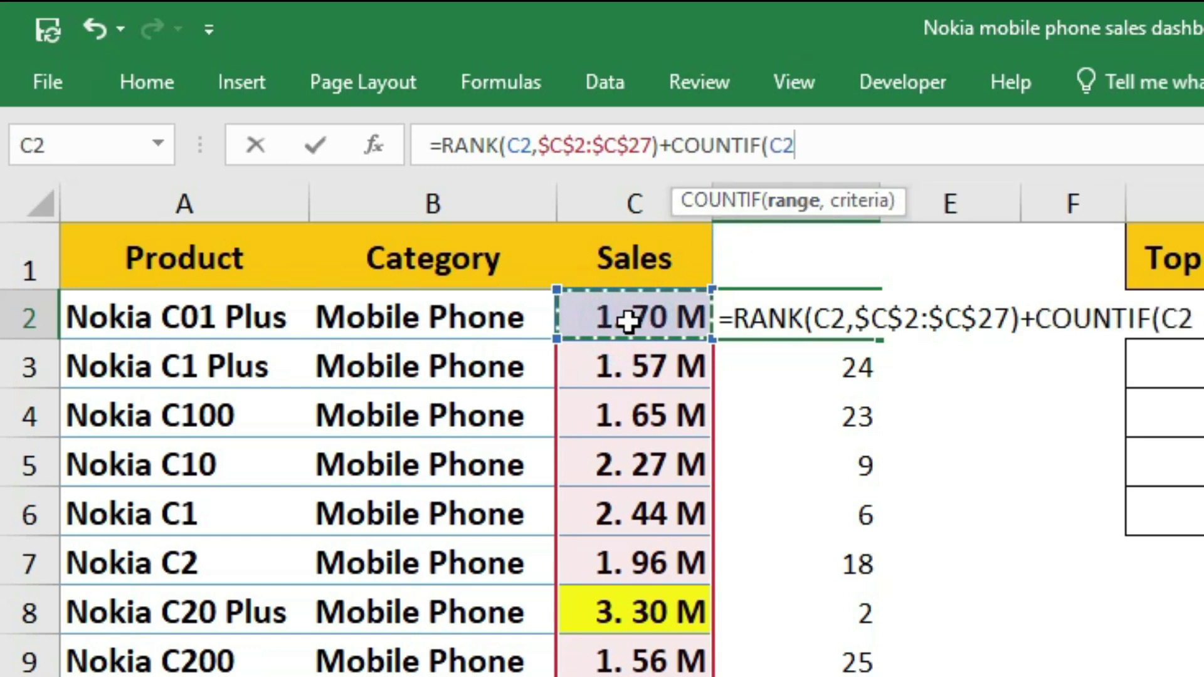
pyautogui.write(':')
pyautogui.click(627, 321)
pyautogui.click(783, 146)
pyautogui.click(782, 148)
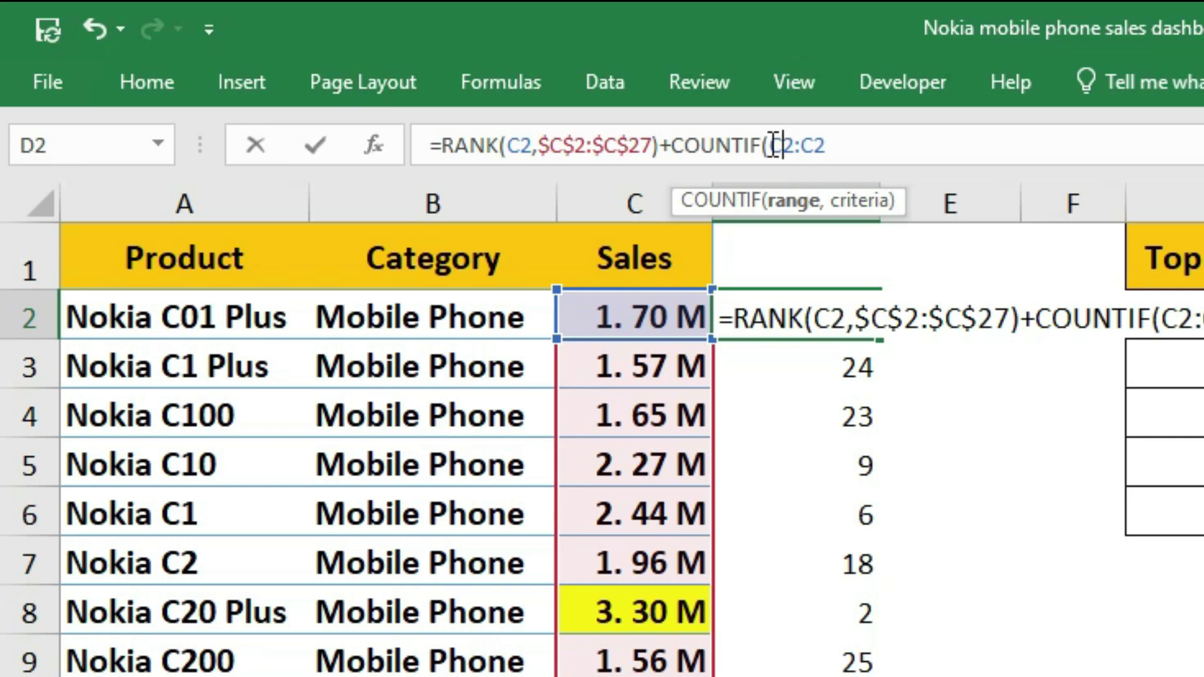
pyautogui.doubleClick(778, 145)
pyautogui.press('F4')
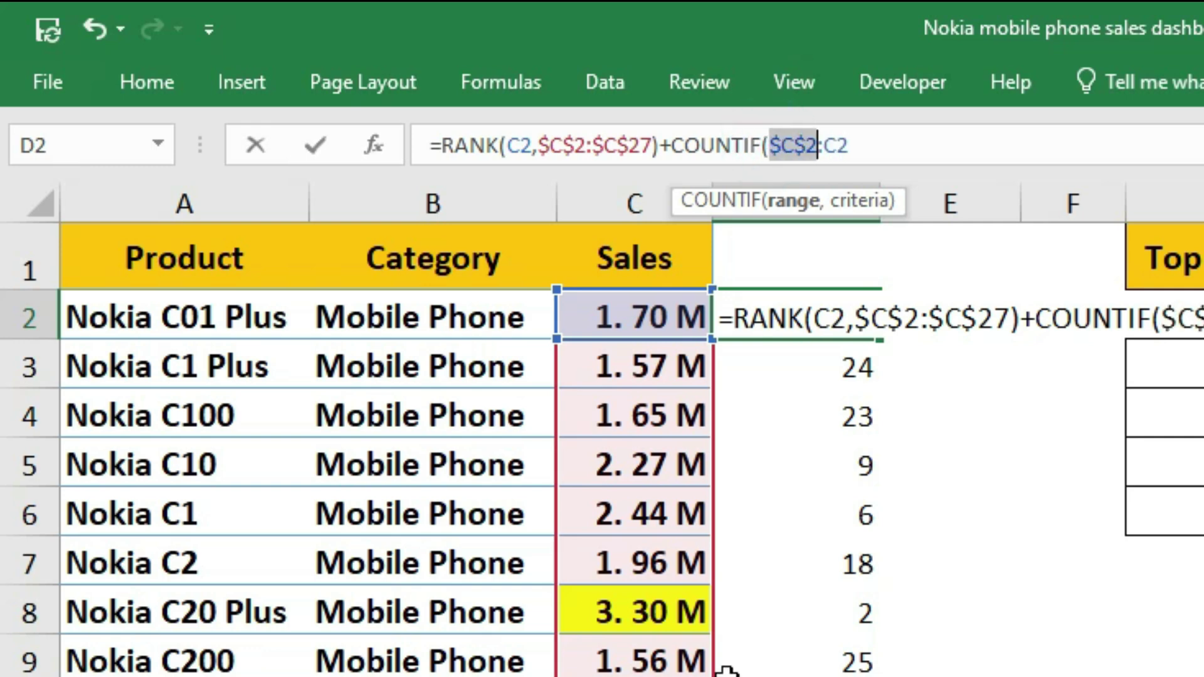
# Add C2 as the COUNTIF criteria and complete D2 as =RANK(C2,$C$2:$C$27)+COUNTIF($C$2:C2,C2)
pyautogui.click(863, 150)
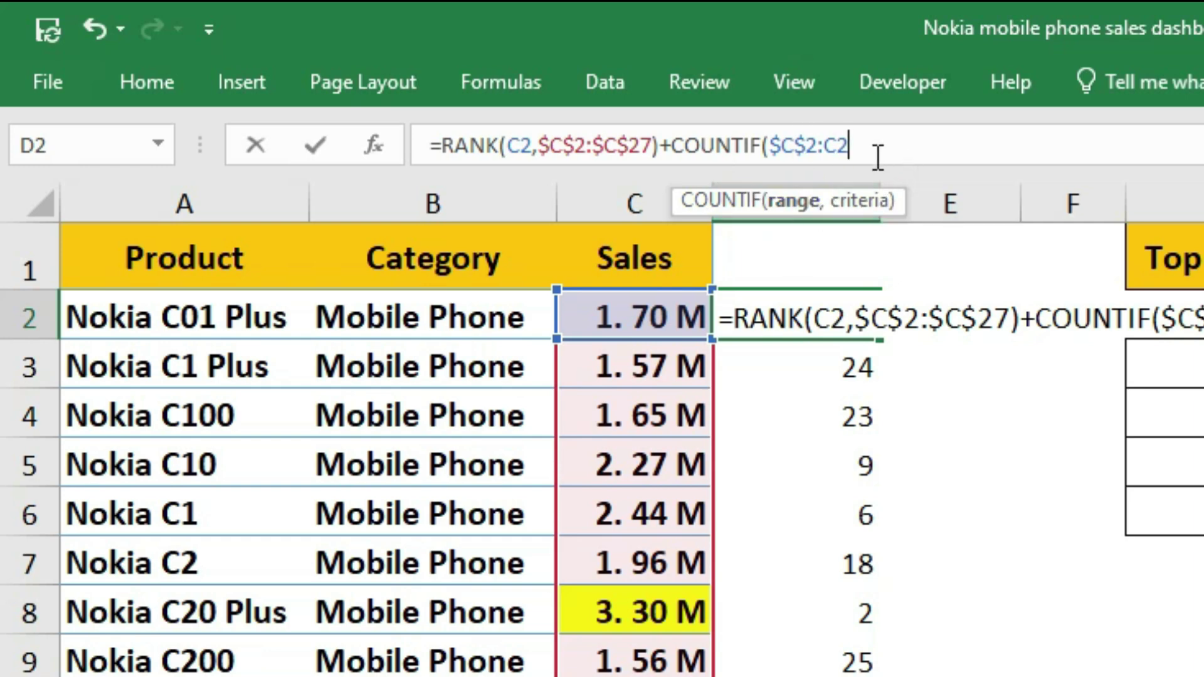
pyautogui.write(',')
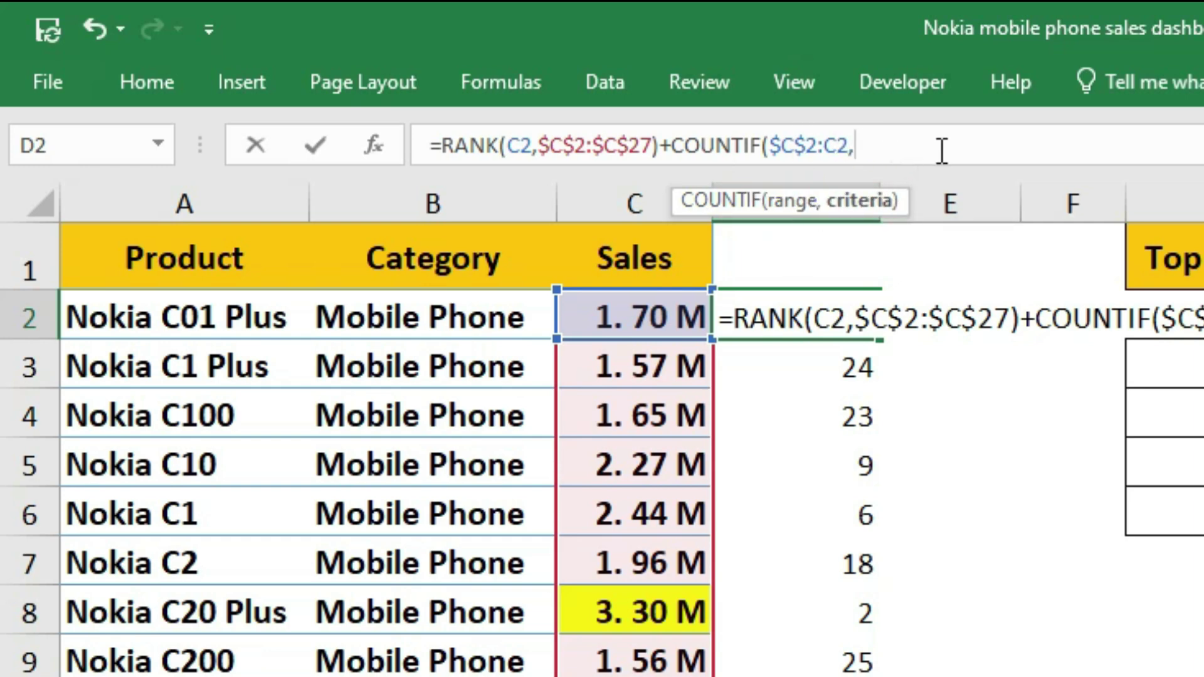
pyautogui.click(643, 318)
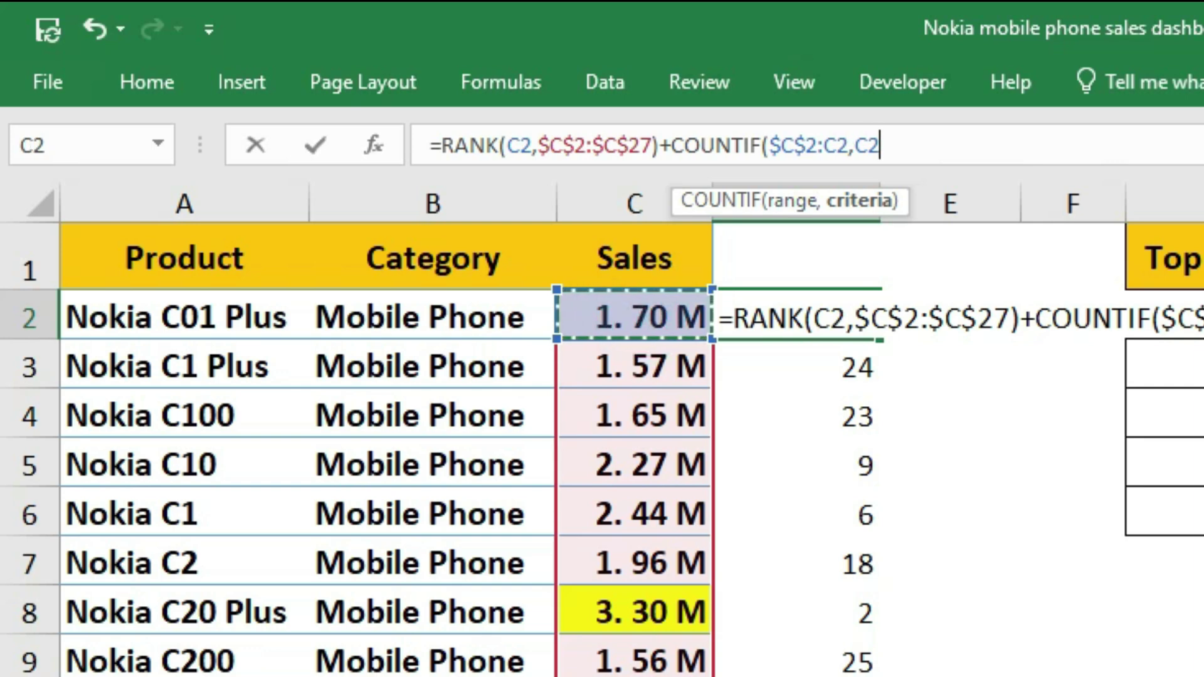
pyautogui.write(')')
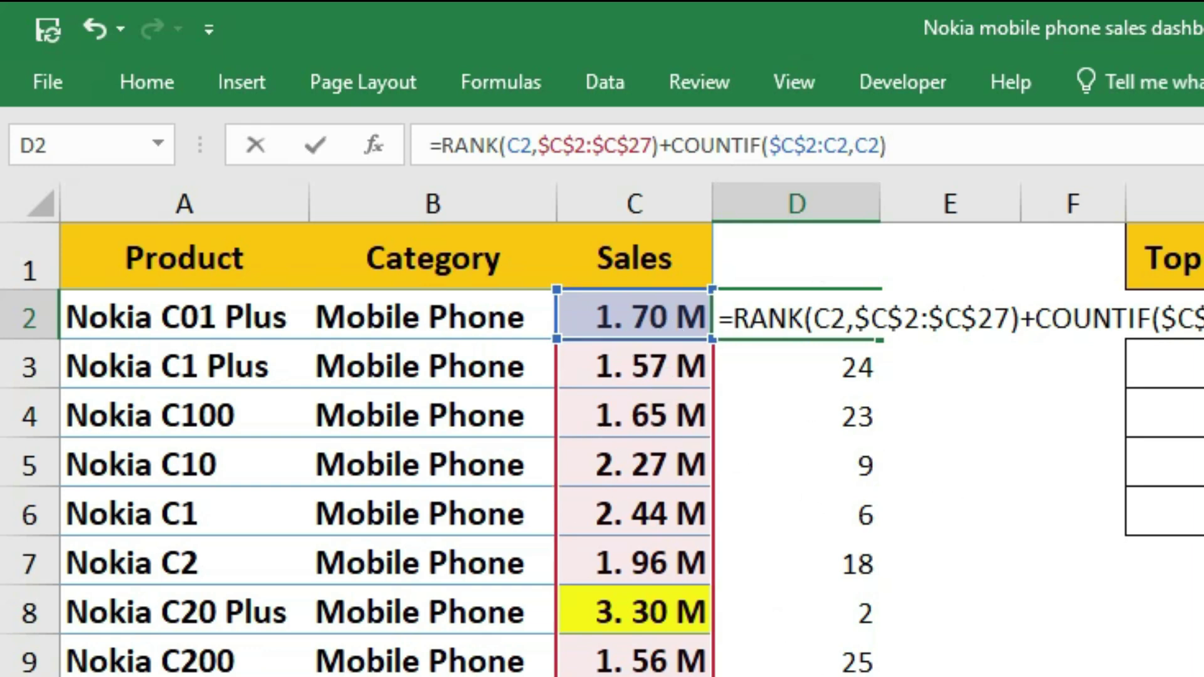
pyautogui.press('Return')
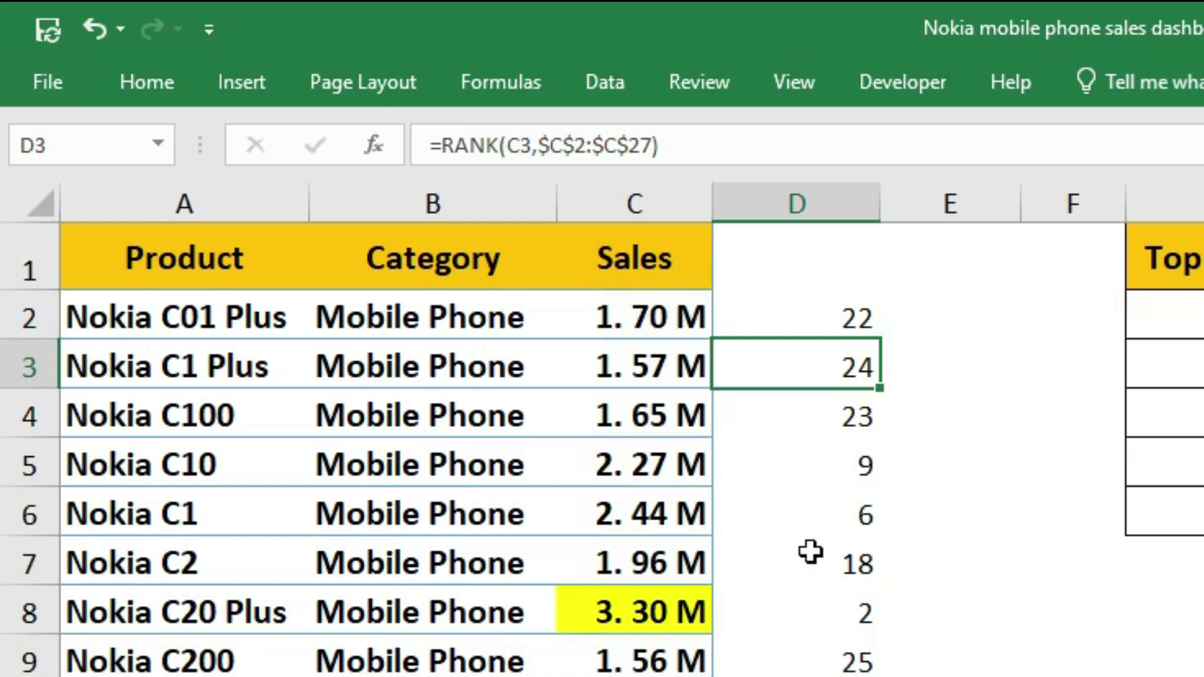
# Fill the combined RANK and COUNTIF formula from D2 down to D27 for all products
pyautogui.click(845, 321)
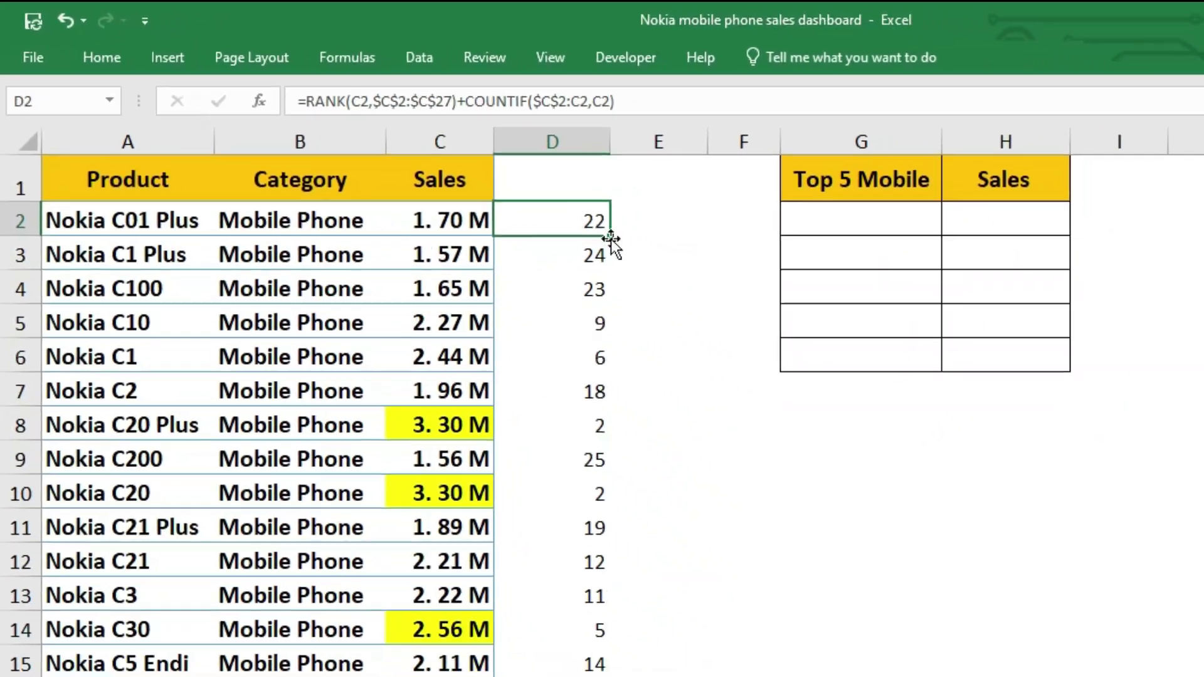
pyautogui.doubleClick(706, 273)
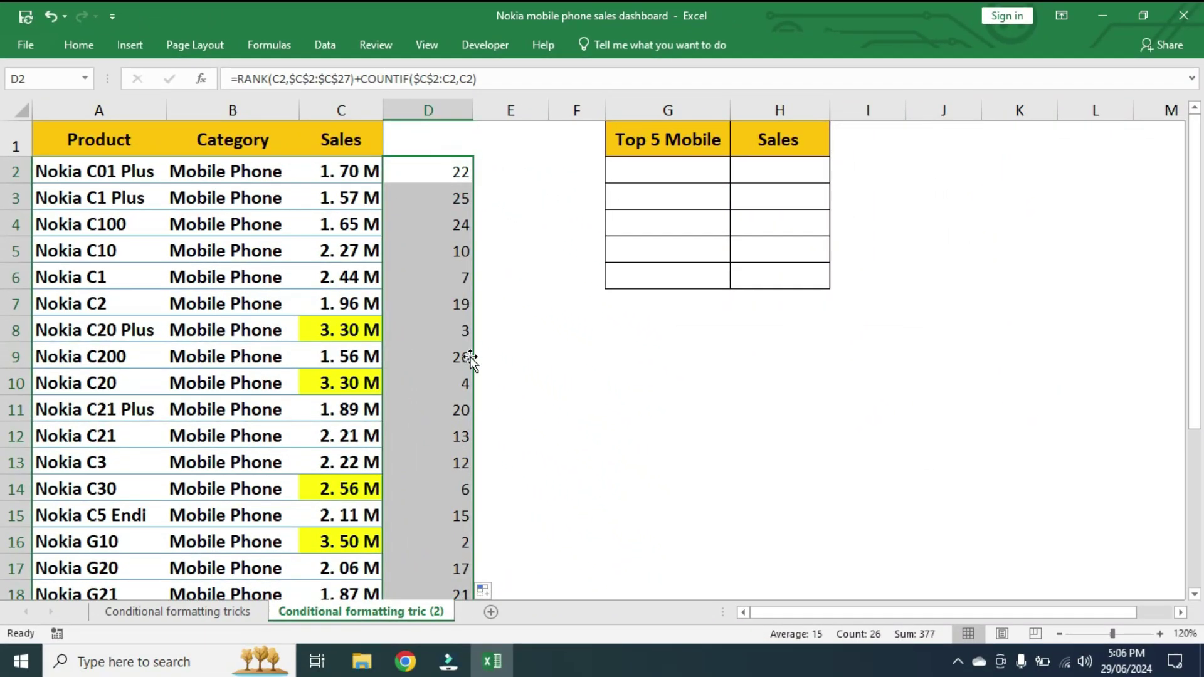
# Check the column D ranks of Nokia C20 Plus, Nokia C20 and Nokia G10 against their sales values
pyautogui.scroll(-1, 631, 399)
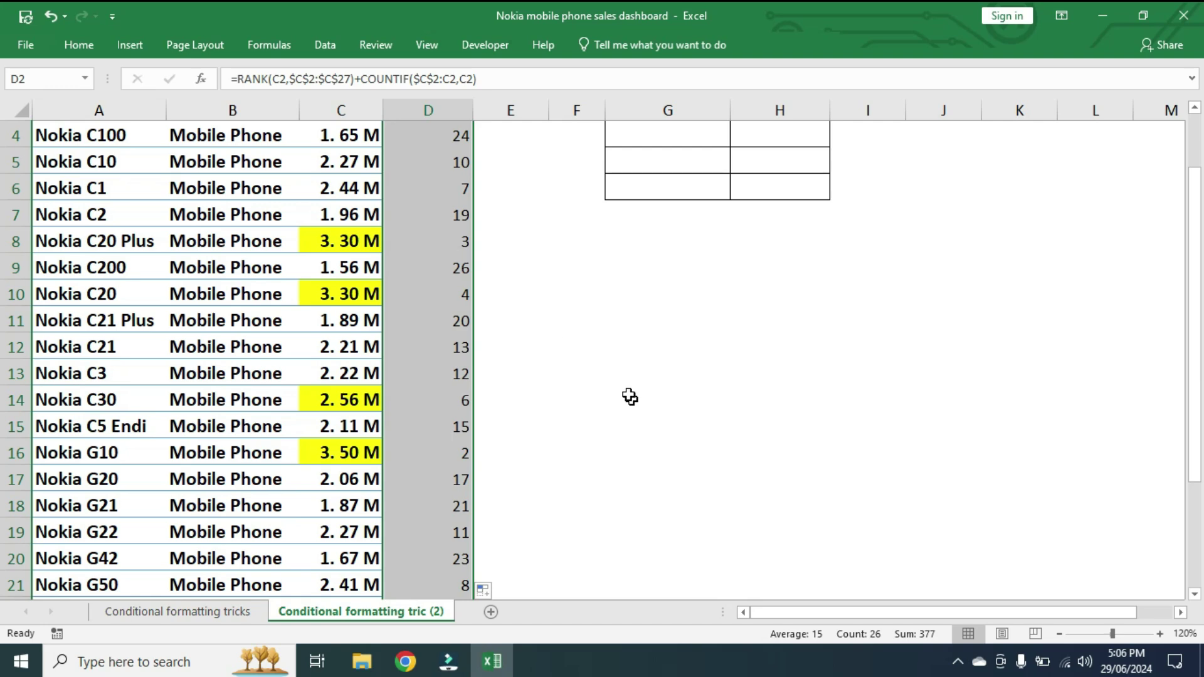
pyautogui.click(359, 246)
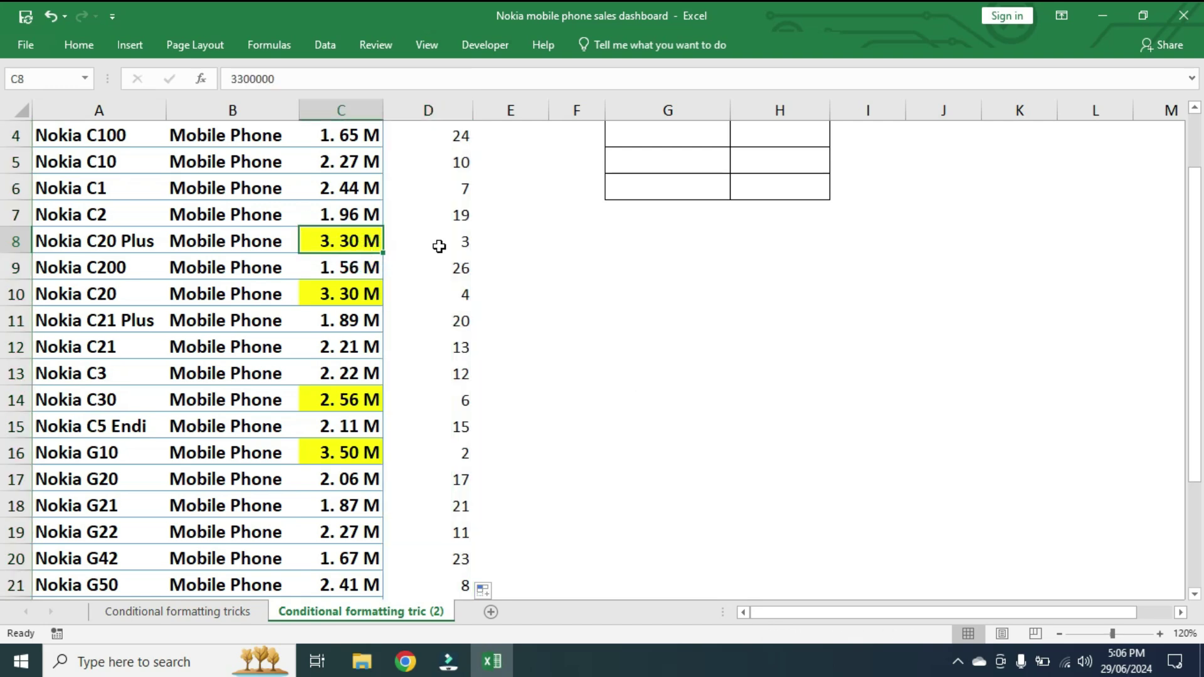
pyautogui.click(439, 246)
pyautogui.click(336, 297)
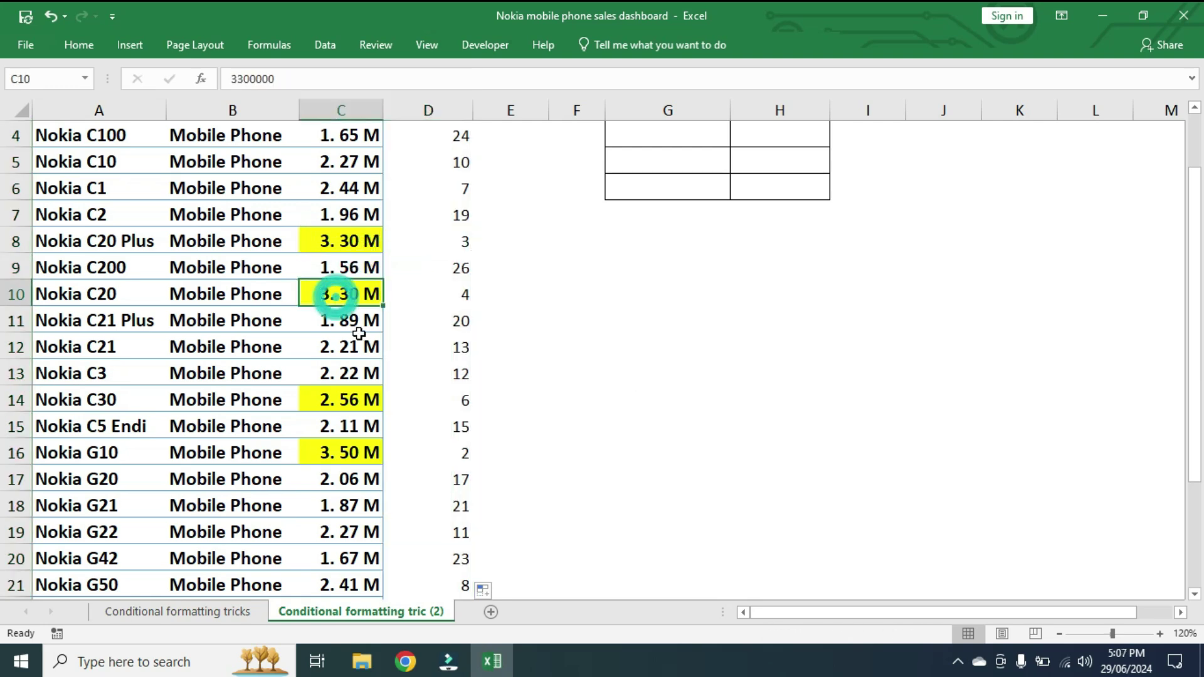
pyautogui.click(465, 291)
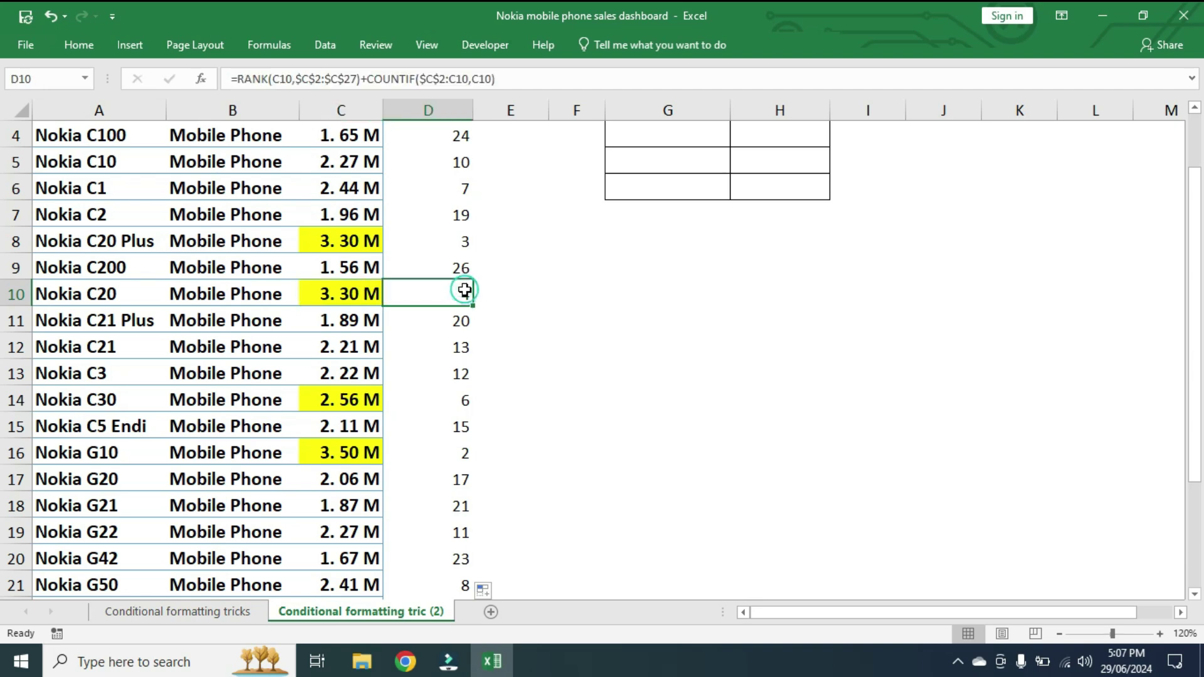
pyautogui.click(455, 250)
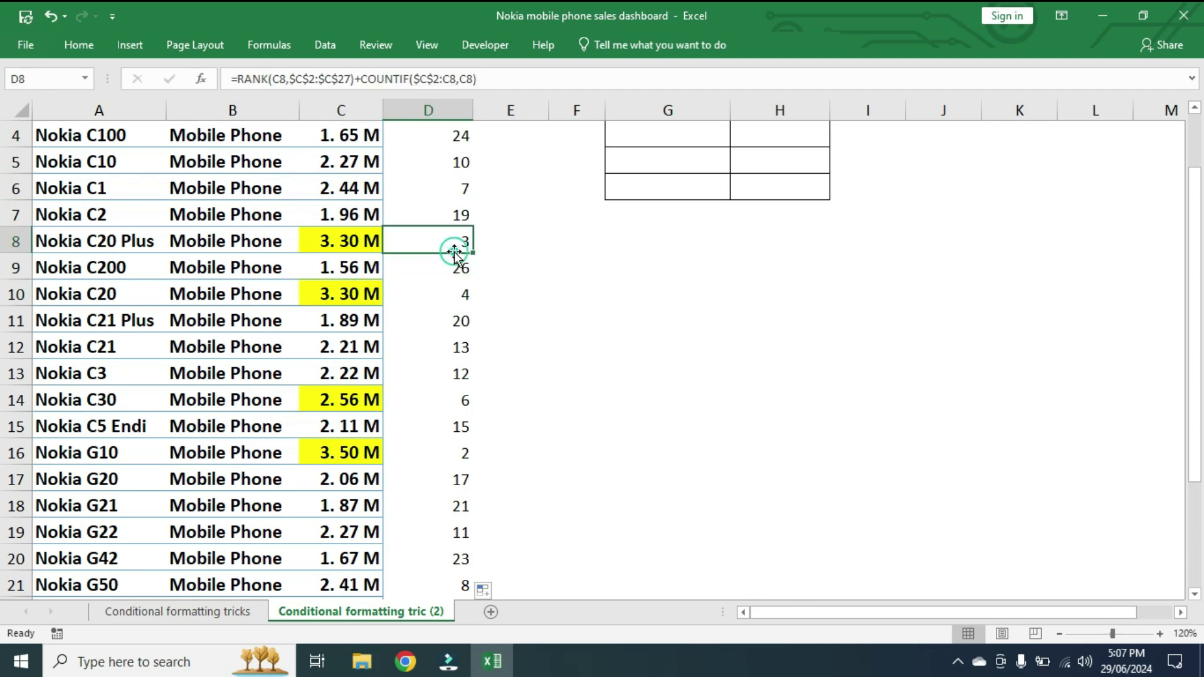
pyautogui.click(447, 300)
pyautogui.click(467, 453)
pyautogui.scroll(1, 476, 452)
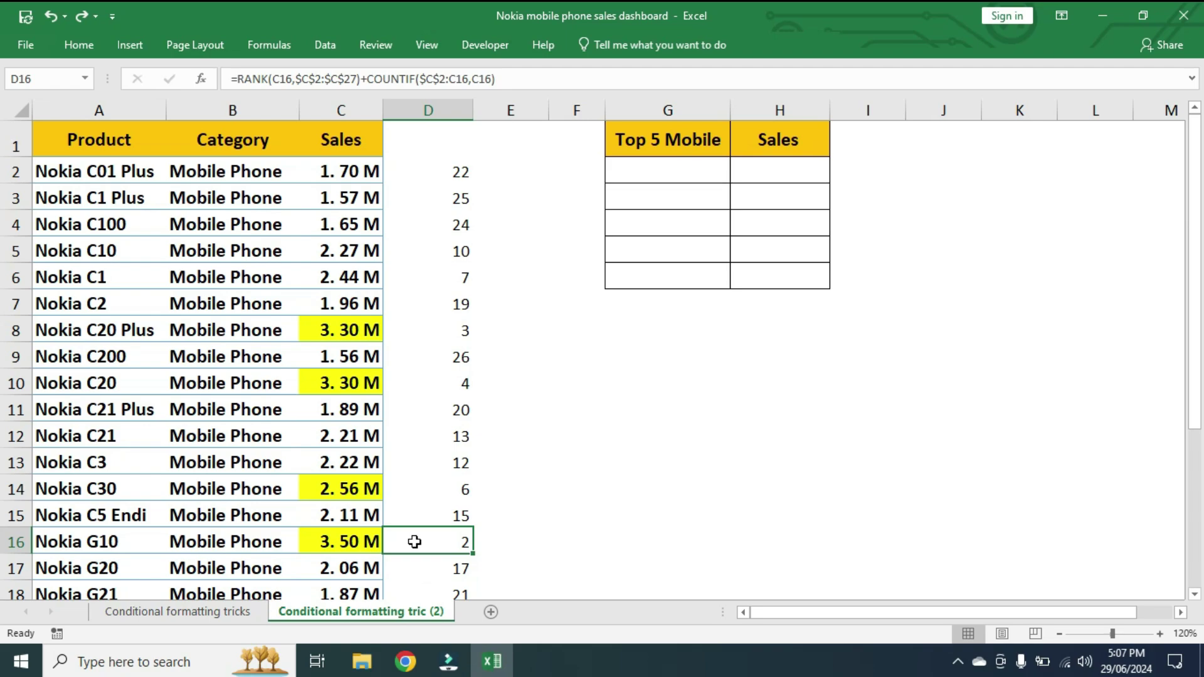
# Append -1 to the formula in D2 so it reads =RANK(C2,$C$2:$C$27)+COUNTIF($C$2:C2,C2)-1
pyautogui.click(425, 169)
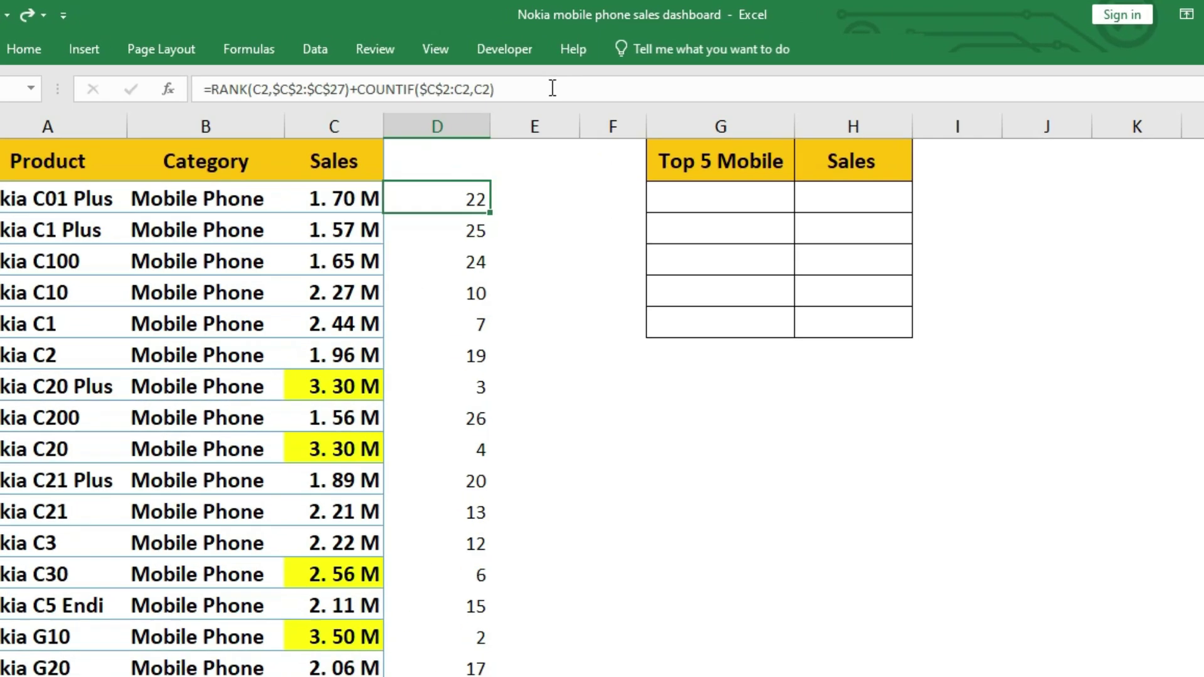
pyautogui.click(553, 88)
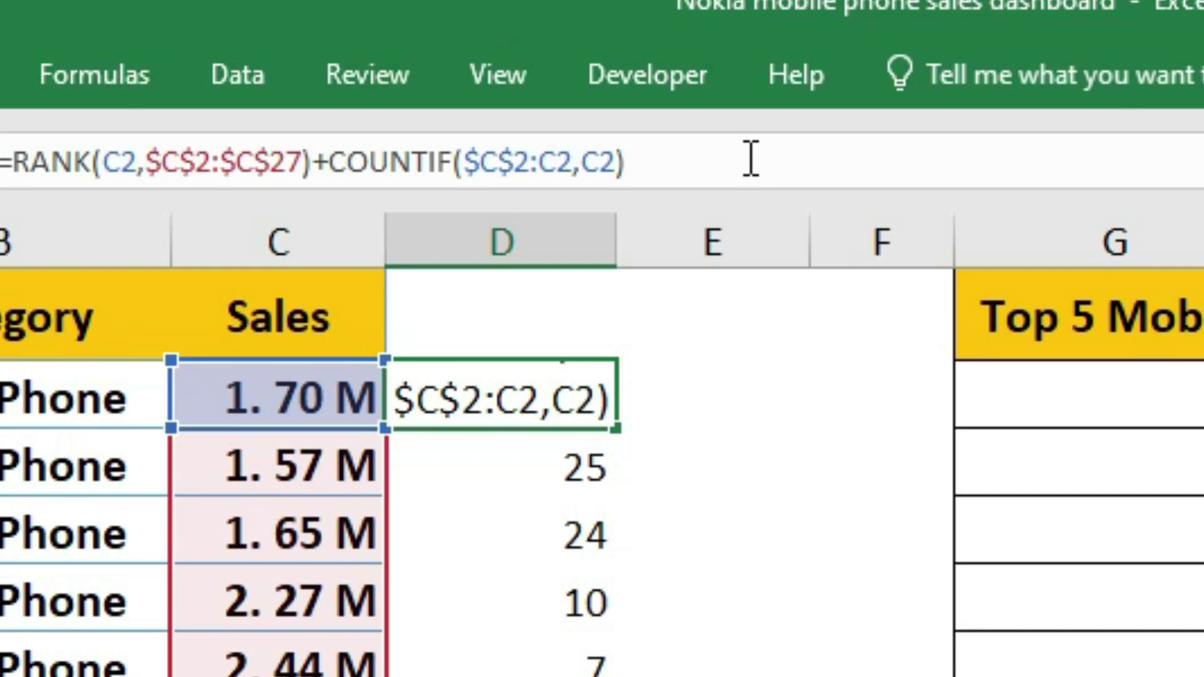
pyautogui.write('-1')
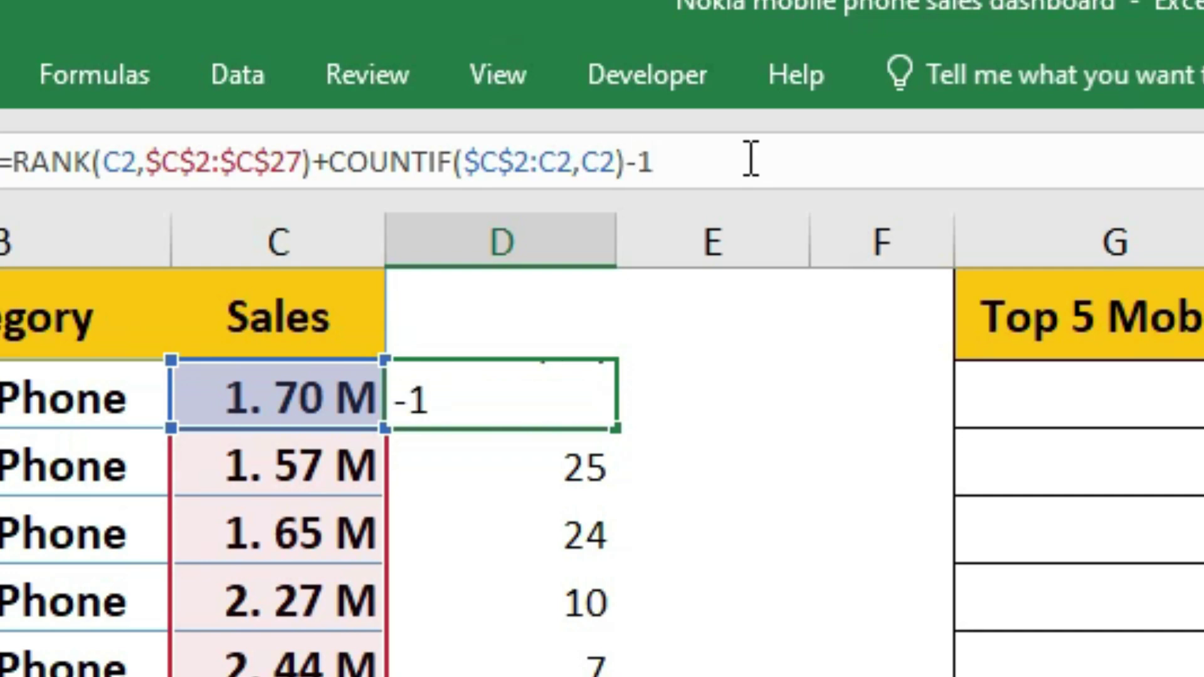
pyautogui.press('Return')
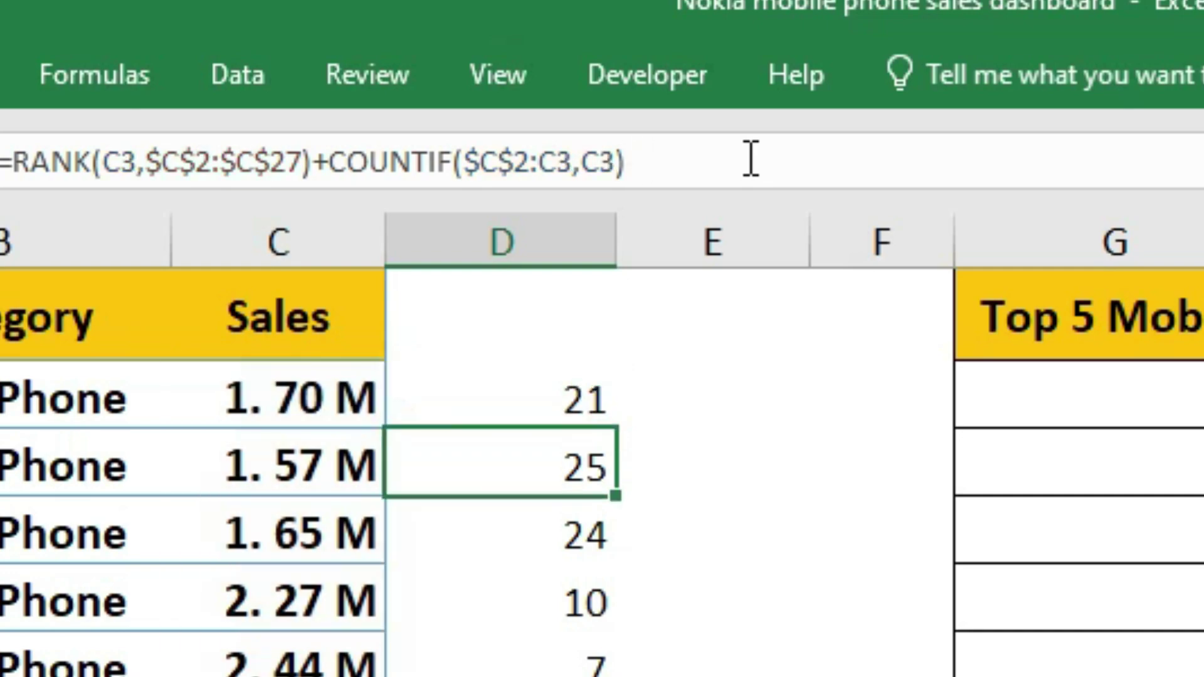
# Fill the corrected rank formula from D2 down to D27 for all products
pyautogui.click(561, 387)
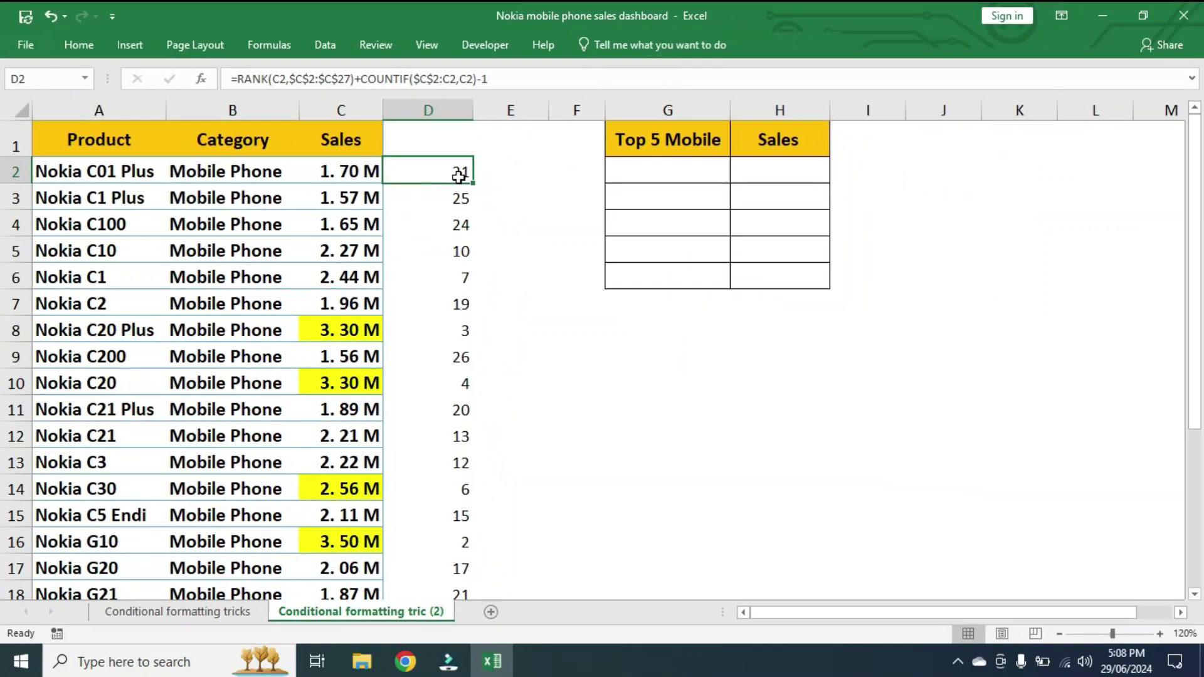
pyautogui.doubleClick(523, 274)
pyautogui.scroll(-2, 498, 450)
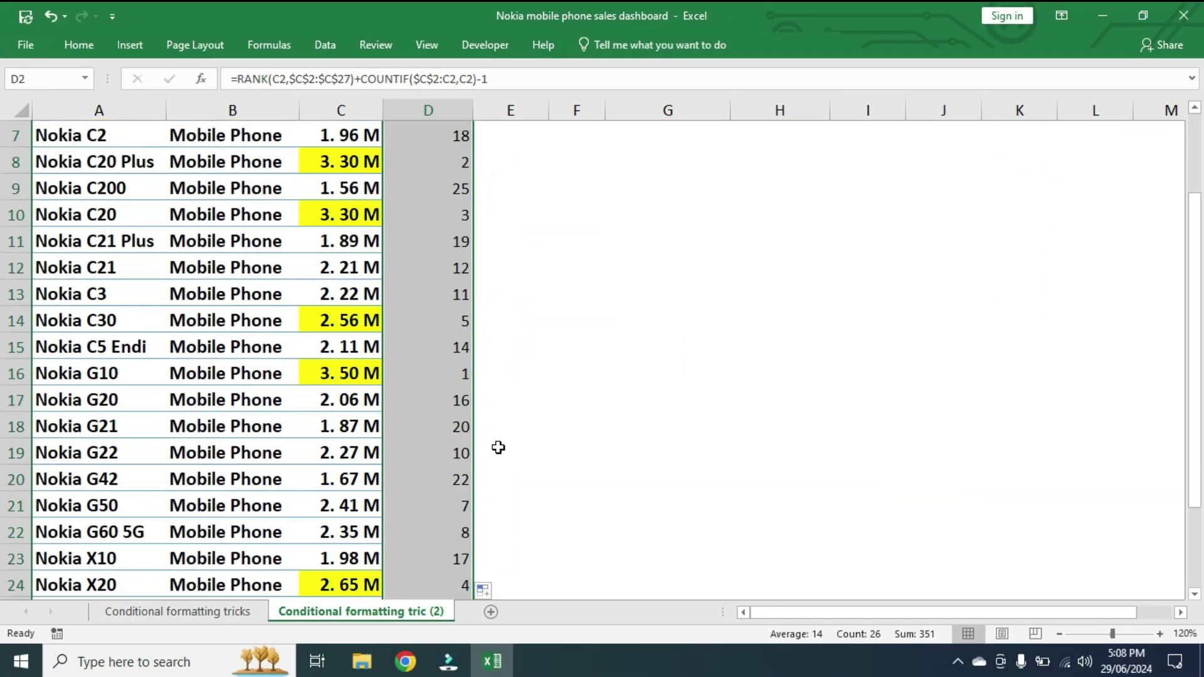
pyautogui.scroll(2, 551, 484)
pyautogui.scroll(-2, 567, 422)
pyautogui.scroll(-1, 567, 424)
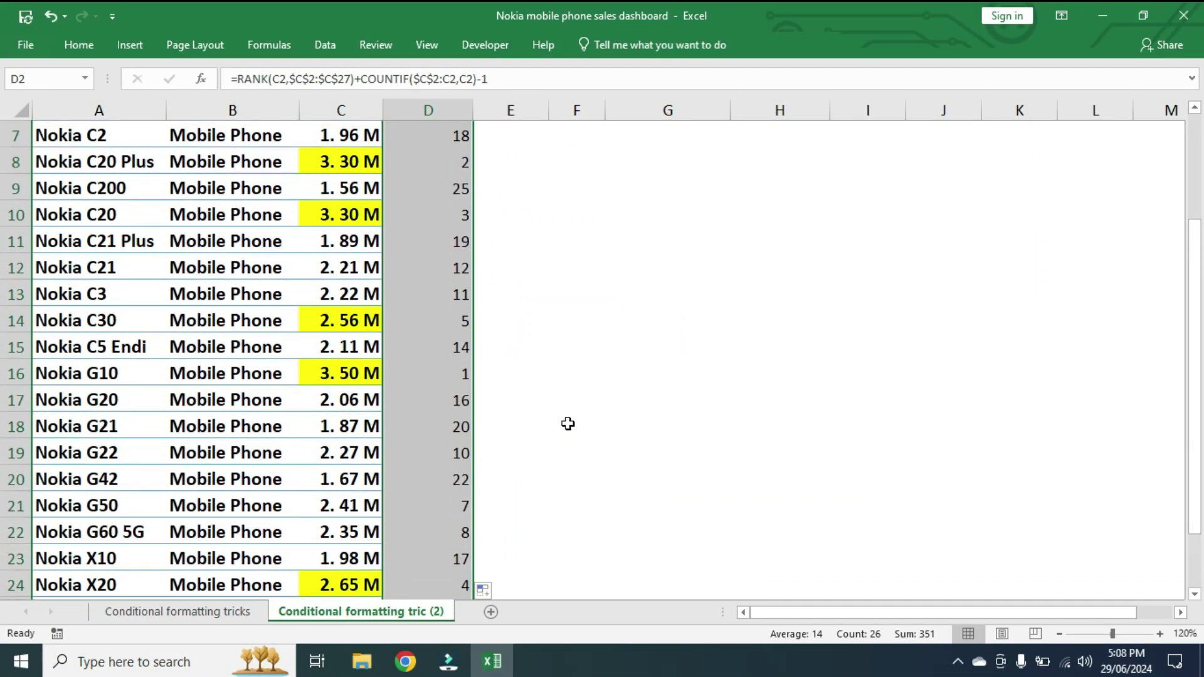
pyautogui.scroll(-3, 568, 424)
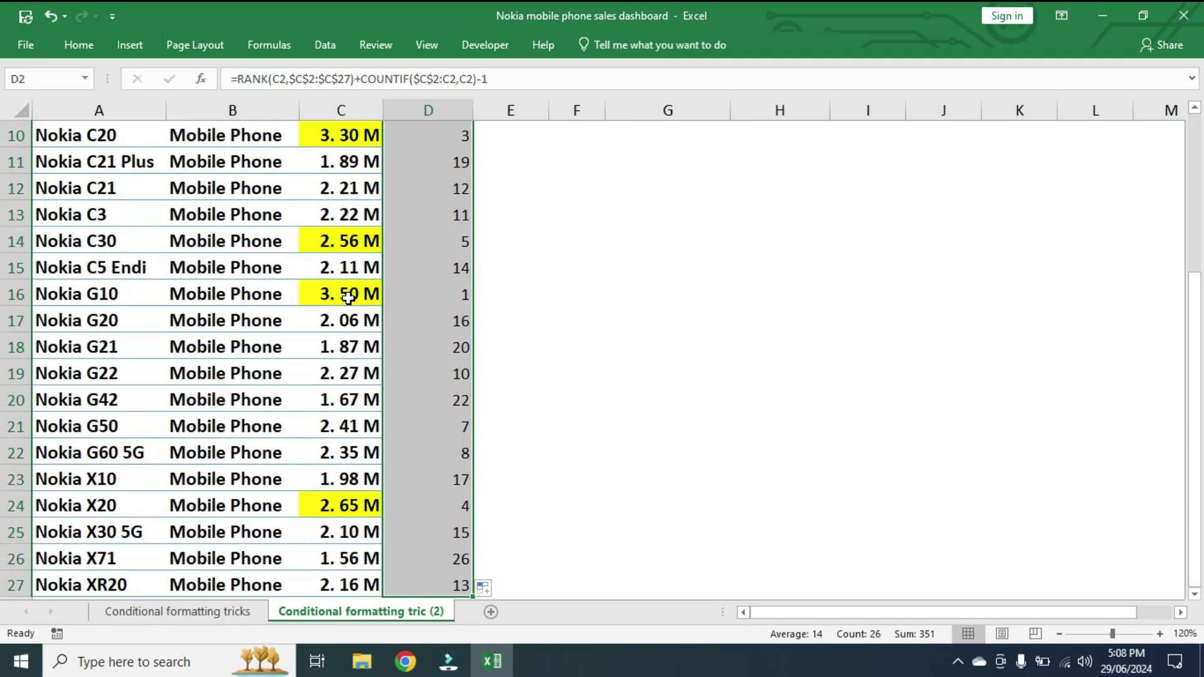
# Check the column D ranks of Nokia G10, Nokia C20 Plus and Nokia C20 against their sales values
pyautogui.click(349, 298)
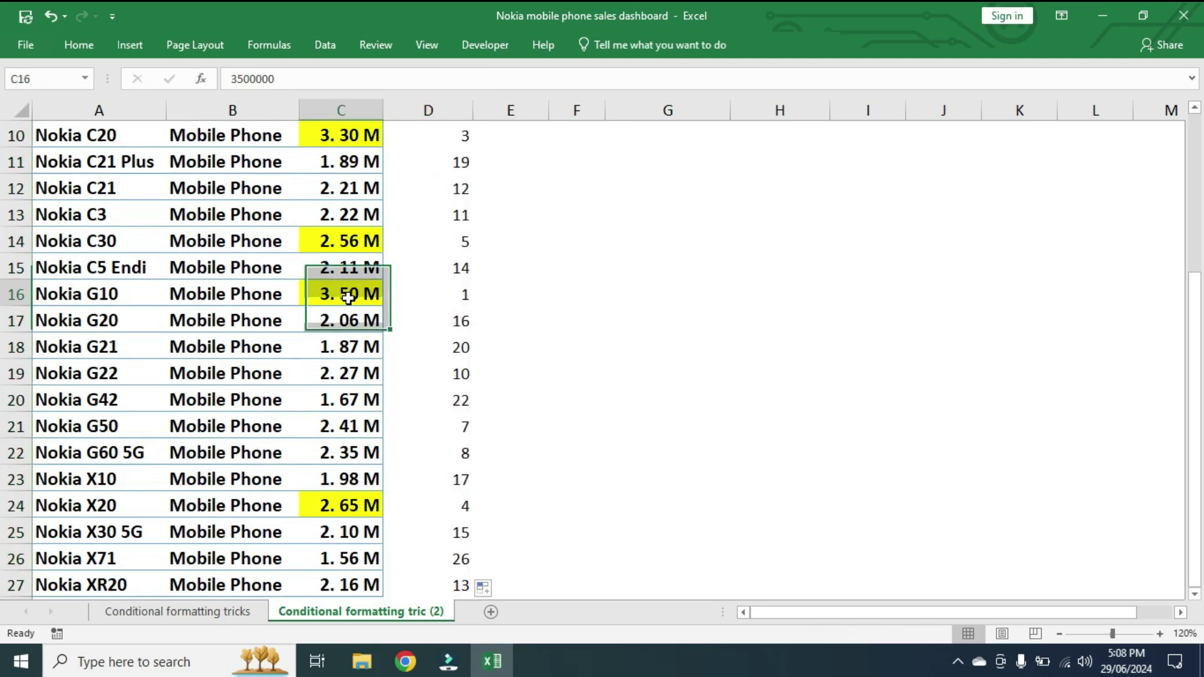
pyautogui.click(446, 297)
pyautogui.scroll(2, 537, 344)
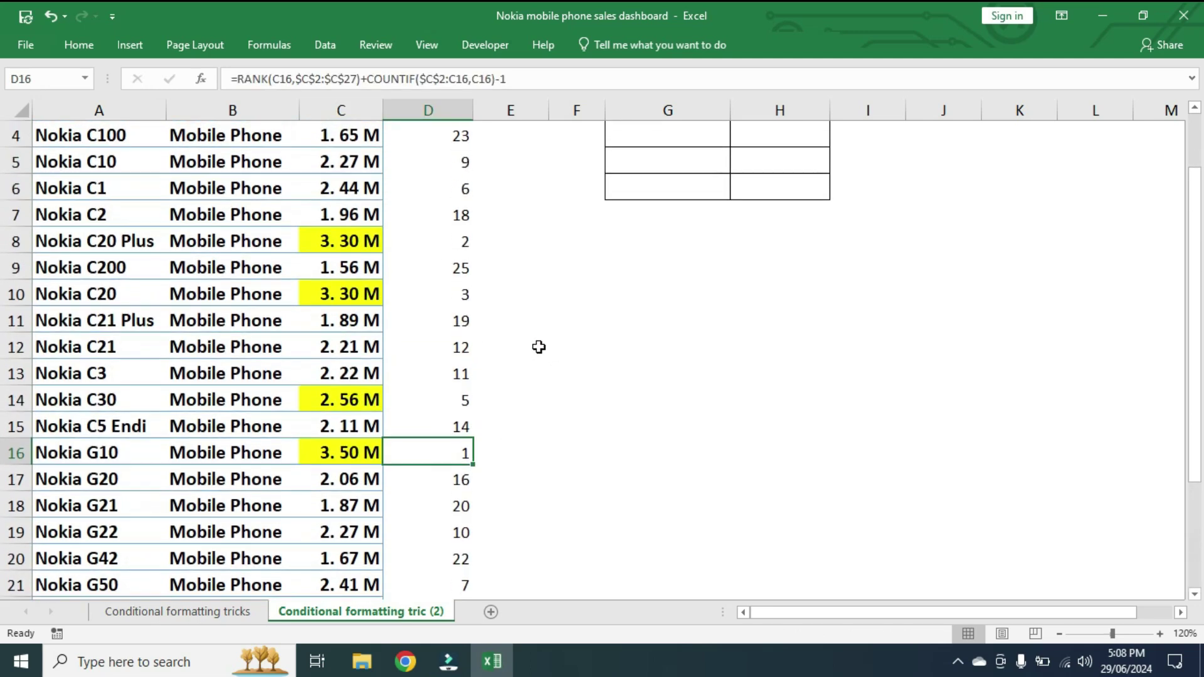
pyautogui.click(348, 241)
pyautogui.click(437, 235)
pyautogui.click(319, 303)
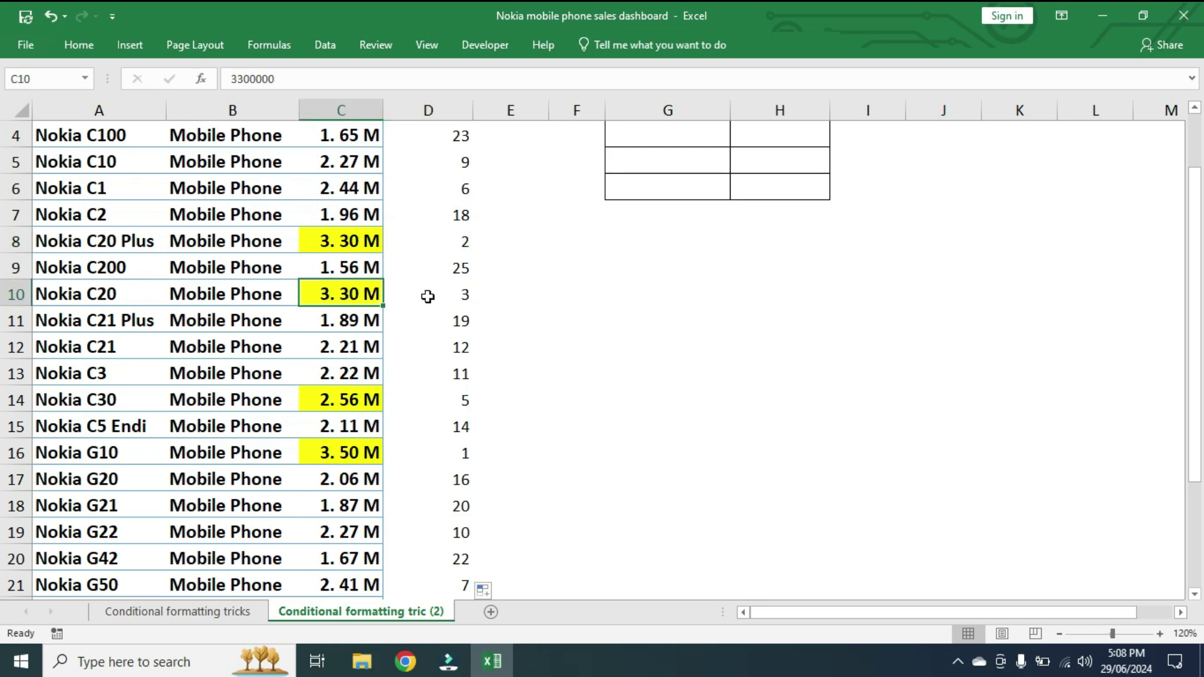
pyautogui.click(428, 297)
pyautogui.scroll(-1, 552, 457)
pyautogui.scroll(2, 551, 456)
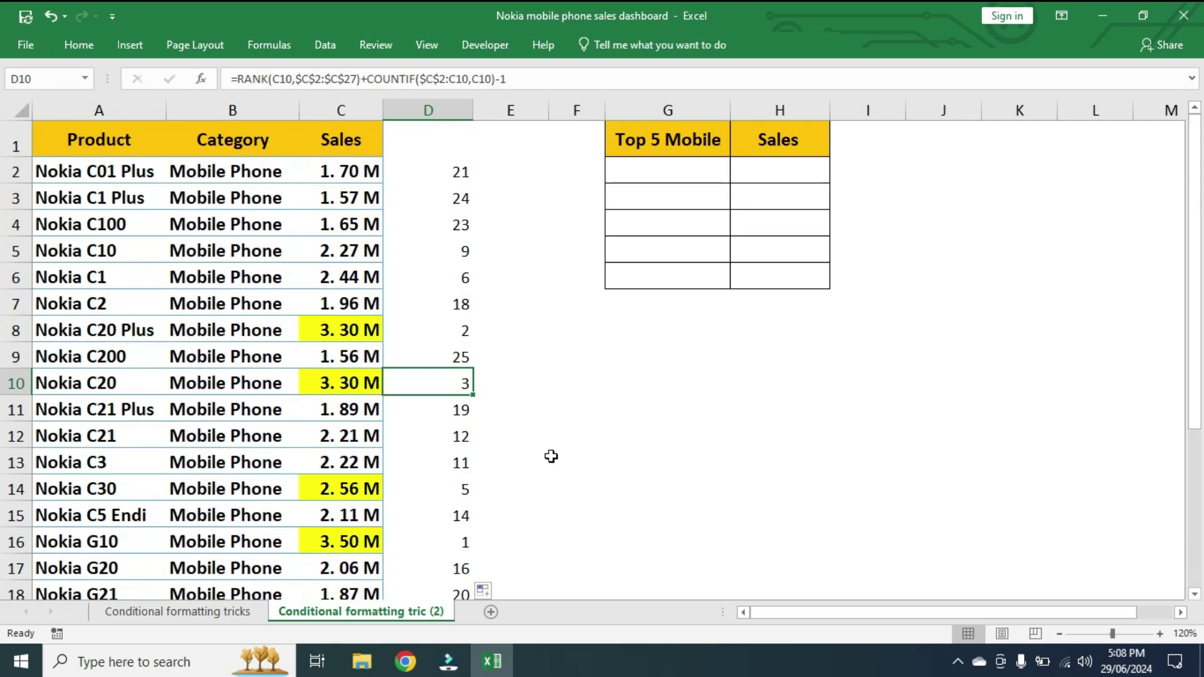
pyautogui.scroll(-3, 551, 456)
pyautogui.scroll(1, 551, 457)
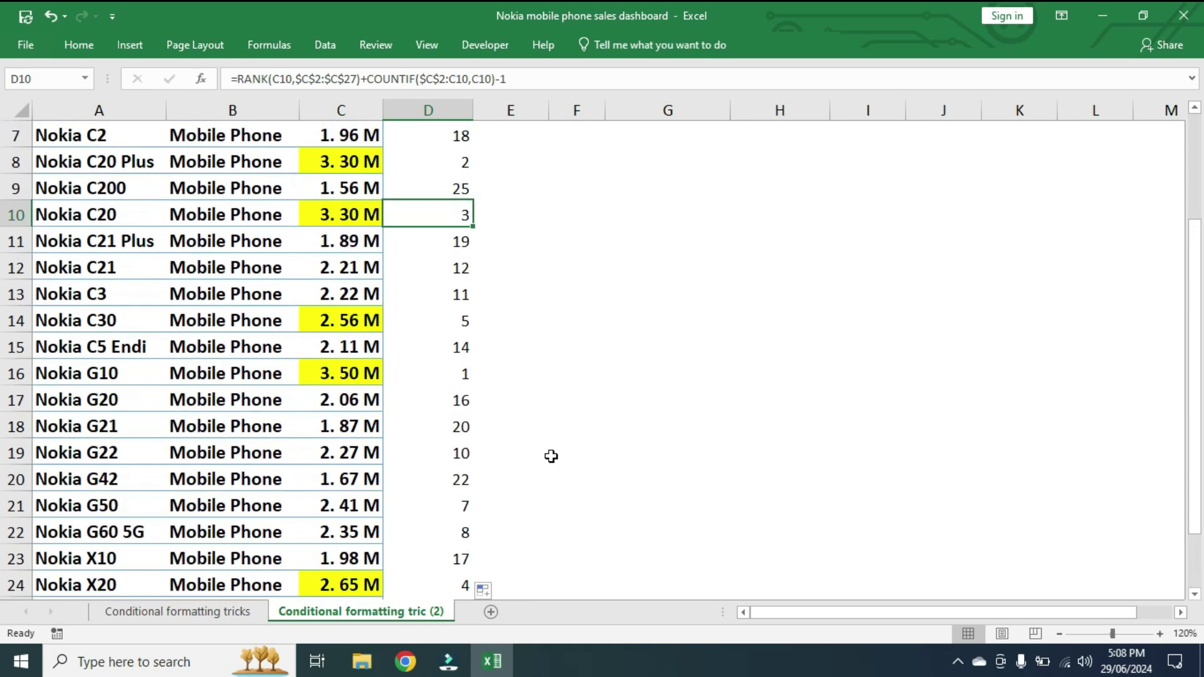
pyautogui.scroll(2, 552, 456)
pyautogui.scroll(-2, 551, 457)
pyautogui.scroll(2, 549, 456)
# Review the column D ranks as lookup values for the empty Top 5 Mobile and Sales cells in G2:H6
pyautogui.click(457, 111)
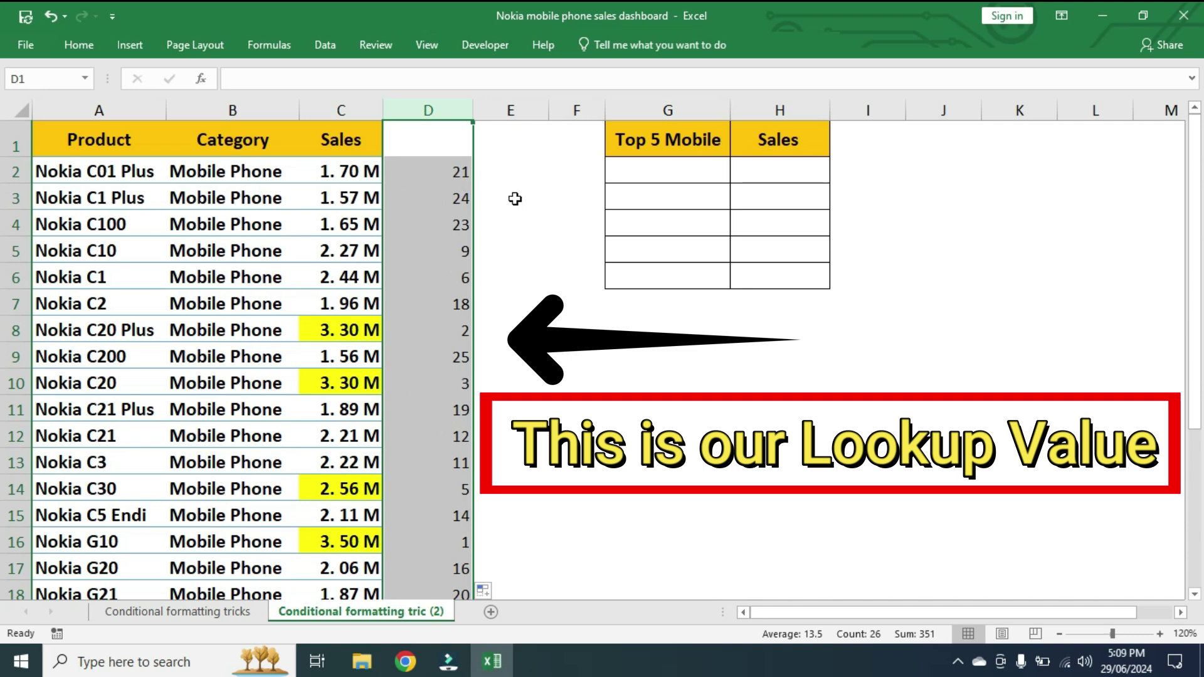
pyautogui.moveTo(641, 169); pyautogui.dragTo(639, 207)
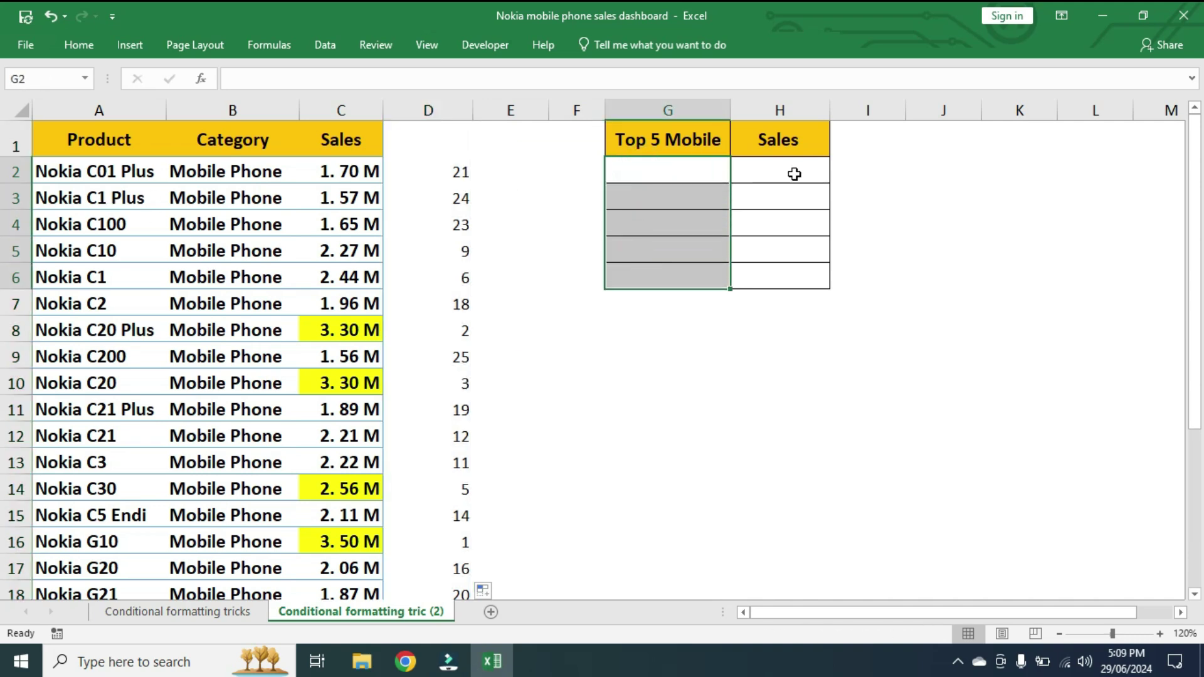
pyautogui.moveTo(788, 165); pyautogui.dragTo(789, 282)
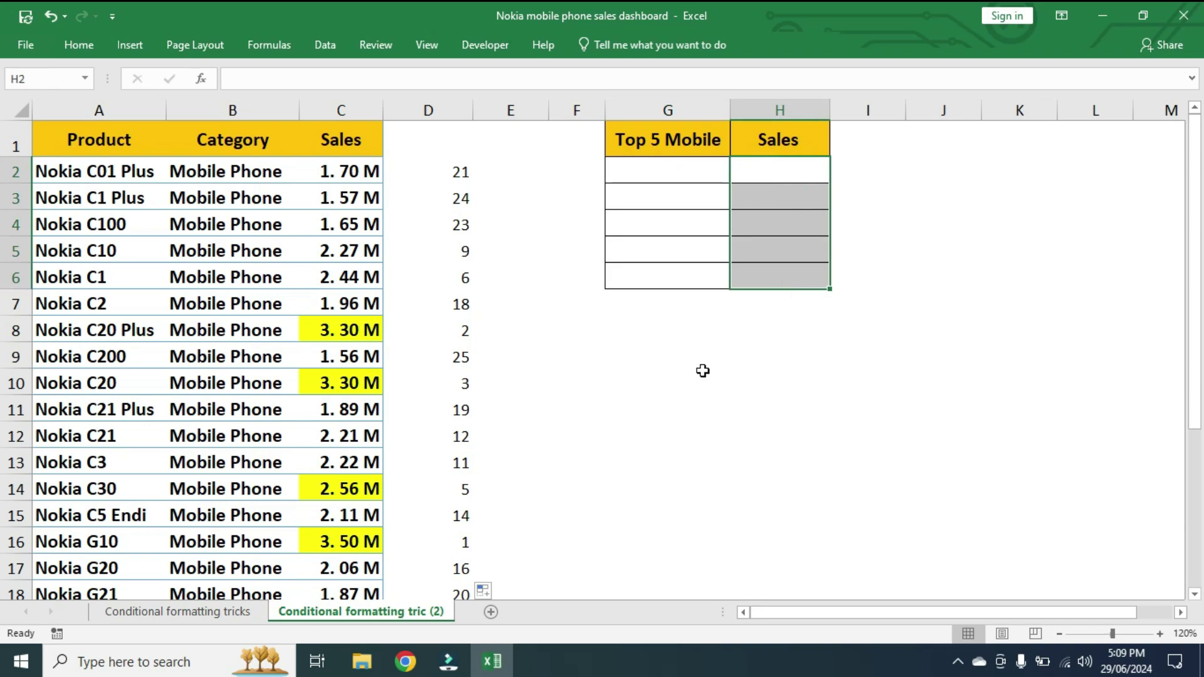
pyautogui.click(452, 103)
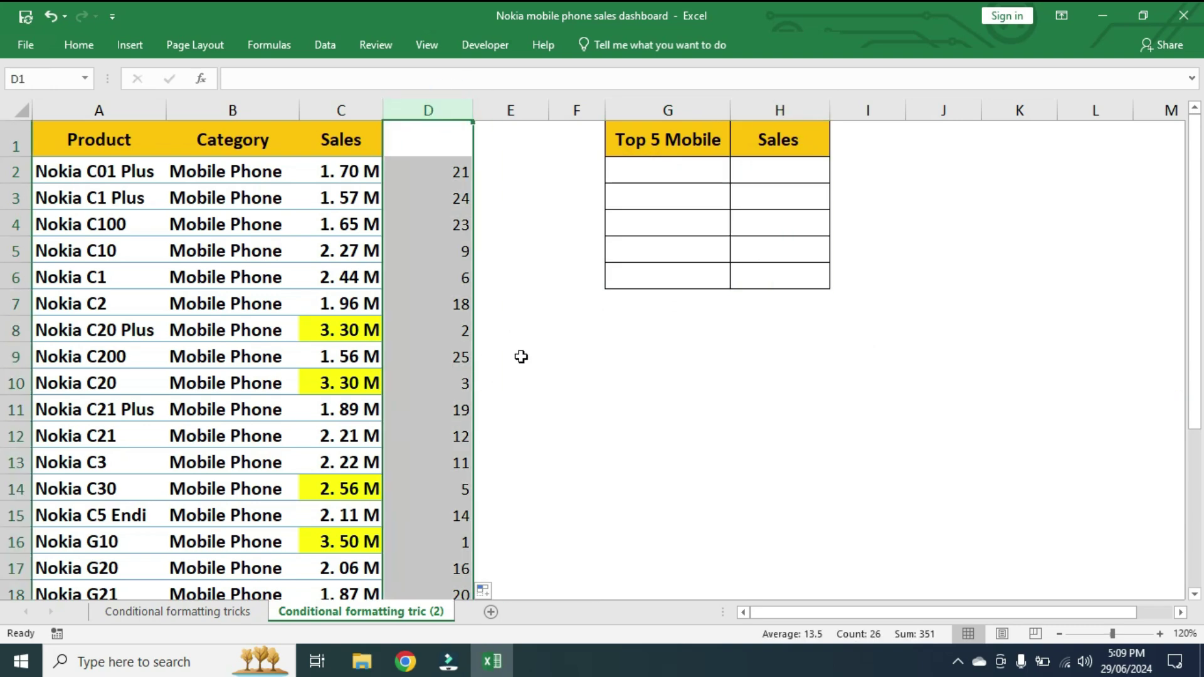
# Enter the rank numbers 1, 2, 3 and 4 in F2 to F5 beside the Top 5 Mobile table
pyautogui.moveTo(577, 177); pyautogui.dragTo(576, 286)
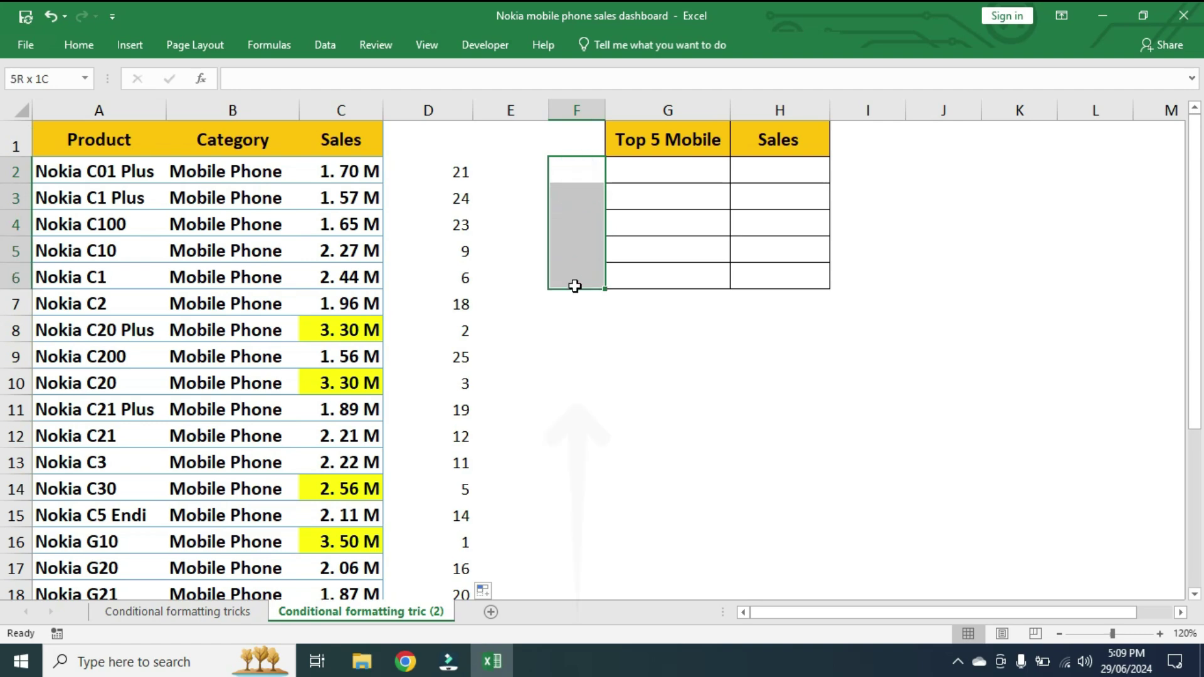
pyautogui.write('1')
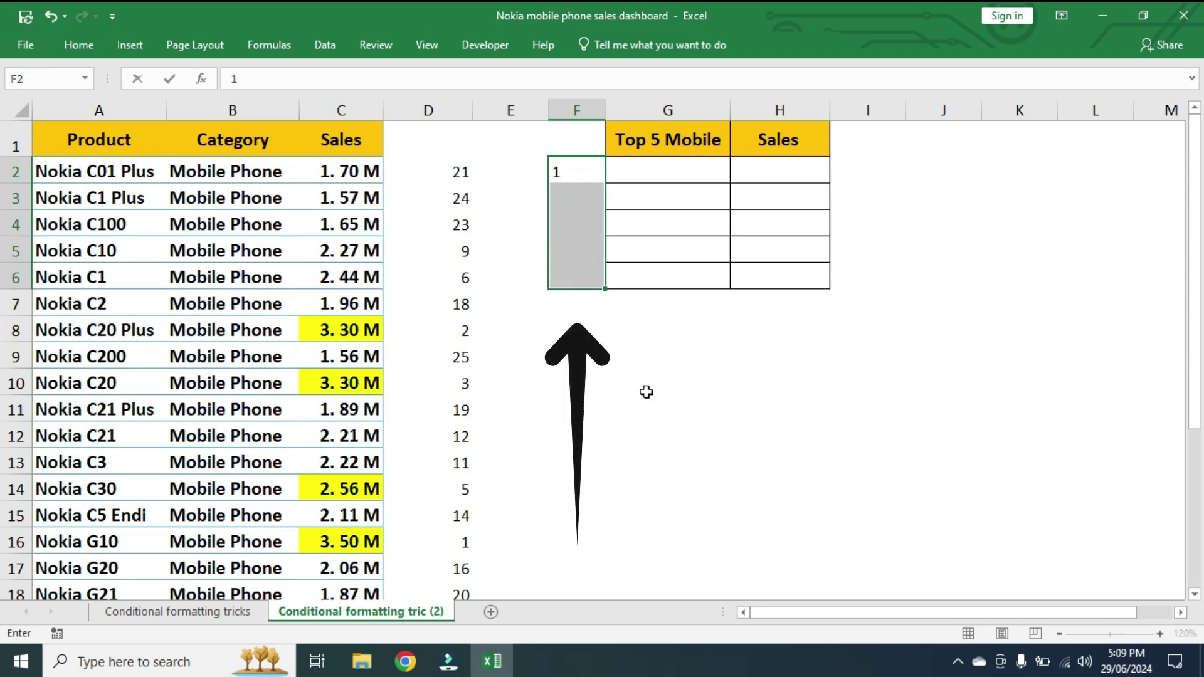
pyautogui.press('Return')
pyautogui.write('2')
pyautogui.press('Return')
pyautogui.write('3')
pyautogui.press('Return')
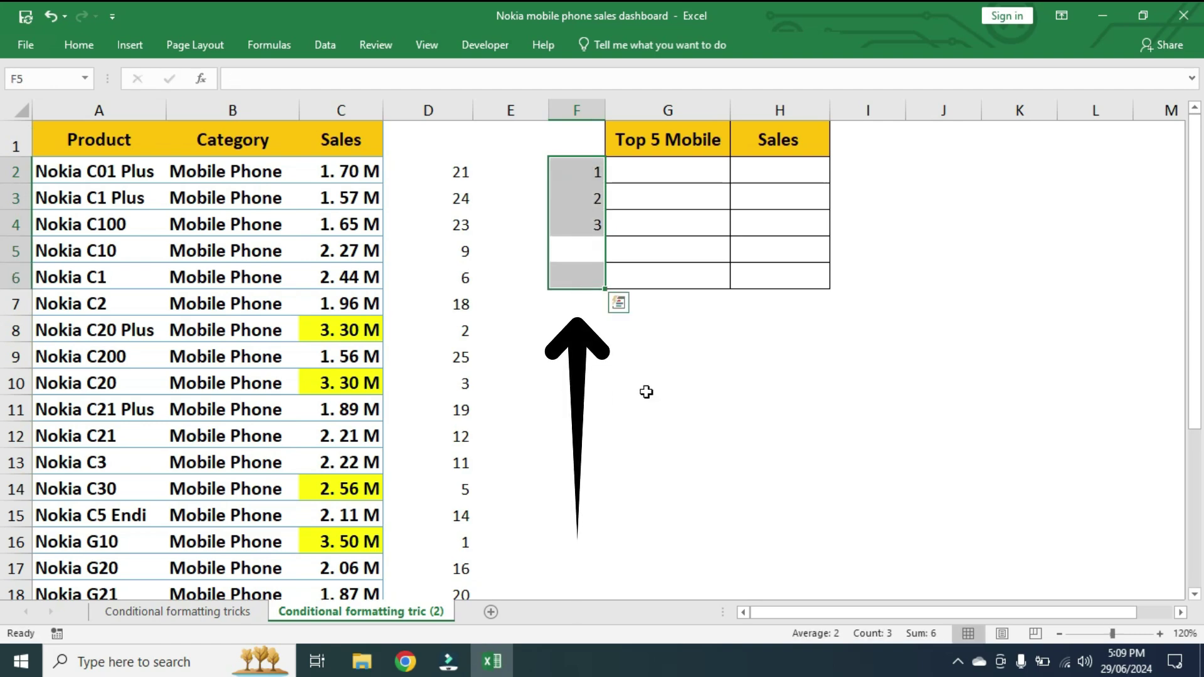
pyautogui.write('4')
pyautogui.press('Return')
pyautogui.write('5')
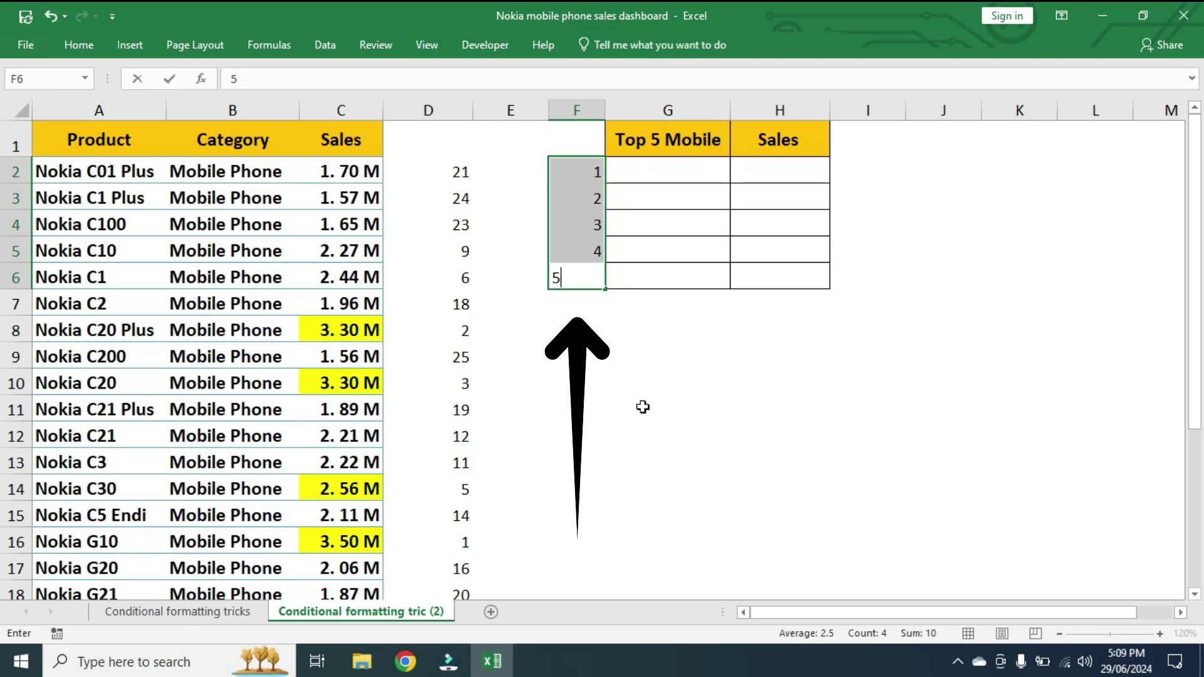
pyautogui.hotkey('ctrl', 'Return')
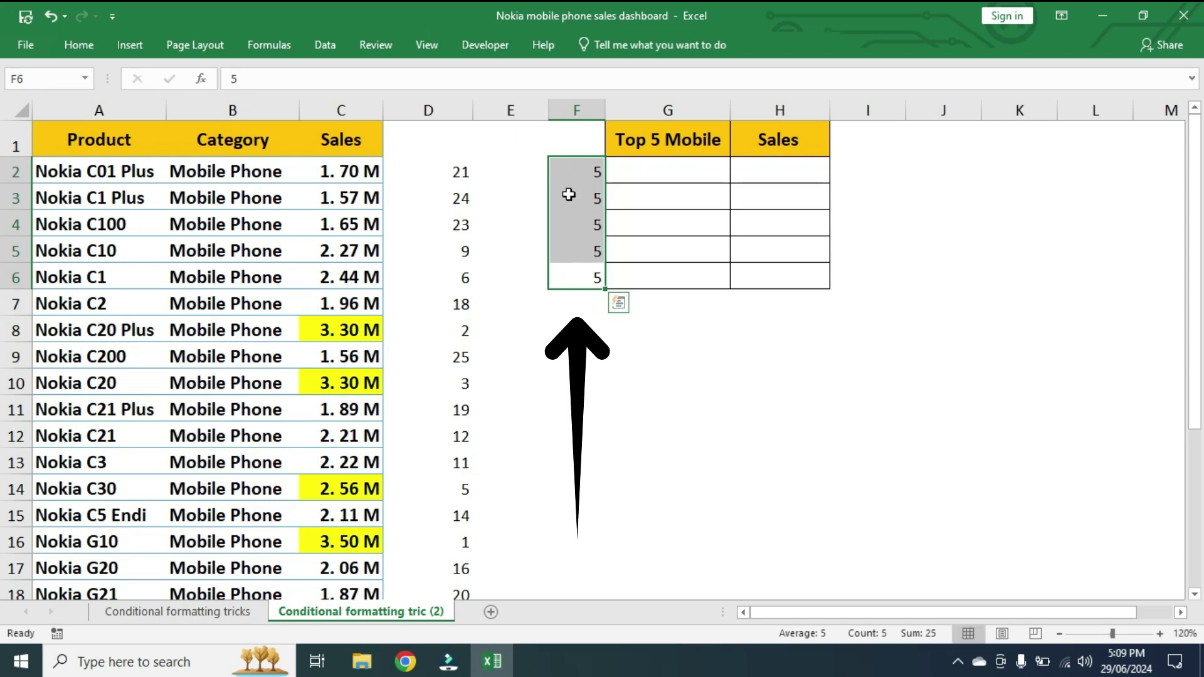
pyautogui.hotkey('ctrl', 'z')
# Enter 5 in F6 to complete the list of rank numbers, and select F2:F6
pyautogui.click(596, 277)
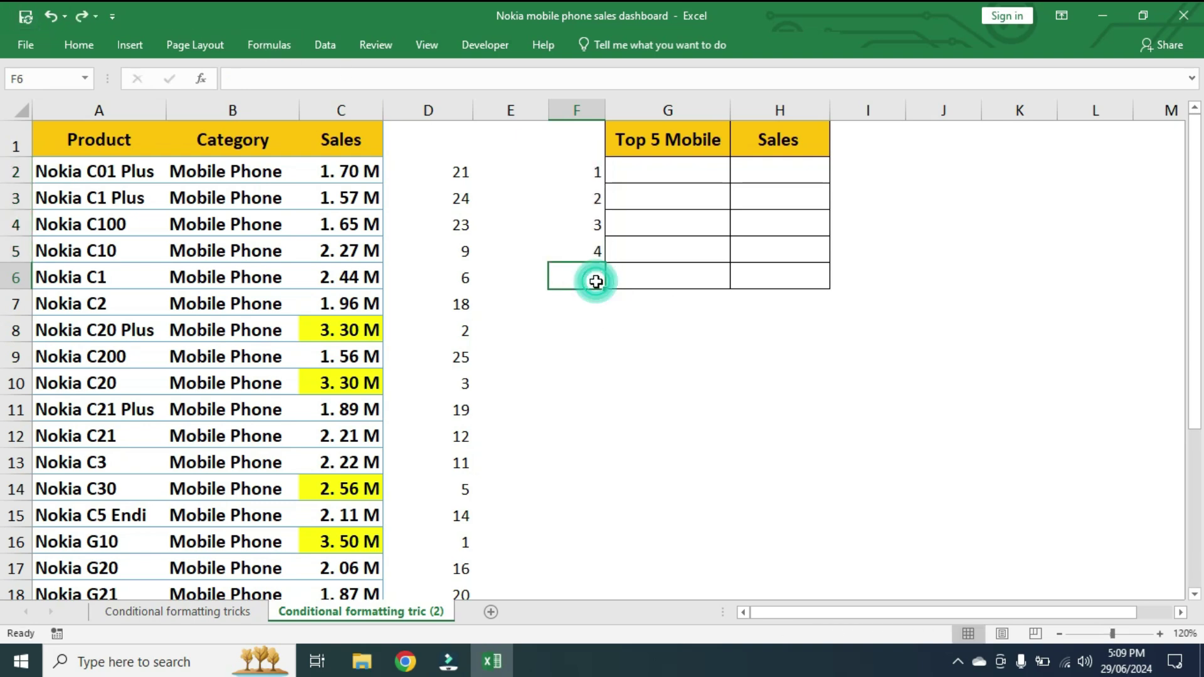
pyautogui.write('5')
pyautogui.press('Return')
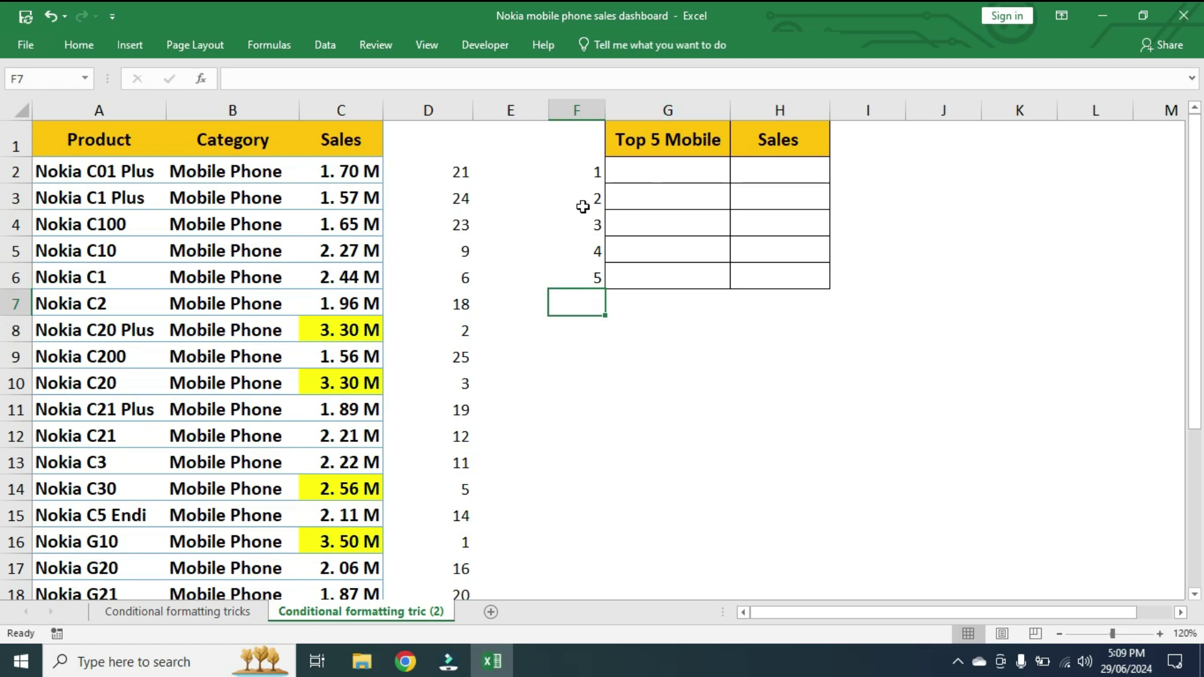
pyautogui.moveTo(582, 178); pyautogui.dragTo(593, 271)
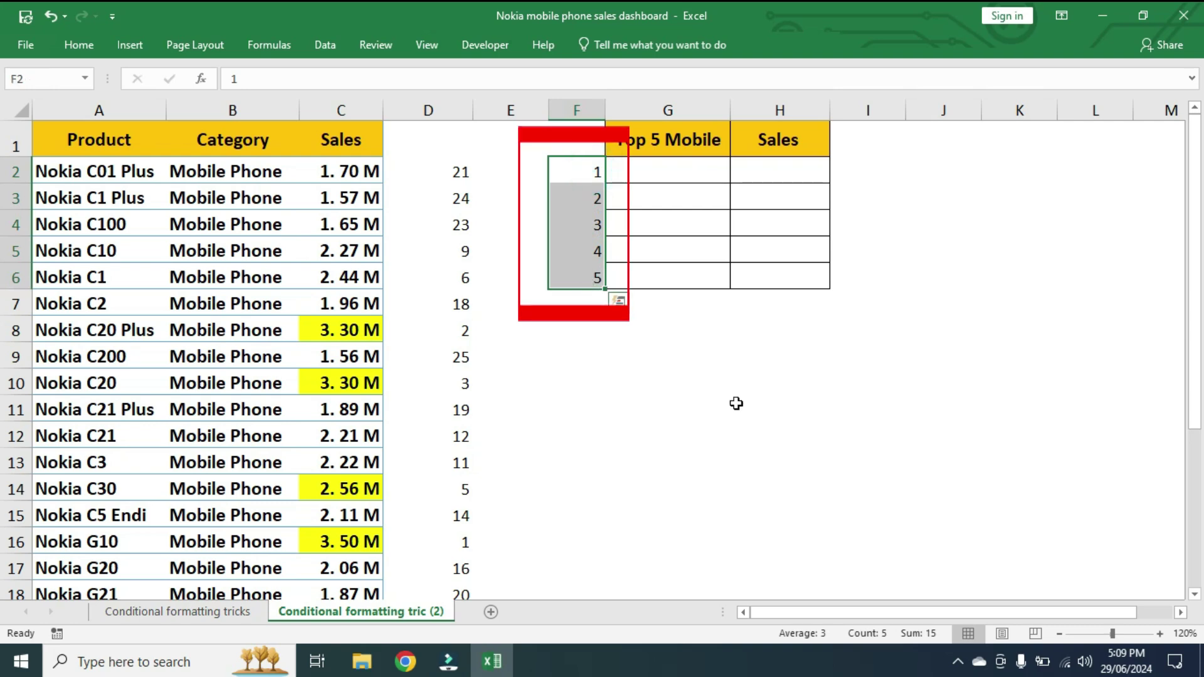
# Start an INDEX formula in G2 with the absolute product range $A$2:$A$27 as its array
pyautogui.click(667, 168)
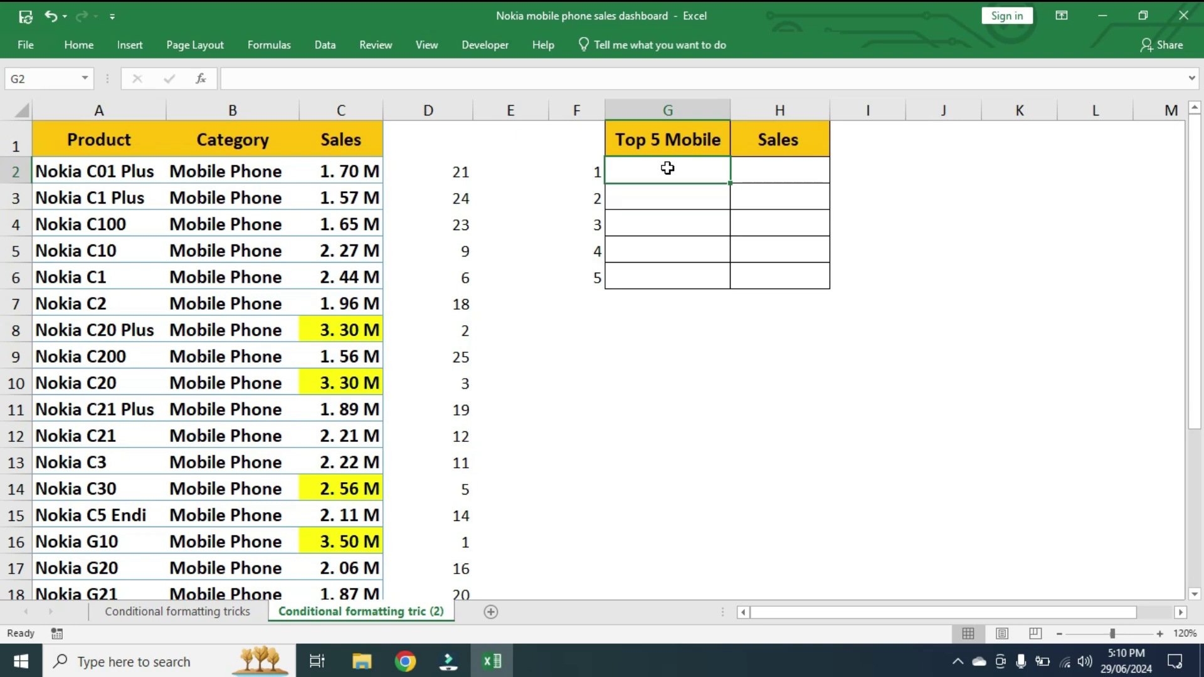
pyautogui.write('=in')
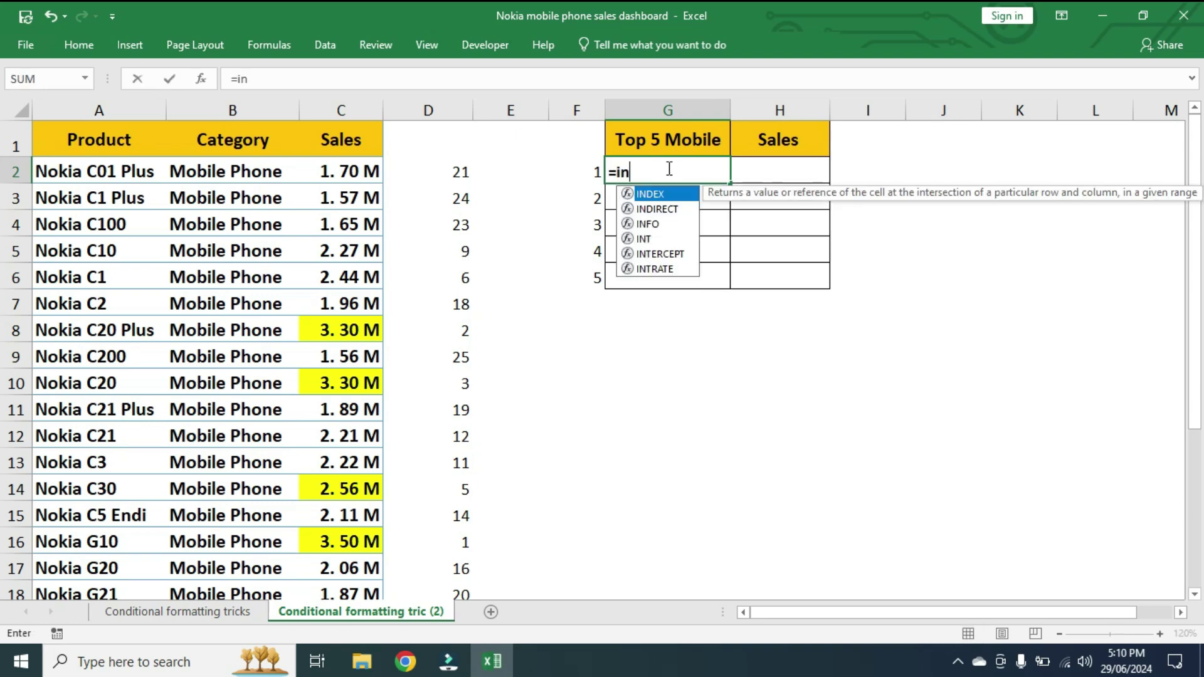
pyautogui.write('dex')
pyautogui.press('Tab')
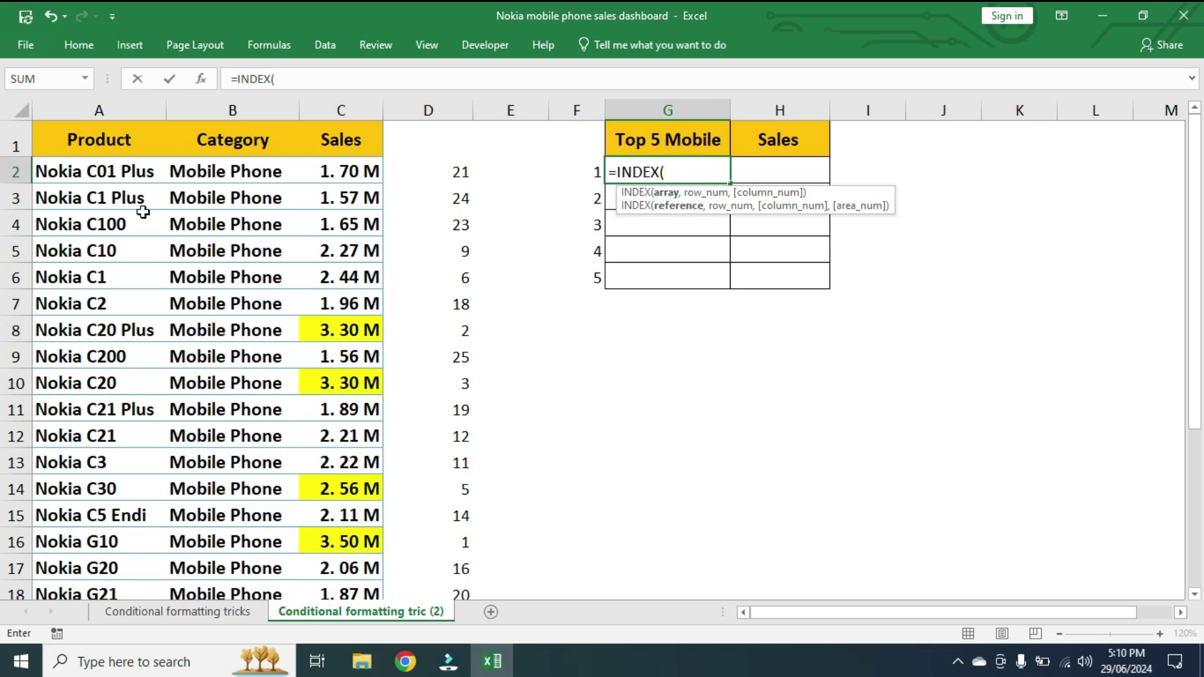
pyautogui.click(109, 167)
pyautogui.hotkey('ctrl', 'shift', 'Down')
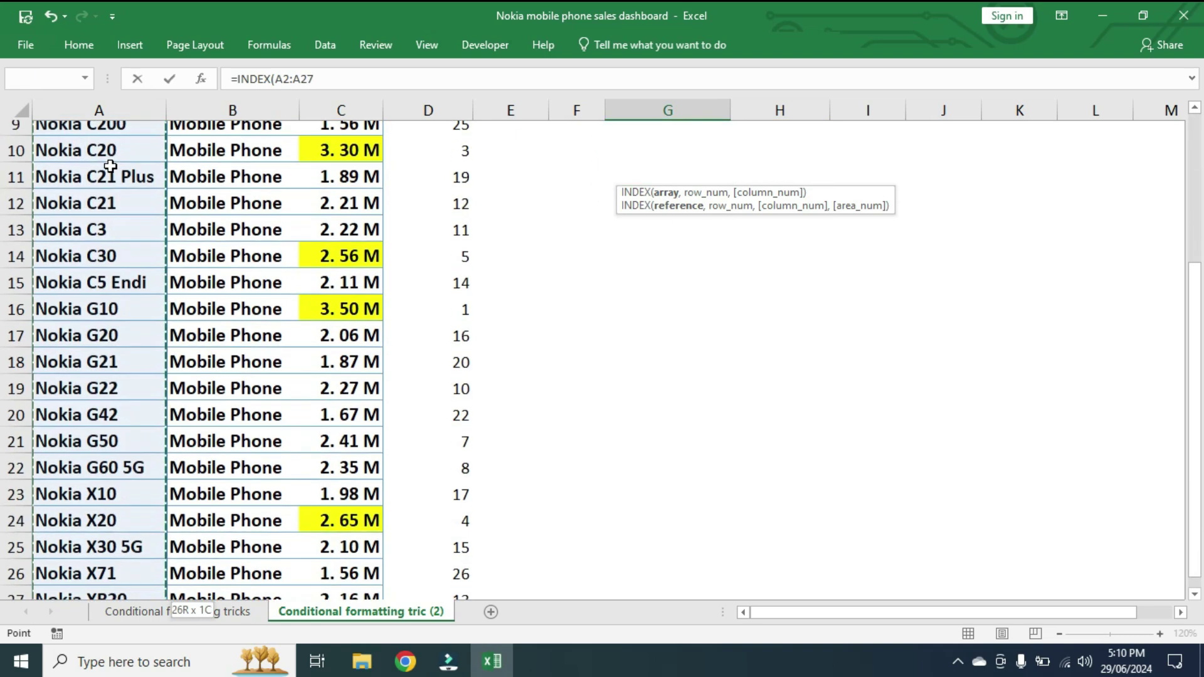
pyautogui.scroll(3, 109, 167)
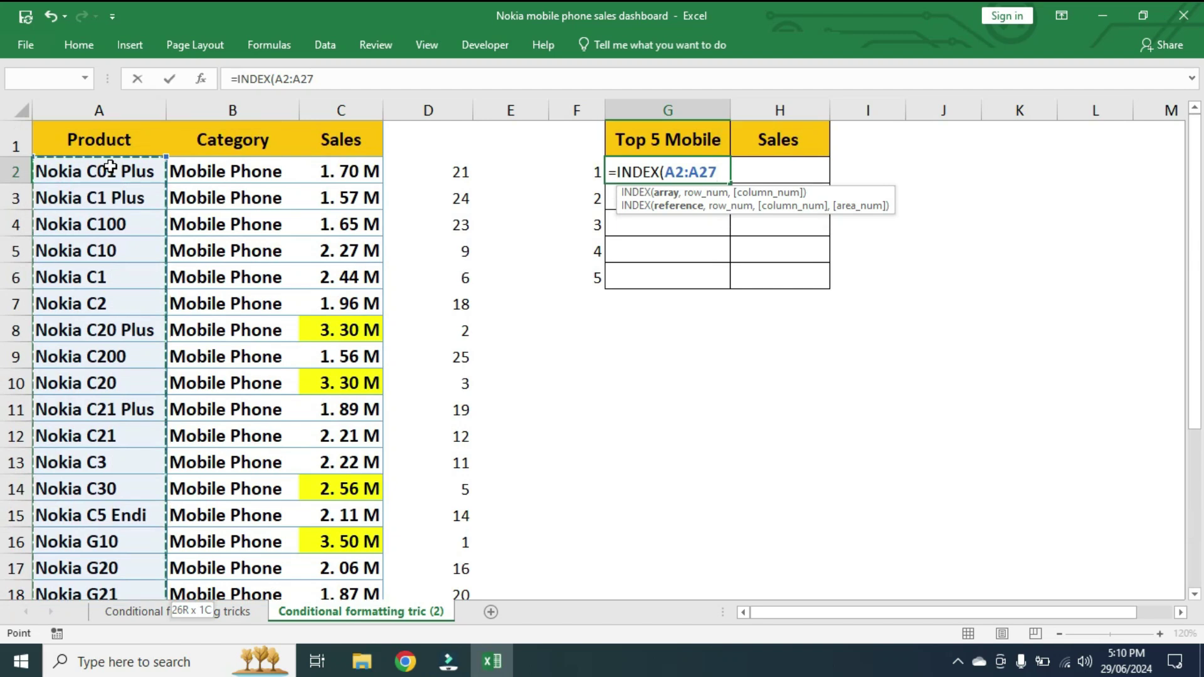
pyautogui.press('F4')
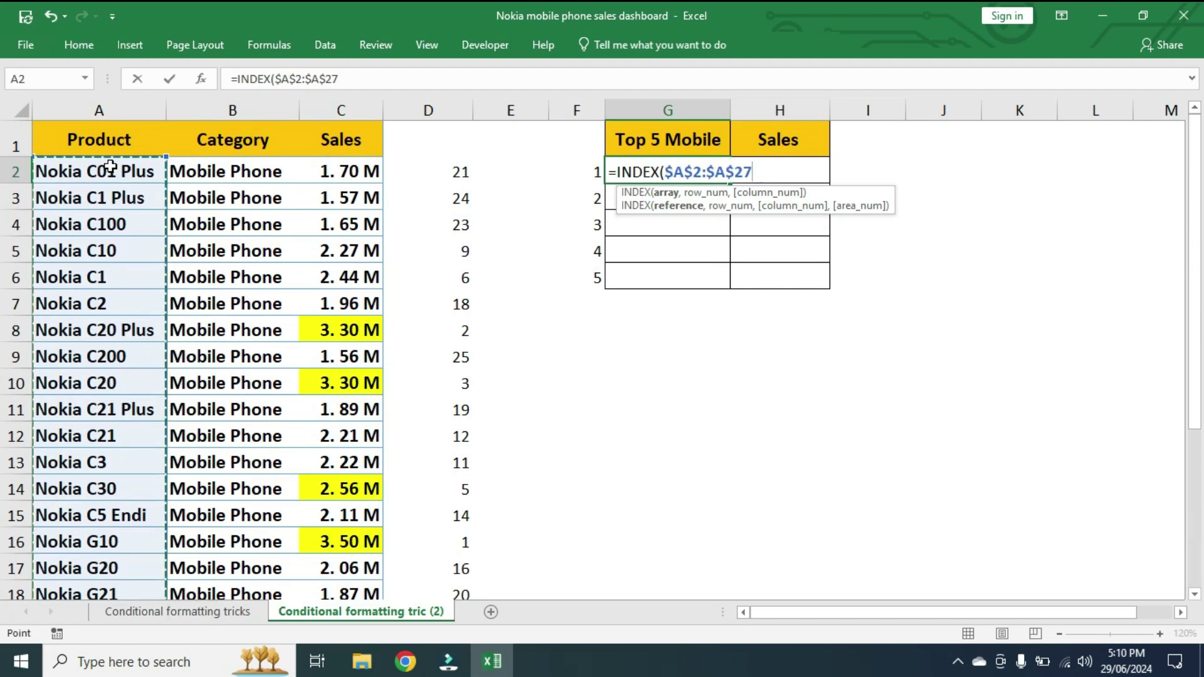
pyautogui.write(',')
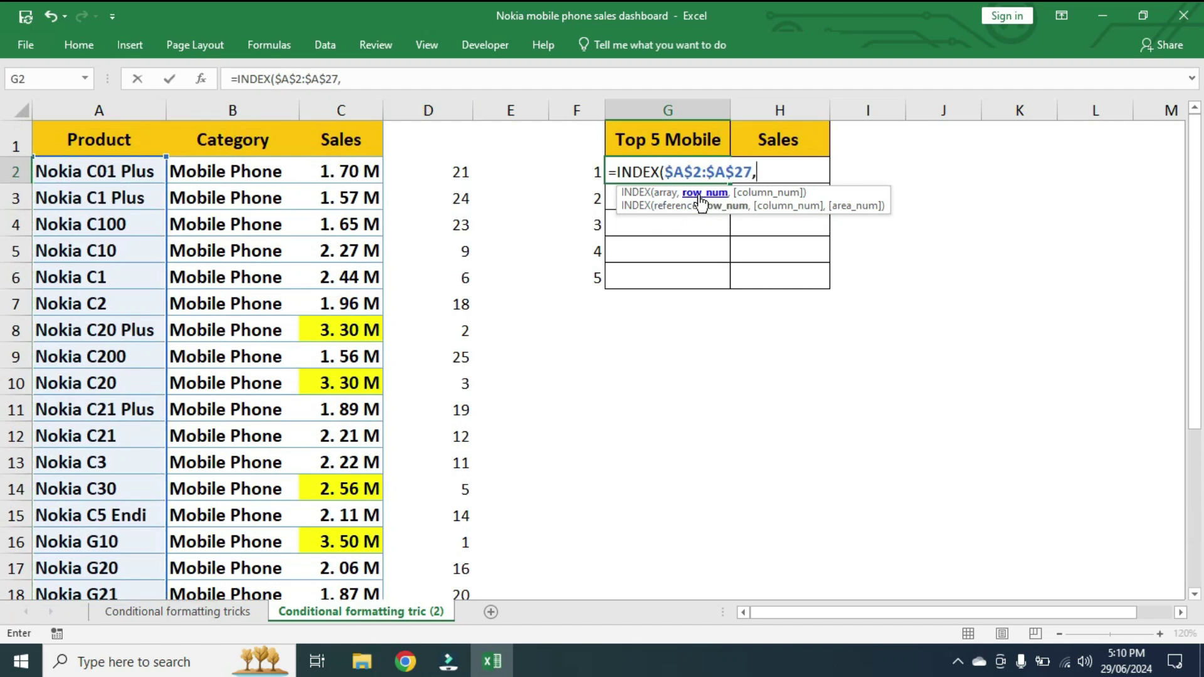
# Nest a MATCH function as the row number of the G2 INDEX formula, with F2 as its lookup value
pyautogui.write('match')
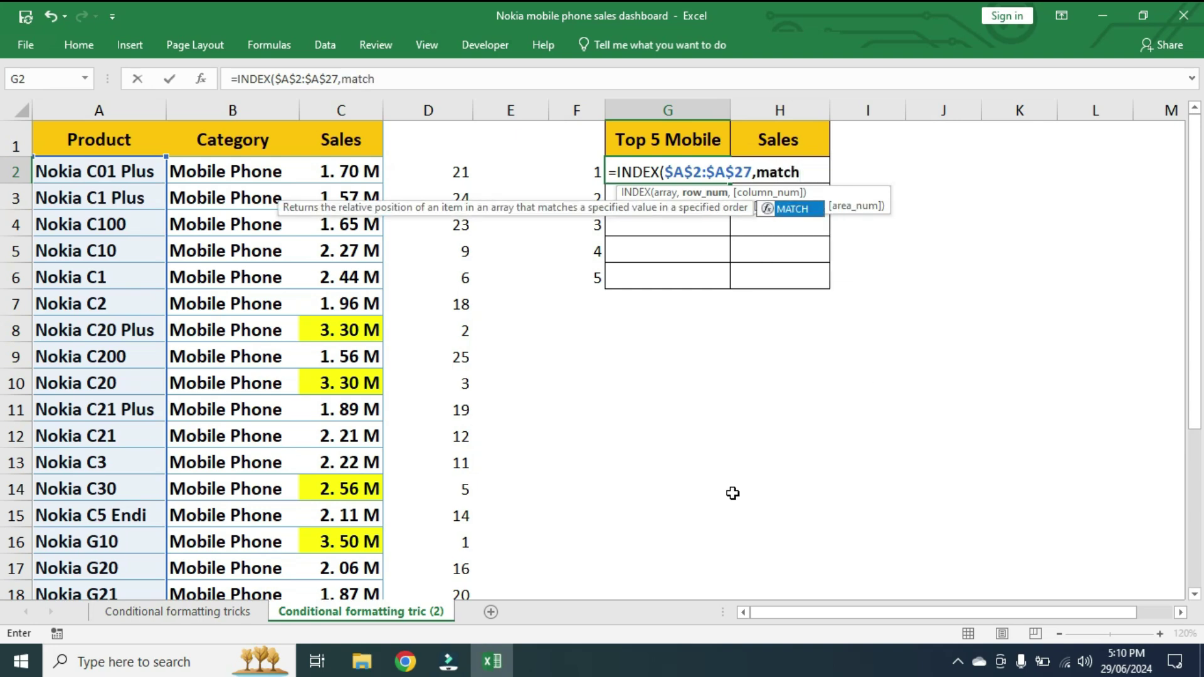
pyautogui.press('Tab')
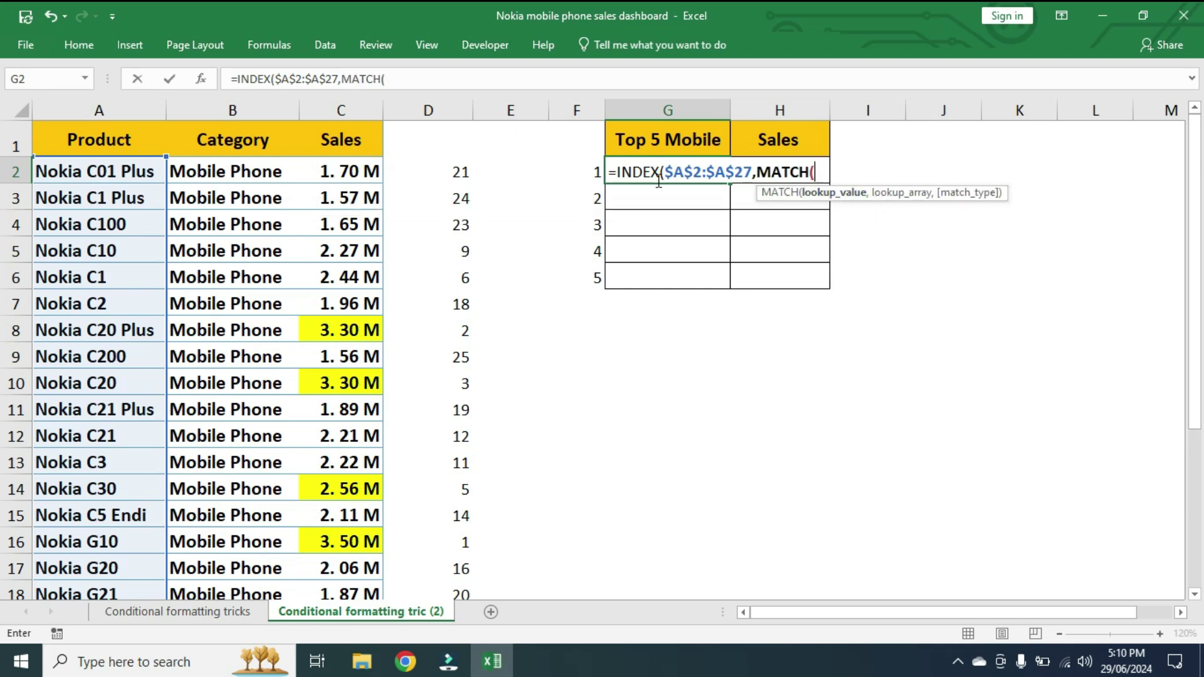
pyautogui.click(582, 178)
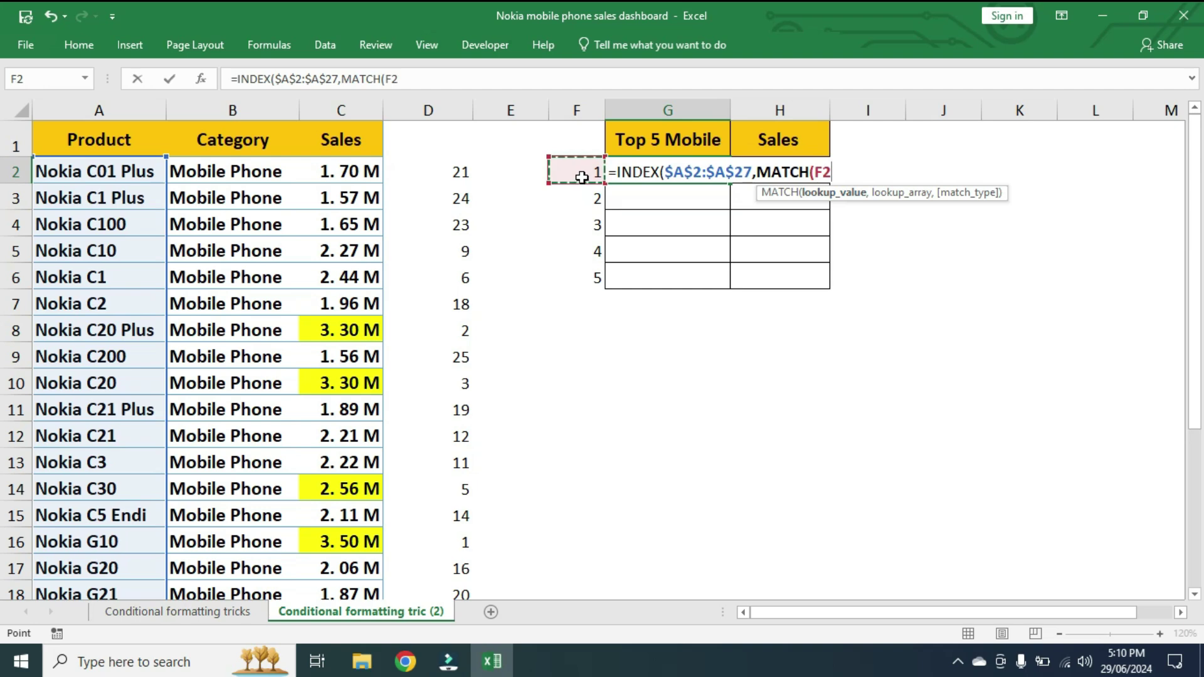
pyautogui.write(',')
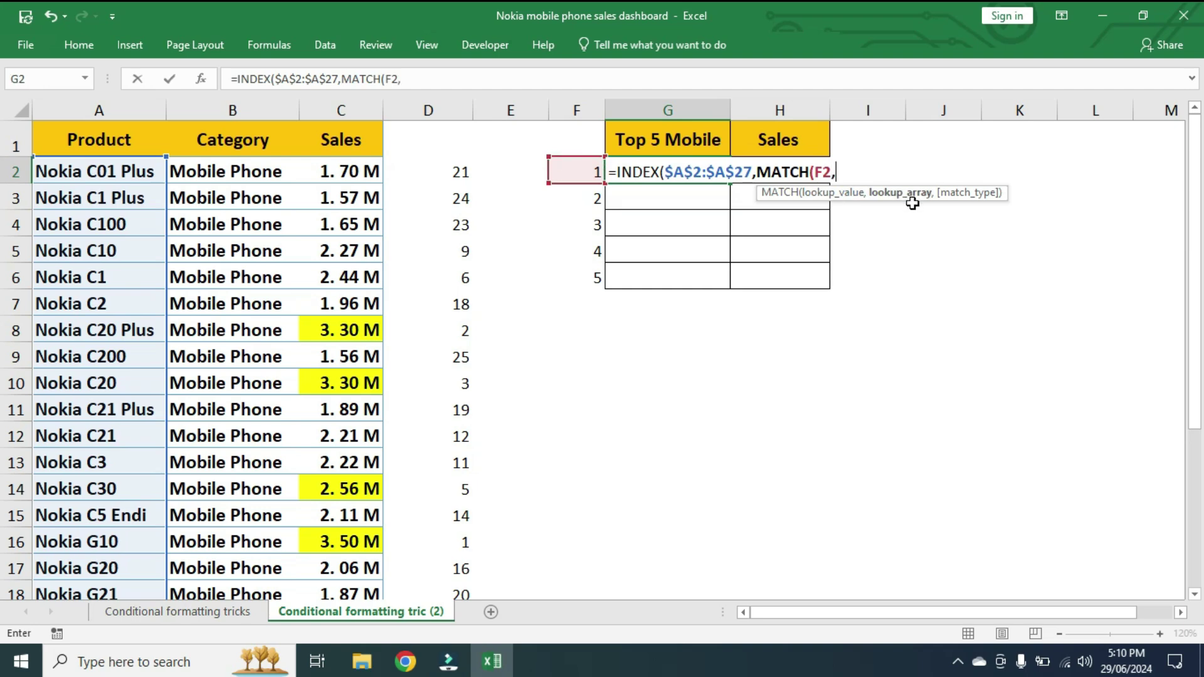
# Set the MATCH lookup array to the column D ranks as the absolute range $D$2:$D$27
pyautogui.click(434, 174)
pyautogui.hotkey('ctrl', 'shift', 'Down')
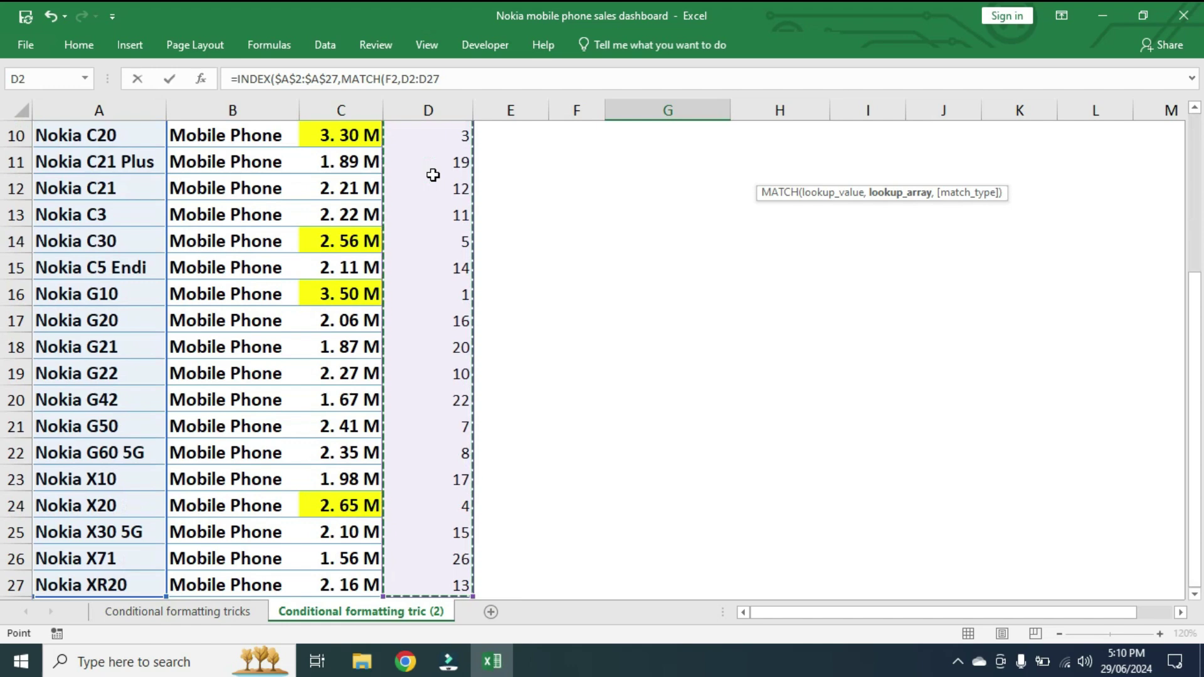
pyautogui.scroll(3, 433, 175)
pyautogui.press('F2')
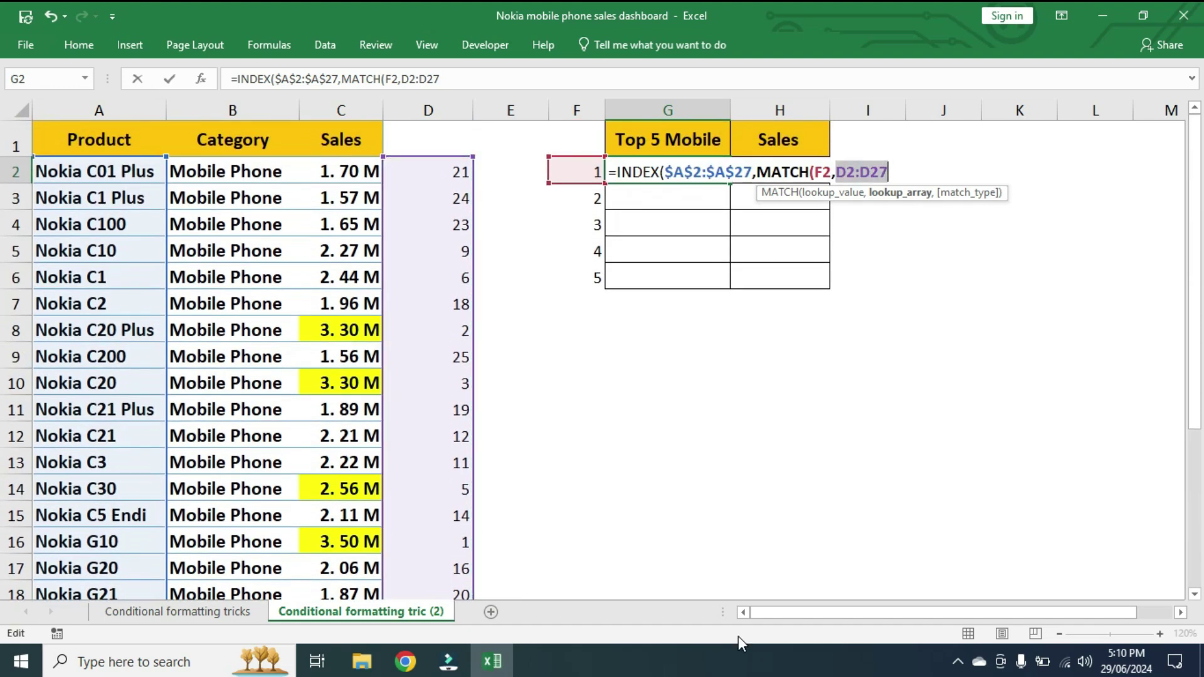
pyautogui.press('F4')
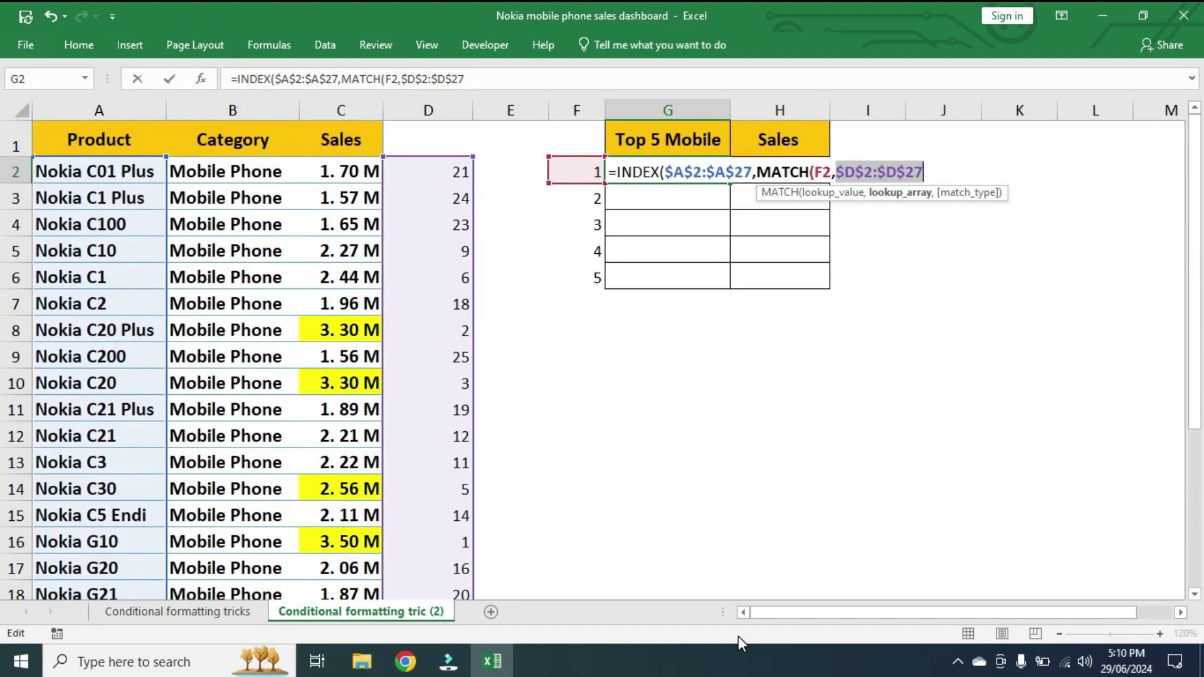
pyautogui.write(',')
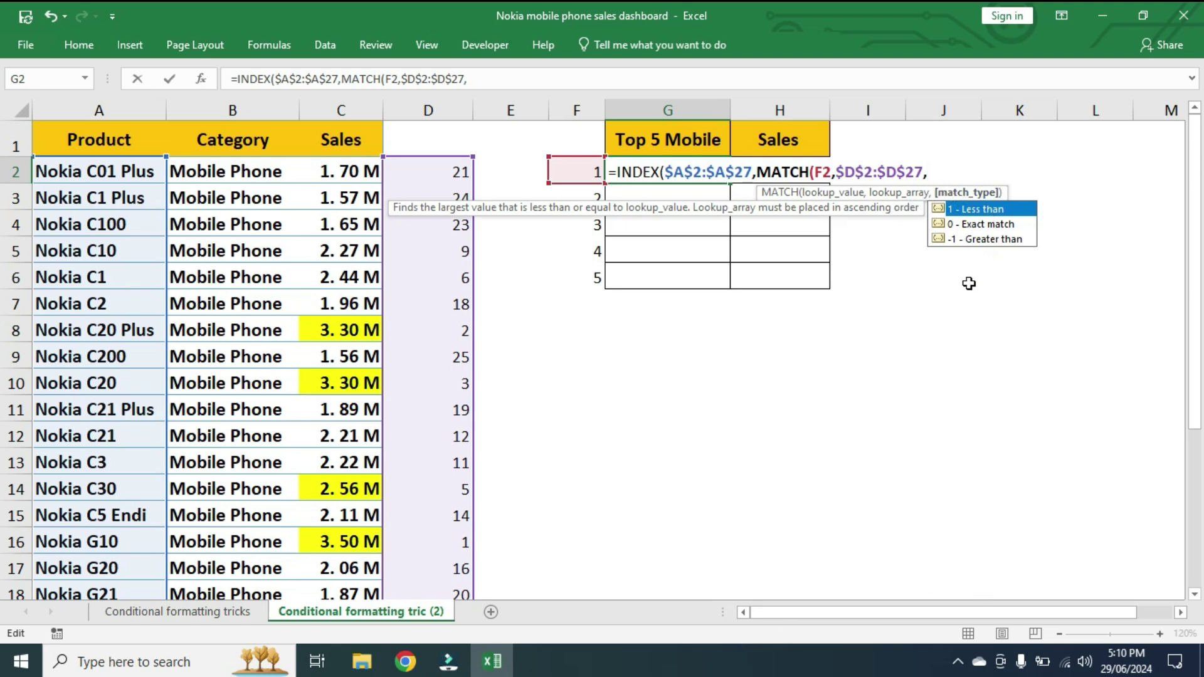
# Complete the INDEX-MATCH formula in G2 with exact match type 0 and fill it down to G6
pyautogui.write('0)')
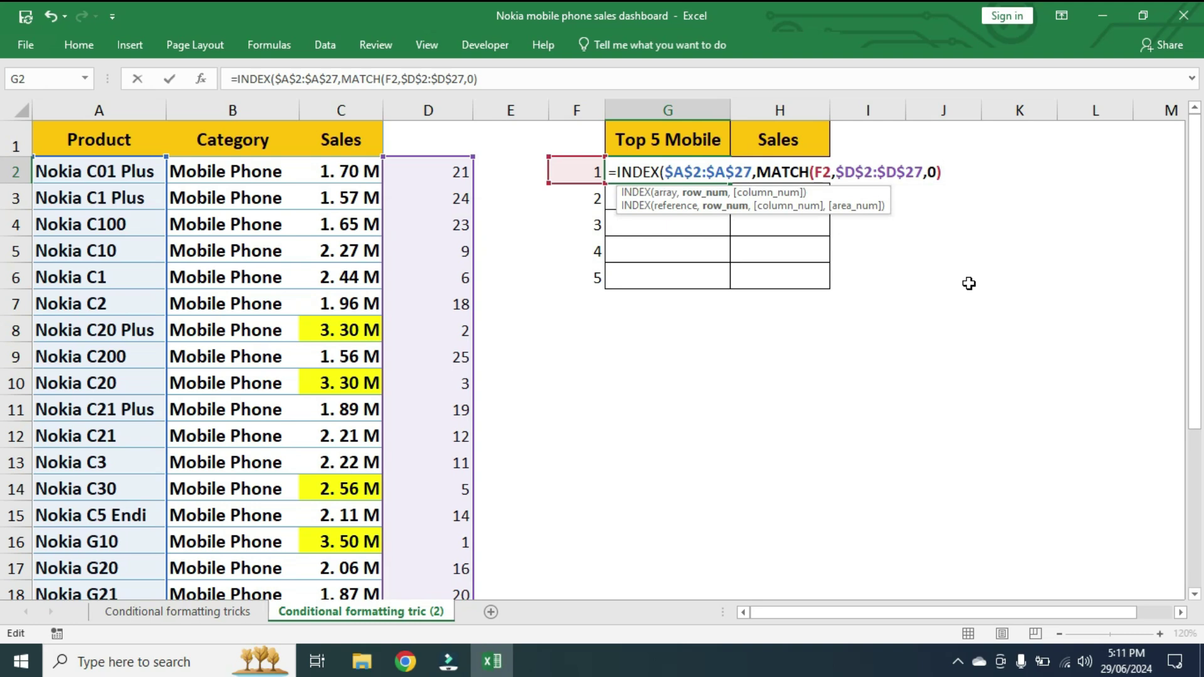
pyautogui.press('Return')
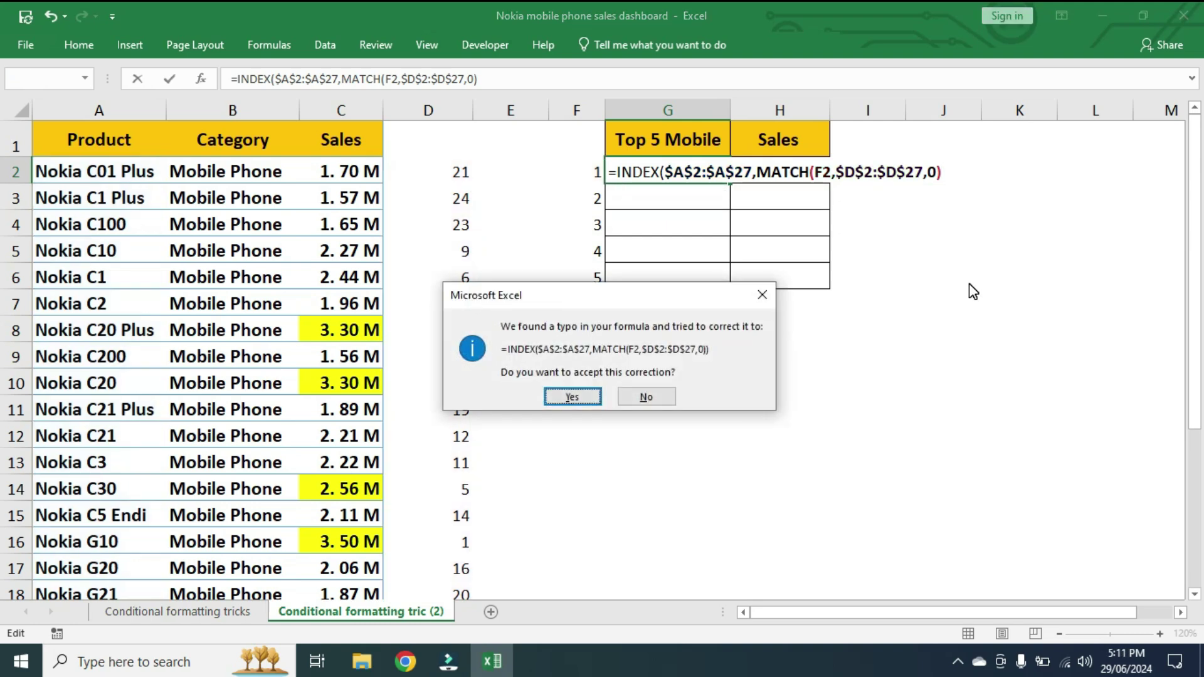
pyautogui.press('Return')
pyautogui.click(721, 176)
pyautogui.moveTo(730, 182); pyautogui.dragTo(723, 282)
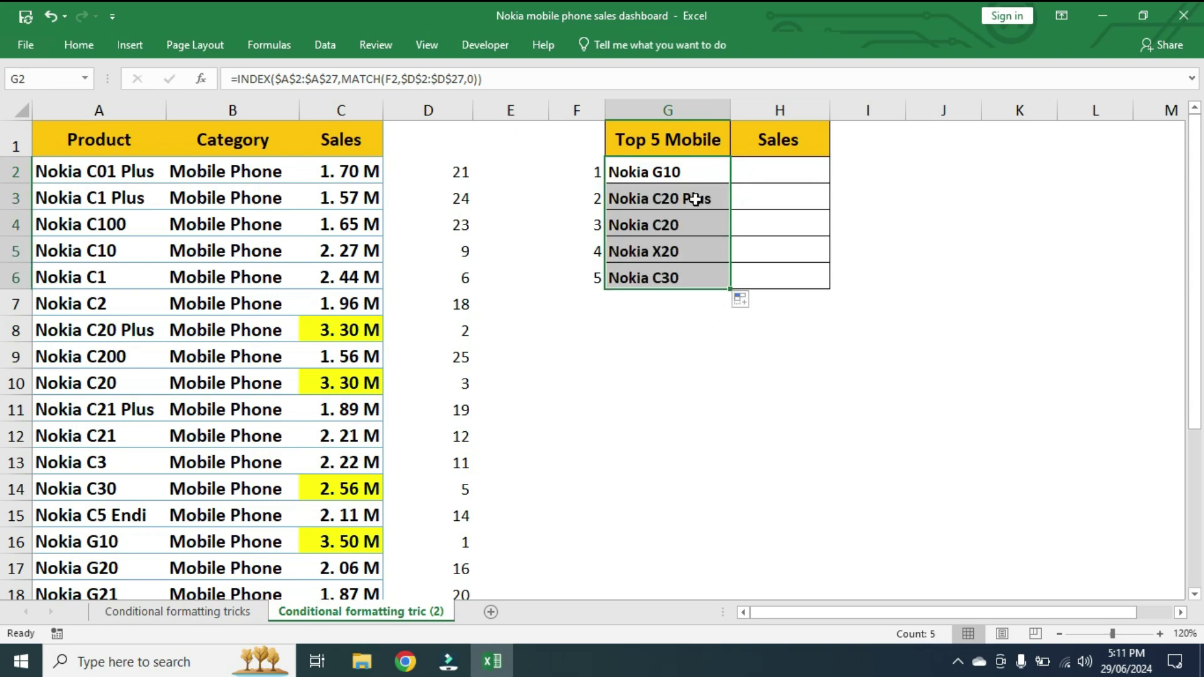
# Check the G2:G6 results by comparing the top entry with the rank 1 row's rank and product in columns D and A
pyautogui.moveTo(693, 168); pyautogui.dragTo(690, 271)
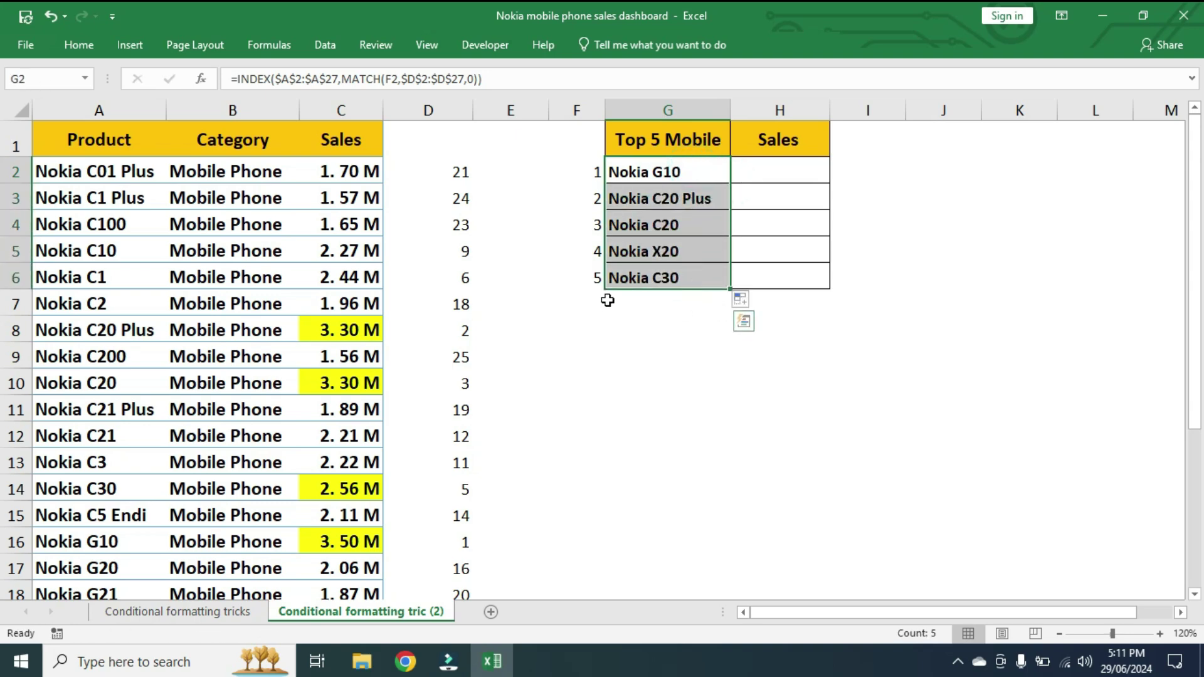
pyautogui.click(589, 165)
pyautogui.click(668, 174)
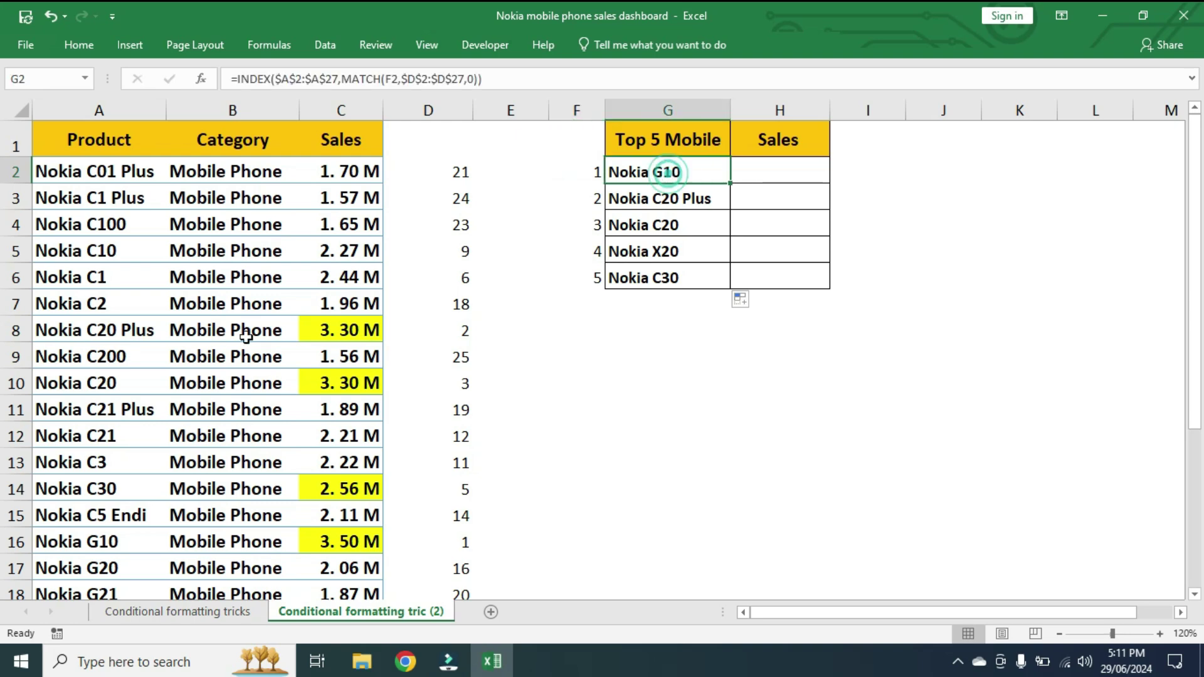
pyautogui.scroll(-2, 402, 439)
pyautogui.click(434, 375)
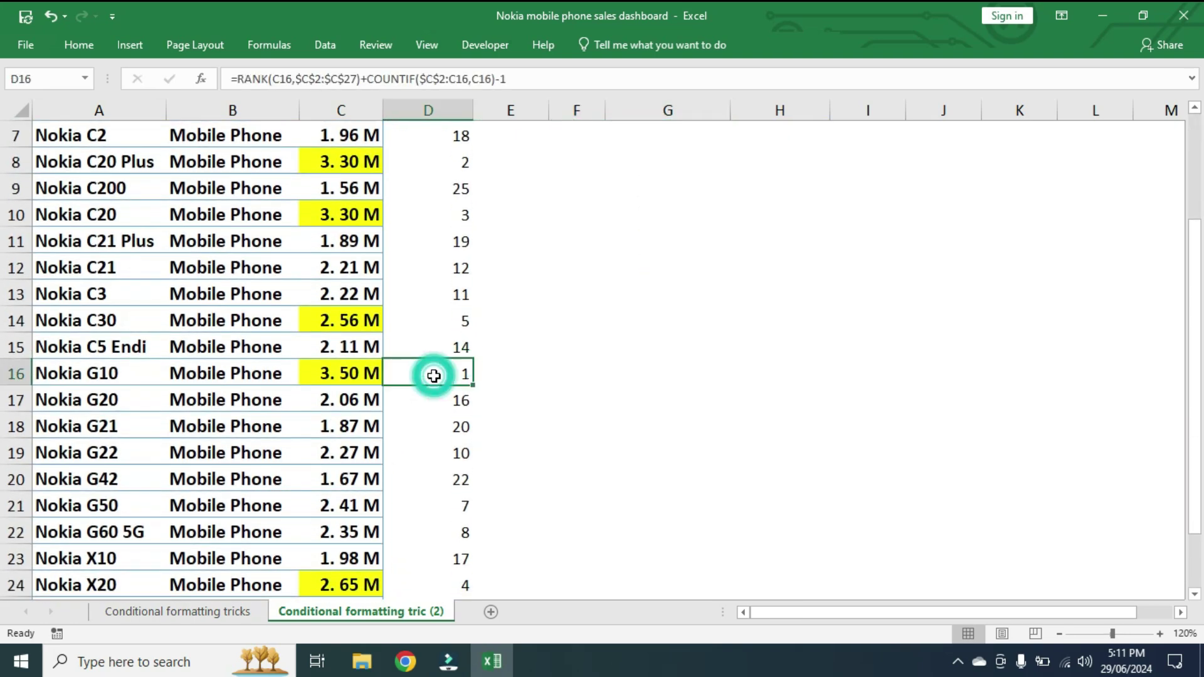
pyautogui.click(104, 388)
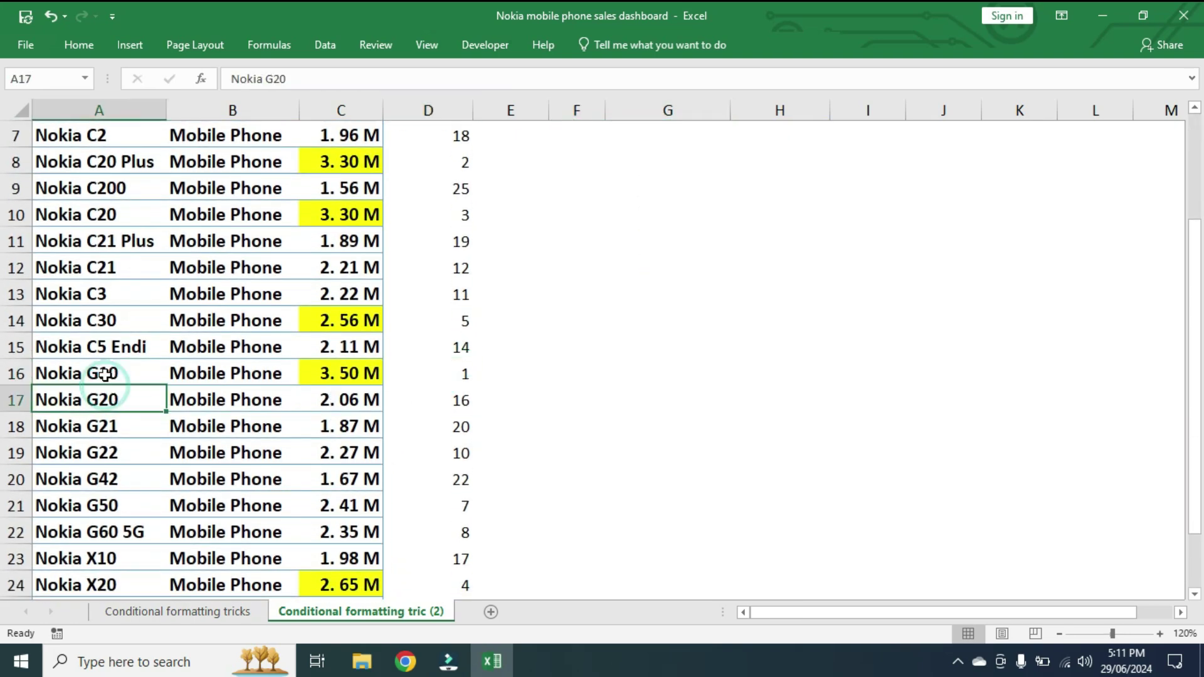
pyautogui.click(104, 378)
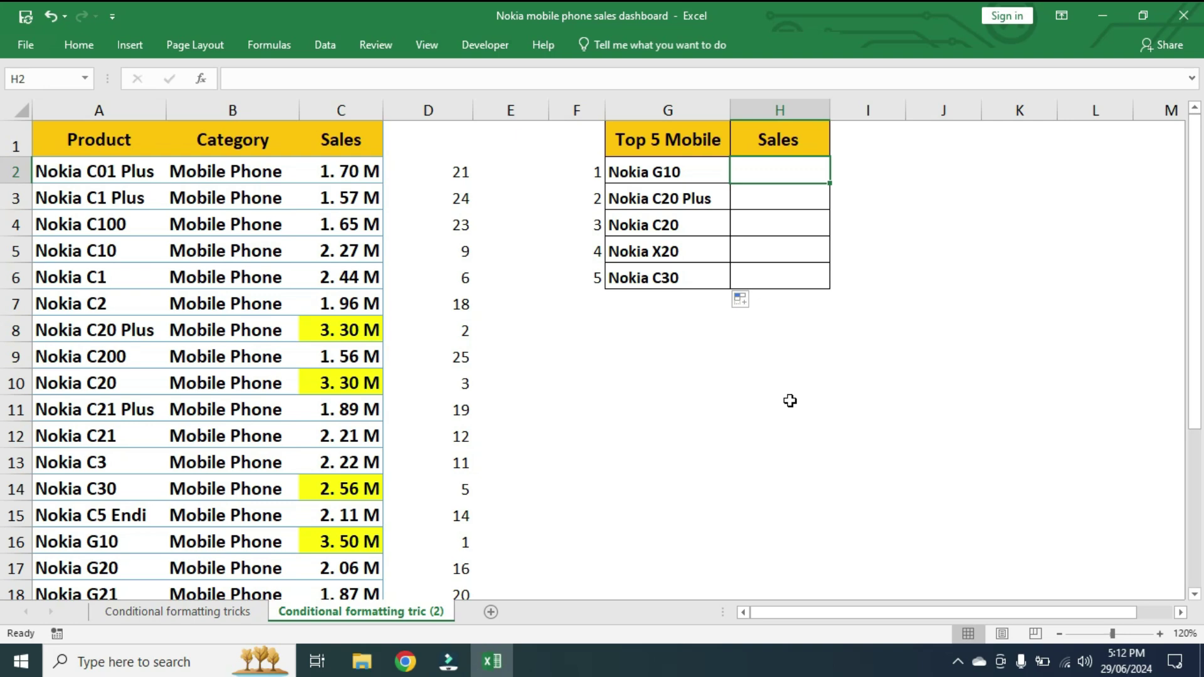
# Start a VLOOKUP formula in H2 under Sales with F2 as the lookup value
pyautogui.press('BackSpace')
pyautogui.write('=vlo')
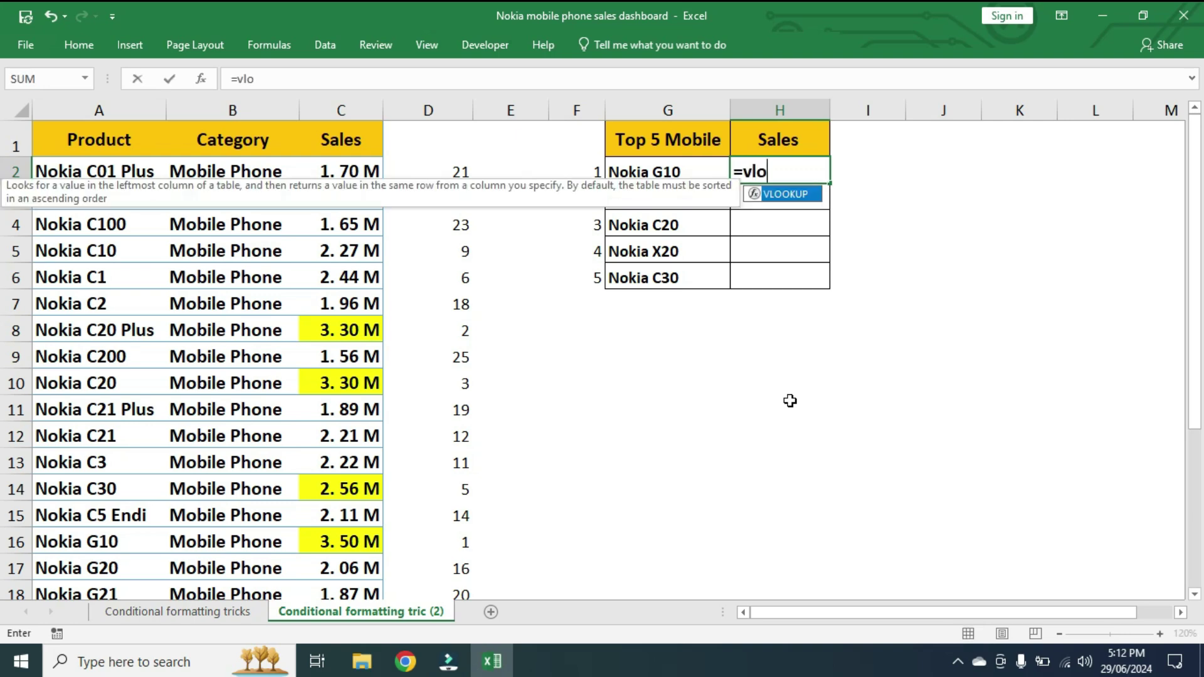
pyautogui.press('Tab')
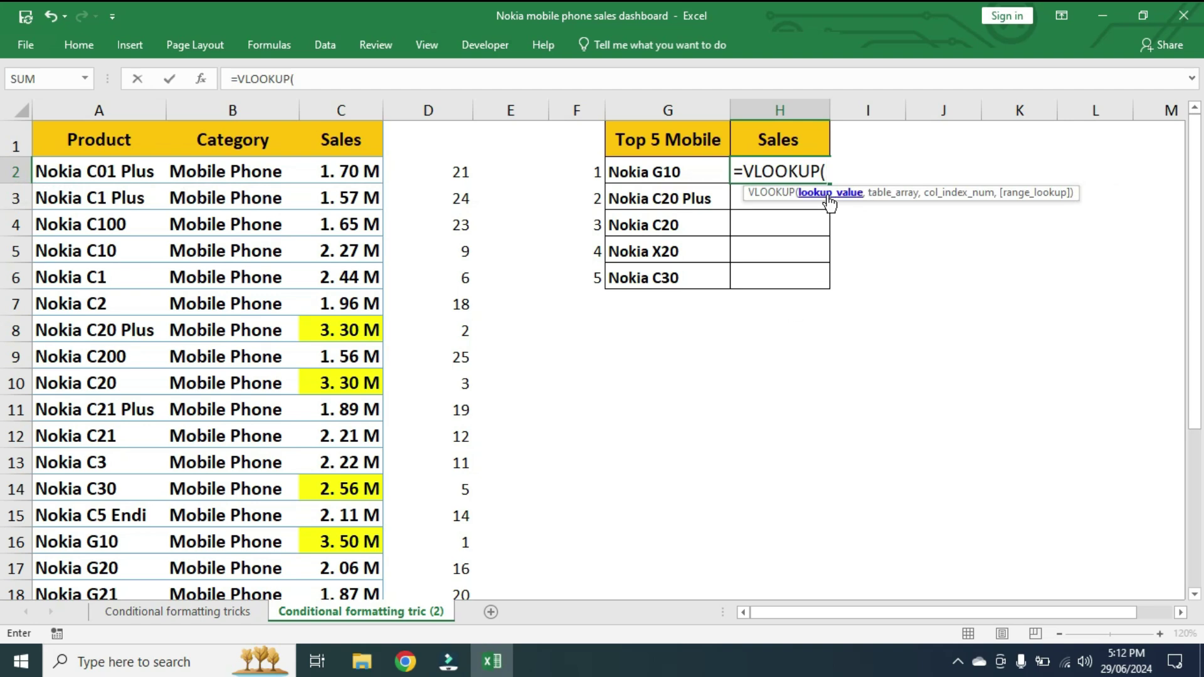
pyautogui.click(584, 174)
pyautogui.write(',')
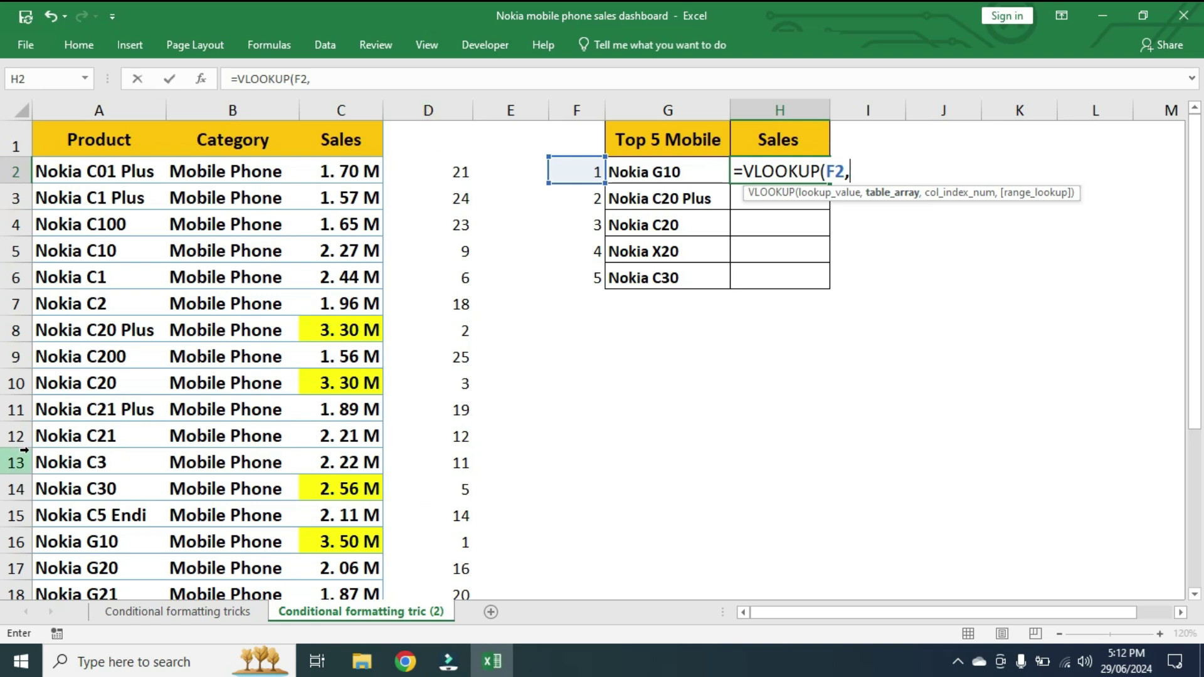
# Nest a CHOOSE function as the VLOOKUP table array, with index {1,2} and the absolute rank range $D$2:$D$27 as its first value
pyautogui.write('ch')
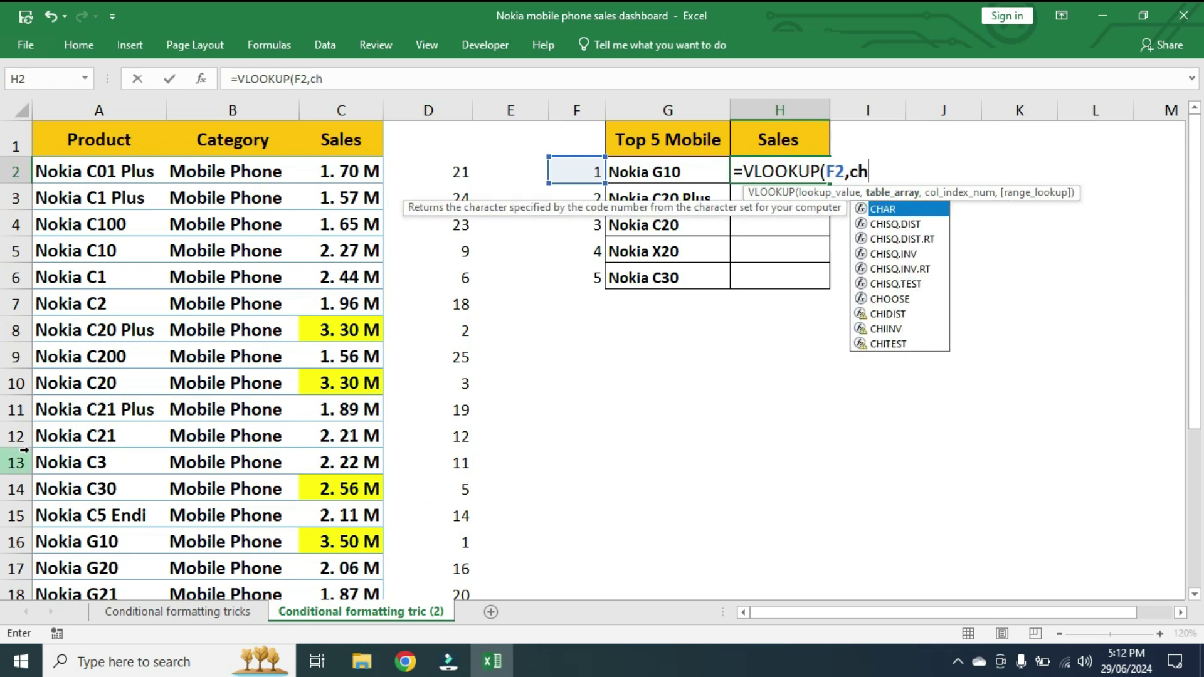
pyautogui.write('oo')
pyautogui.press('Tab')
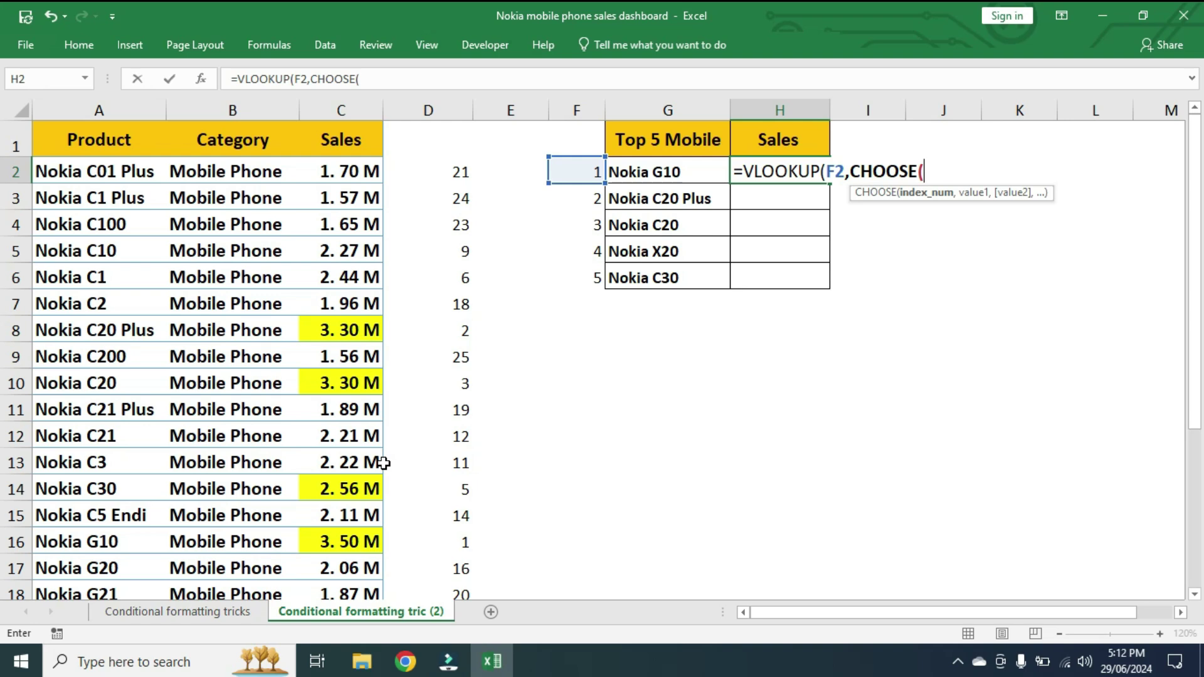
pyautogui.write('{1,2},')
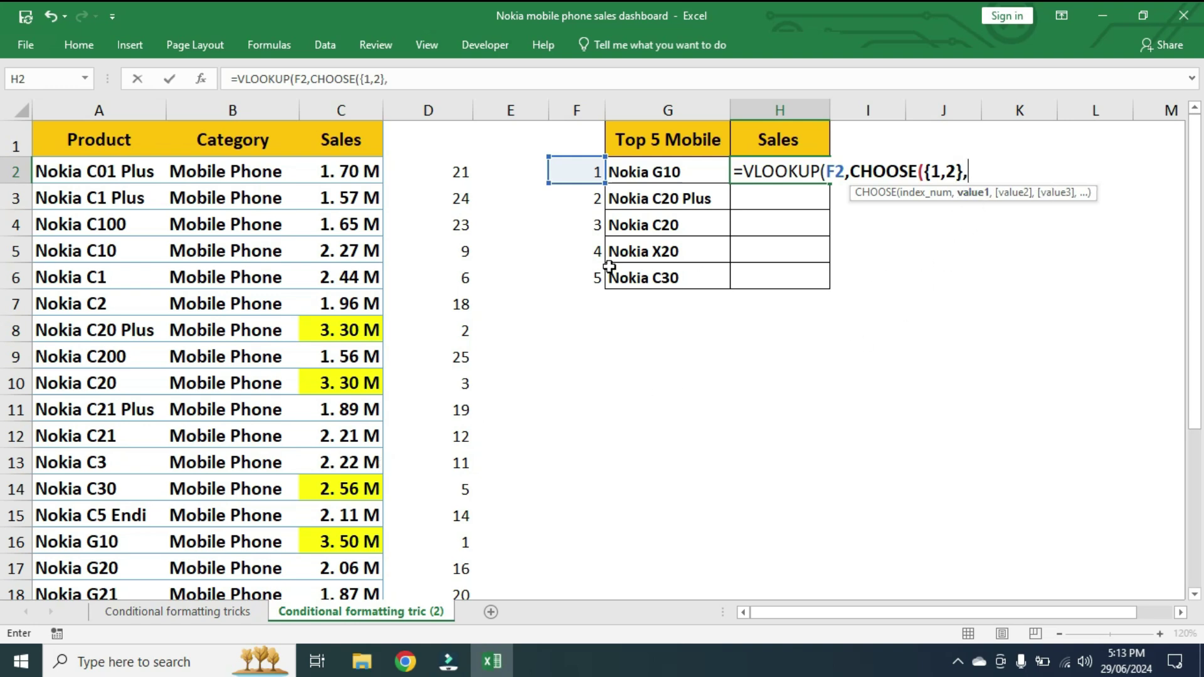
pyautogui.click(448, 177)
pyautogui.hotkey('ctrl', 'shift', 'Down')
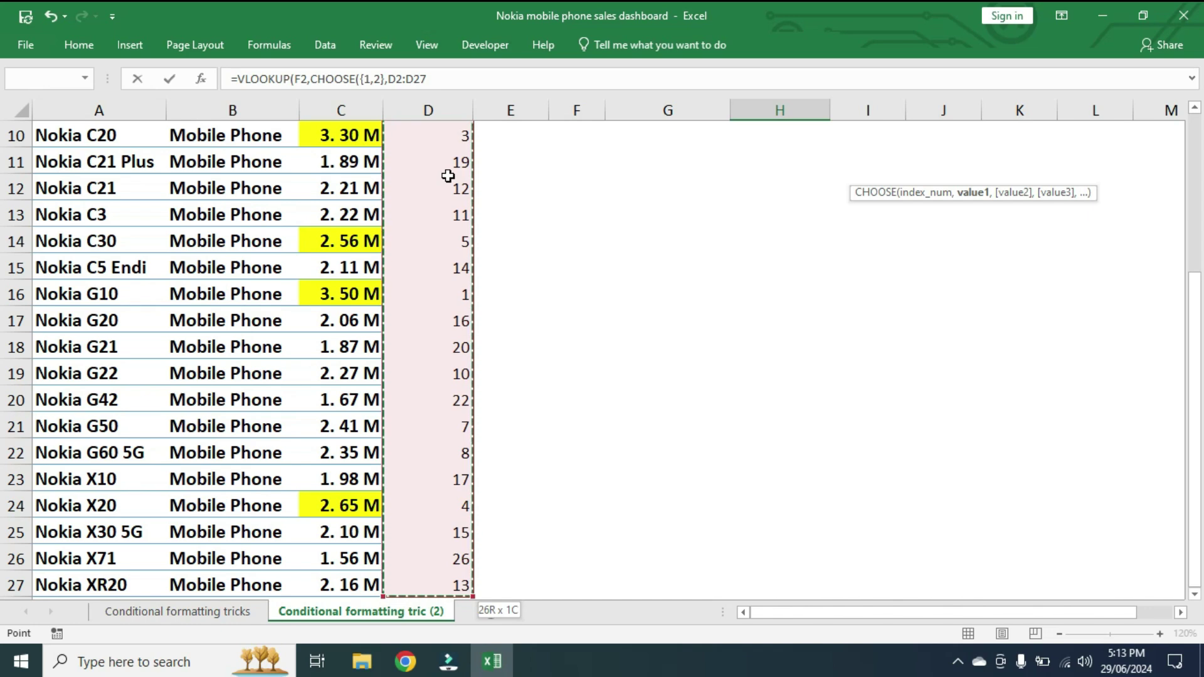
pyautogui.press('F4')
pyautogui.write(',')
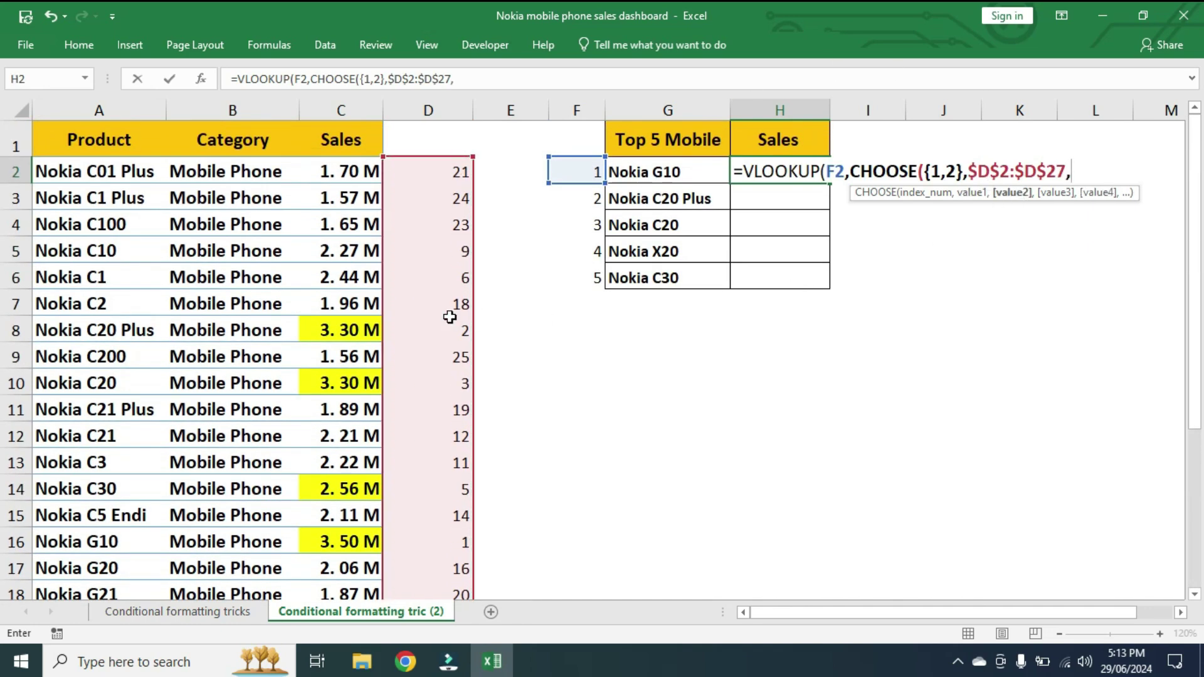
# Add the absolute sales range $C$2:$C$27 as the second CHOOSE value and close the CHOOSE function
pyautogui.click(365, 170)
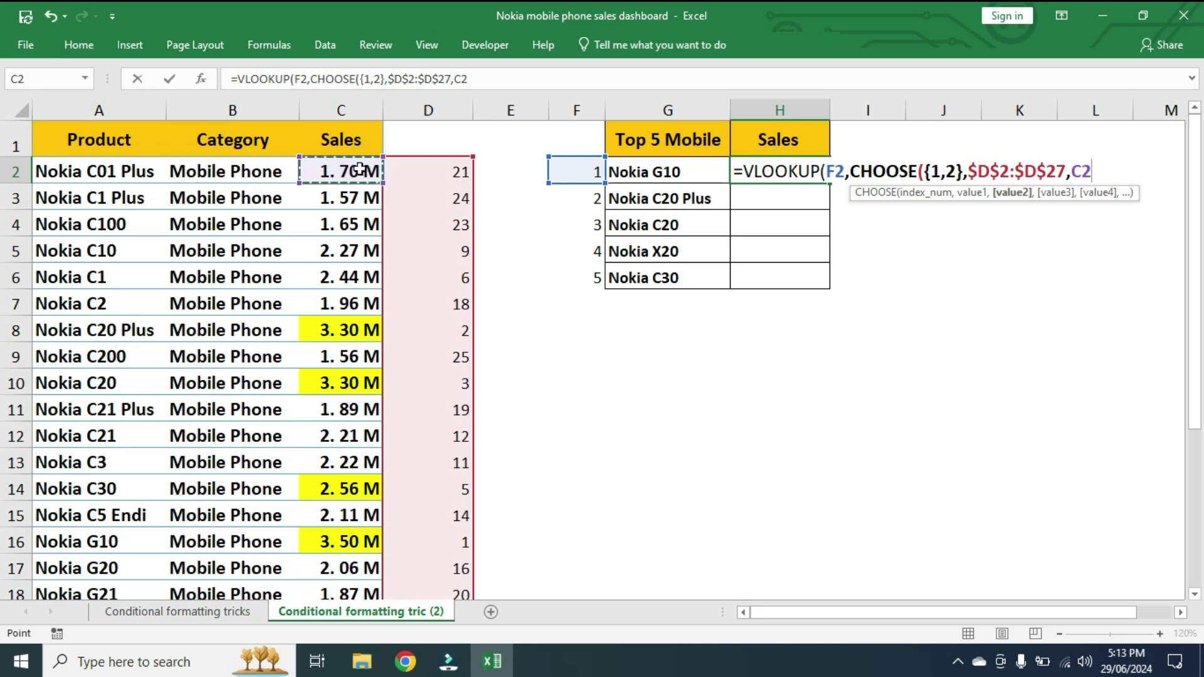
pyautogui.hotkey('ctrl', 'shift', 'Down')
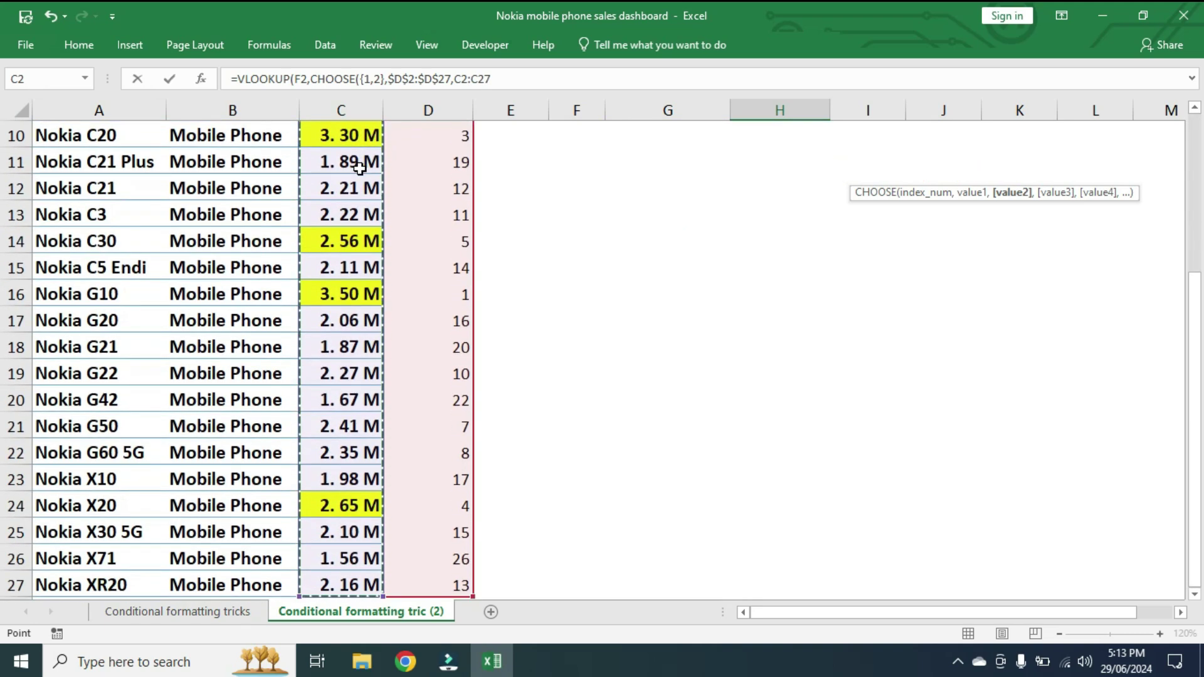
pyautogui.scroll(3, 359, 168)
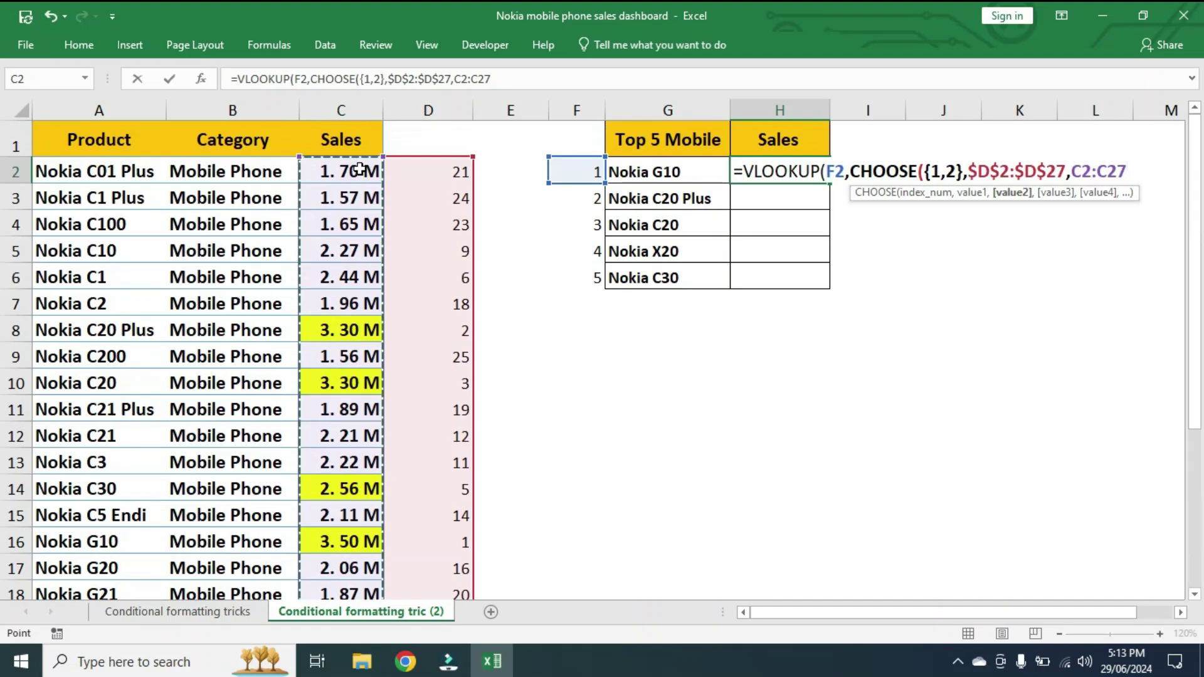
pyautogui.press('F4')
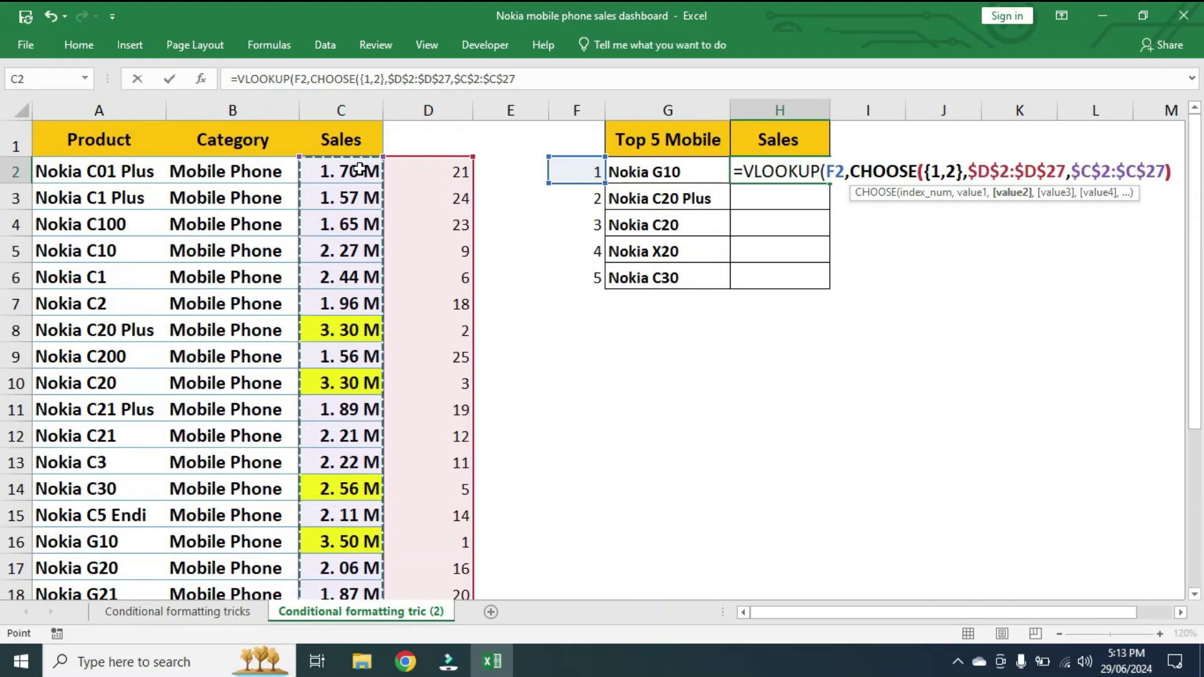
pyautogui.write(')')
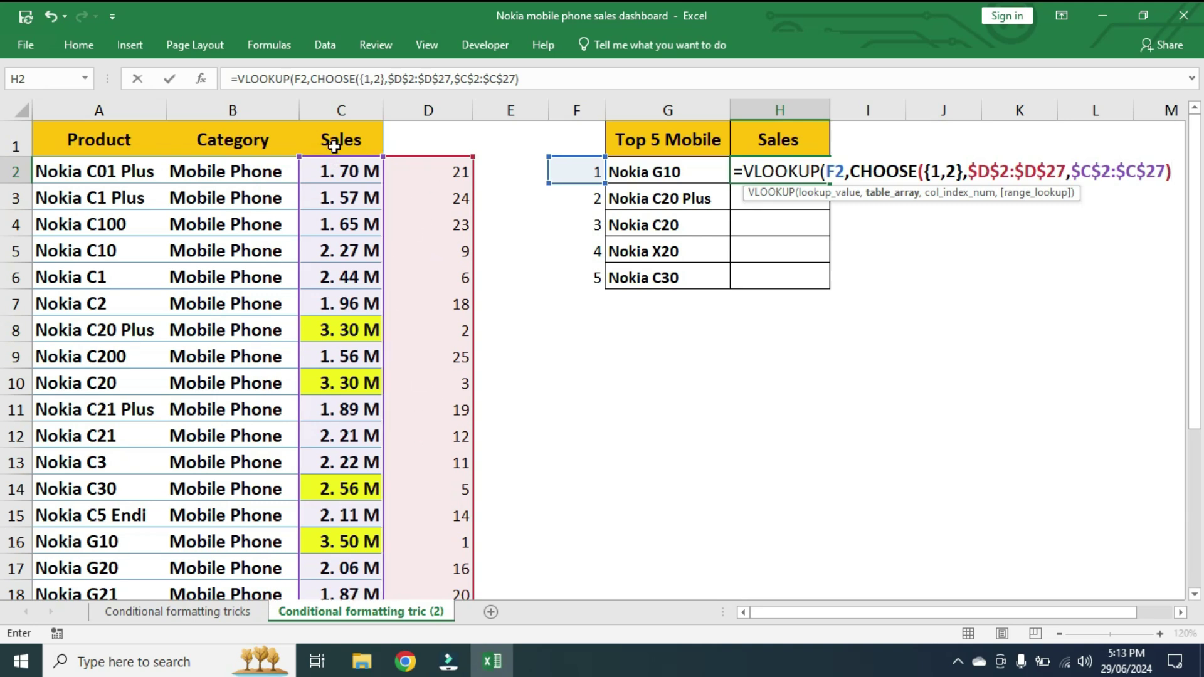
# Complete the H2 VLOOKUP with column index 2 and range lookup 0, and fill the formula down to H6
pyautogui.write(',')
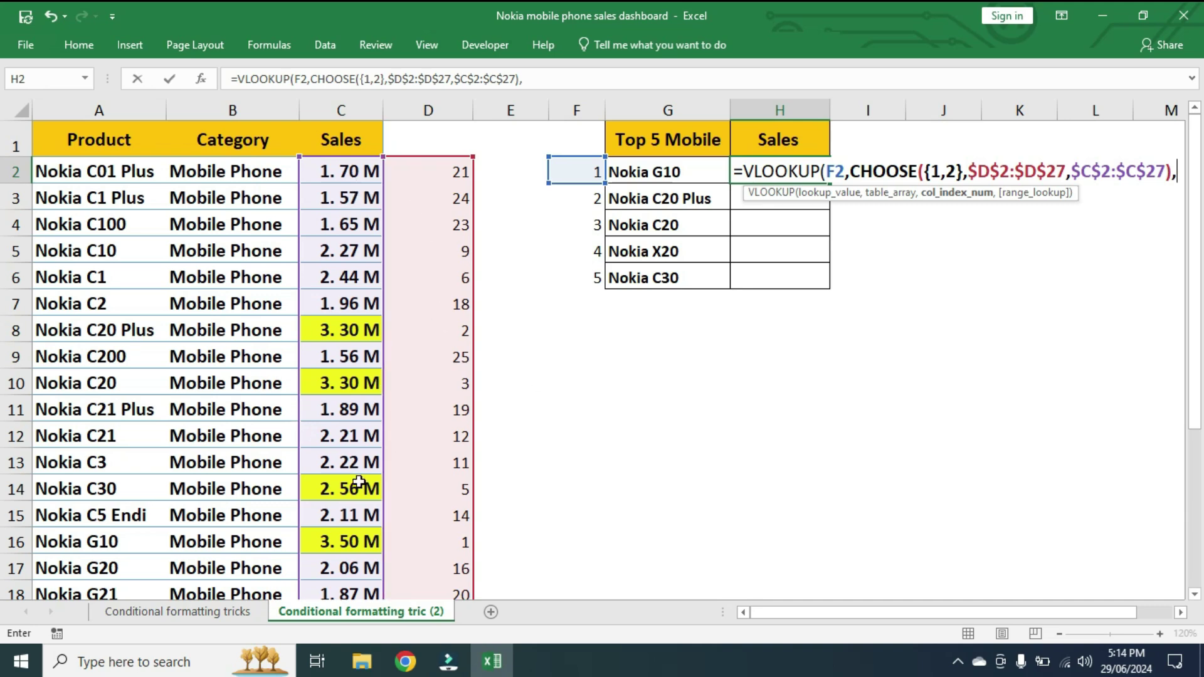
pyautogui.write('2')
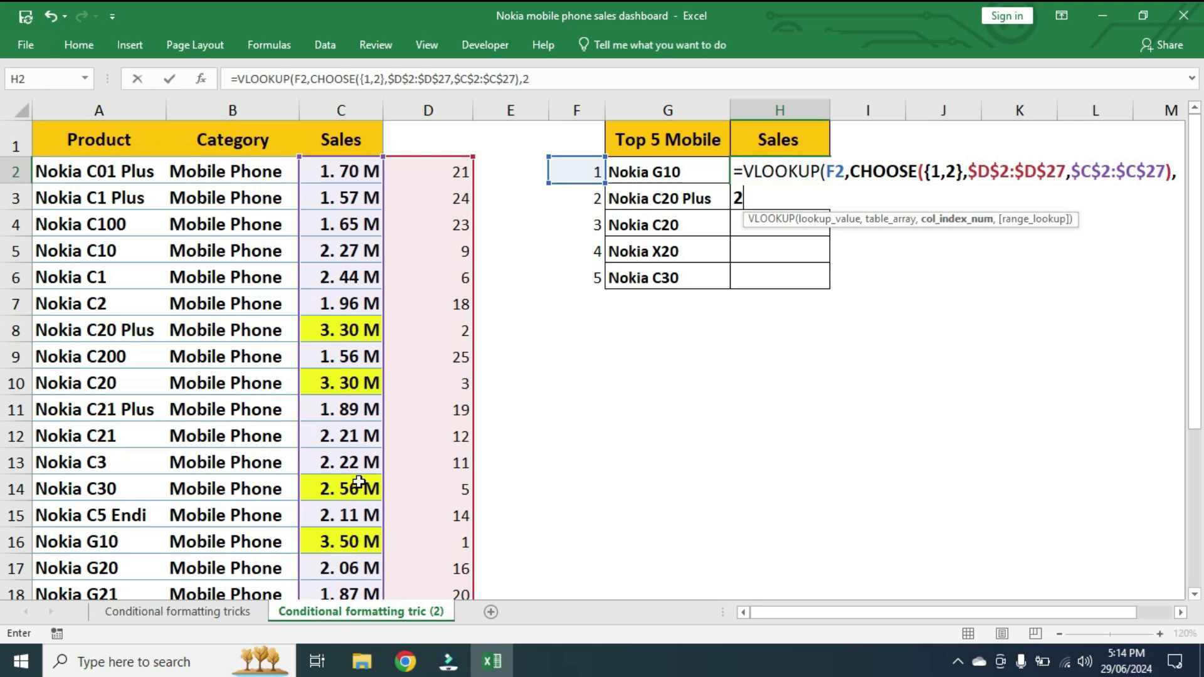
pyautogui.write(',0')
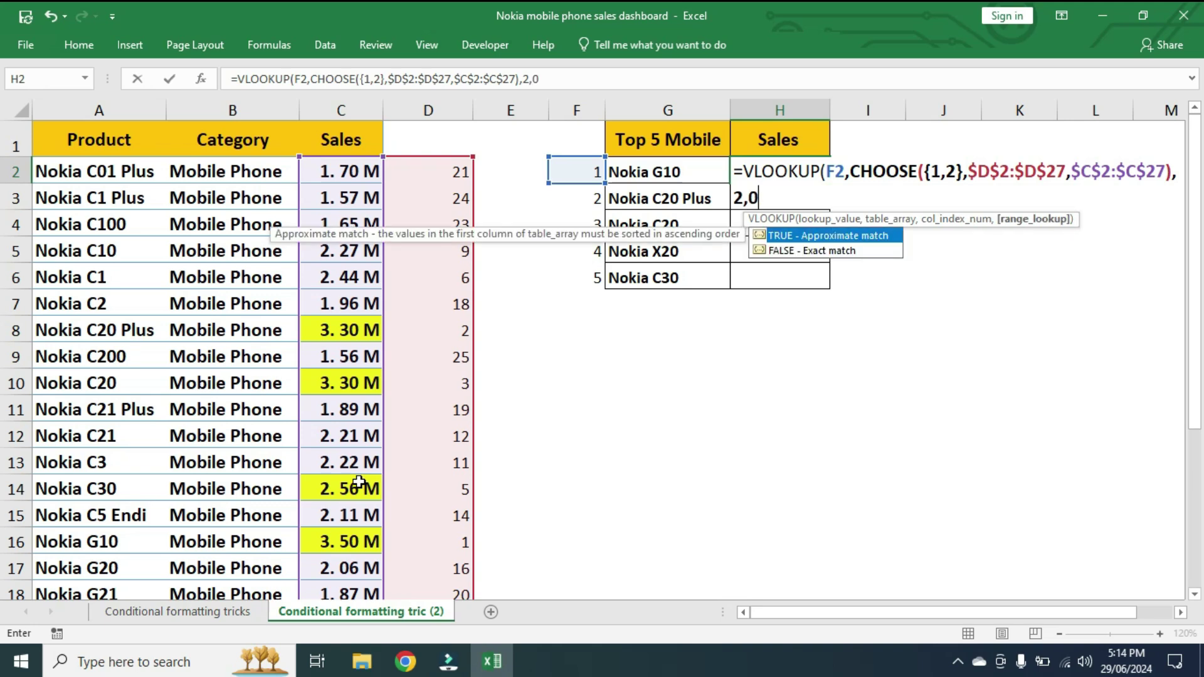
pyautogui.write(')')
pyautogui.press('Return')
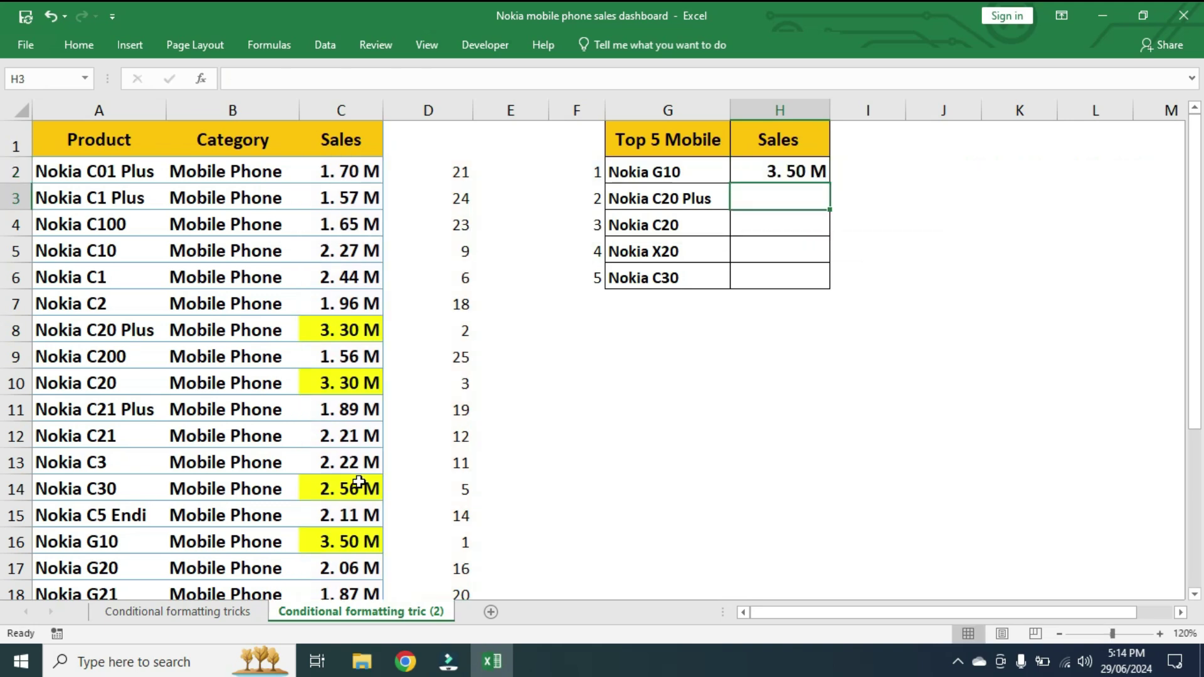
pyautogui.click(776, 170)
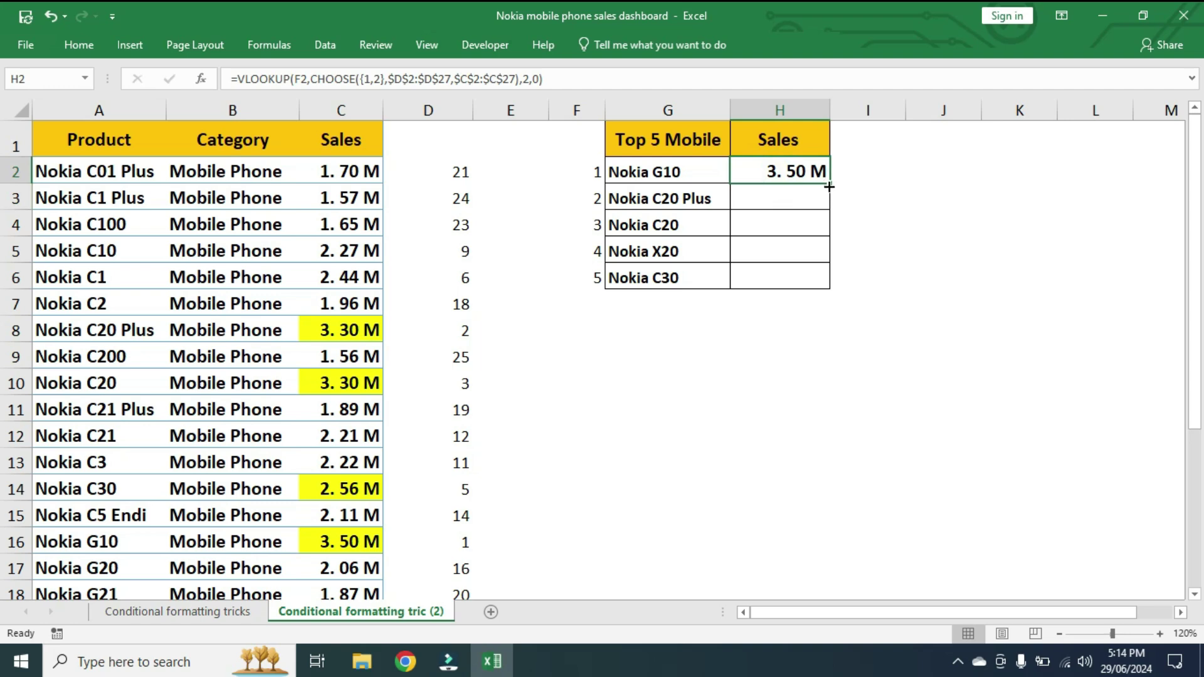
pyautogui.moveTo(829, 186); pyautogui.dragTo(828, 280)
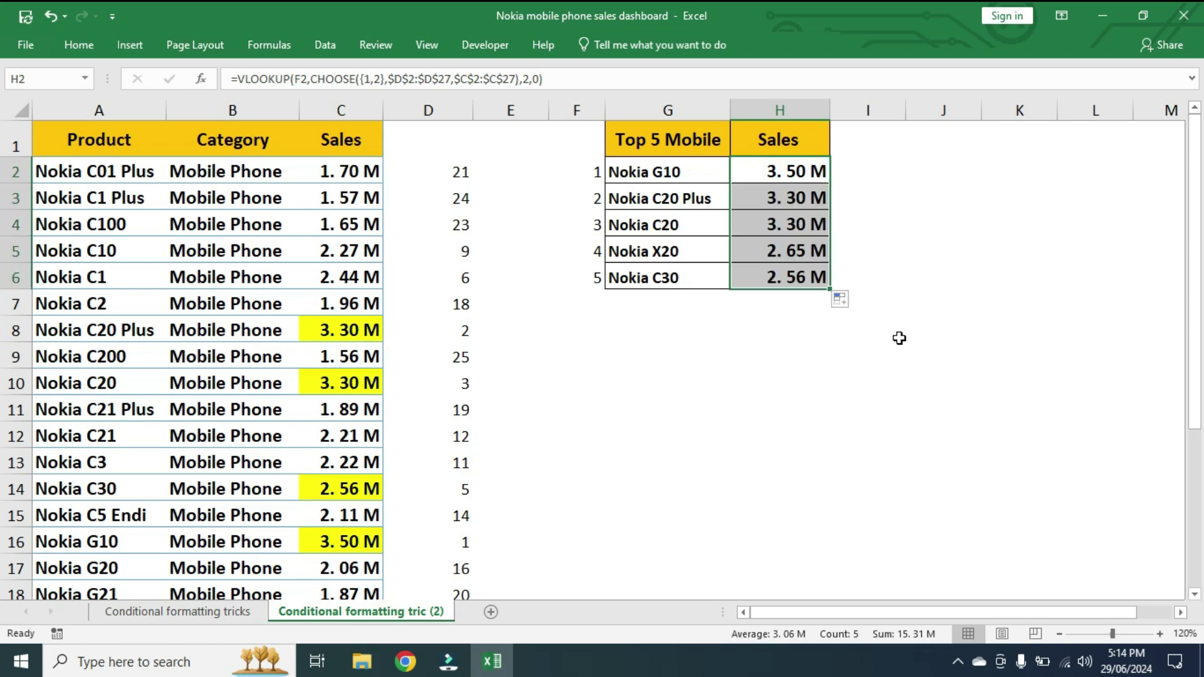
pyautogui.click(443, 102)
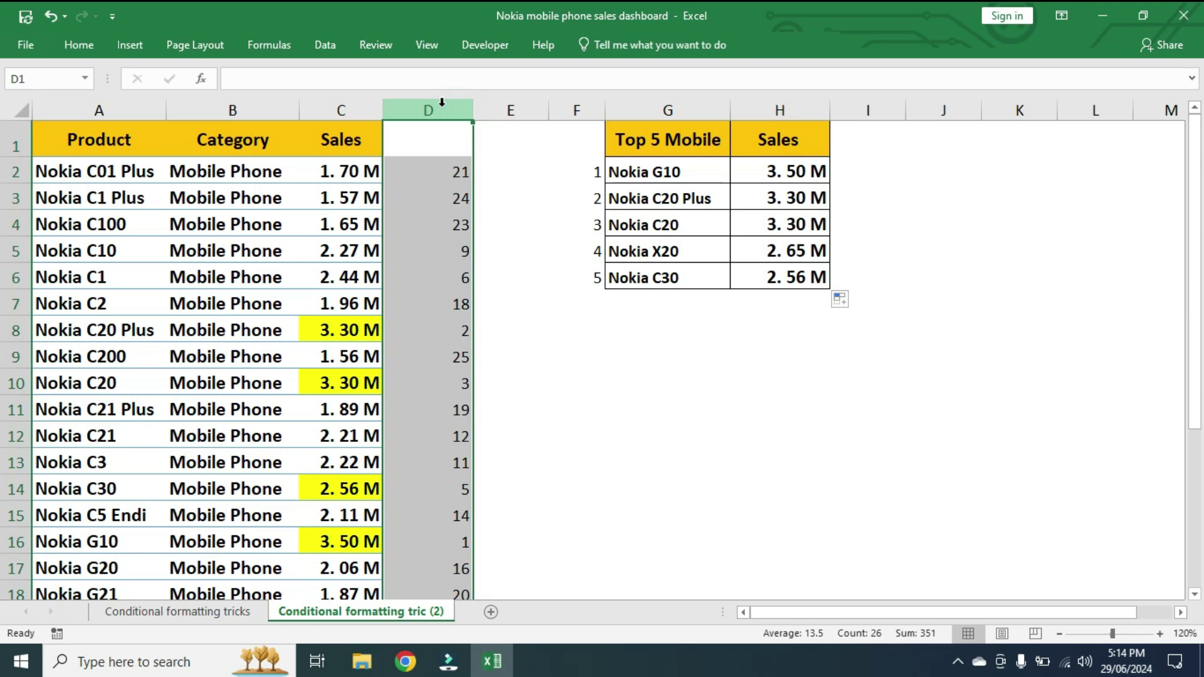
pyautogui.click(568, 104)
pyautogui.moveTo(671, 164); pyautogui.dragTo(668, 279)
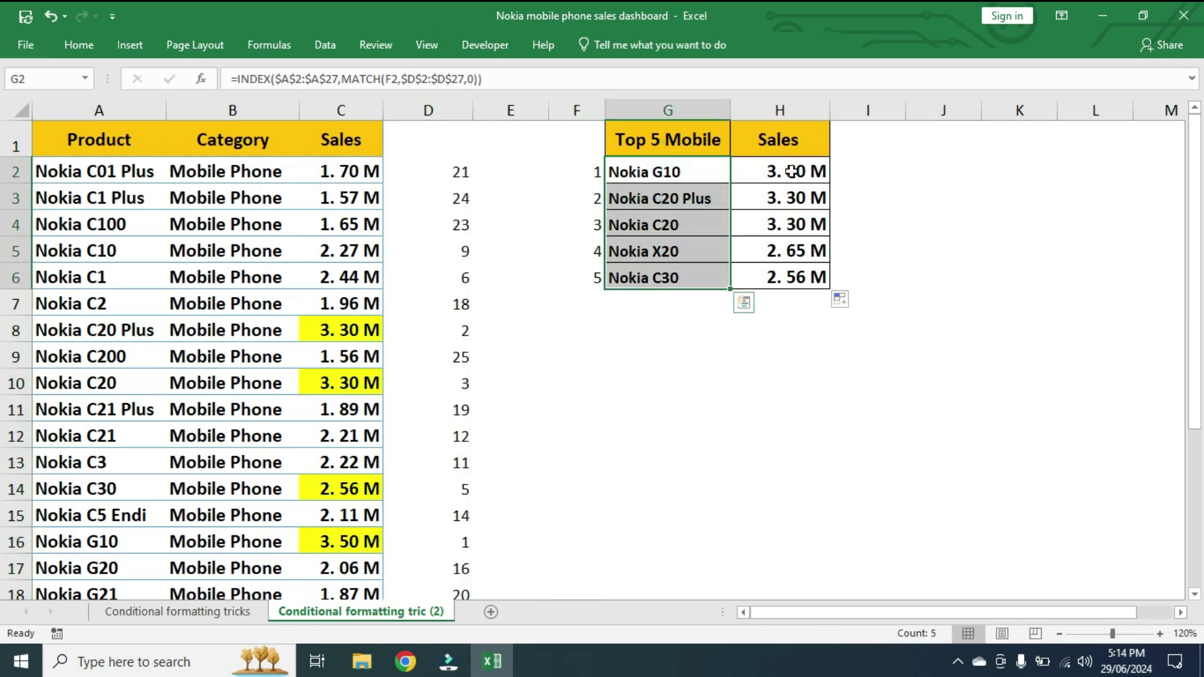
pyautogui.moveTo(791, 171); pyautogui.dragTo(793, 276)
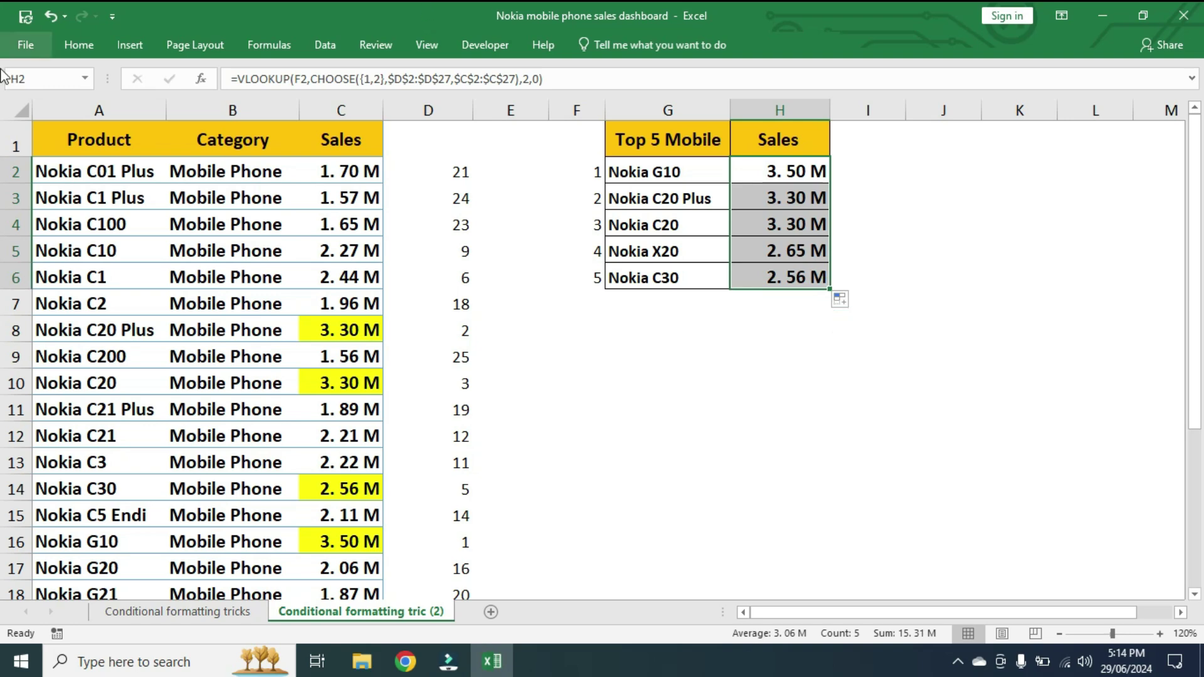
pyautogui.click(398, 330)
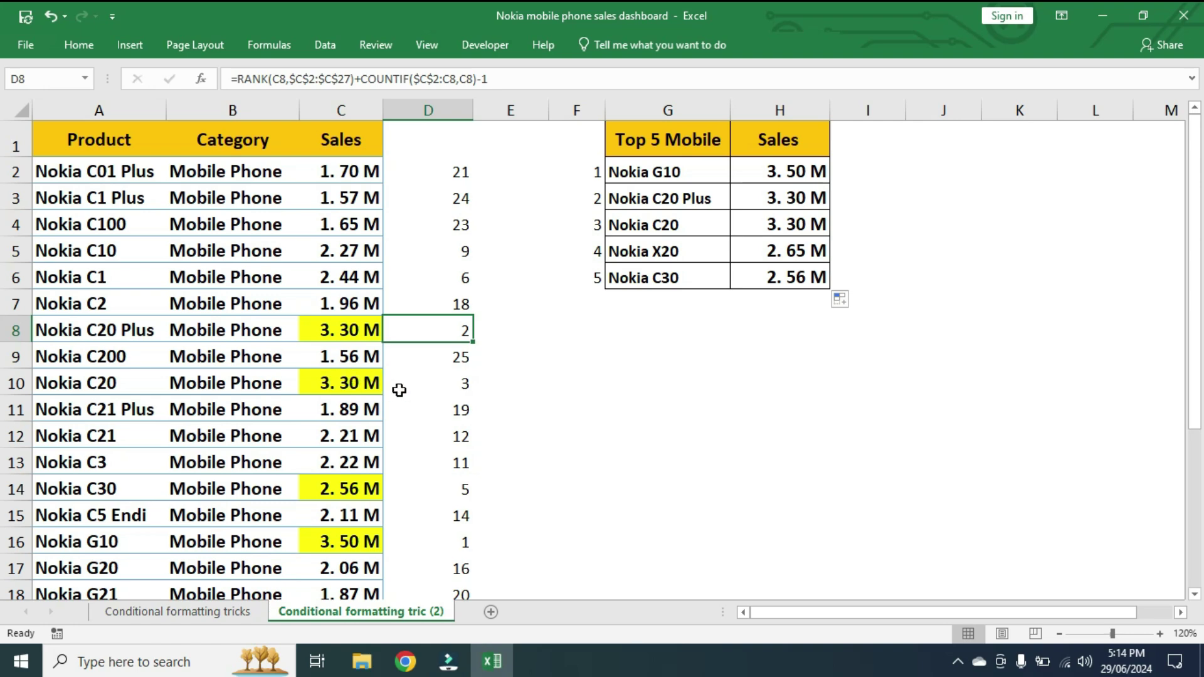
# Hide the helper columns D and F, which hold the sales ranks and the numbers 1 to 5
pyautogui.click(459, 111)
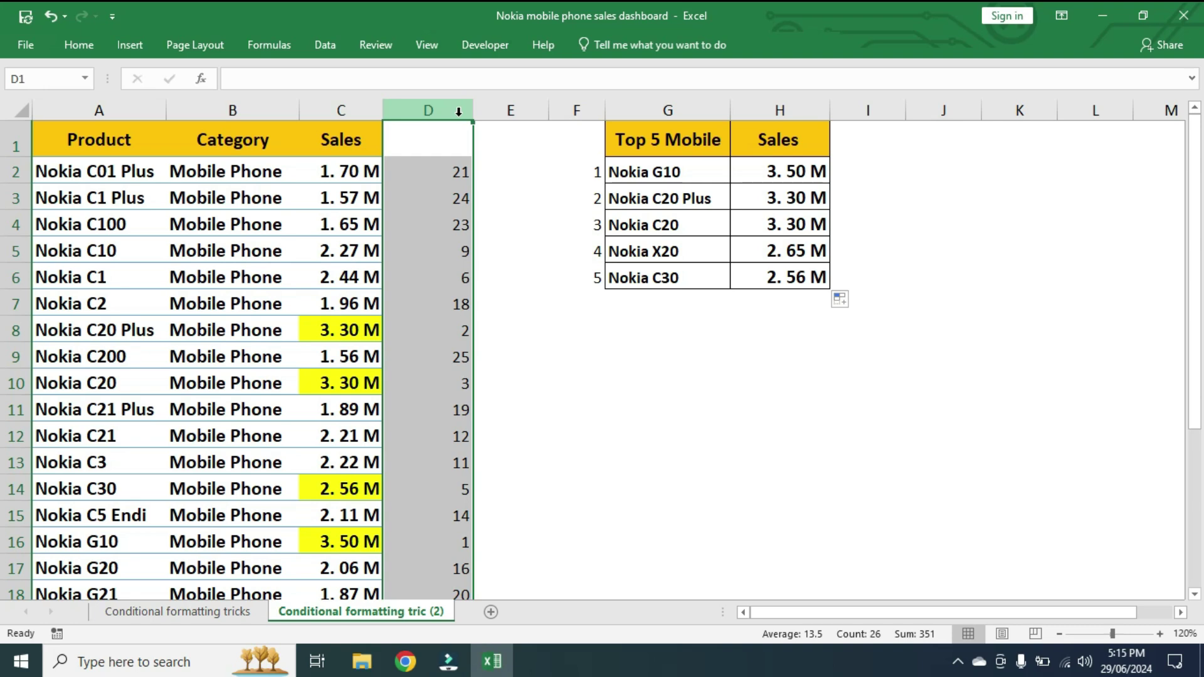
pyautogui.hotkey('ctrl', '0')
pyautogui.click(501, 107)
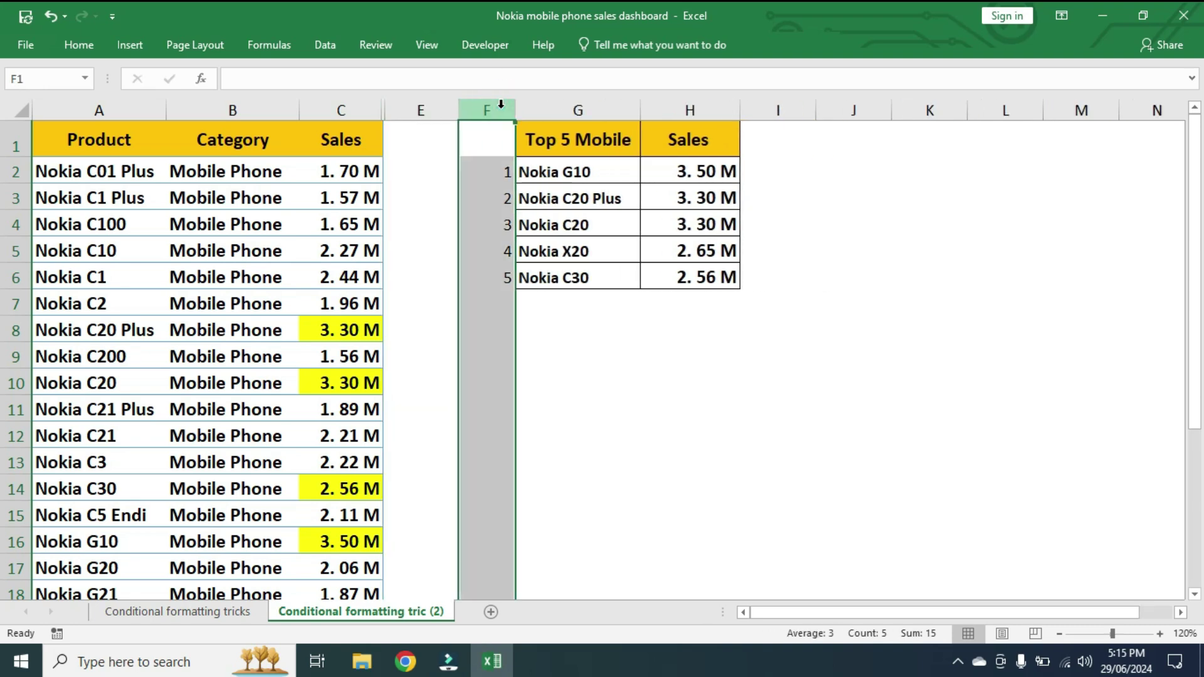
pyautogui.hotkey('ctrl', '0')
pyautogui.click(868, 398)
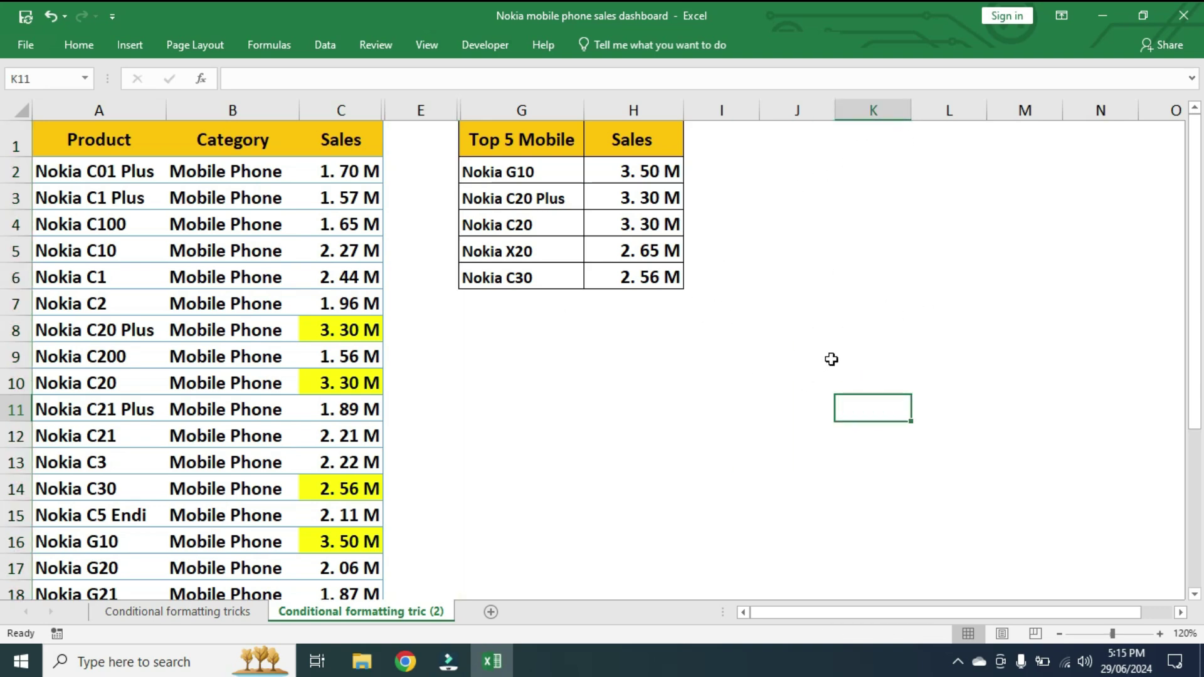
# Insert the Black Up-Pointing Triangle symbol (▲, character code 25B2) into cell J1
pyautogui.click(793, 142)
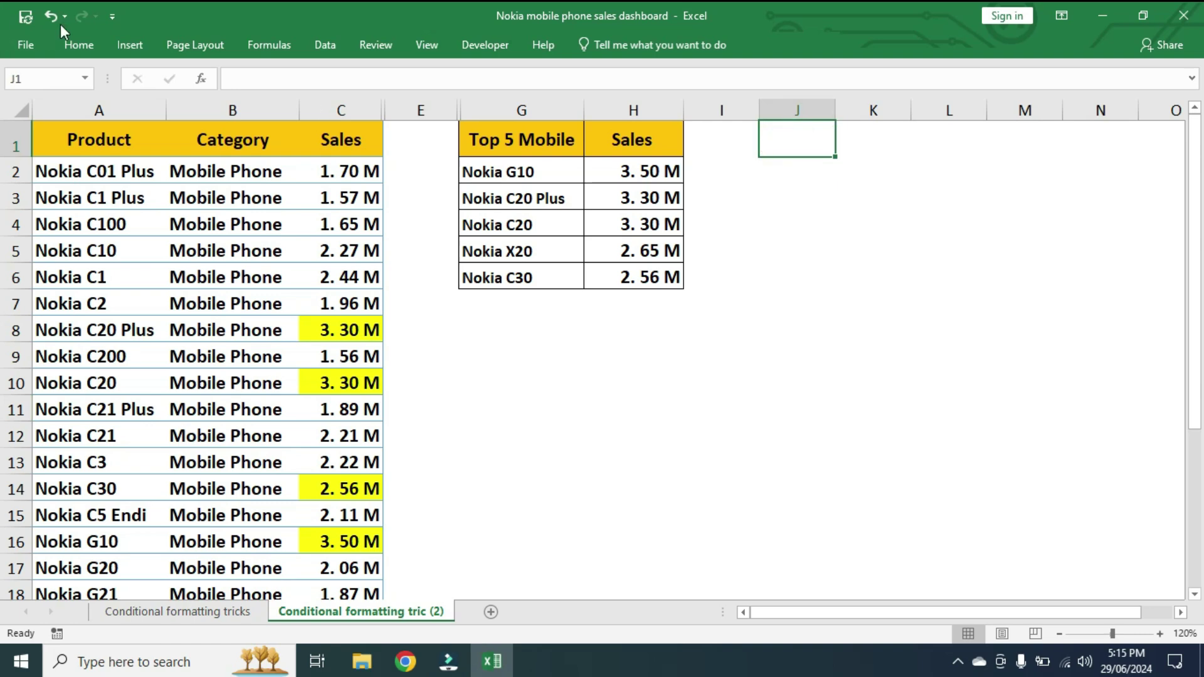
pyautogui.click(128, 47)
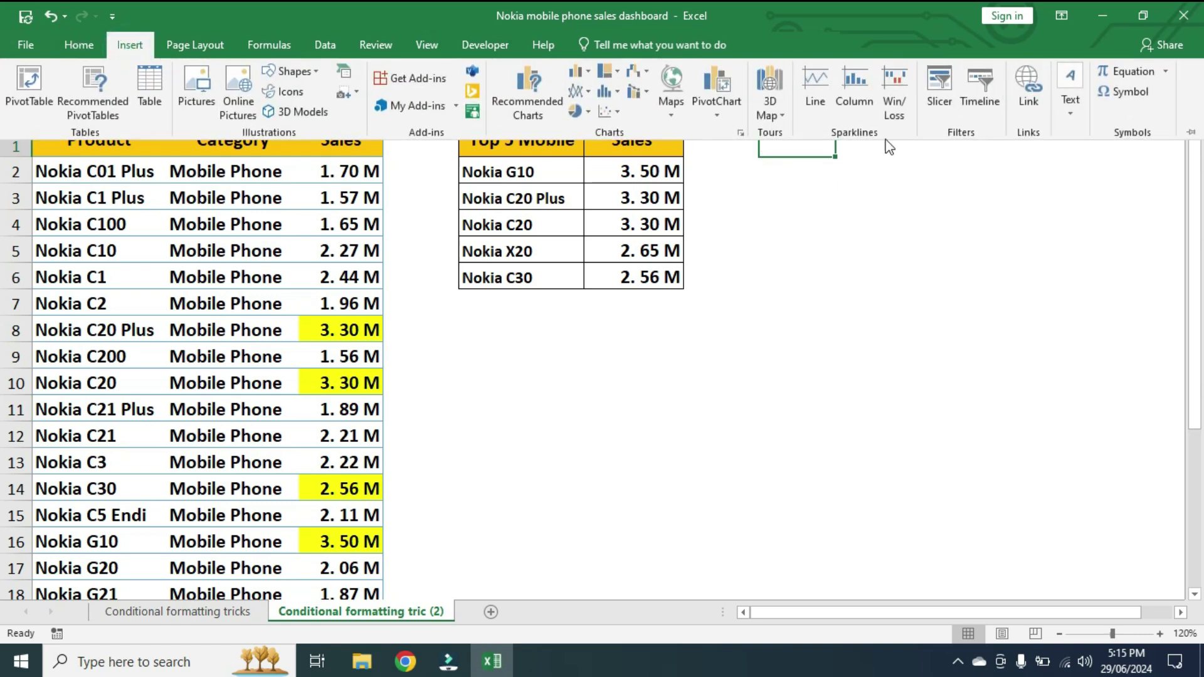
pyautogui.click(1116, 90)
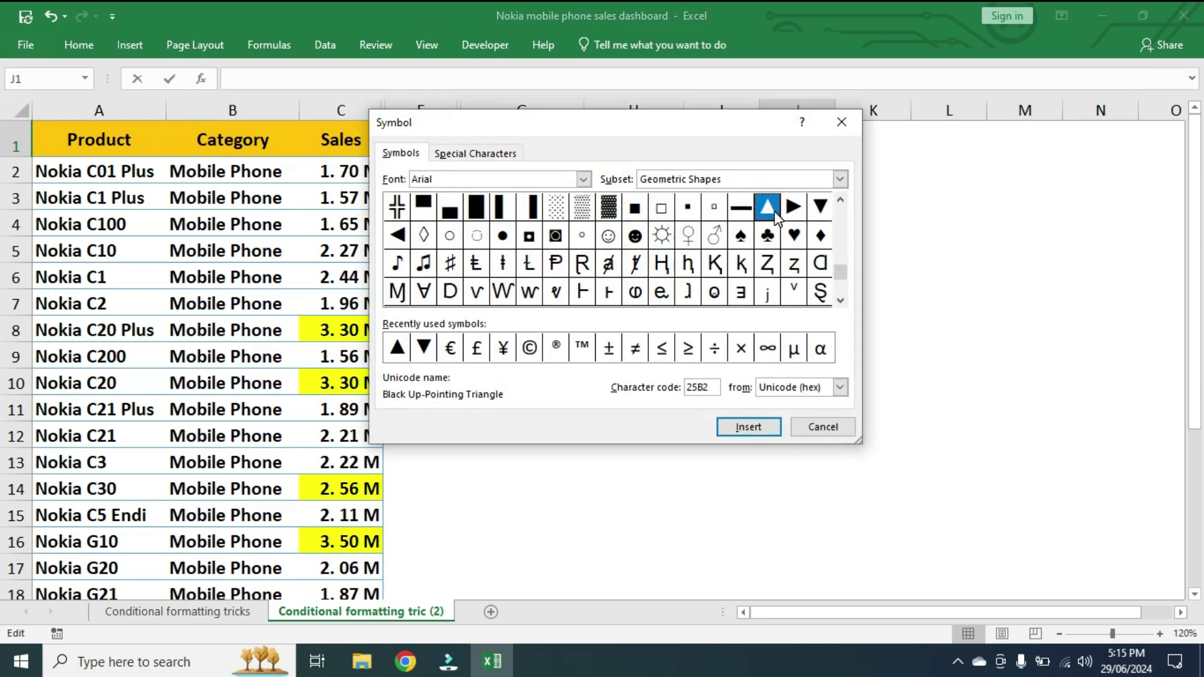
pyautogui.click(775, 212)
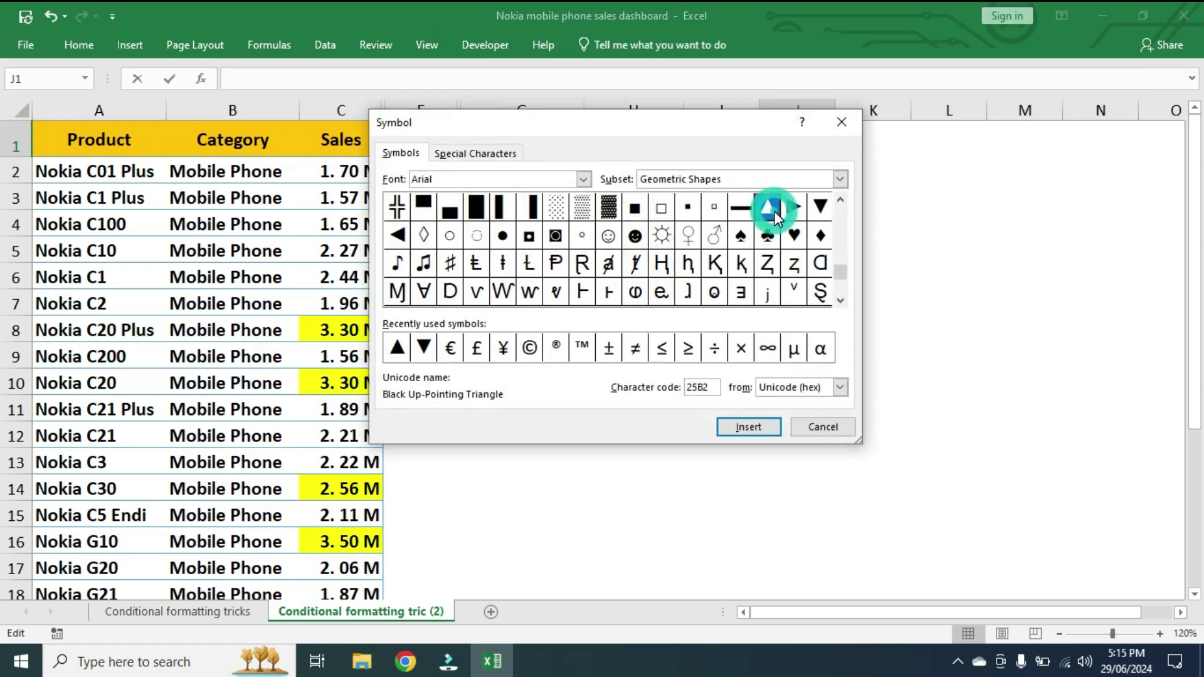
pyautogui.click(768, 434)
pyautogui.click(806, 417)
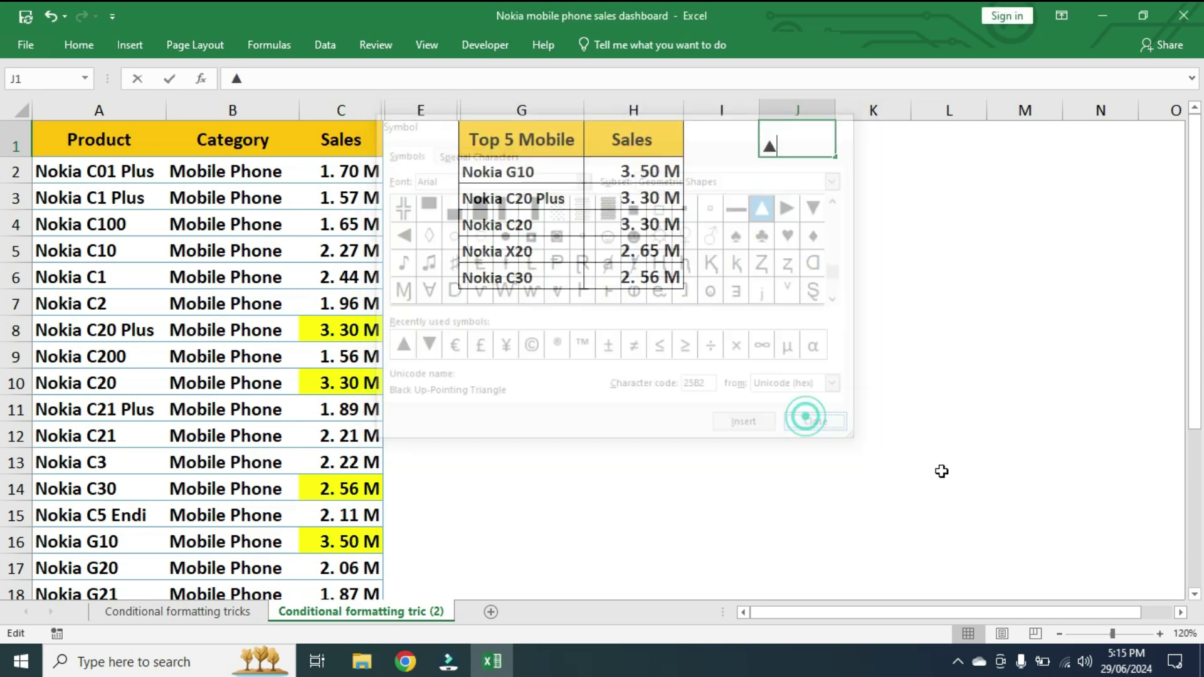
pyautogui.click(896, 145)
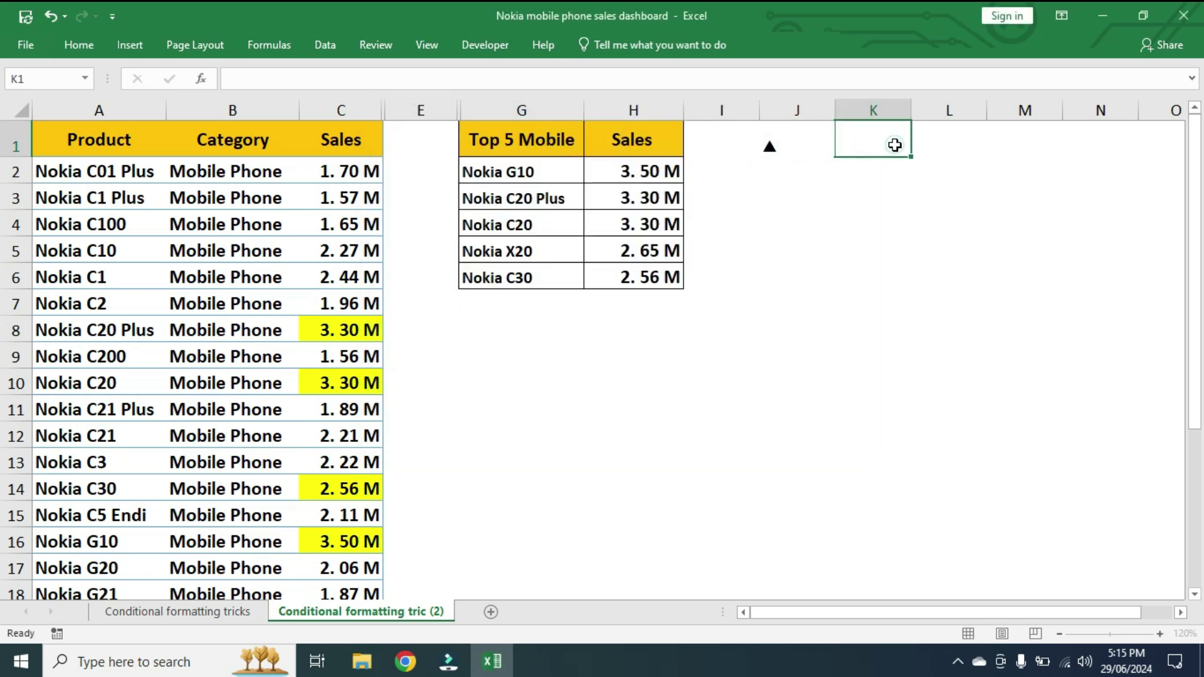
# Start an IFS formula in E2 with C2=H2 as the first logical test
pyautogui.click(347, 329)
pyautogui.click(395, 328)
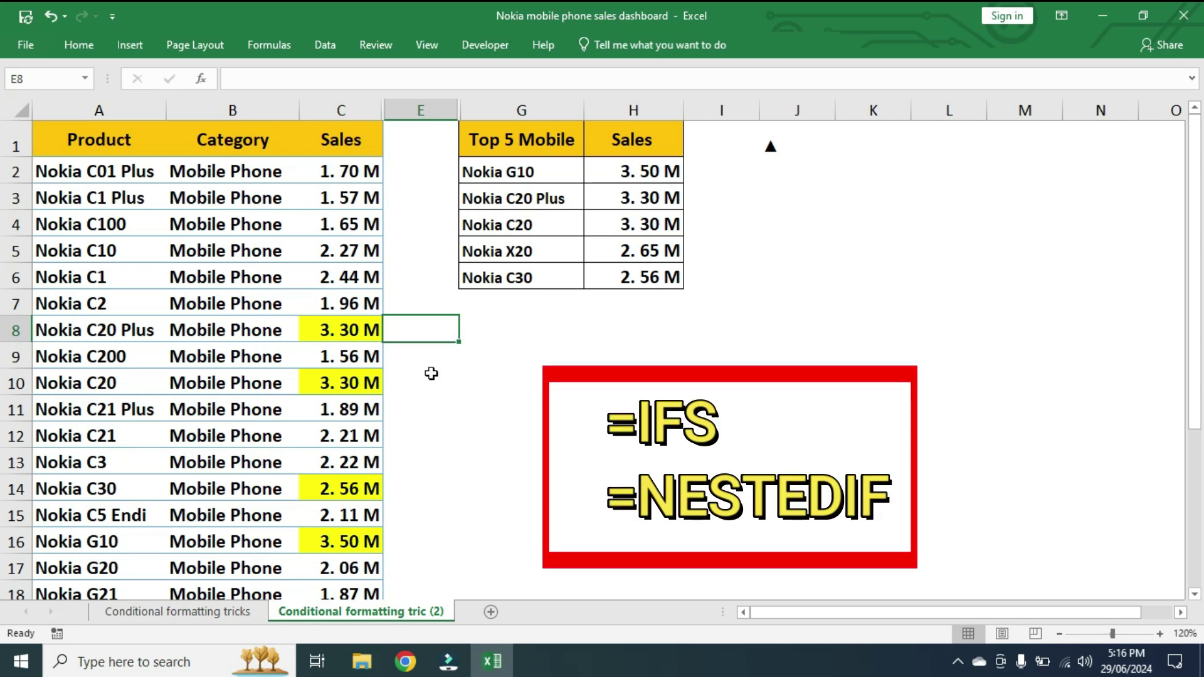
pyautogui.click(413, 171)
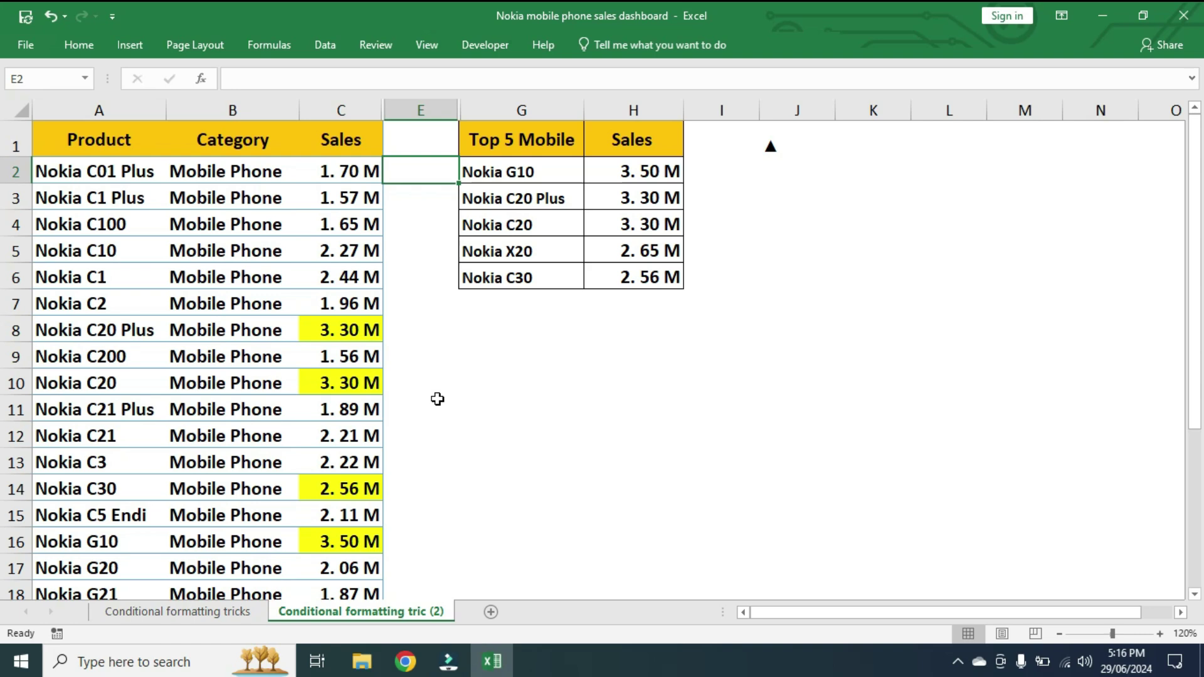
pyautogui.write('=')
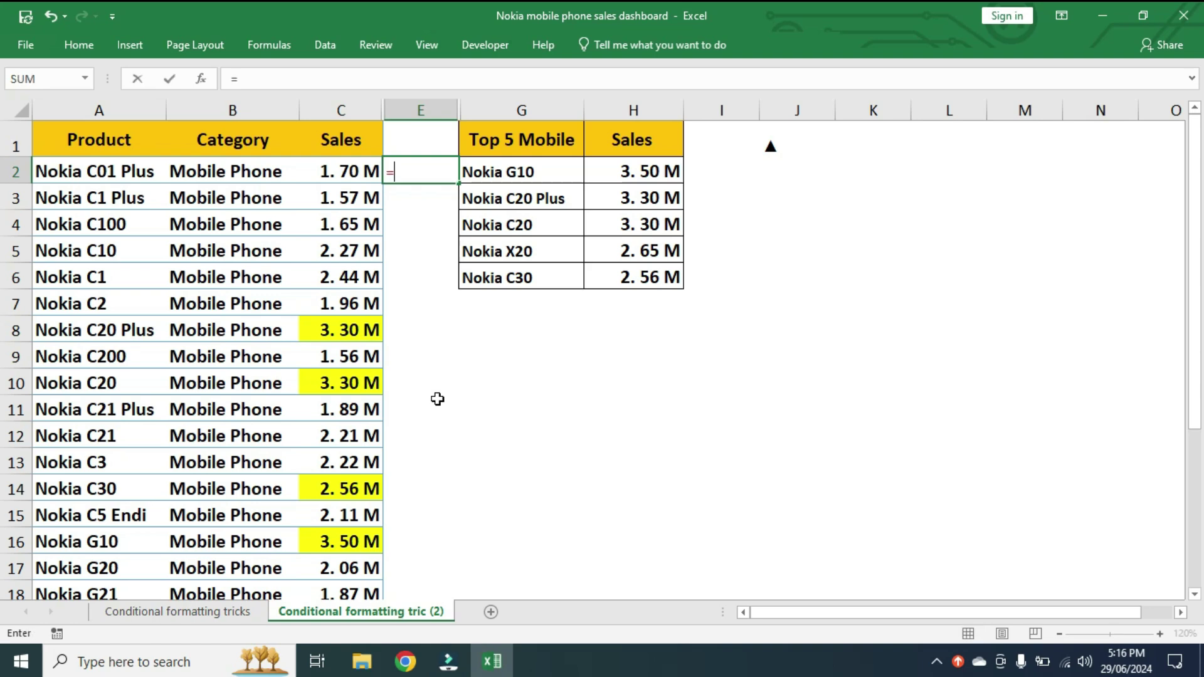
pyautogui.write('ifs')
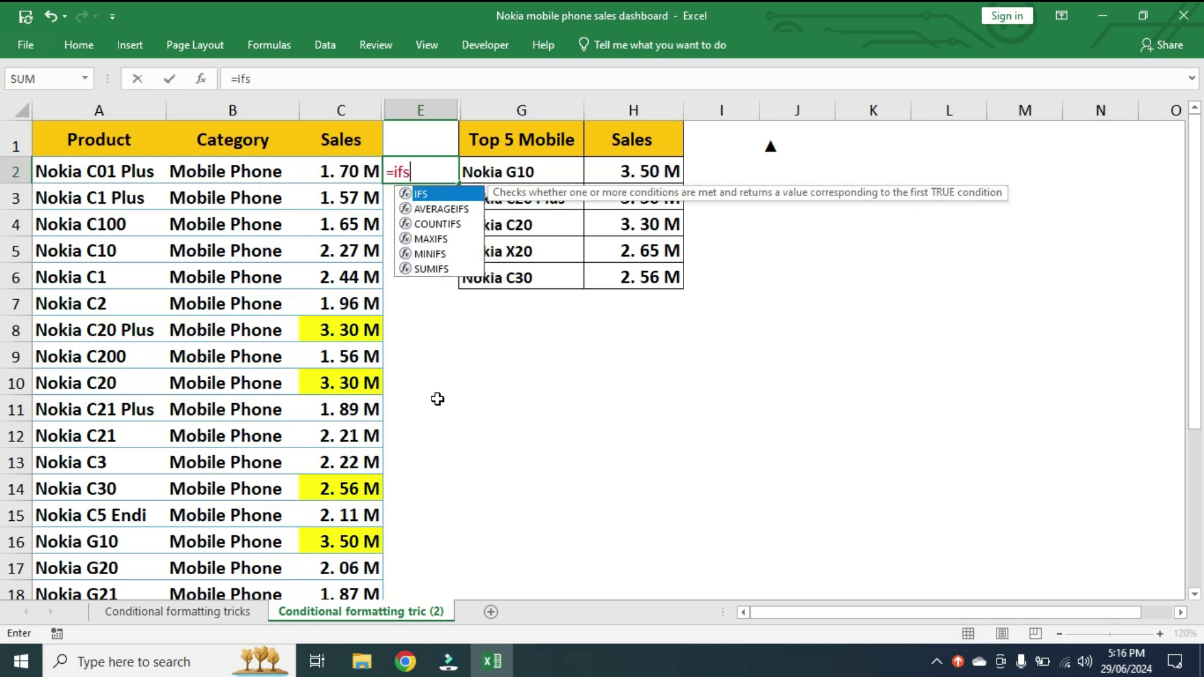
pyautogui.press('Tab')
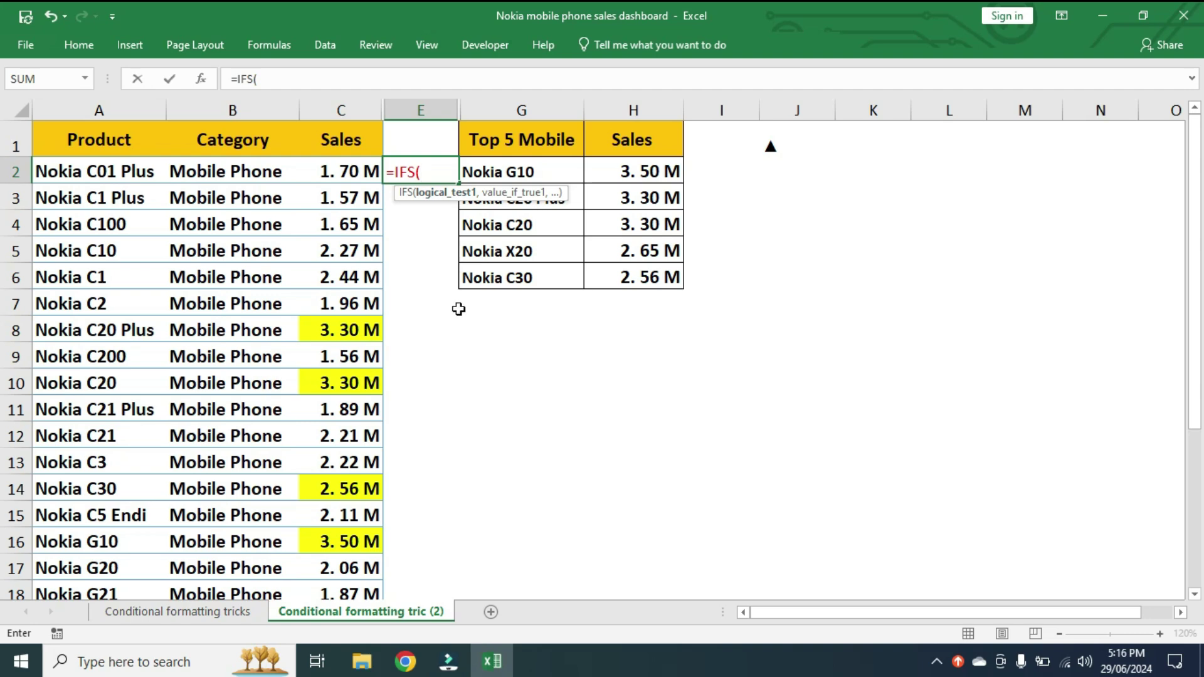
pyautogui.click(327, 172)
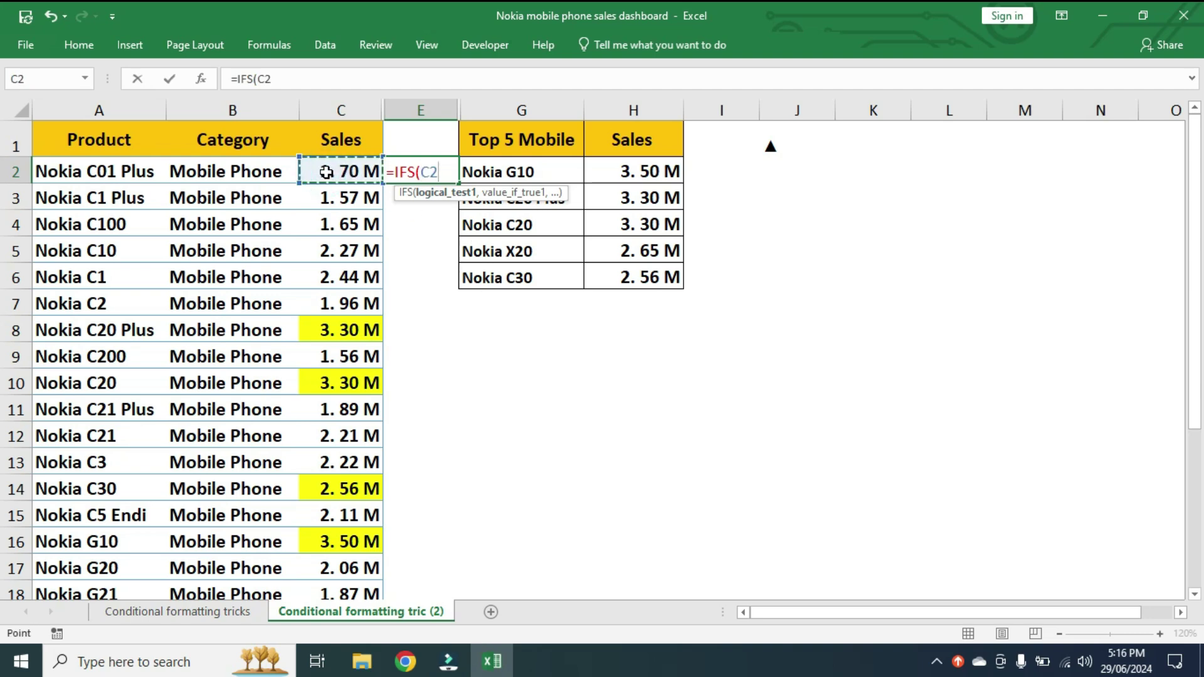
pyautogui.write('=')
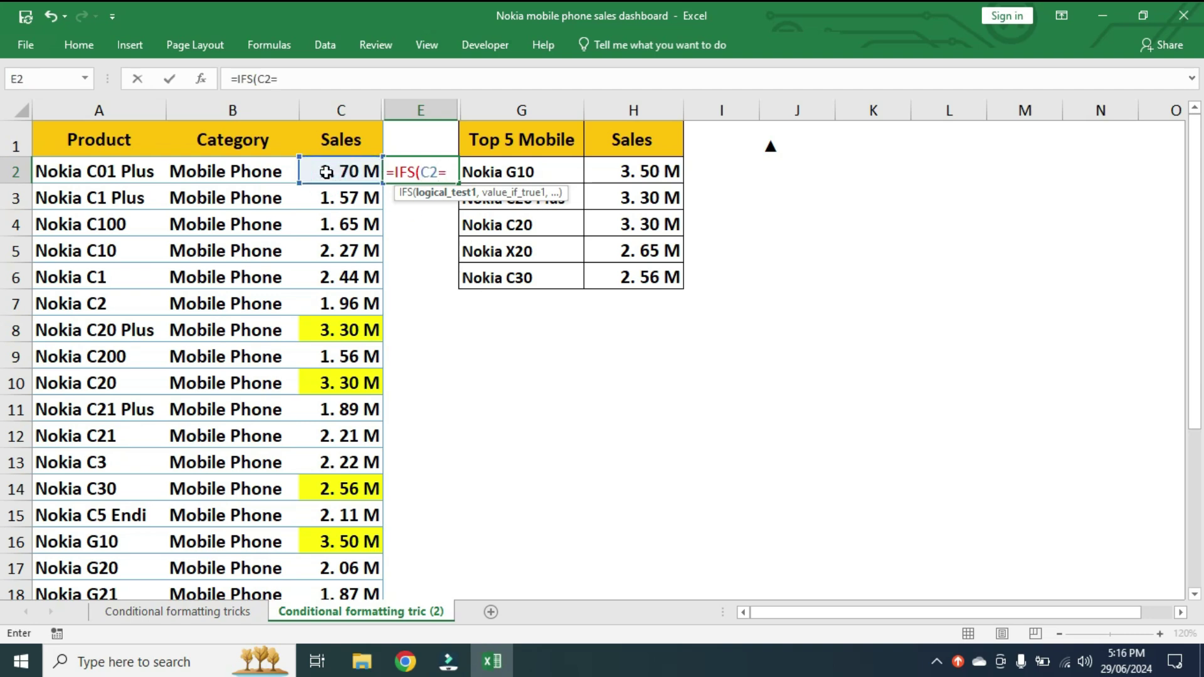
pyautogui.click(606, 173)
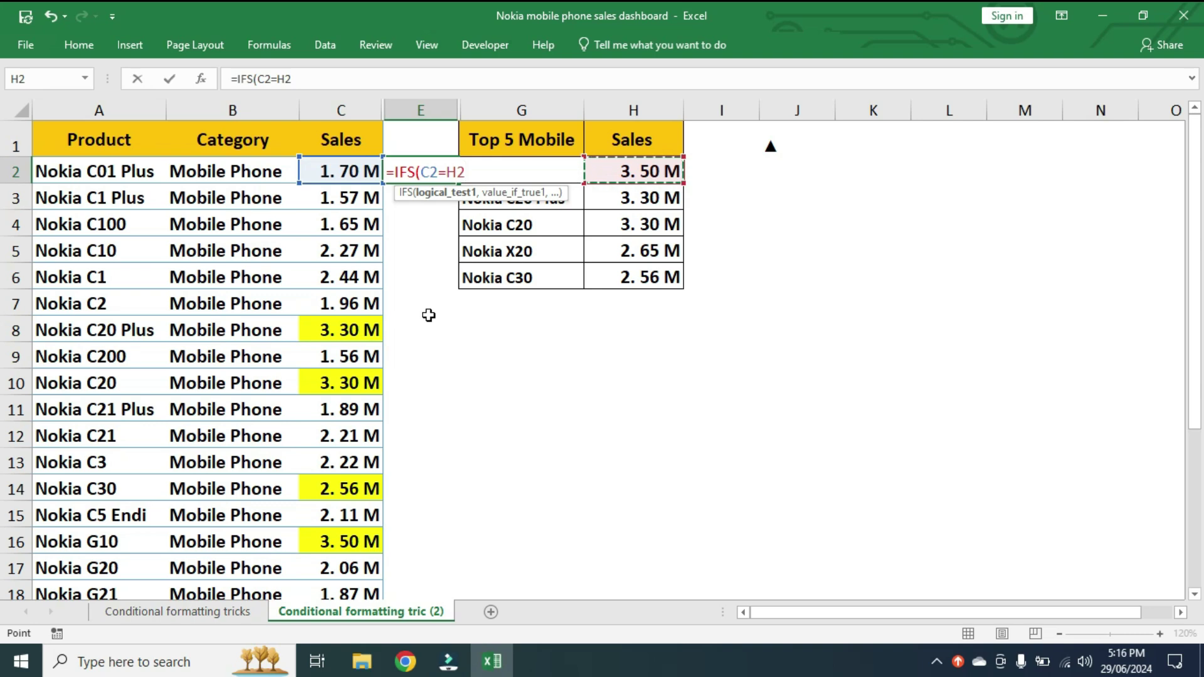
pyautogui.write(',')
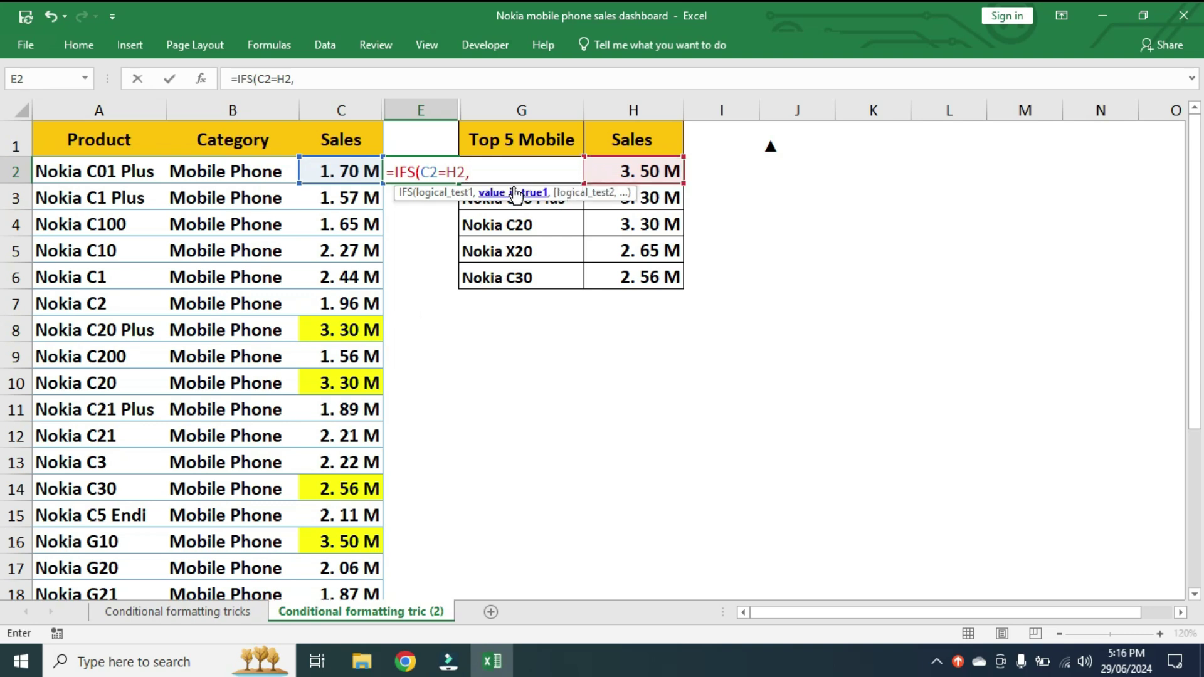
# Set the absolute reference $J$1 as the first true value and make the H2 reference absolute as $H$2
pyautogui.click(781, 148)
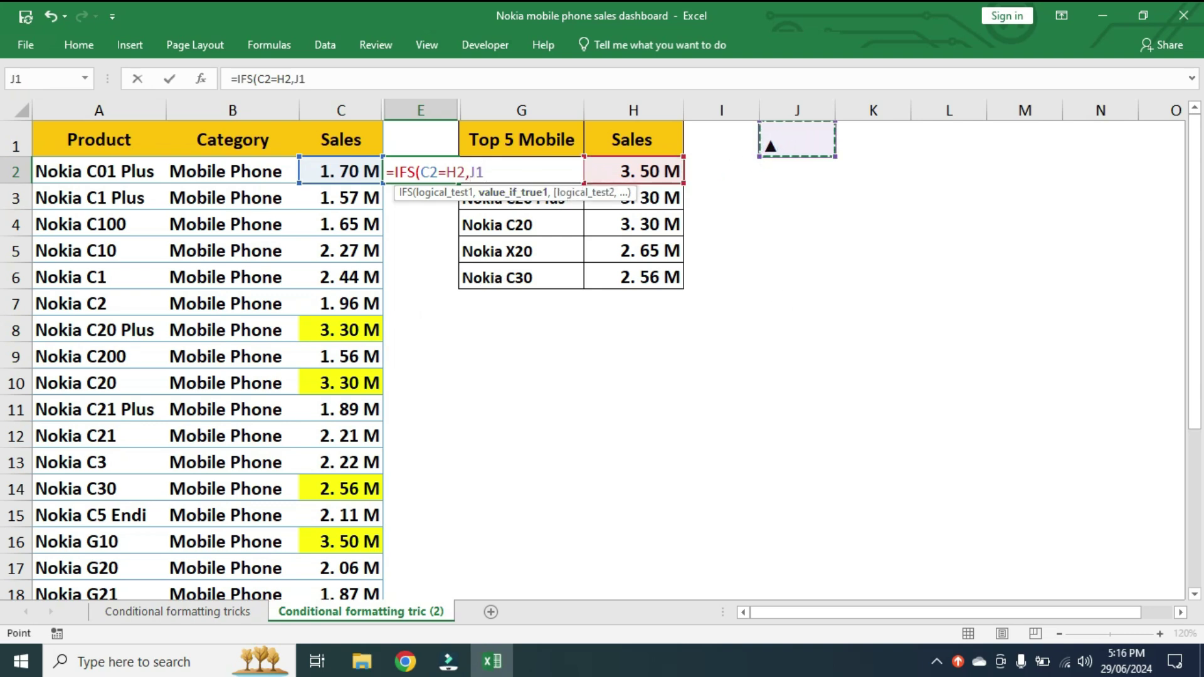
pyautogui.press('F4')
pyautogui.click(461, 173)
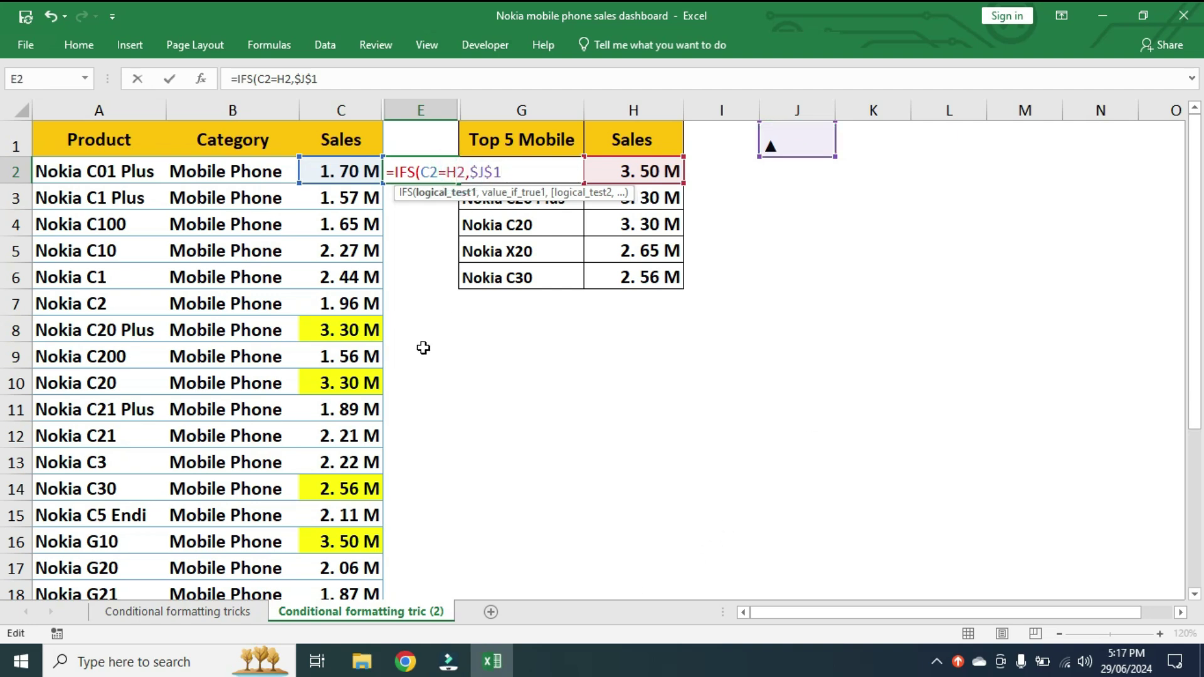
pyautogui.press('F4')
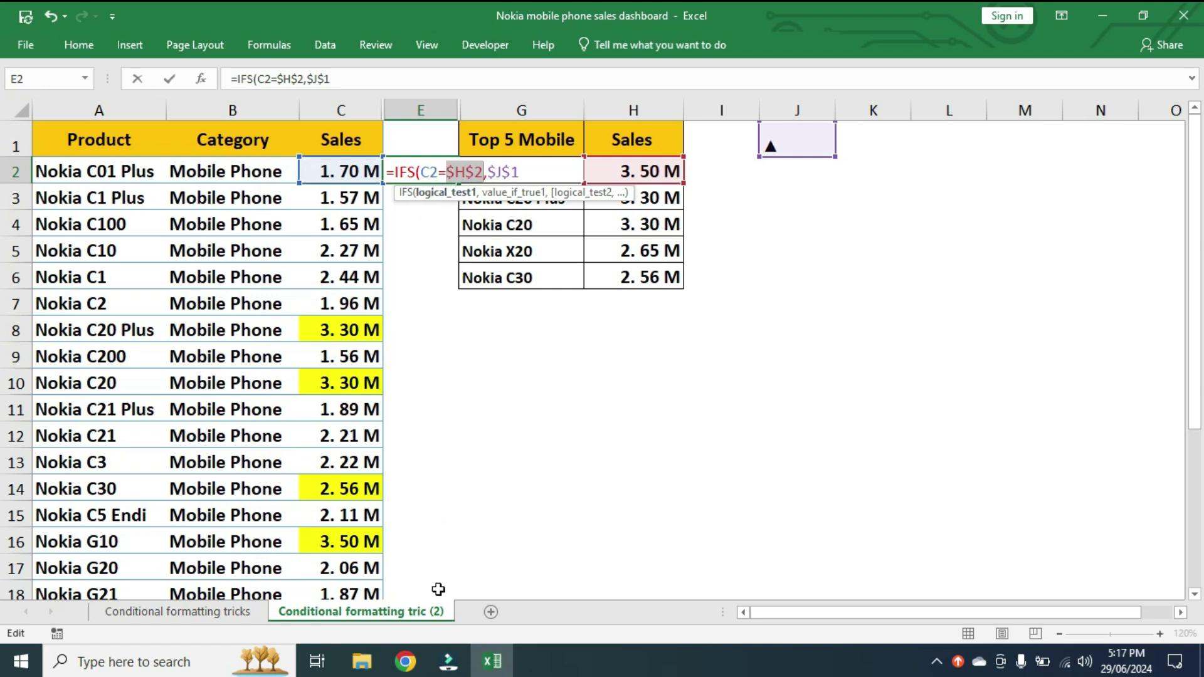
pyautogui.press('End')
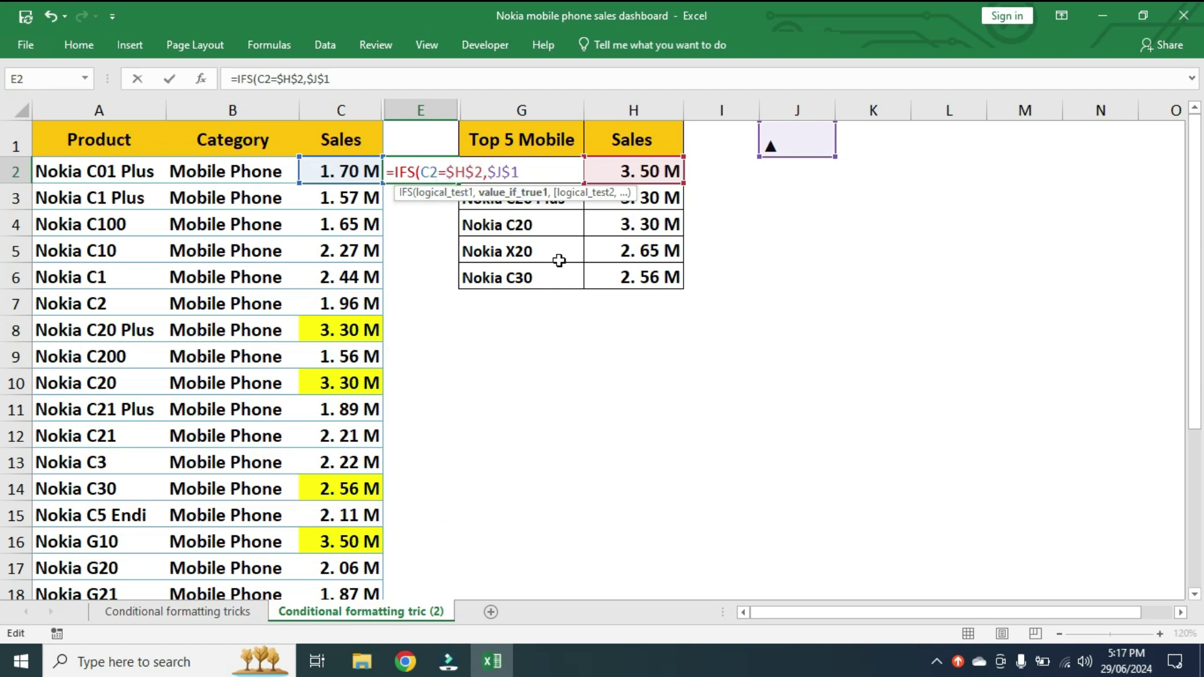
pyautogui.write(',')
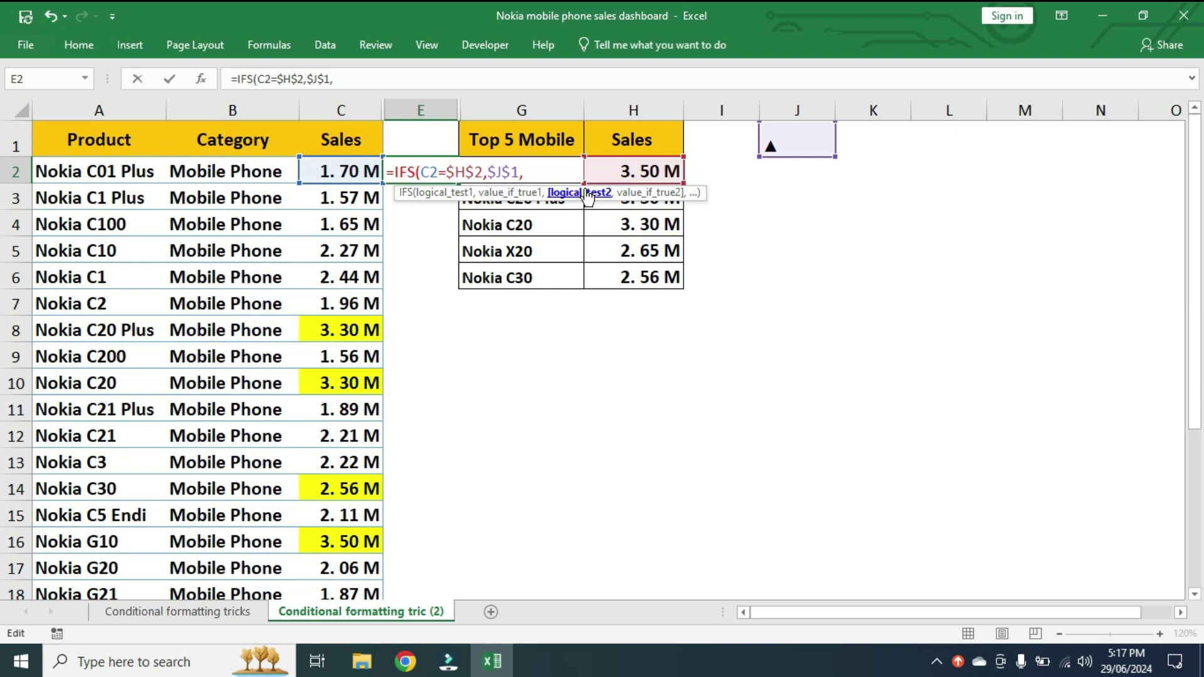
# Add a second IFS condition, C2=$H$3, that returns the triangle symbol from $J$1
pyautogui.click(339, 171)
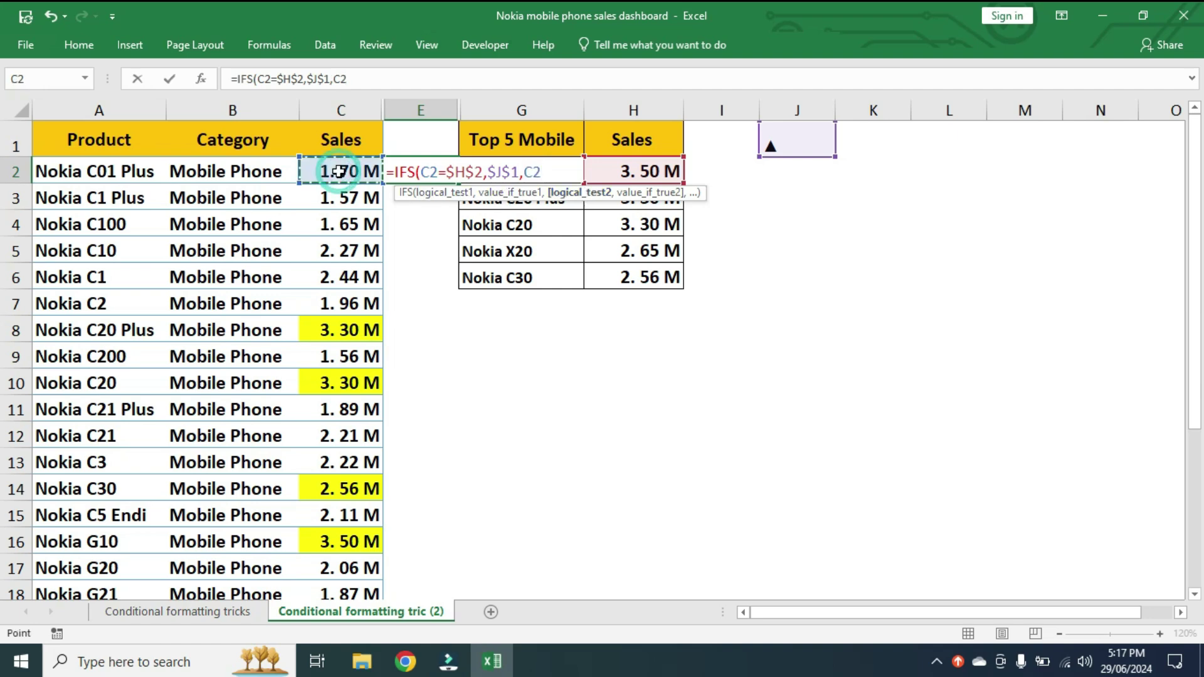
pyautogui.write('=')
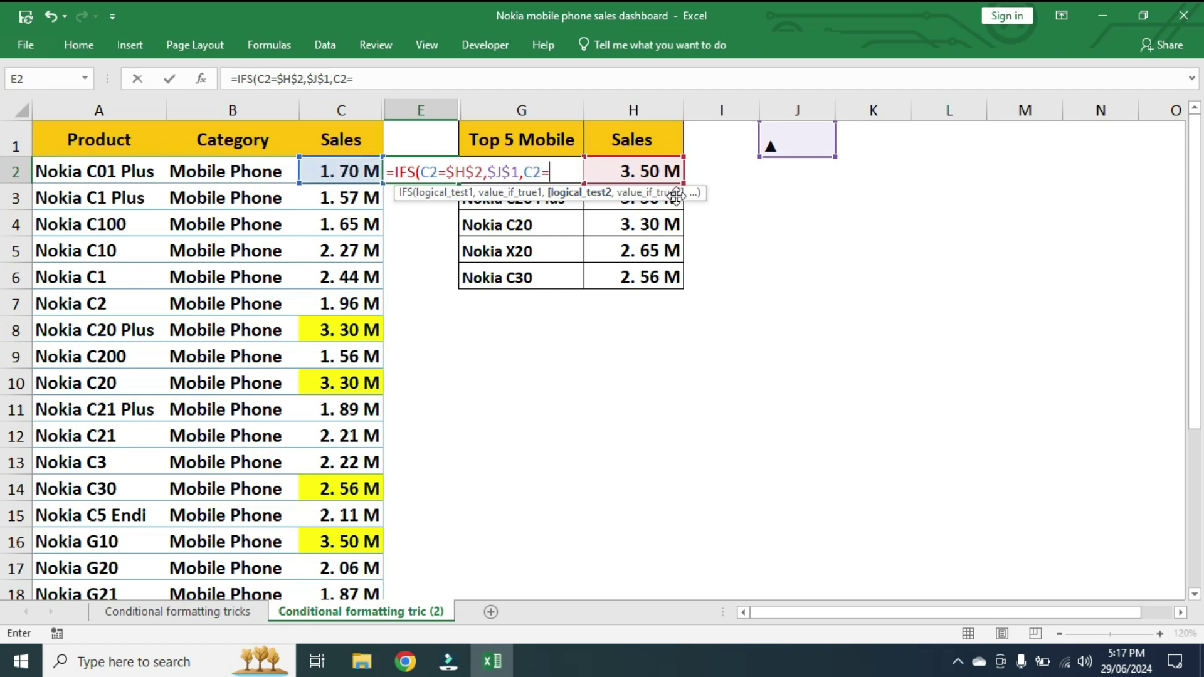
pyautogui.click(654, 204)
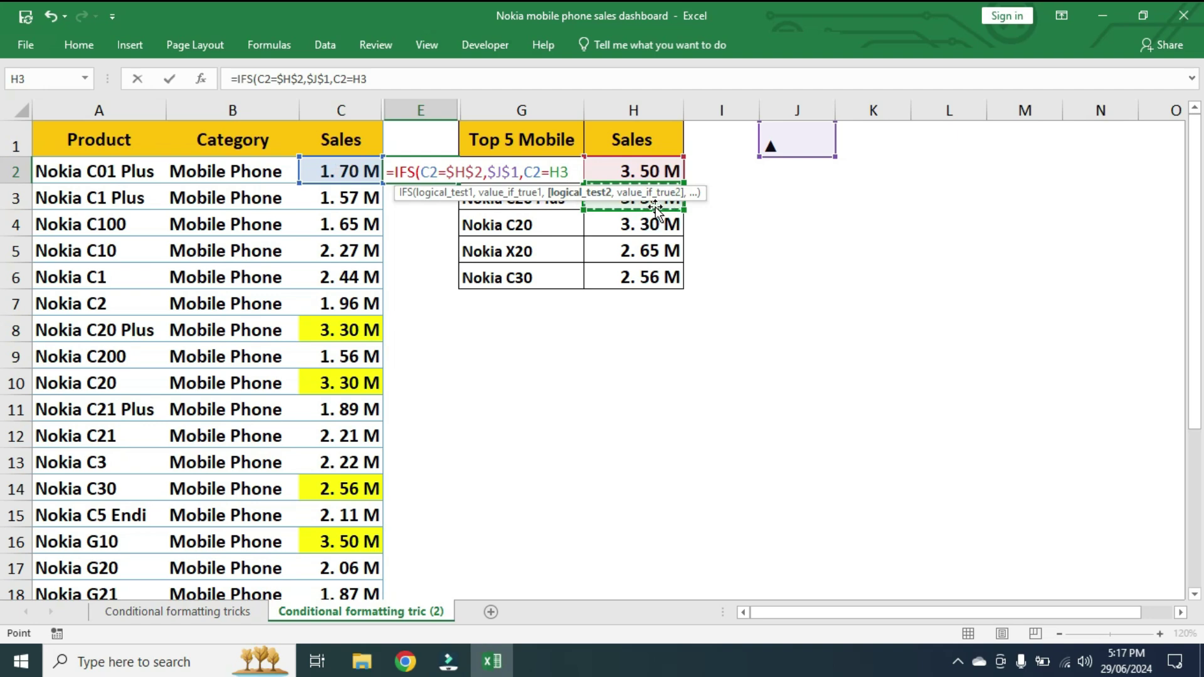
pyautogui.press('F4')
pyautogui.write(',')
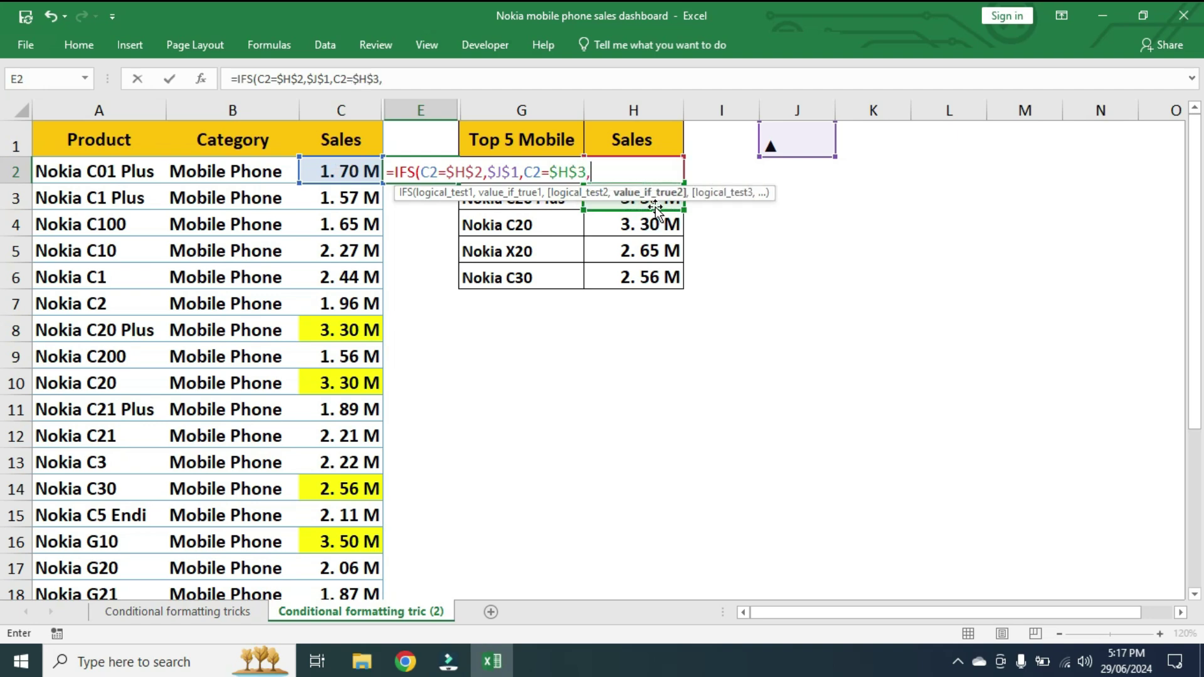
pyautogui.click(815, 144)
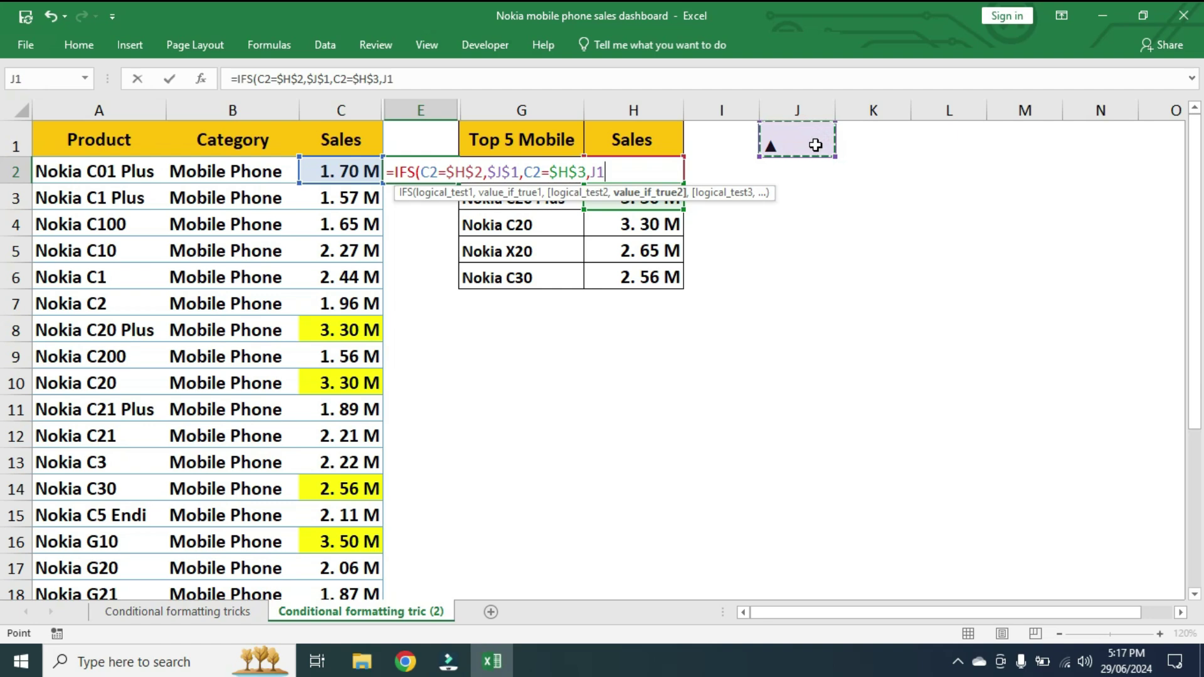
pyautogui.press('F4')
pyautogui.write(',')
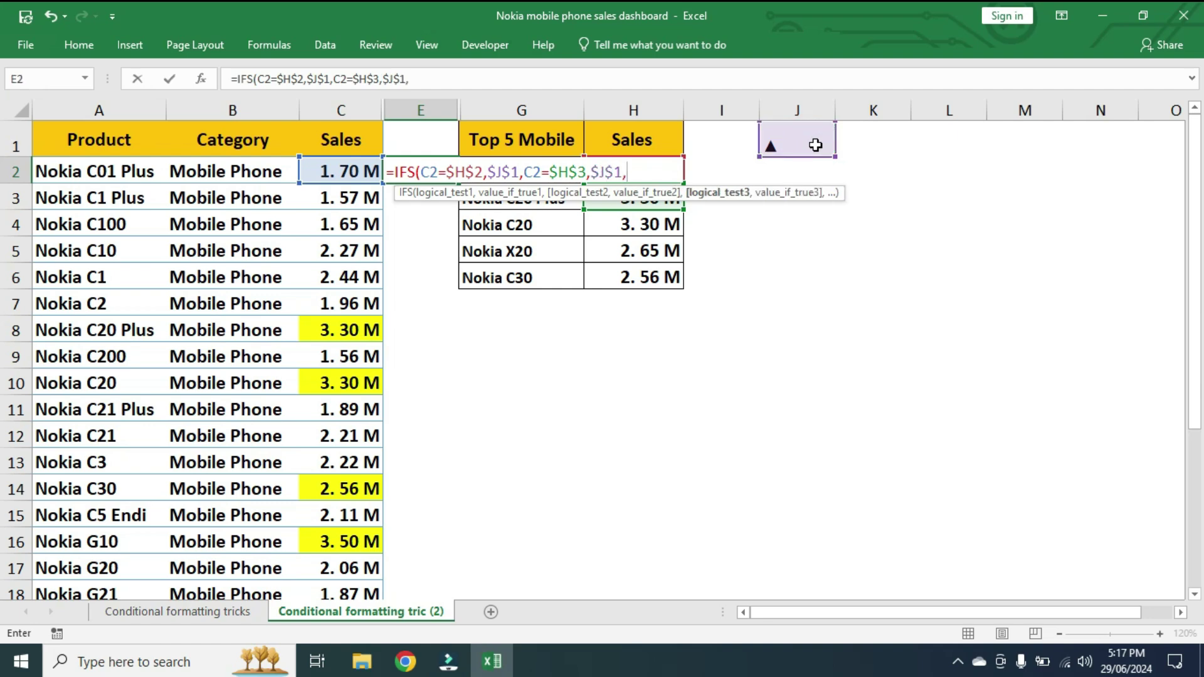
# Add a third IFS condition, C2=$H$4, that returns the triangle symbol from $J$1
pyautogui.click(350, 167)
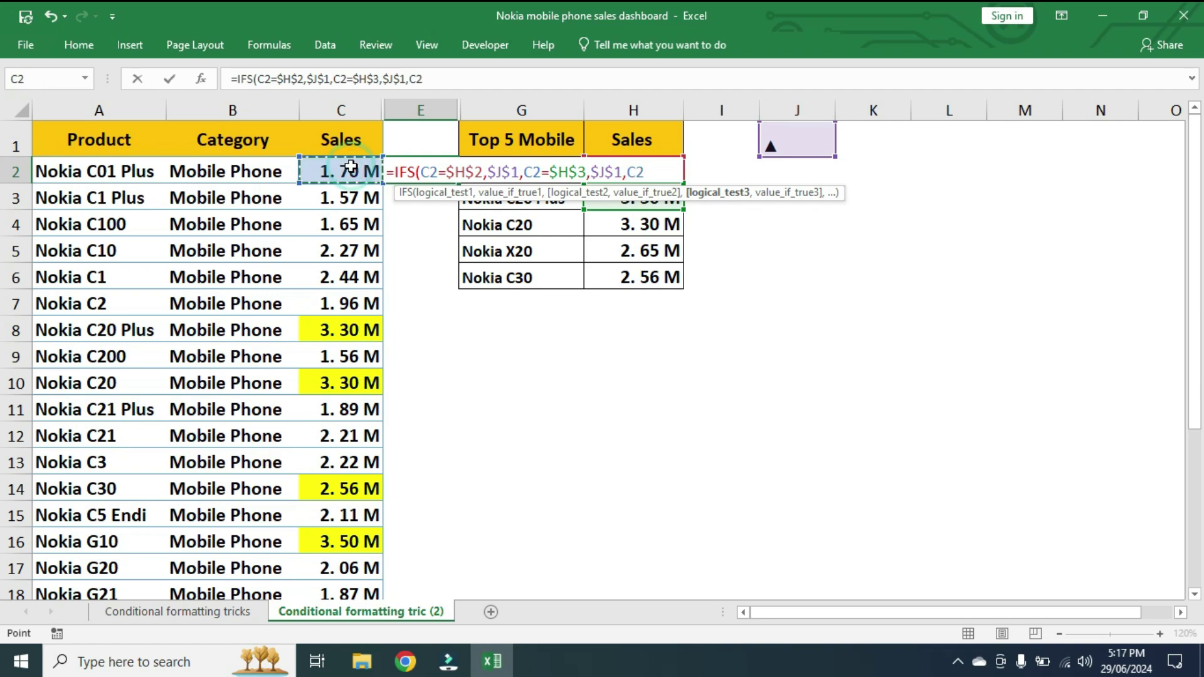
pyautogui.write('=')
pyautogui.click(627, 224)
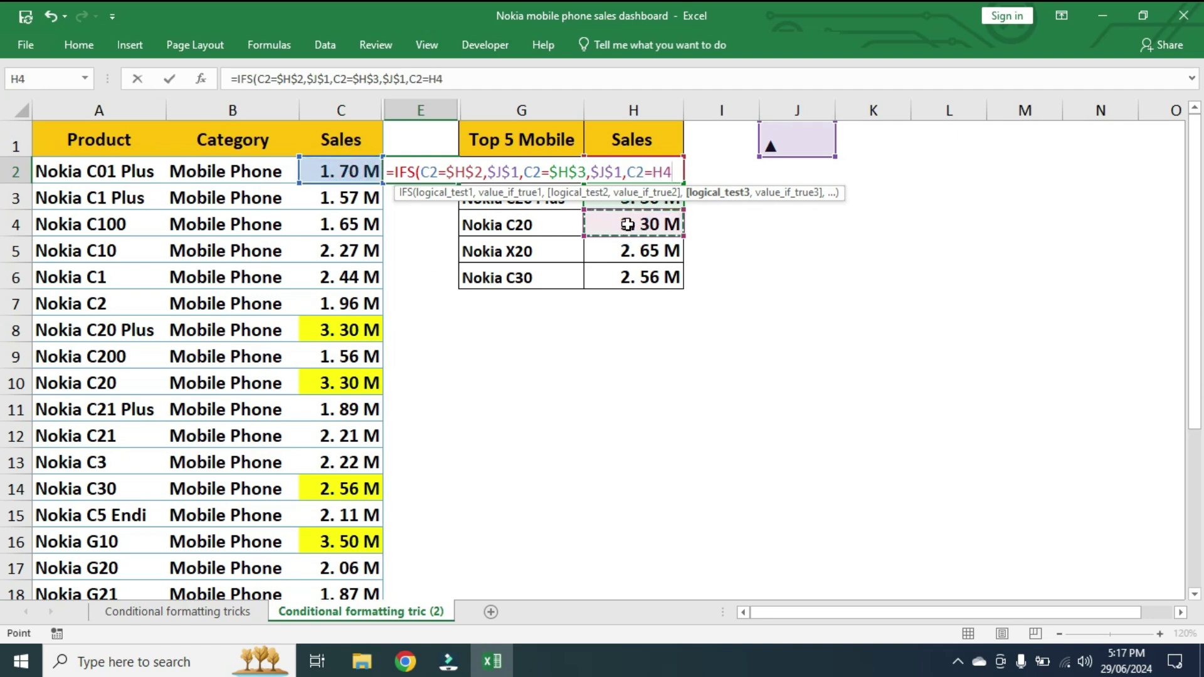
pyautogui.press('F4')
pyautogui.write(',')
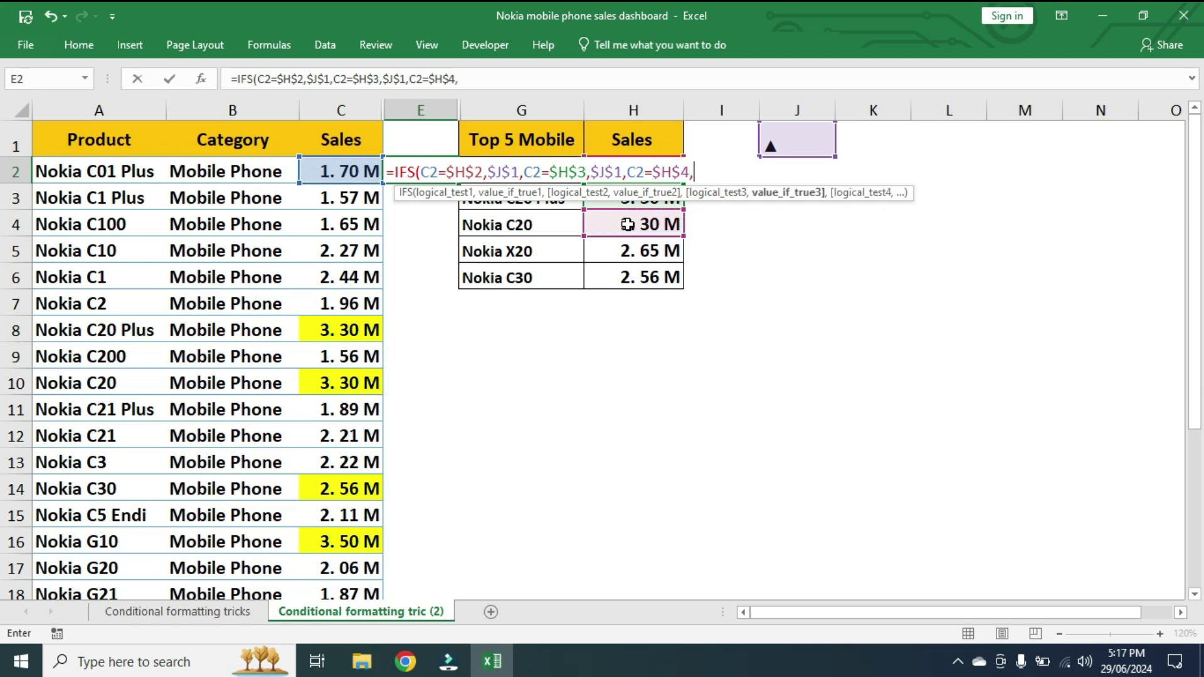
pyautogui.click(797, 133)
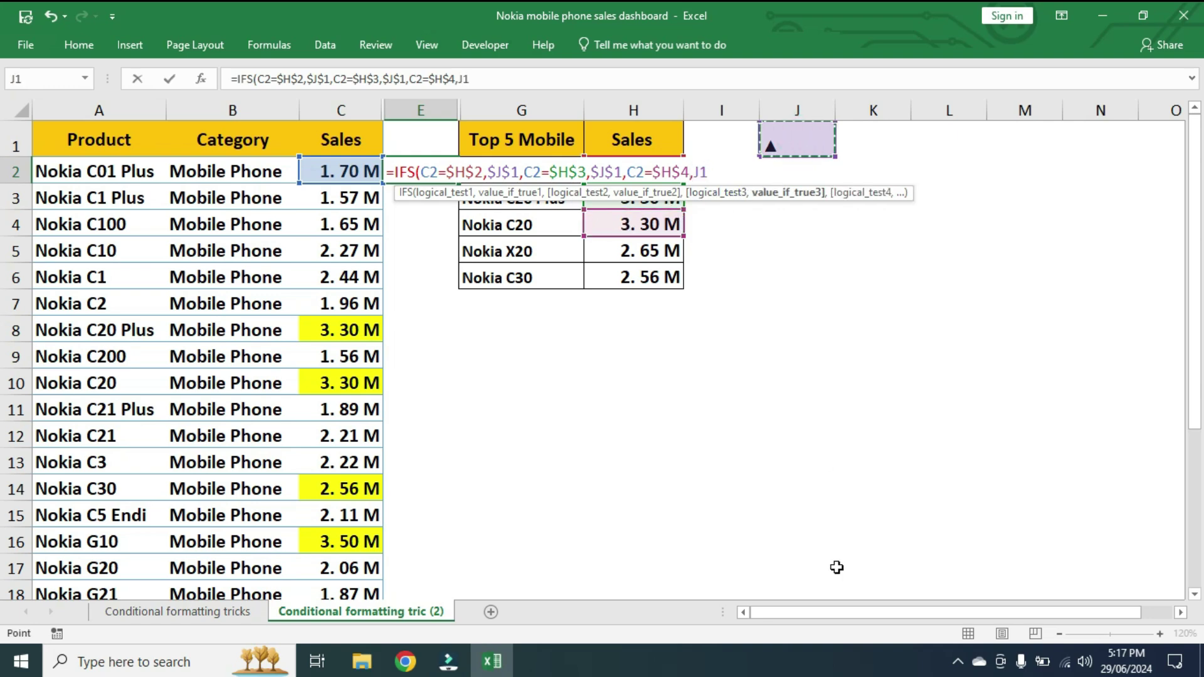
pyautogui.press('F4')
pyautogui.write(',')
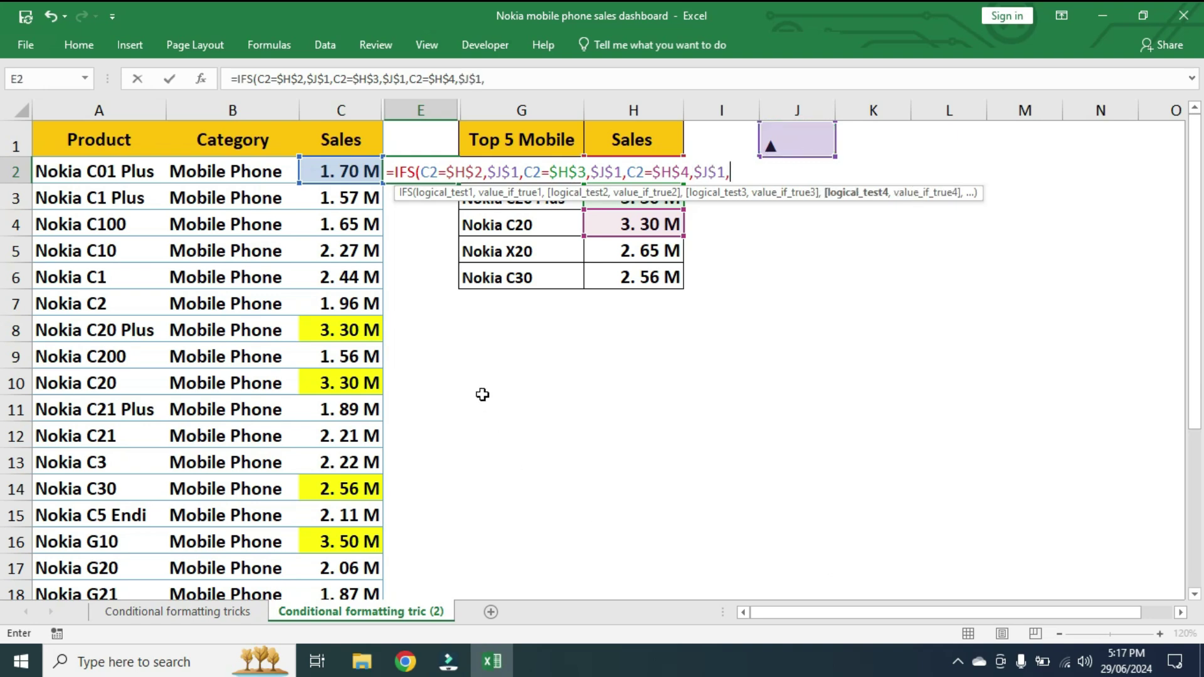
# Add a fourth IFS condition, C2=$H$5, that returns the triangle symbol from $J$1
pyautogui.click(331, 174)
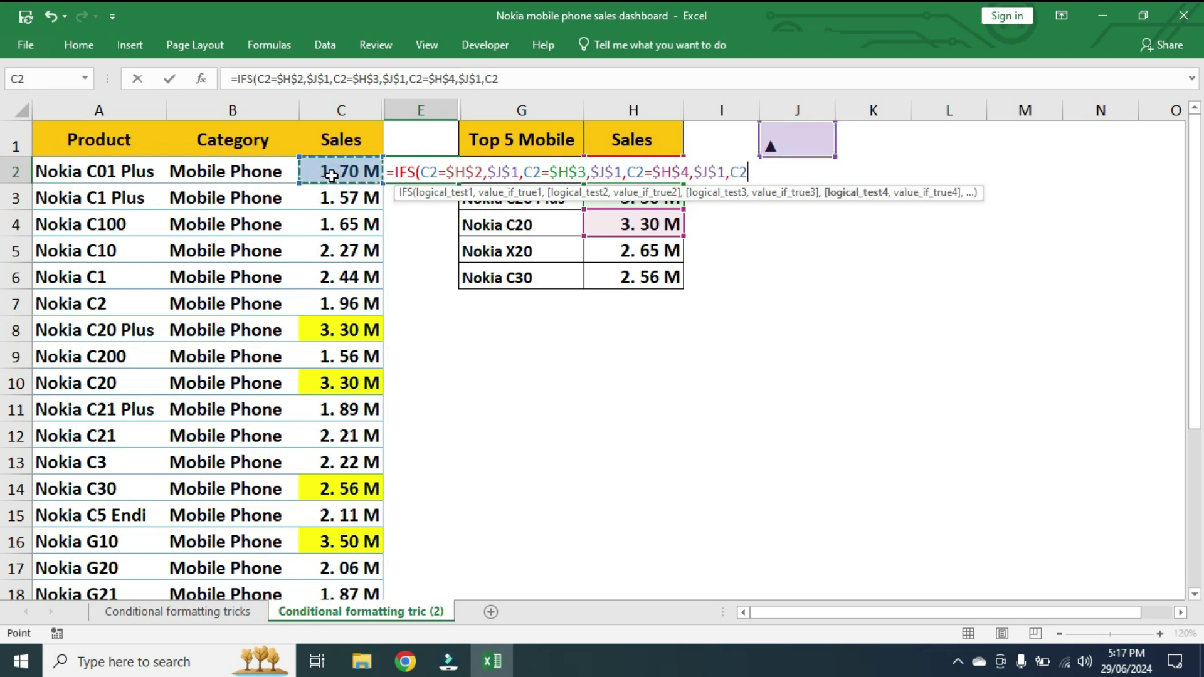
pyautogui.write('=')
pyautogui.click(671, 251)
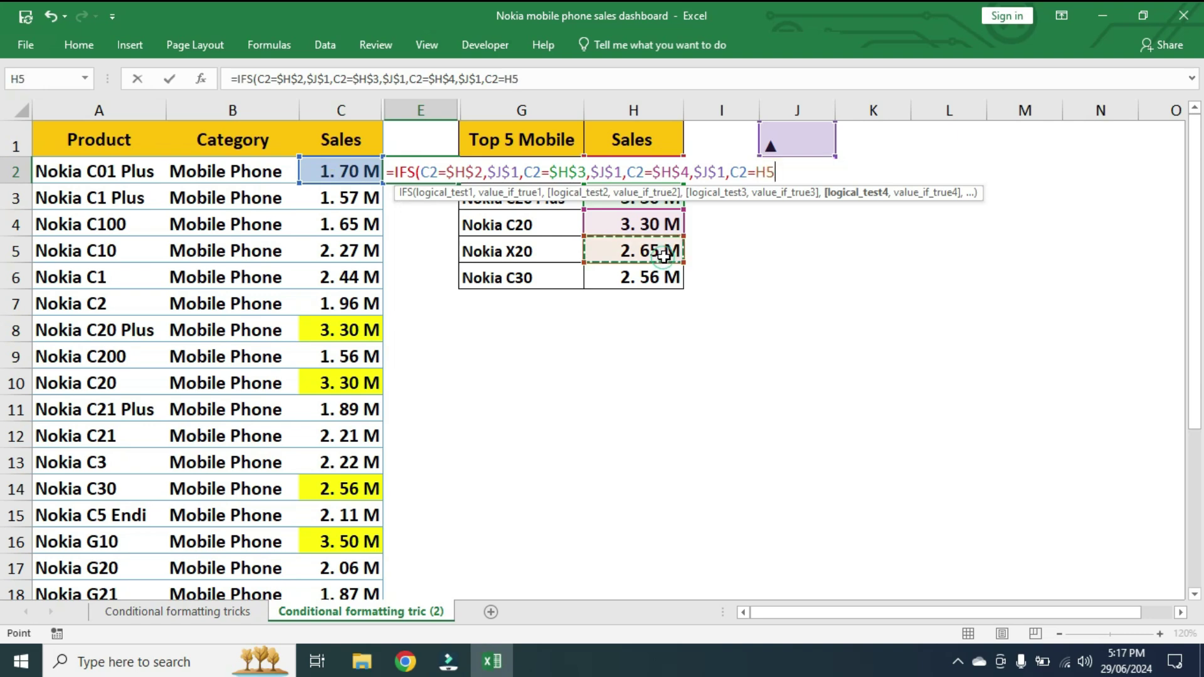
pyautogui.press('F4')
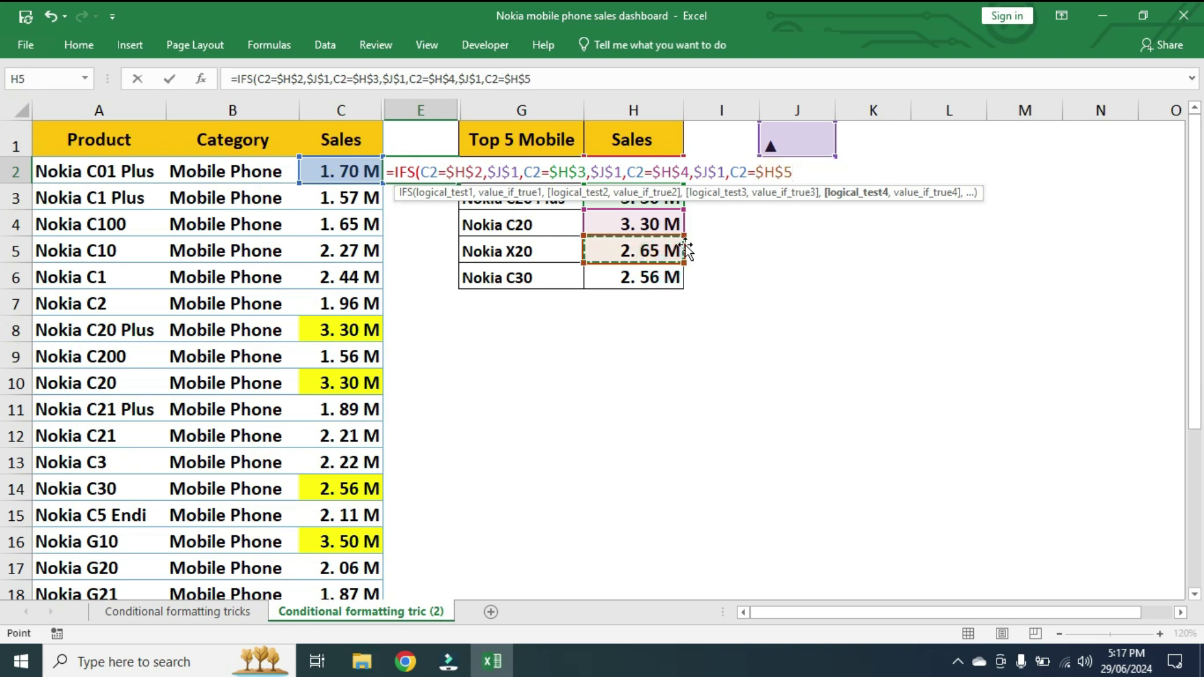
pyautogui.write(',')
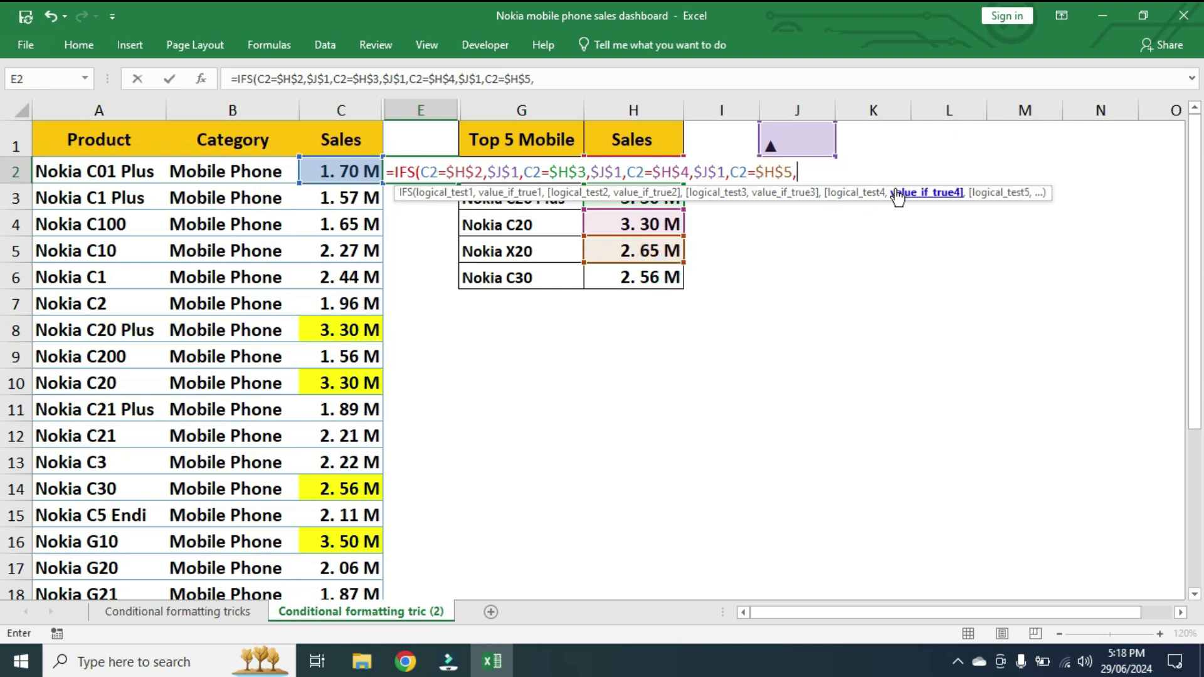
pyautogui.click(822, 147)
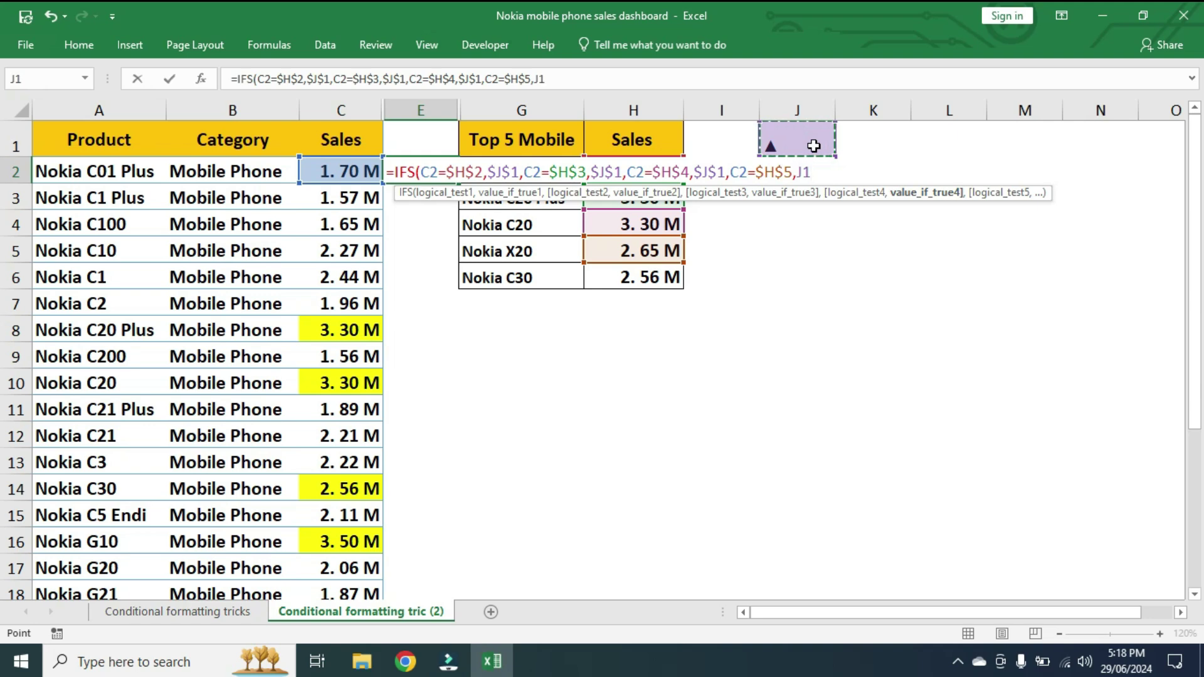
pyautogui.press('F4')
pyautogui.write(',')
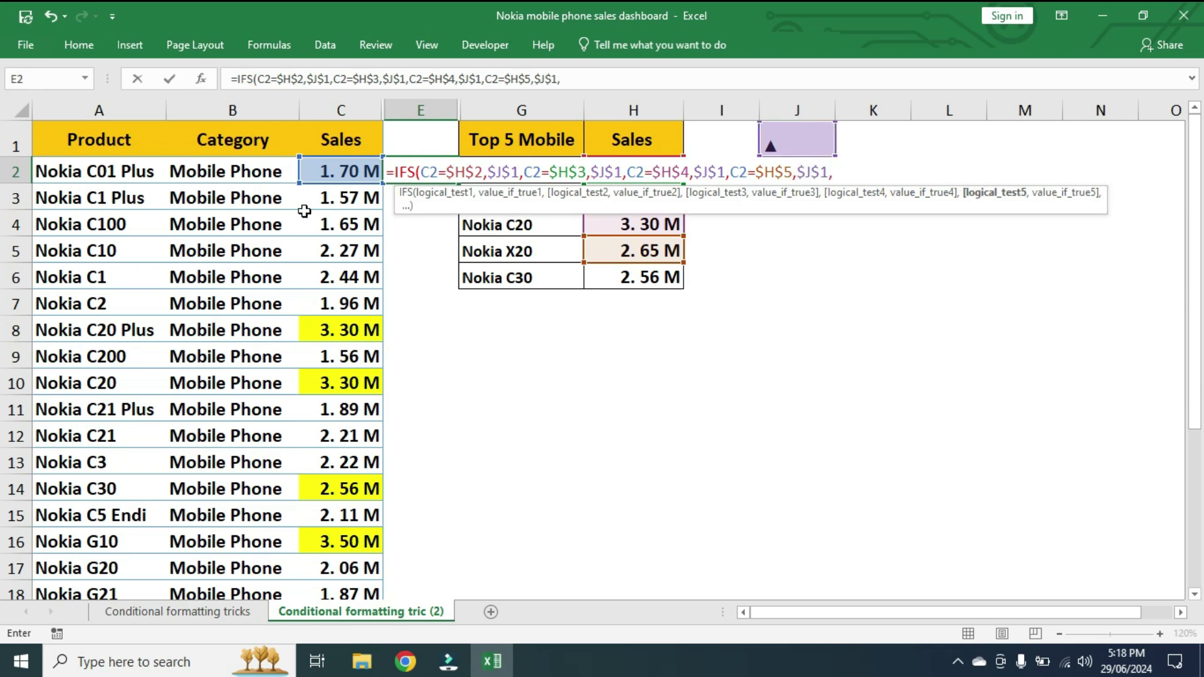
# Add a fifth IFS condition, C2=$H$6, returning $J$1, and complete the formula in E2
pyautogui.click(343, 173)
pyautogui.write('=')
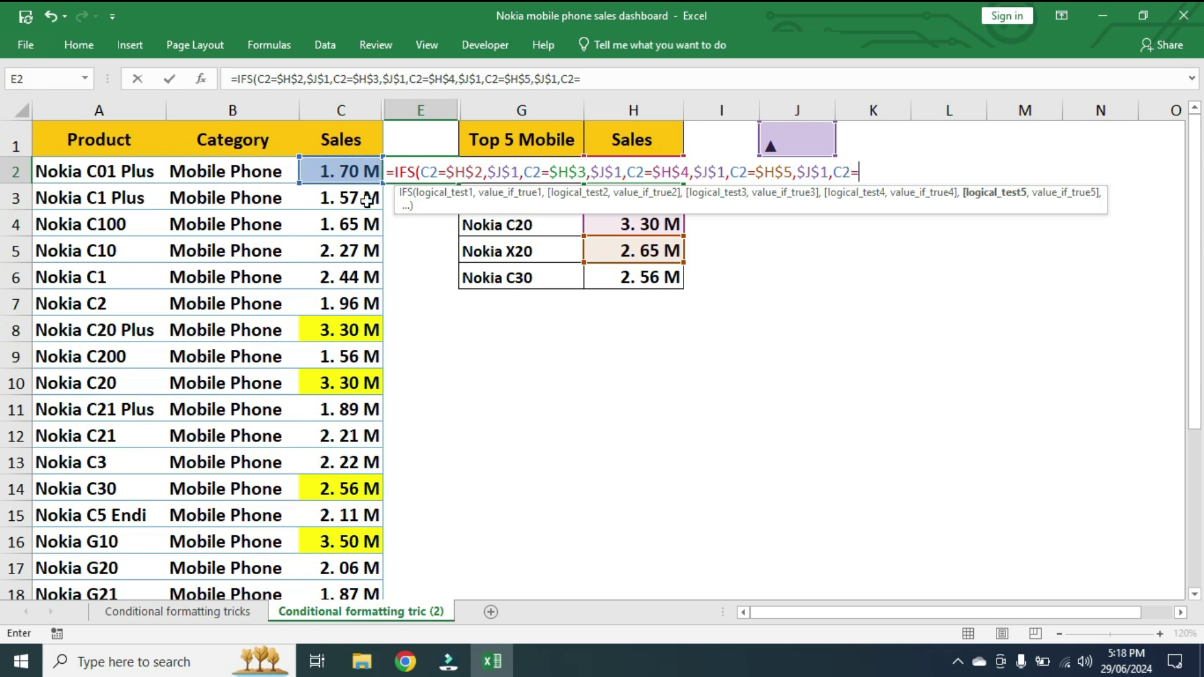
pyautogui.click(620, 277)
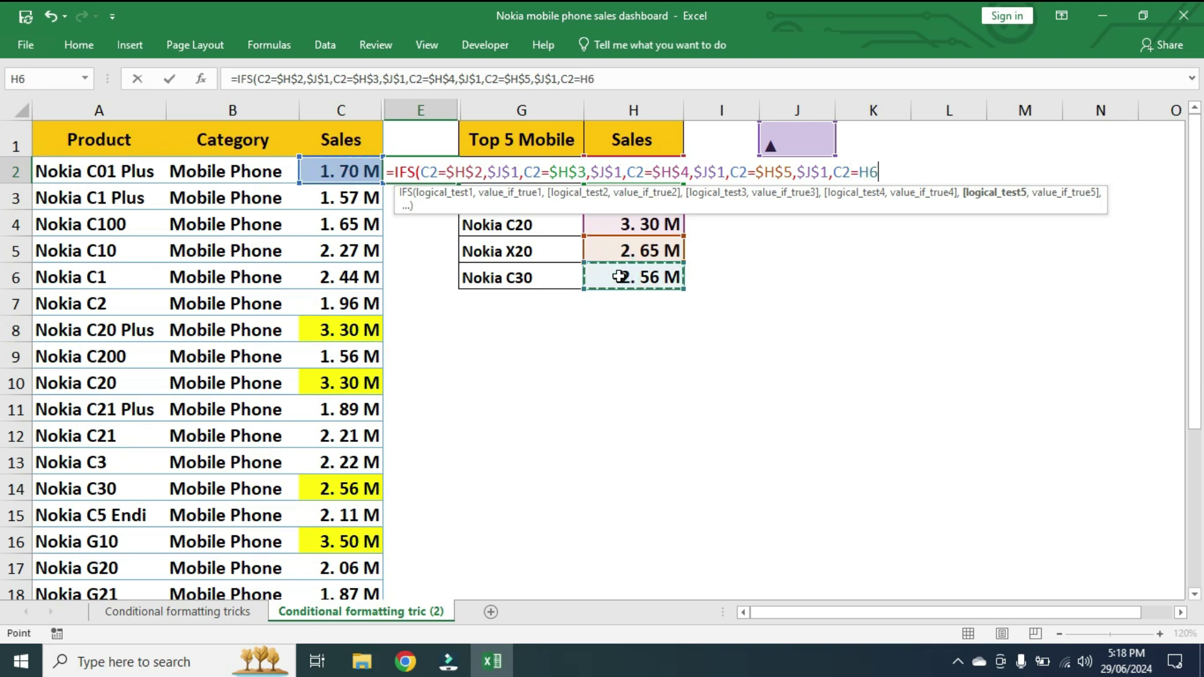
pyautogui.press('F4')
pyautogui.write(',')
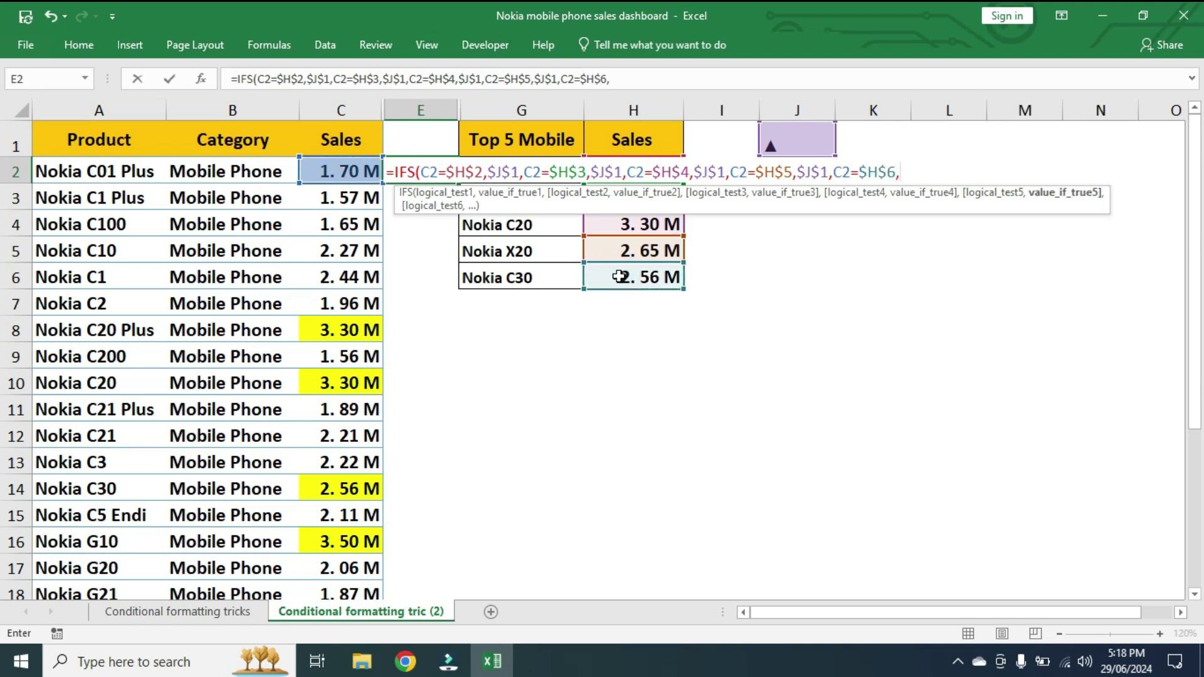
pyautogui.click(787, 145)
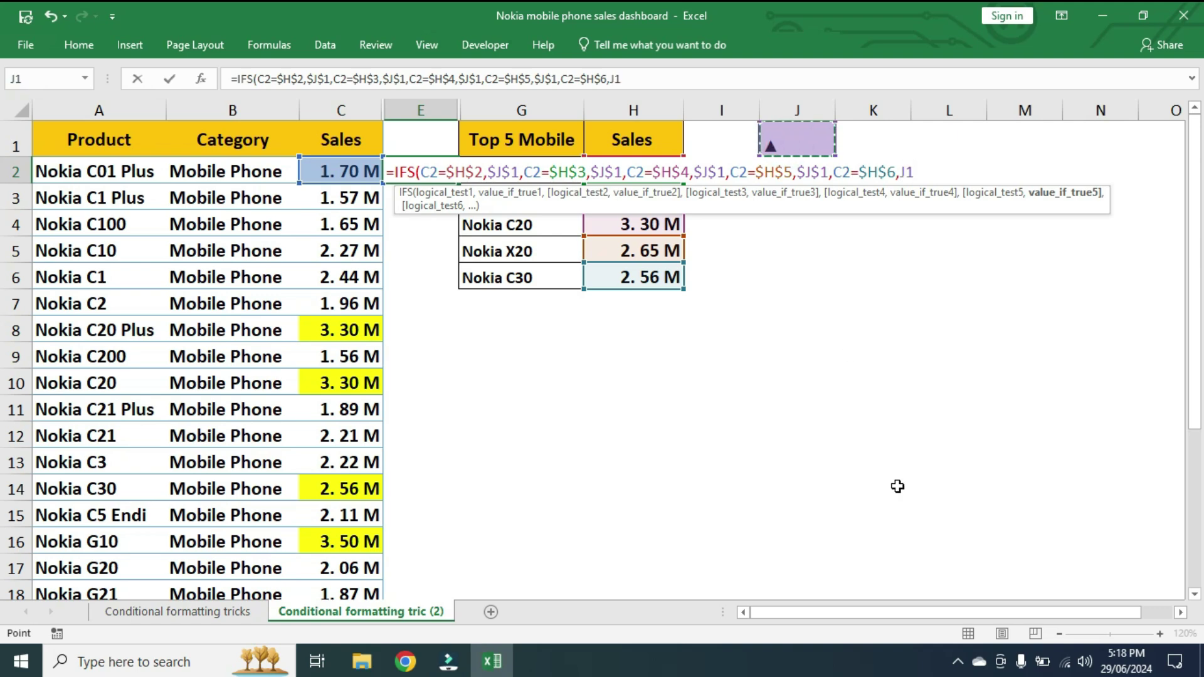
pyautogui.press('F4')
pyautogui.write(')')
pyautogui.press('Return')
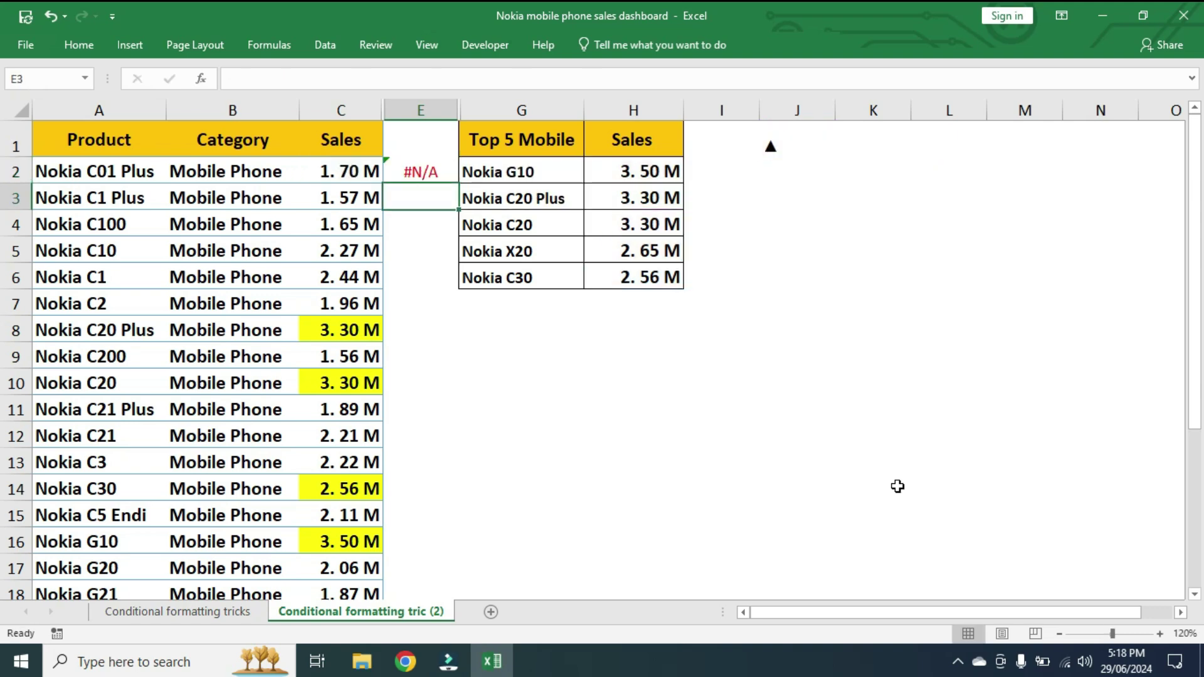
# Fill the IFS formula from E2 down the product rows to E27
pyautogui.click(417, 168)
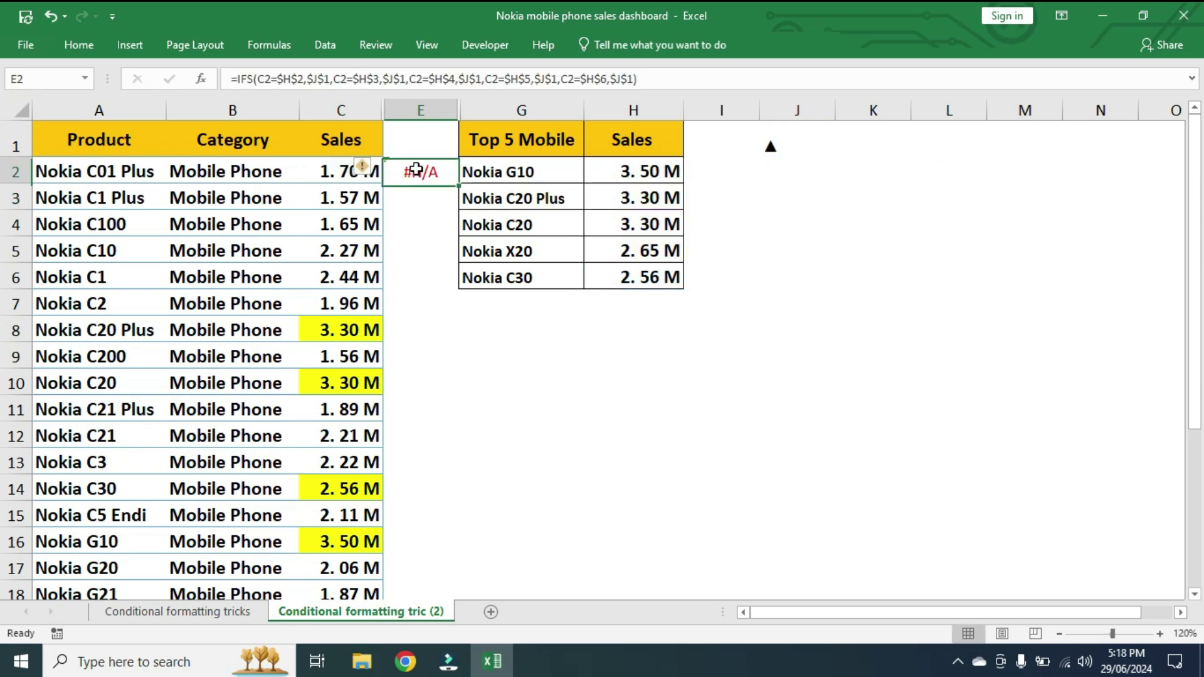
pyautogui.click(335, 171)
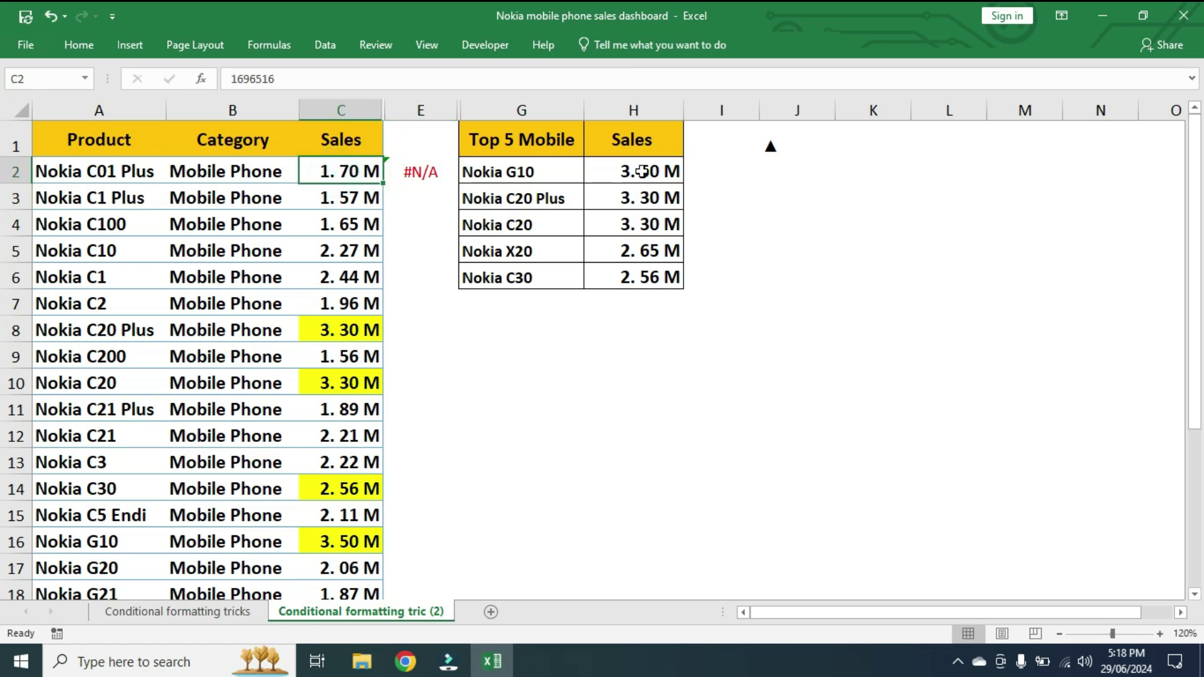
pyautogui.moveTo(641, 171); pyautogui.dragTo(646, 278)
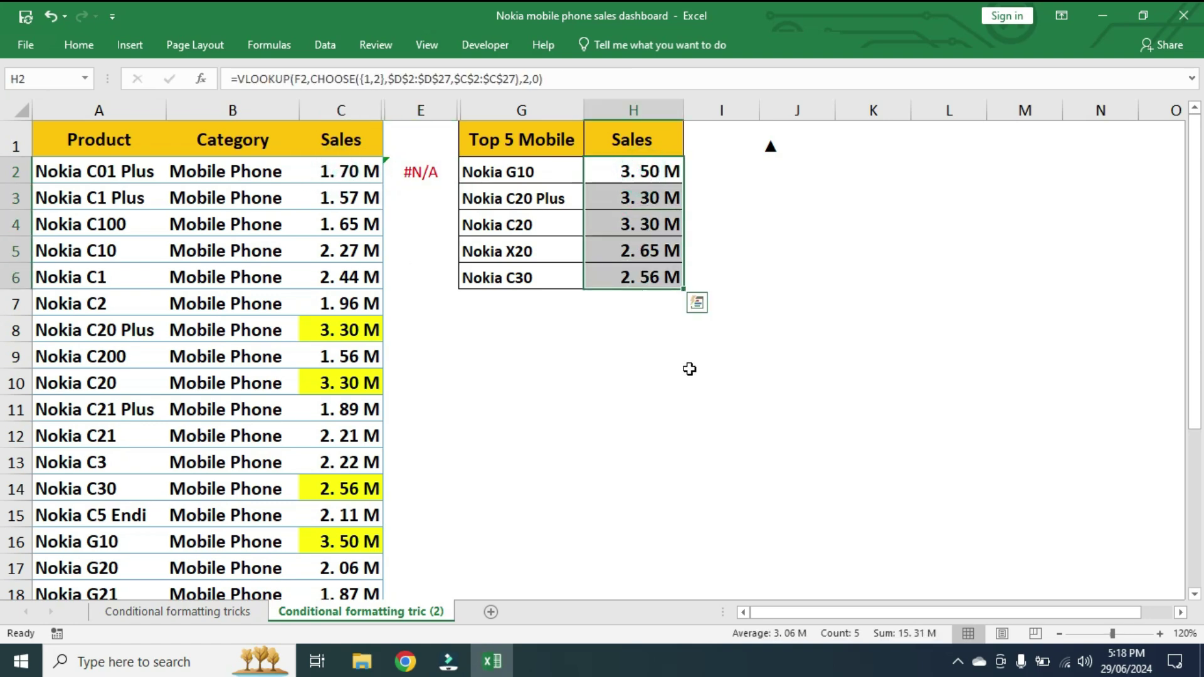
pyautogui.click(405, 167)
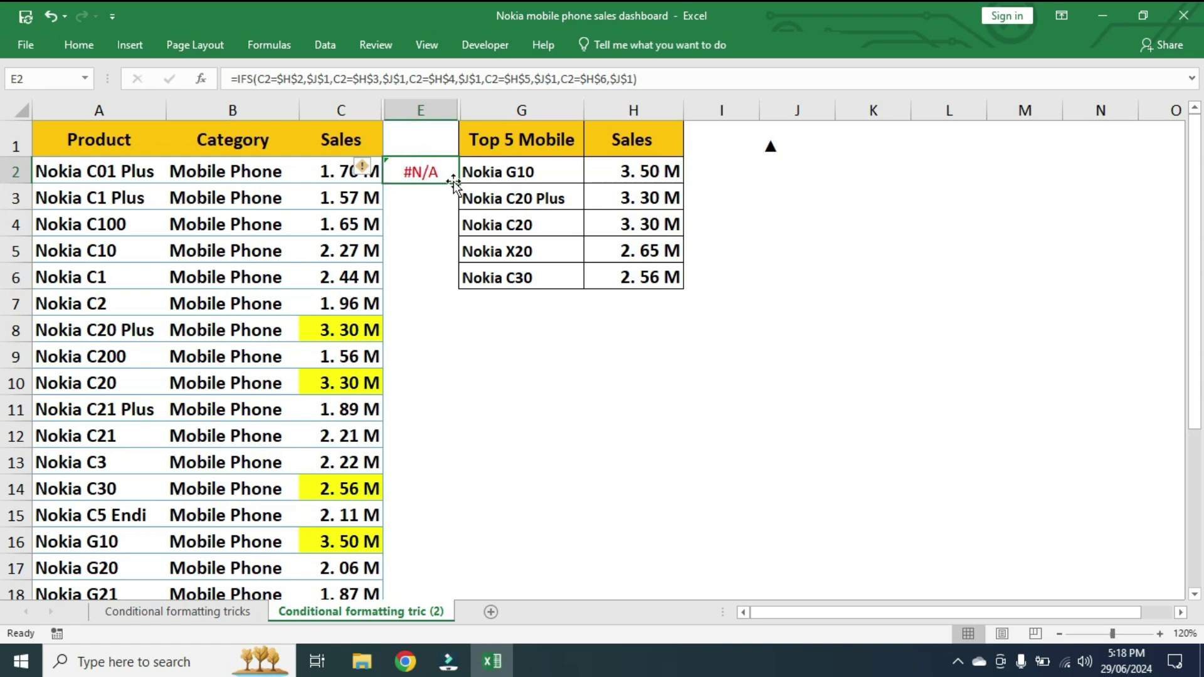
pyautogui.moveTo(458, 181); pyautogui.dragTo(443, 530)
pyautogui.scroll(4, 578, 449)
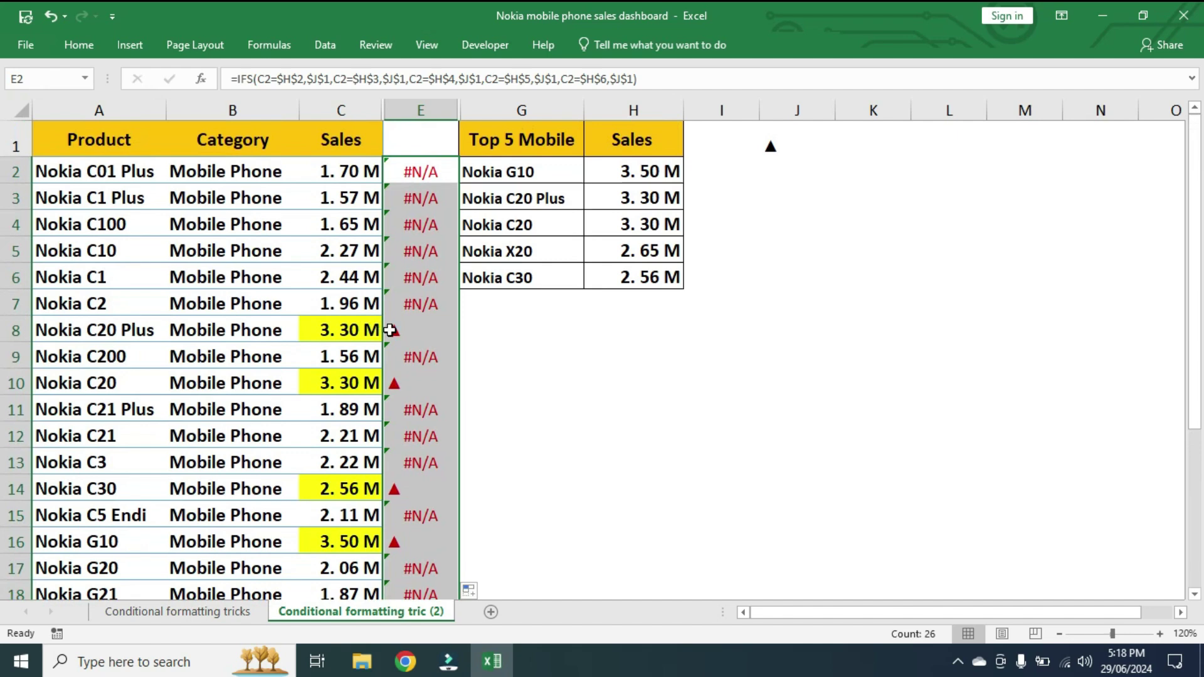
# Examine the IFS results in column E beside the highlighted sales, from row 8 to row 24
pyautogui.click(390, 329)
pyautogui.click(396, 386)
pyautogui.scroll(-2, 457, 390)
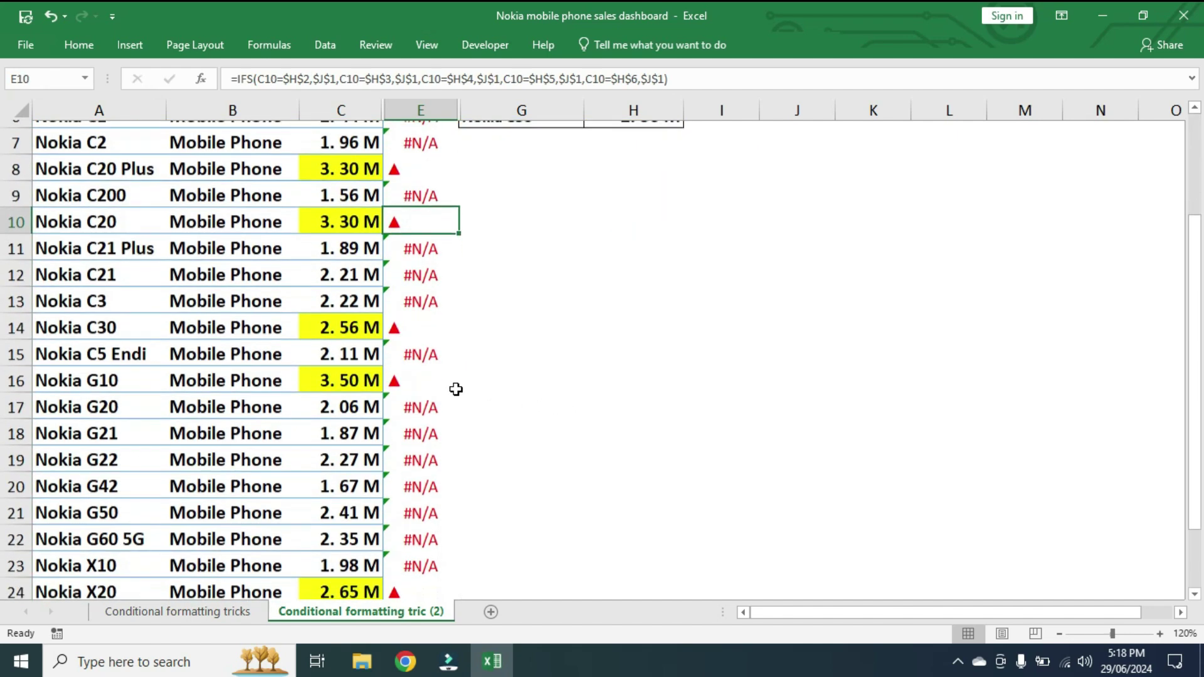
pyautogui.click(413, 320)
pyautogui.click(415, 374)
pyautogui.scroll(-1, 442, 511)
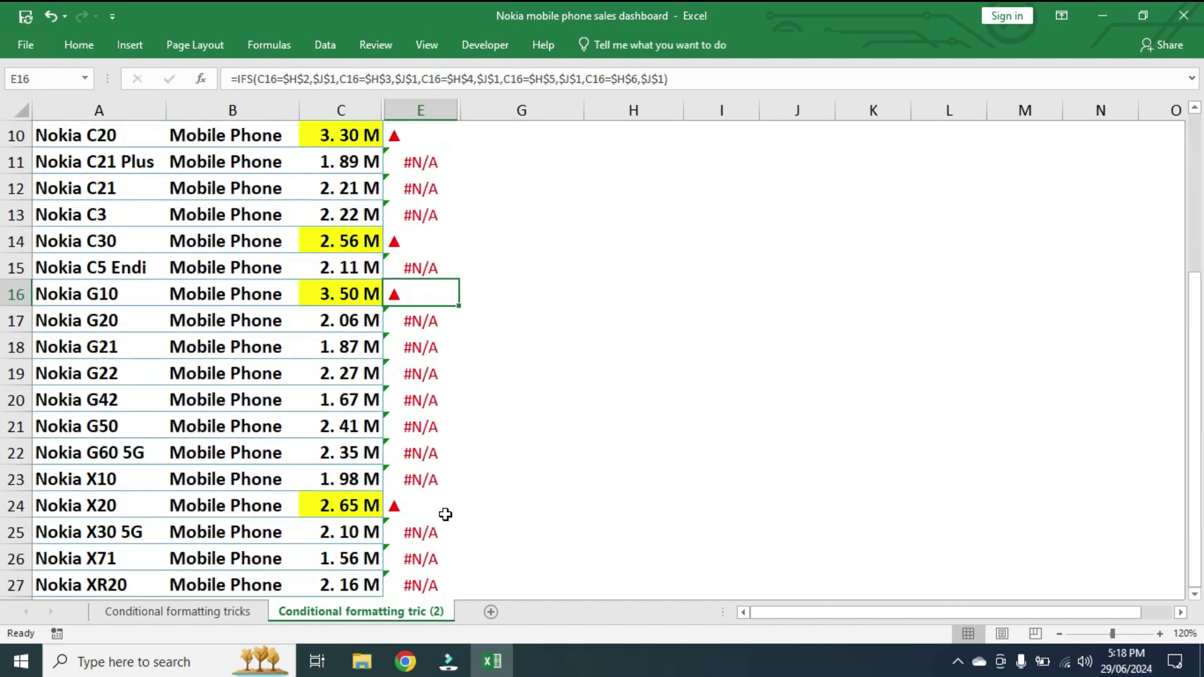
pyautogui.click(422, 515)
pyautogui.scroll(3, 499, 419)
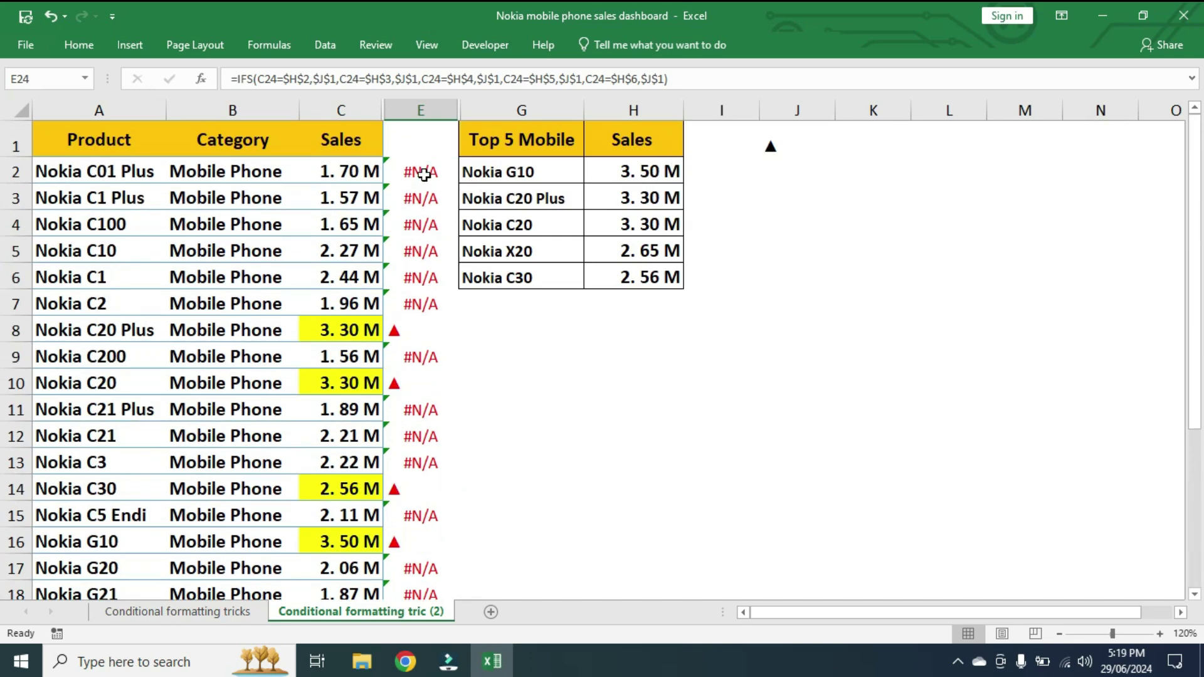
# Wrap the IFS formula in E2 in IFERROR with an empty string "" as the value if error
pyautogui.click(402, 174)
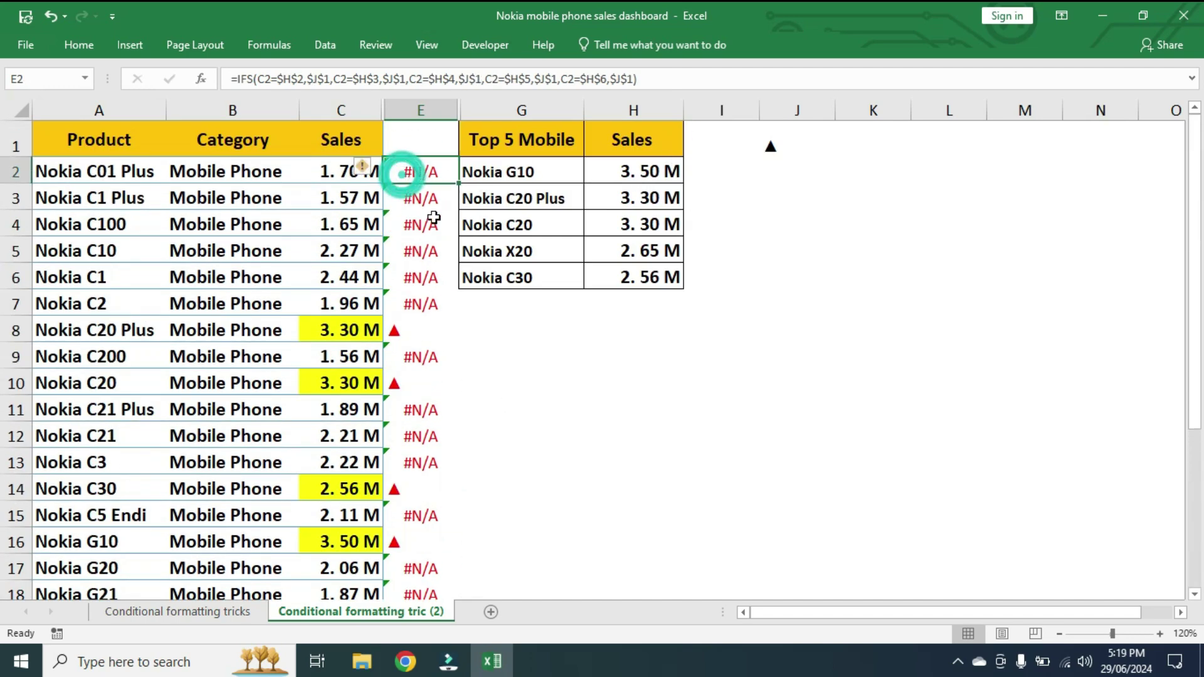
pyautogui.click(238, 81)
pyautogui.write('if')
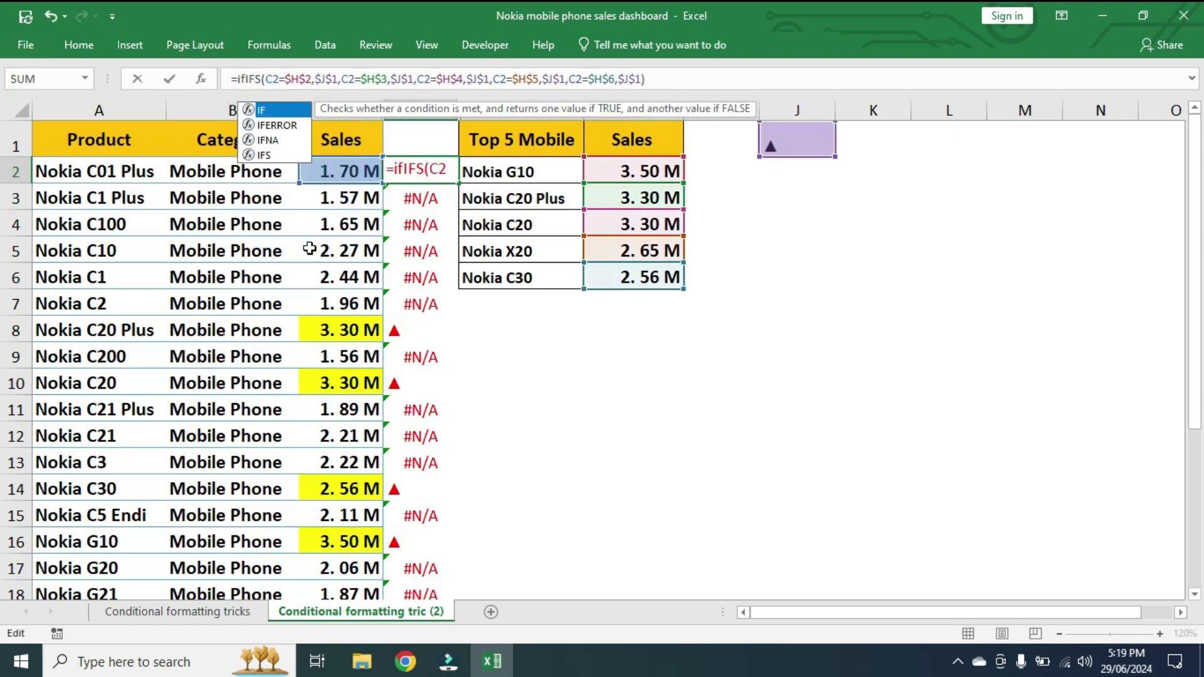
pyautogui.press('Down')
pyautogui.press('Tab')
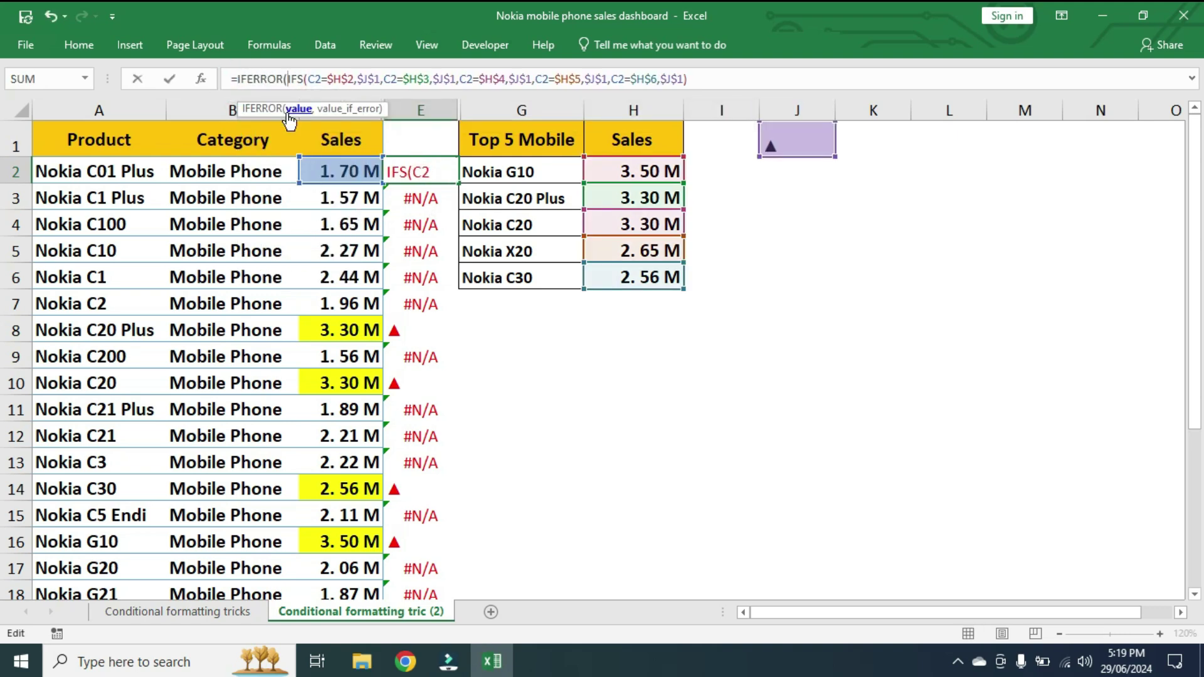
pyautogui.click(697, 78)
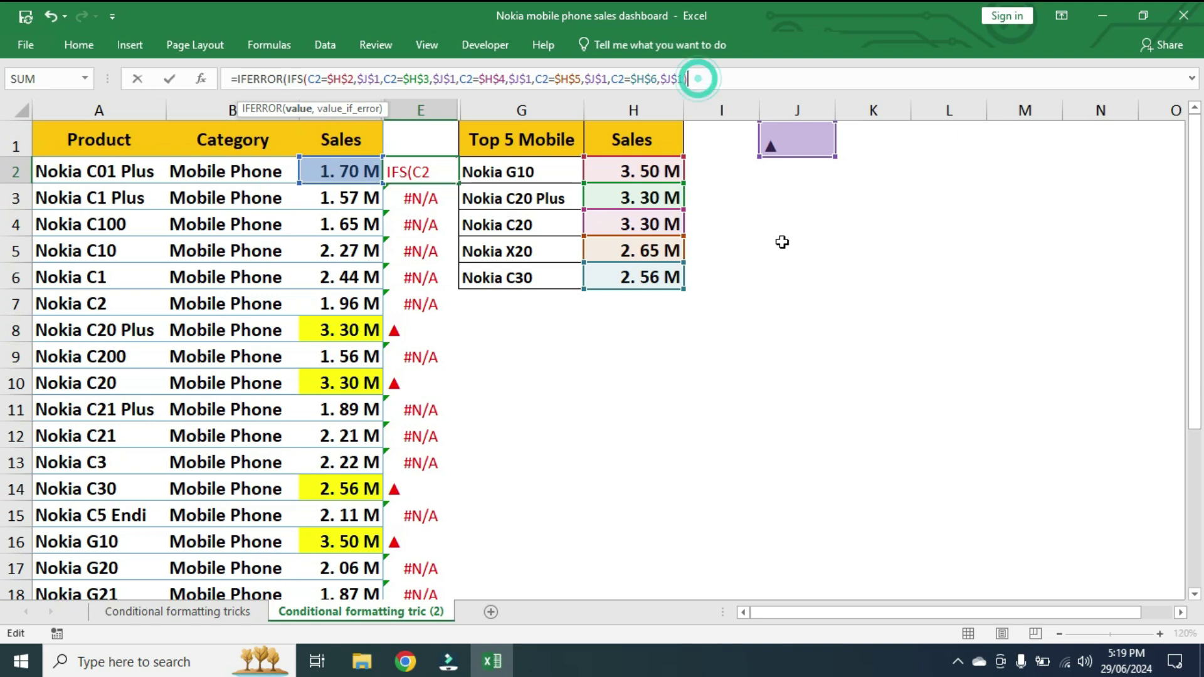
pyautogui.write(',')
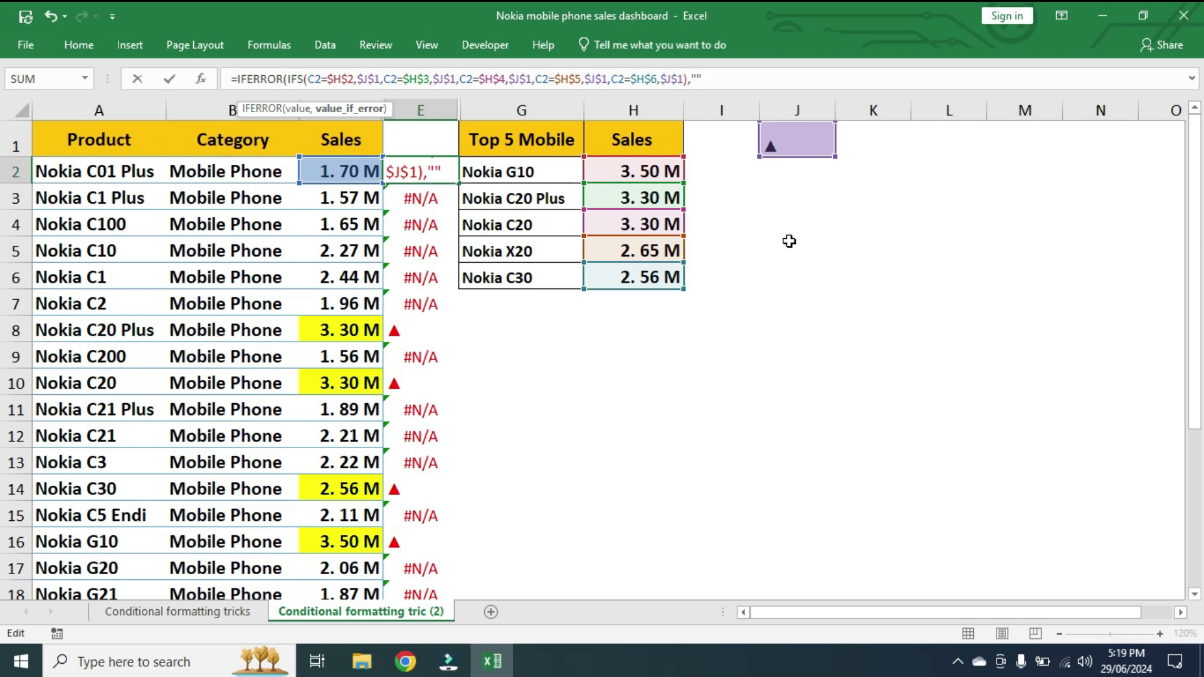
pyautogui.press('Return')
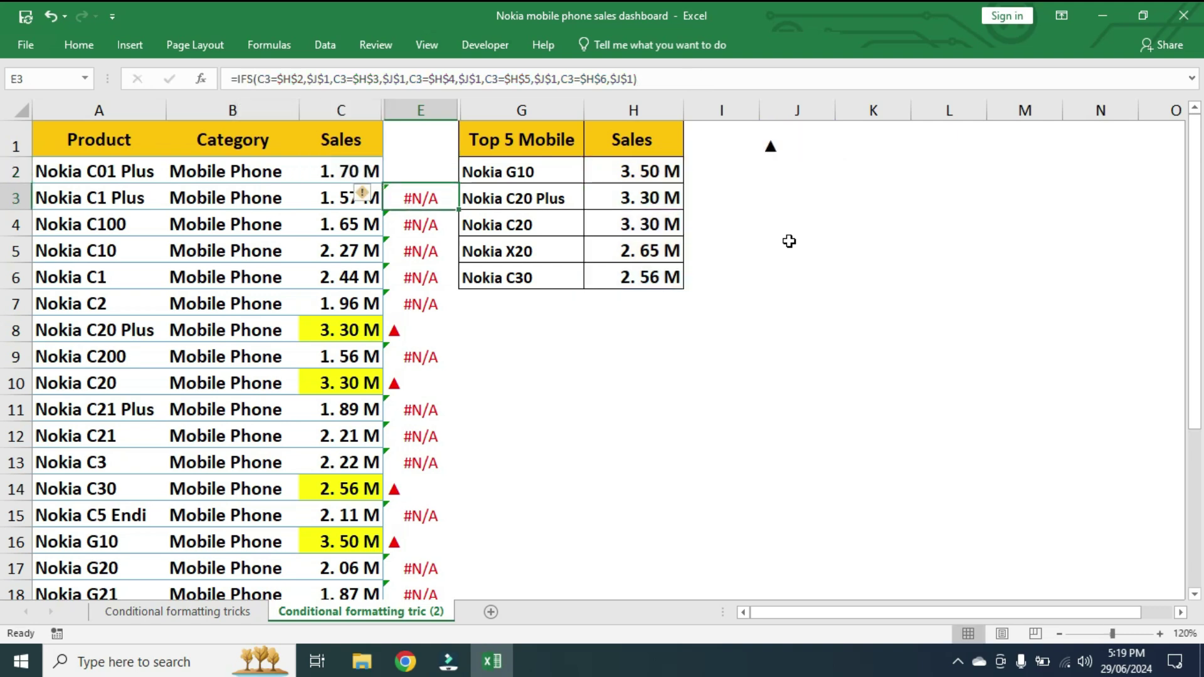
# Fill the IFERROR formula from E2 down to E27 and check the markers beside the highlighted sales
pyautogui.click(416, 159)
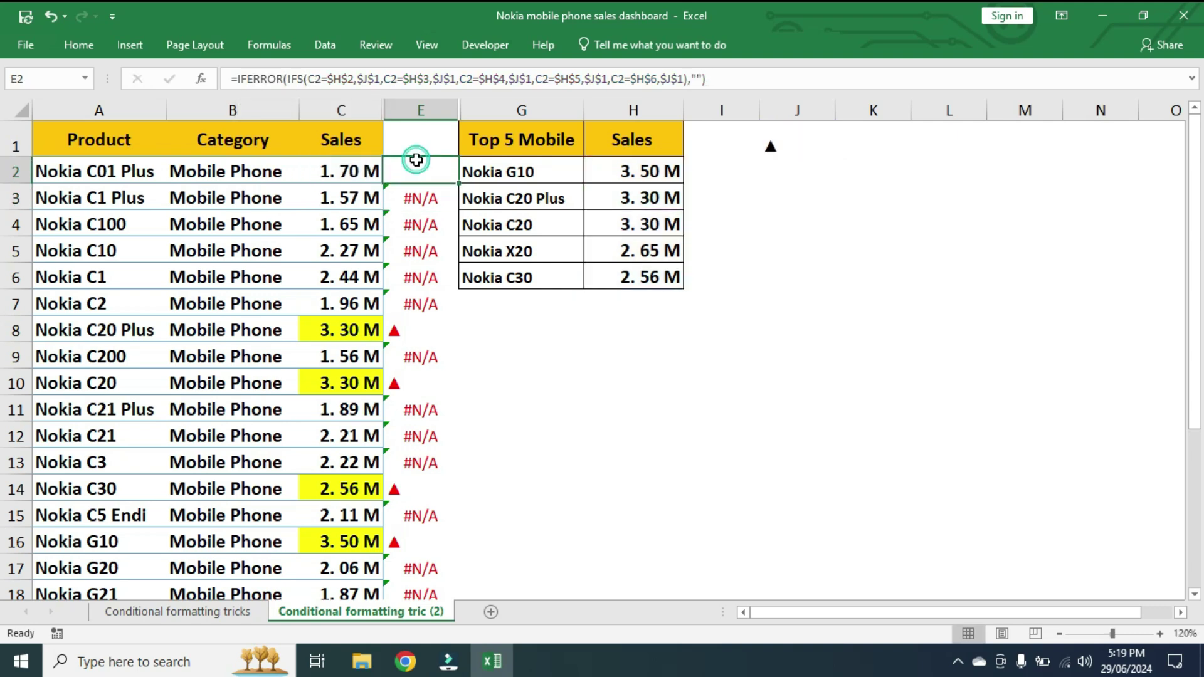
pyautogui.doubleClick(458, 185)
pyautogui.scroll(-4, 772, 352)
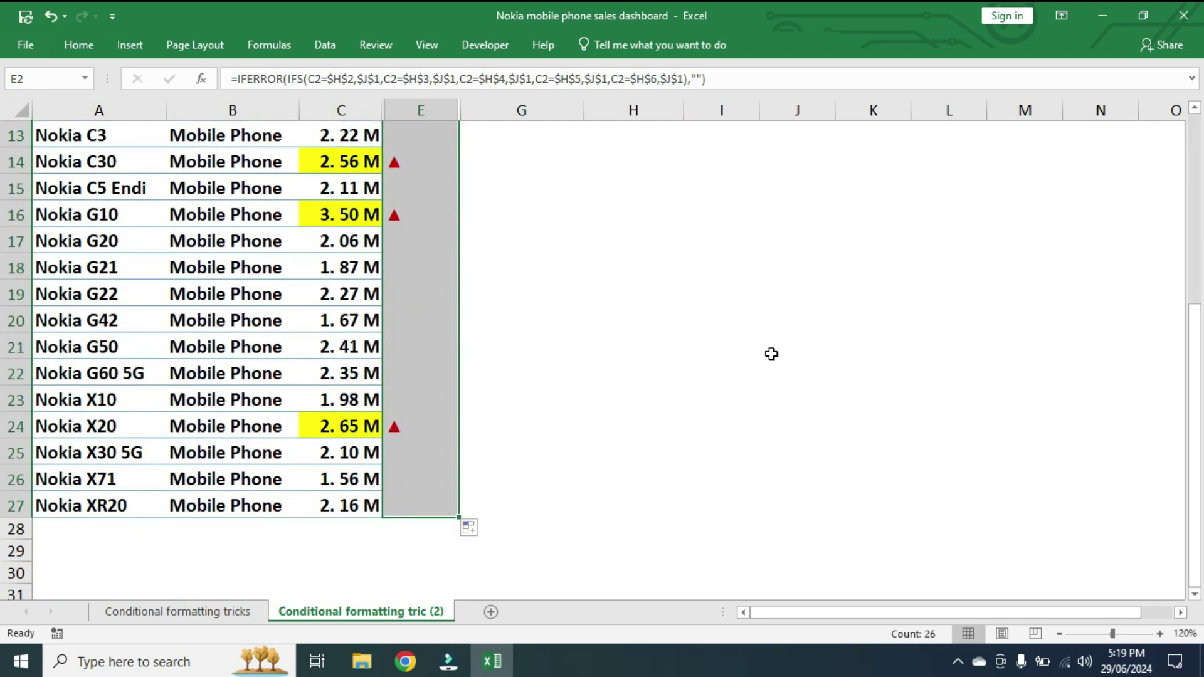
pyautogui.scroll(4, 771, 353)
pyautogui.click(331, 328)
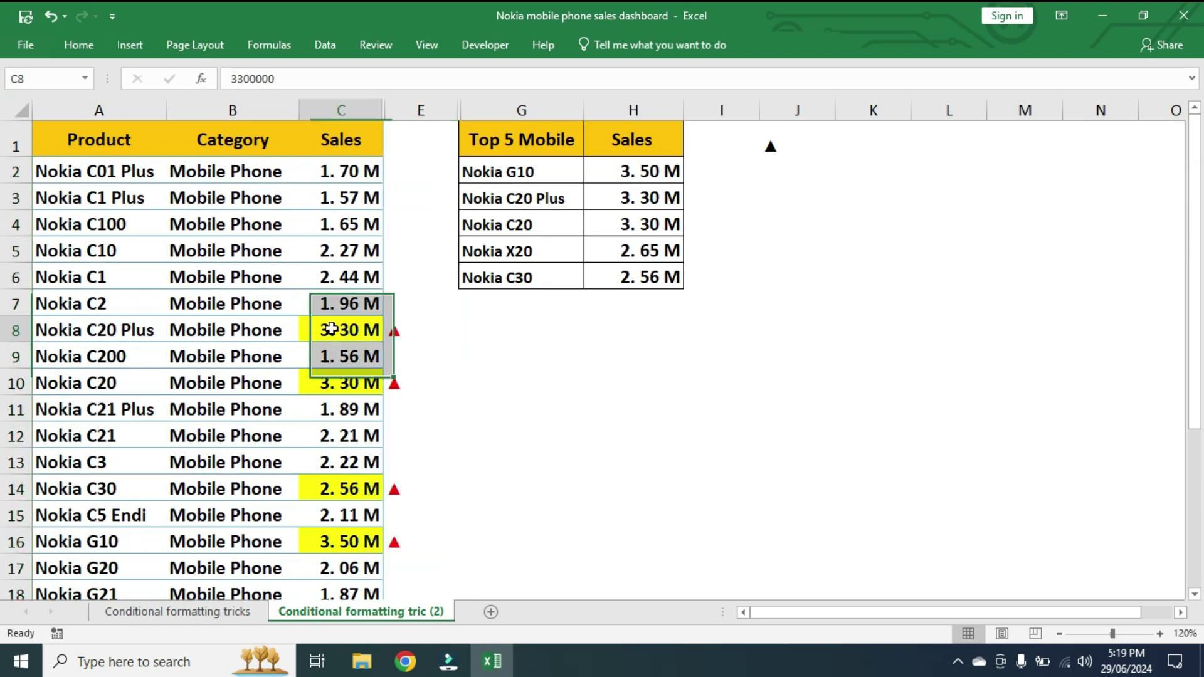
pyautogui.click(406, 326)
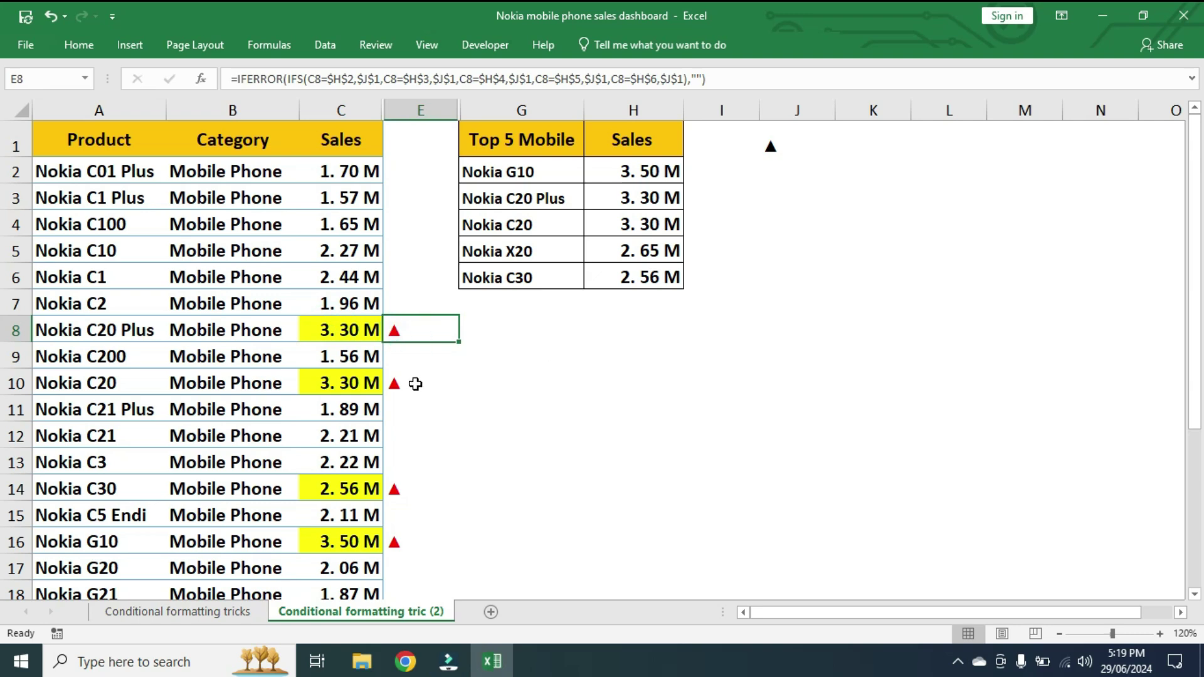
pyautogui.click(344, 379)
pyautogui.click(408, 379)
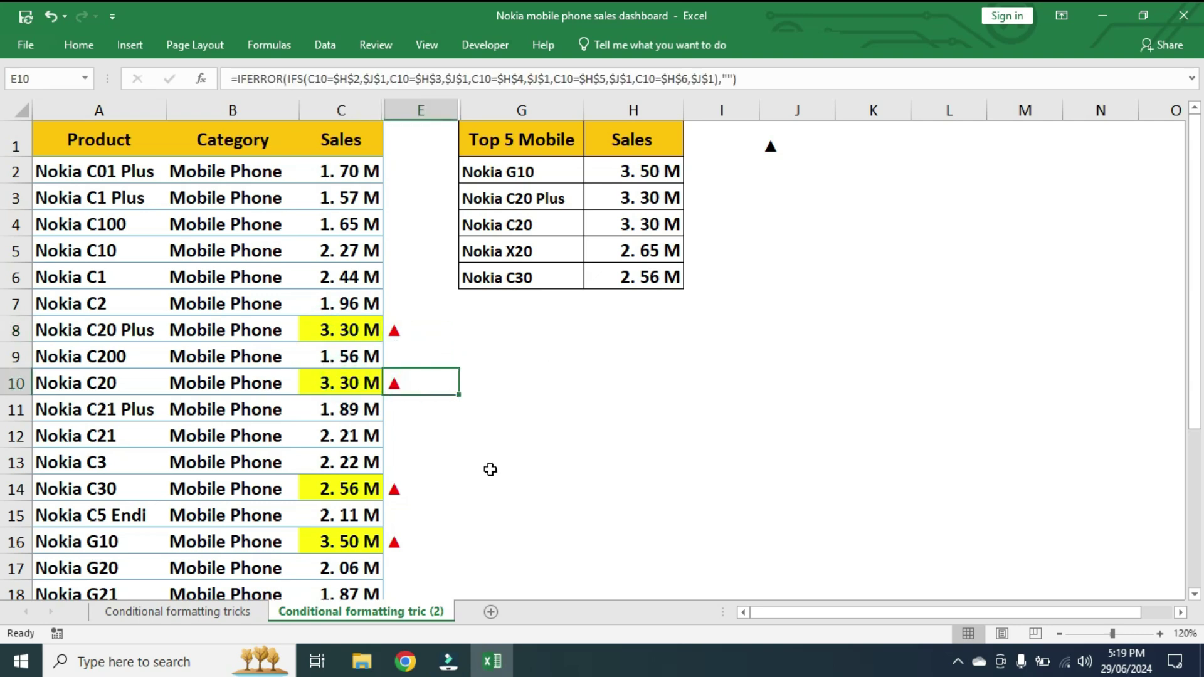
# Set the Nokia G42 sales value in C20 to 4500000 to test the dynamic top 5 markers
pyautogui.scroll(-2, 463, 481)
pyautogui.scroll(-1, 617, 475)
pyautogui.scroll(3, 616, 470)
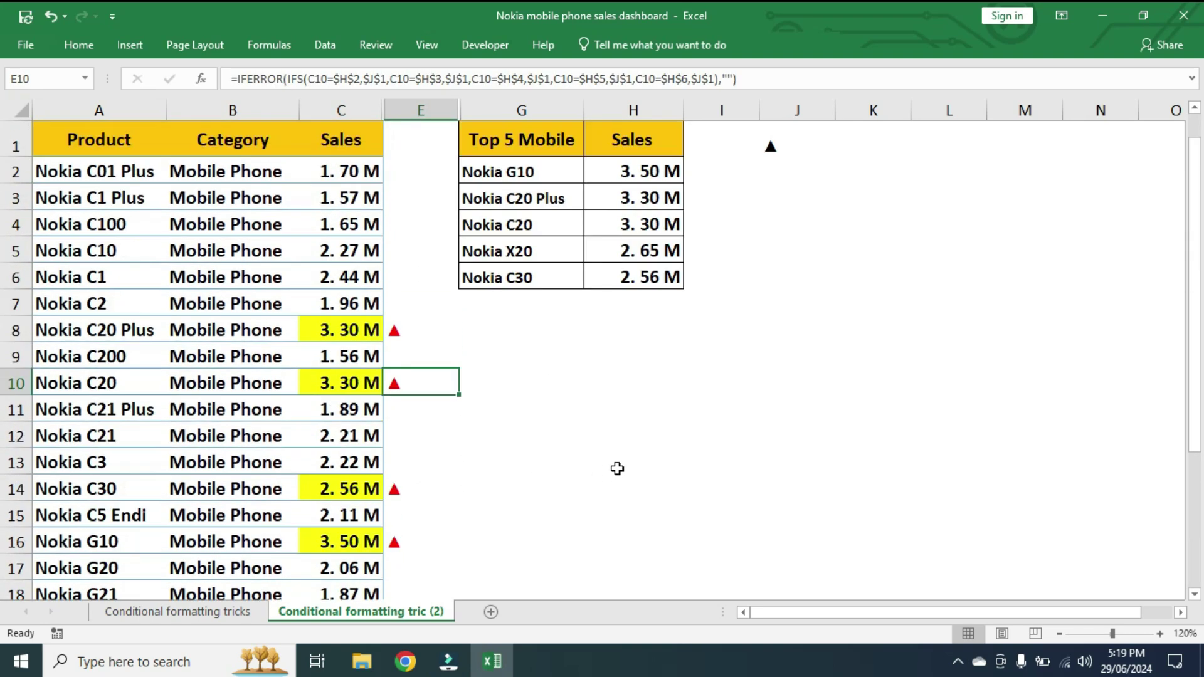
pyautogui.scroll(-3, 618, 461)
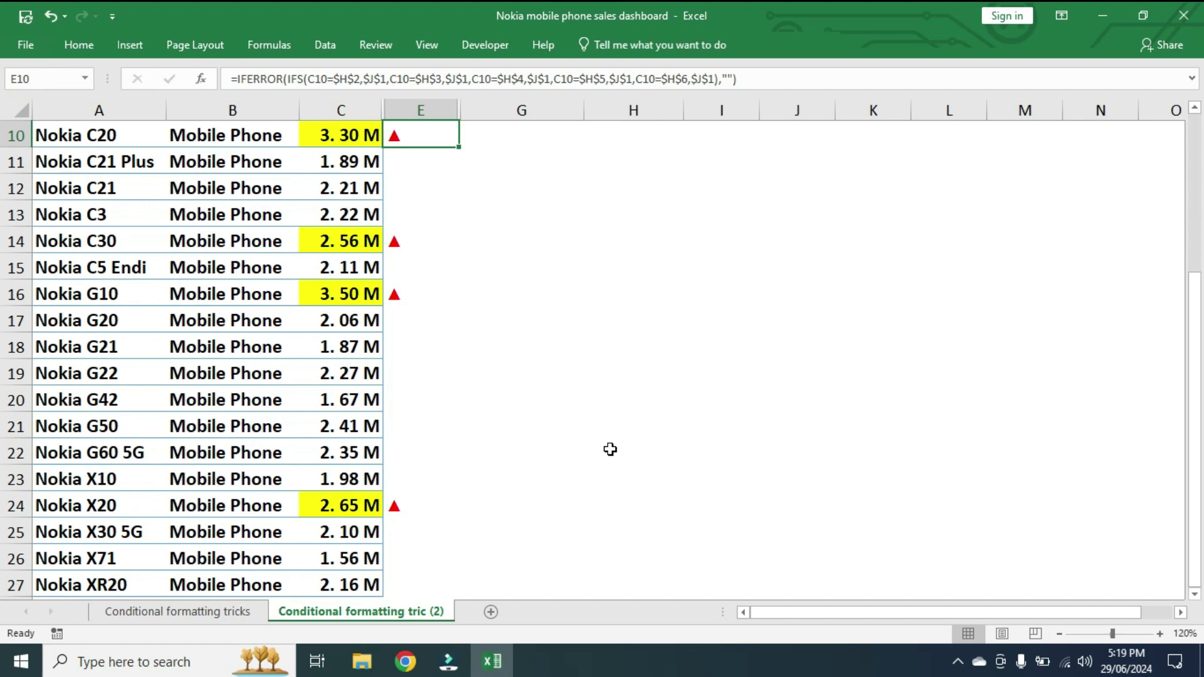
pyautogui.scroll(3, 610, 449)
pyautogui.scroll(-3, 577, 477)
pyautogui.click(367, 401)
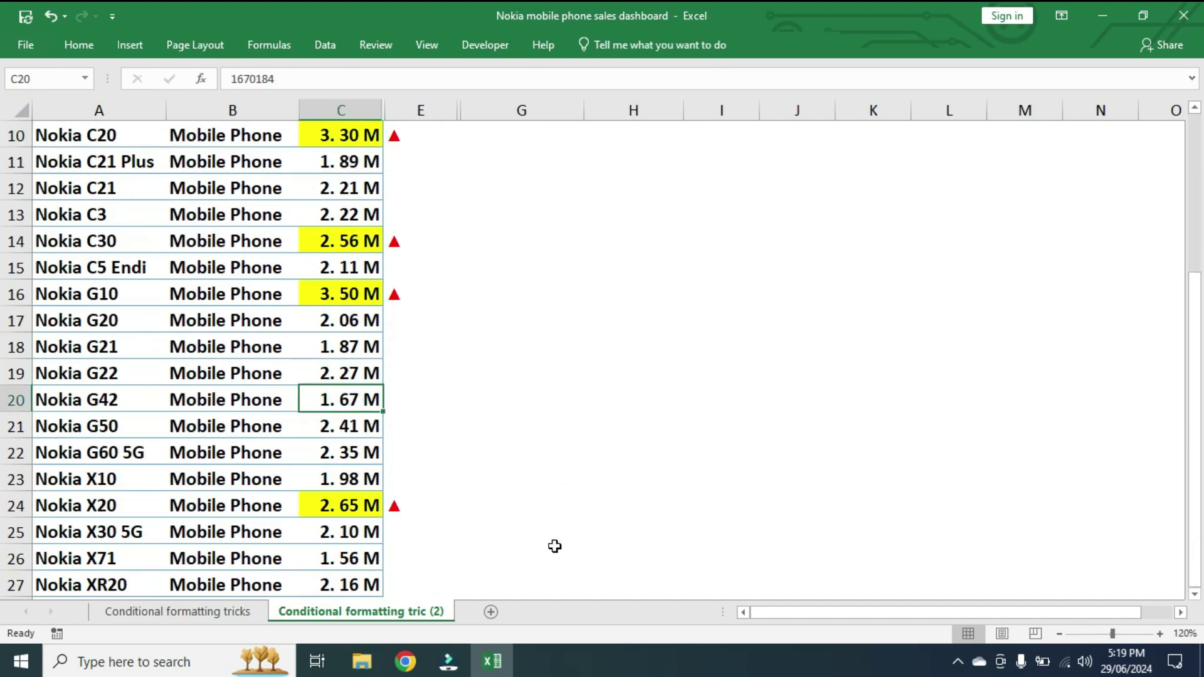
pyautogui.write('4500000')
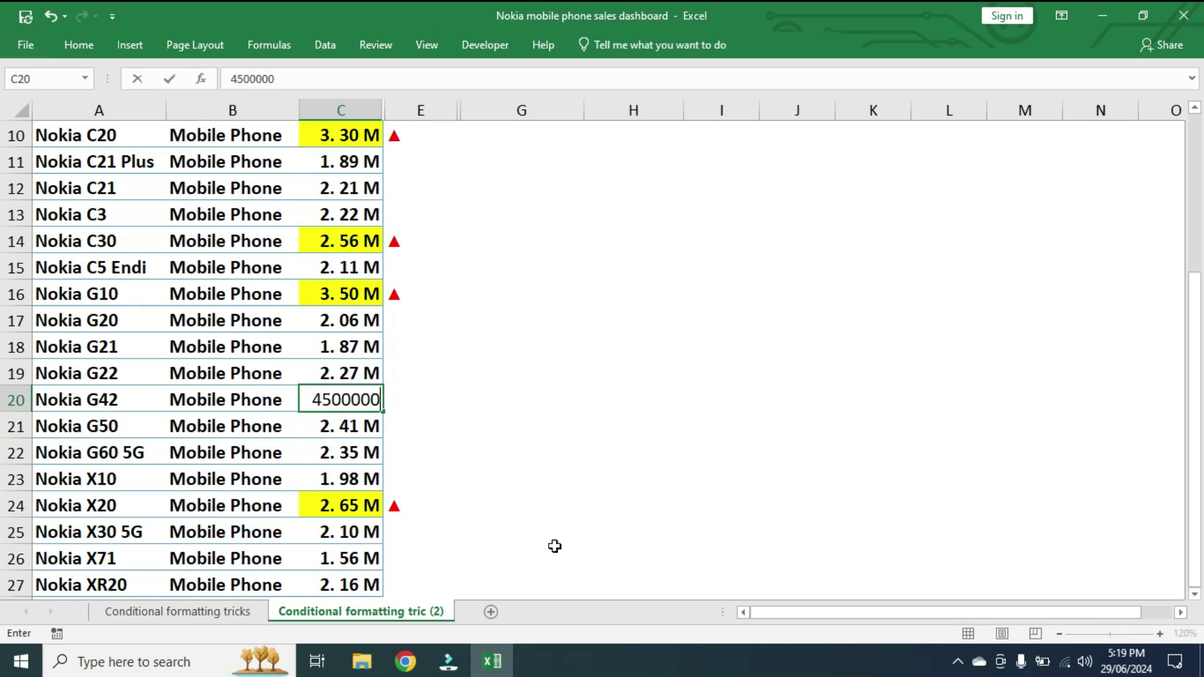
pyautogui.press('Return')
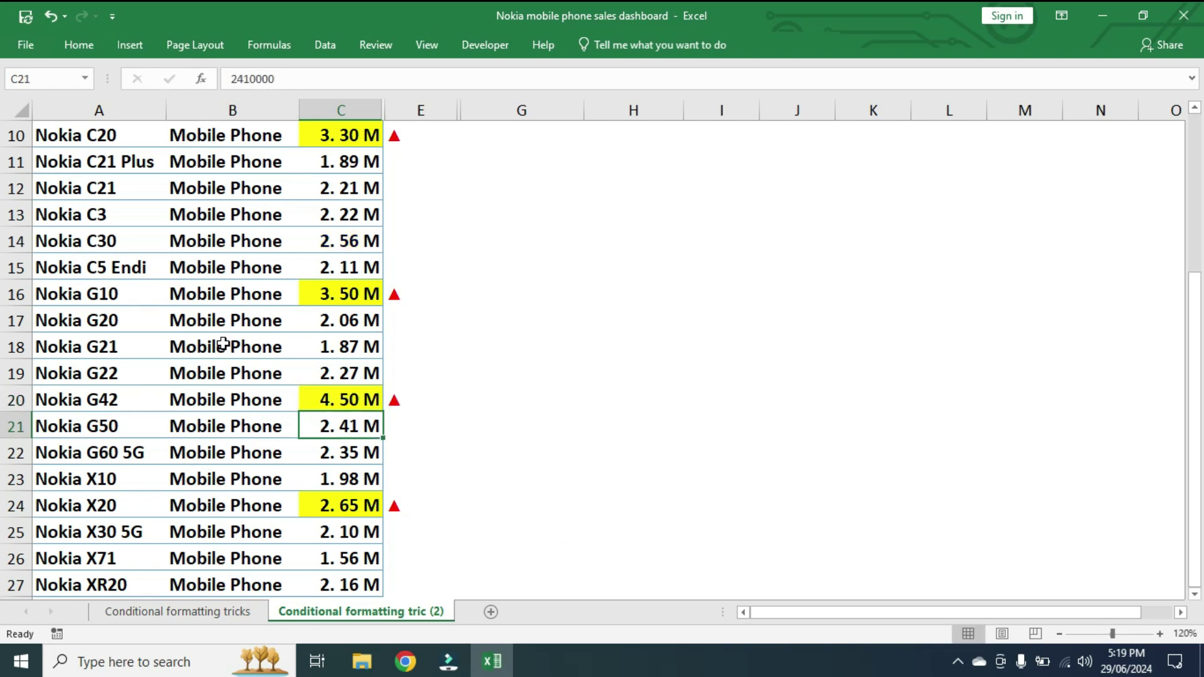
# Check the highlight and triangle marker in the Nokia G42 row against the Top 5 Mobile table in G2:H6
pyautogui.click(350, 403)
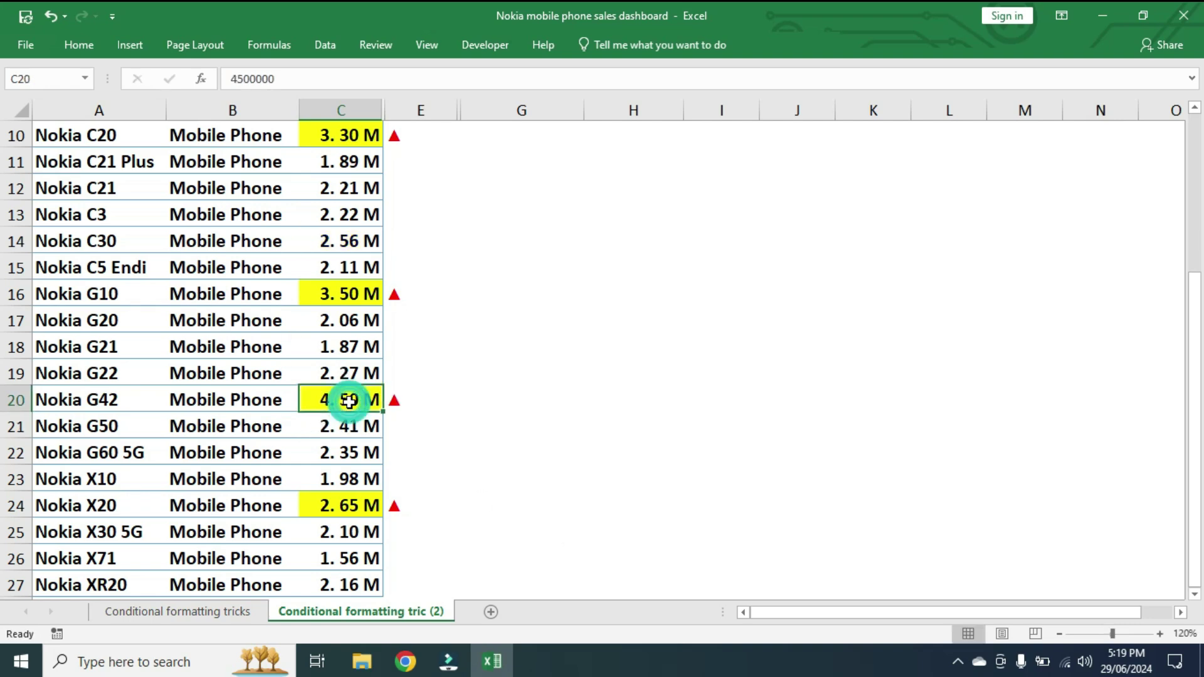
pyautogui.click(394, 402)
pyautogui.scroll(3, 753, 359)
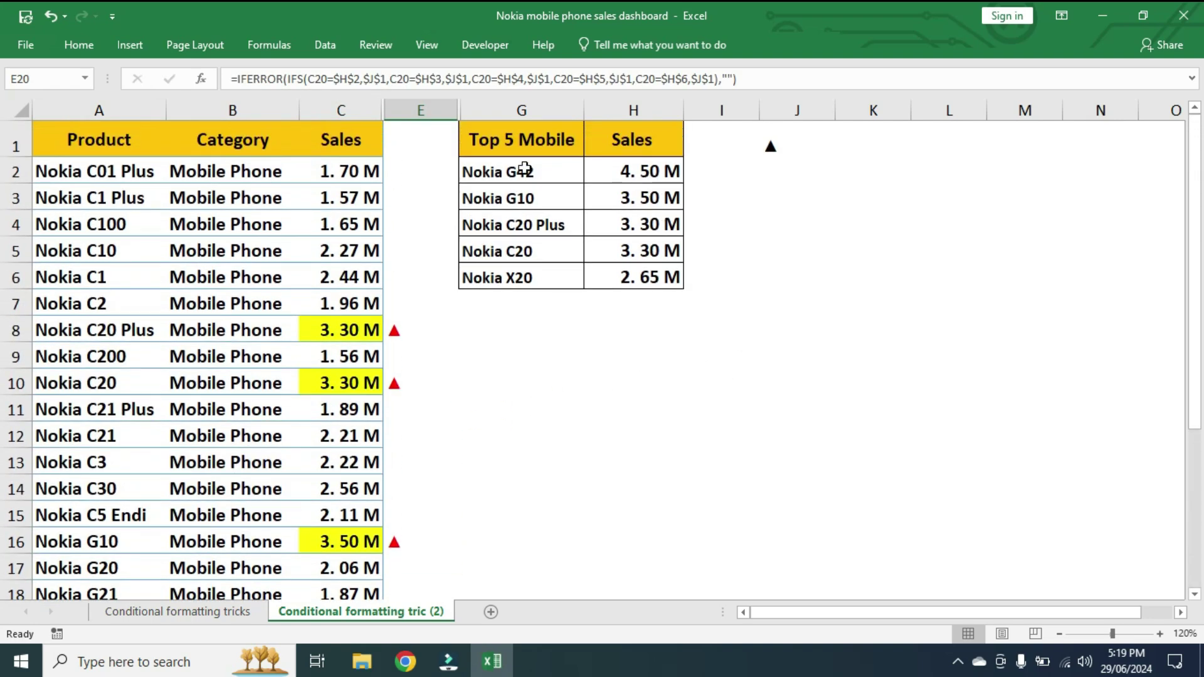
pyautogui.click(524, 168)
pyautogui.click(656, 170)
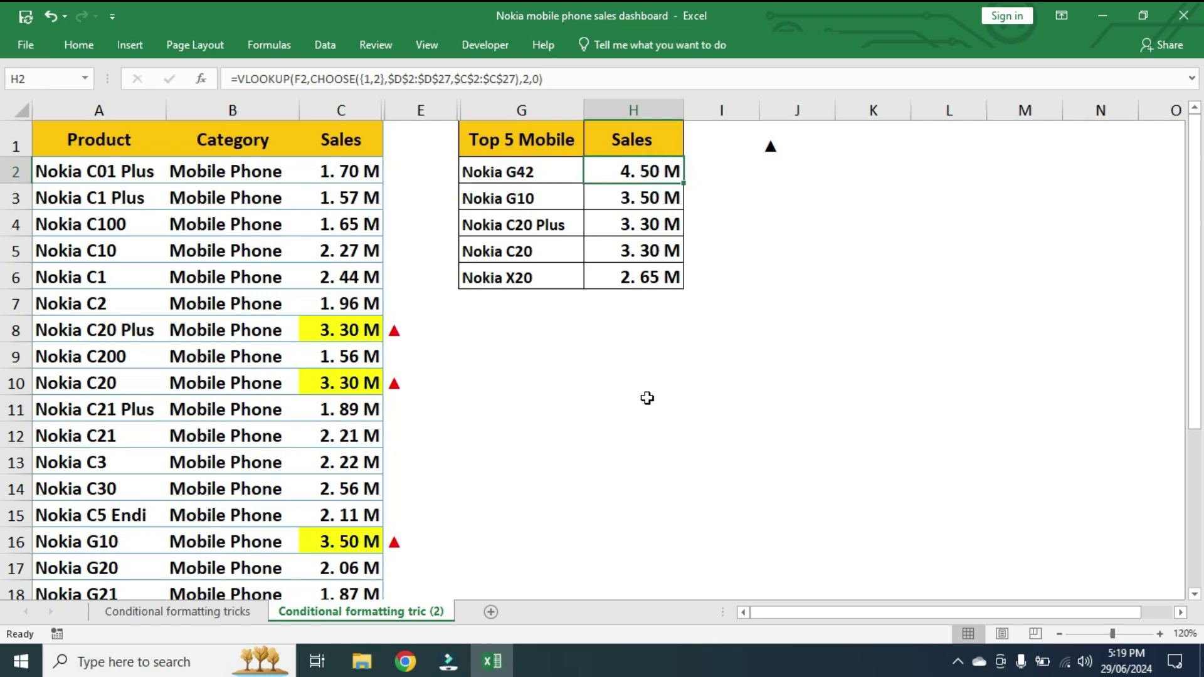
pyautogui.scroll(-5, 332, 401)
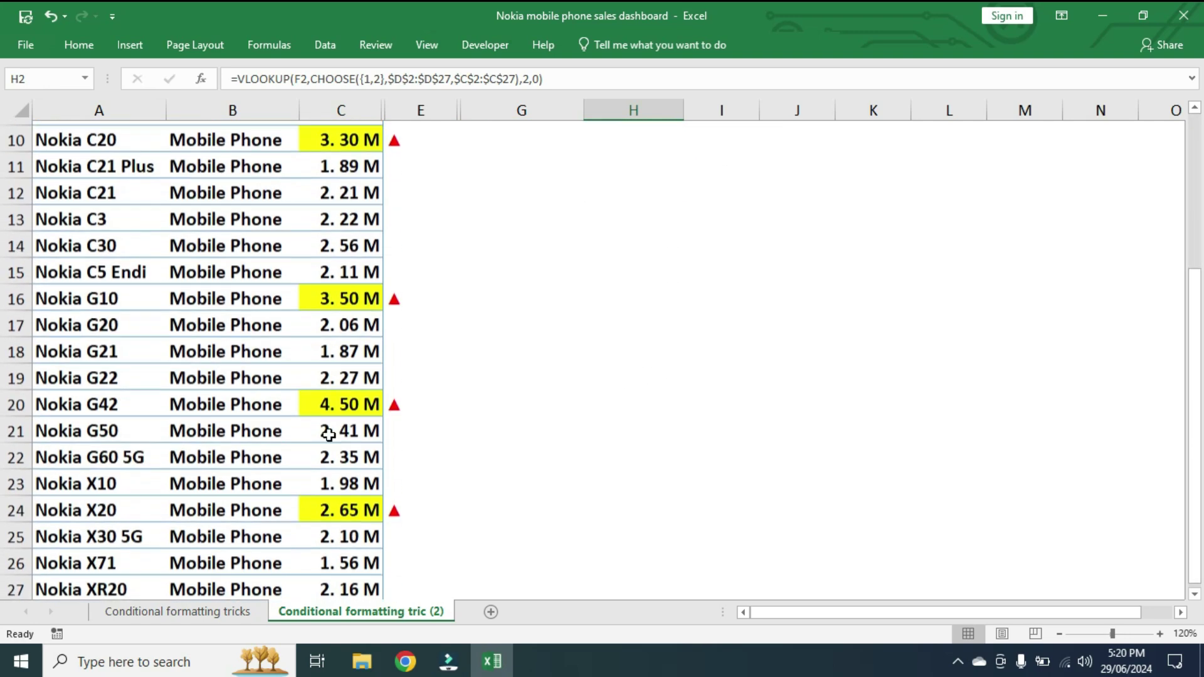
pyautogui.scroll(5, 329, 437)
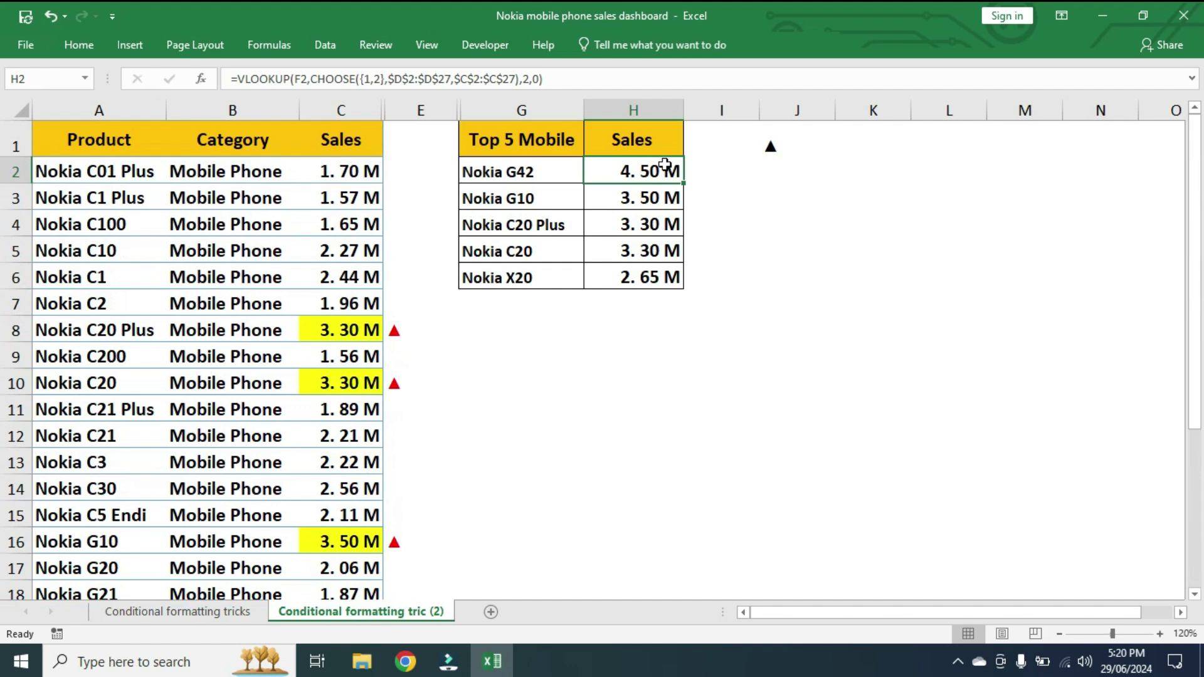
pyautogui.moveTo(530, 169); pyautogui.dragTo(659, 277)
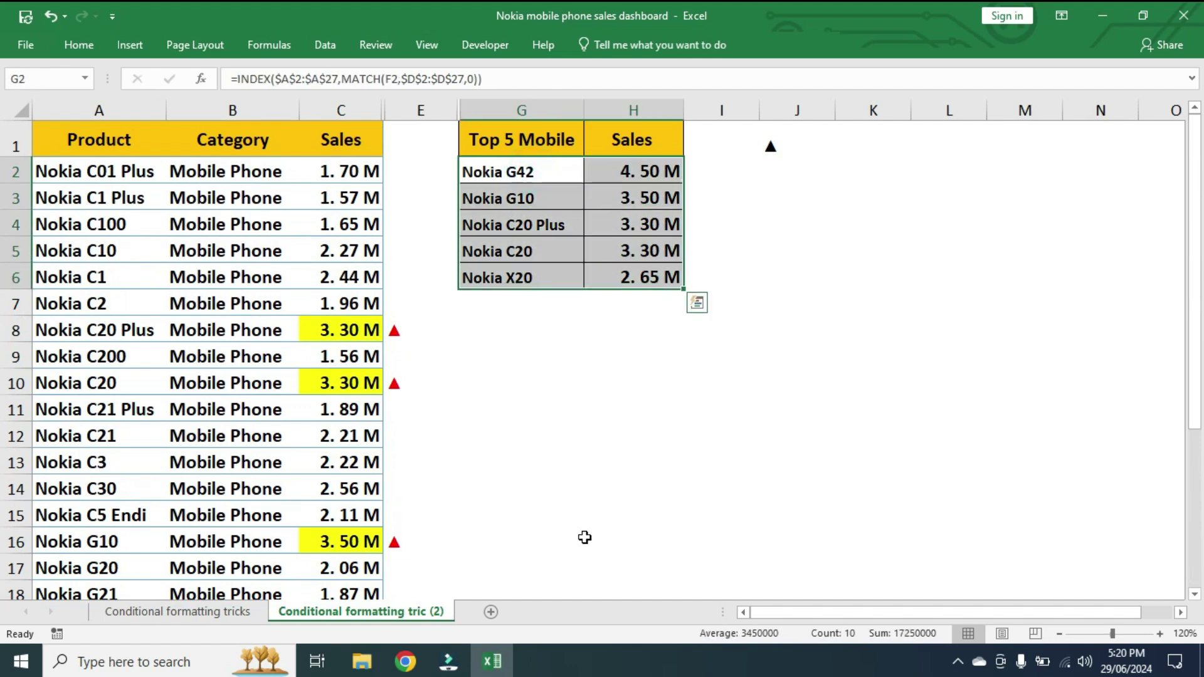
# Hide column J, which holds the source triangle symbol
pyautogui.click(797, 110)
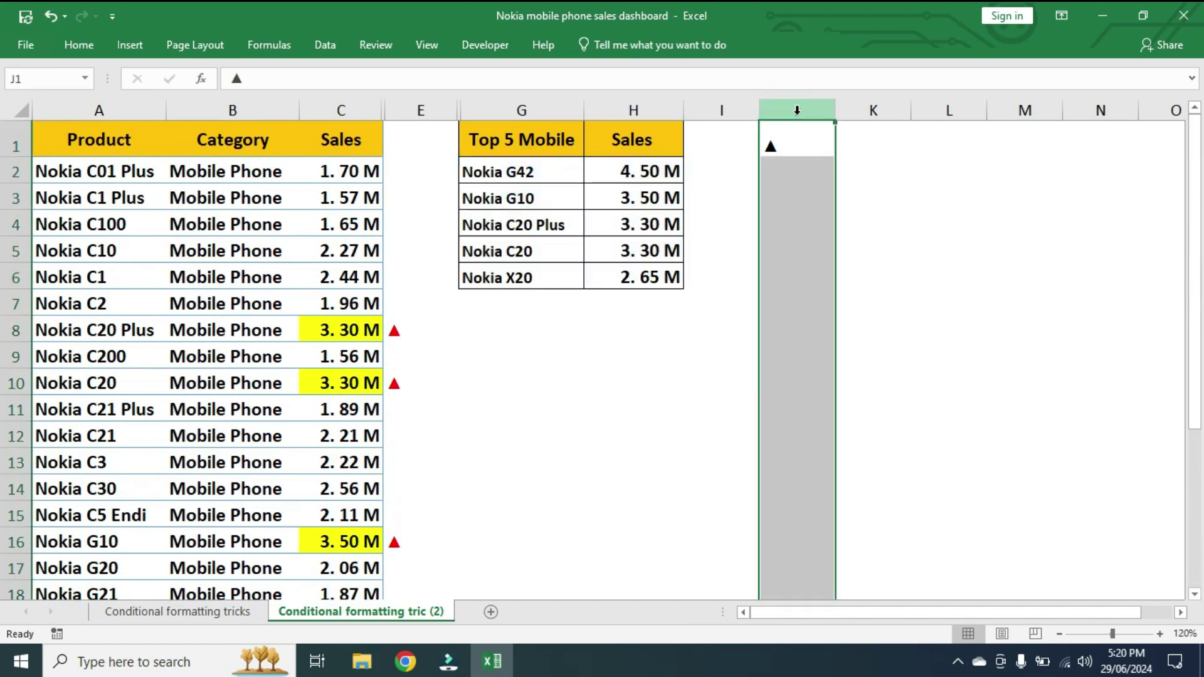
pyautogui.hotkey('ctrl', '0')
pyautogui.click(941, 486)
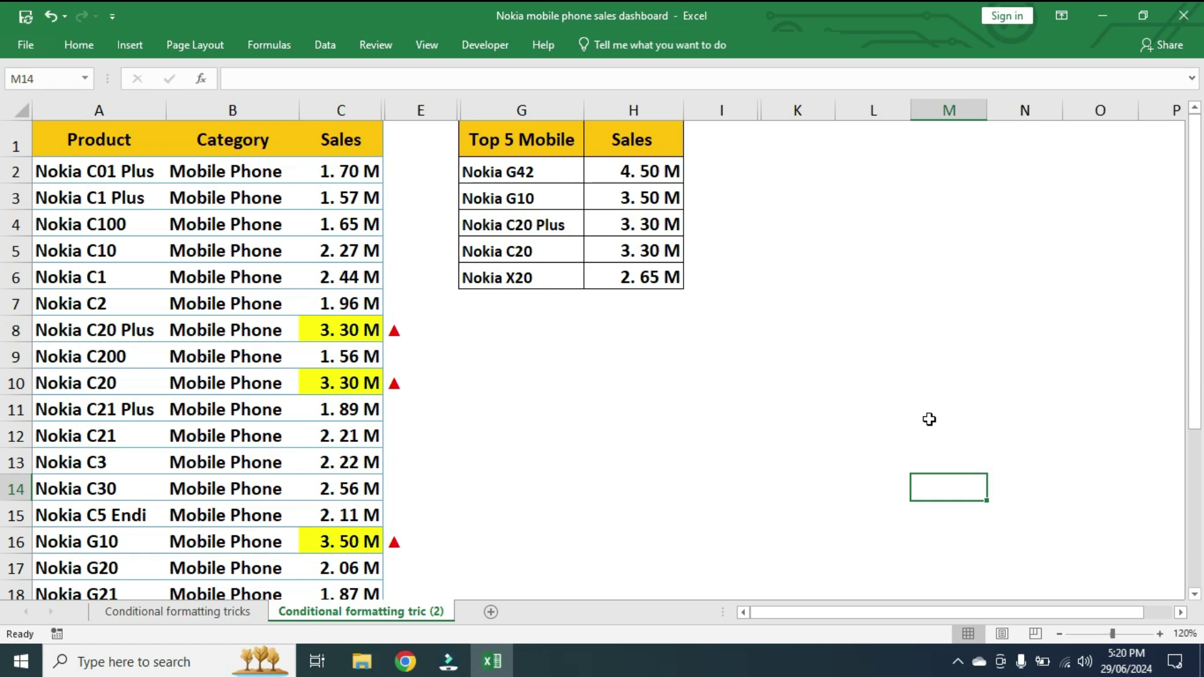